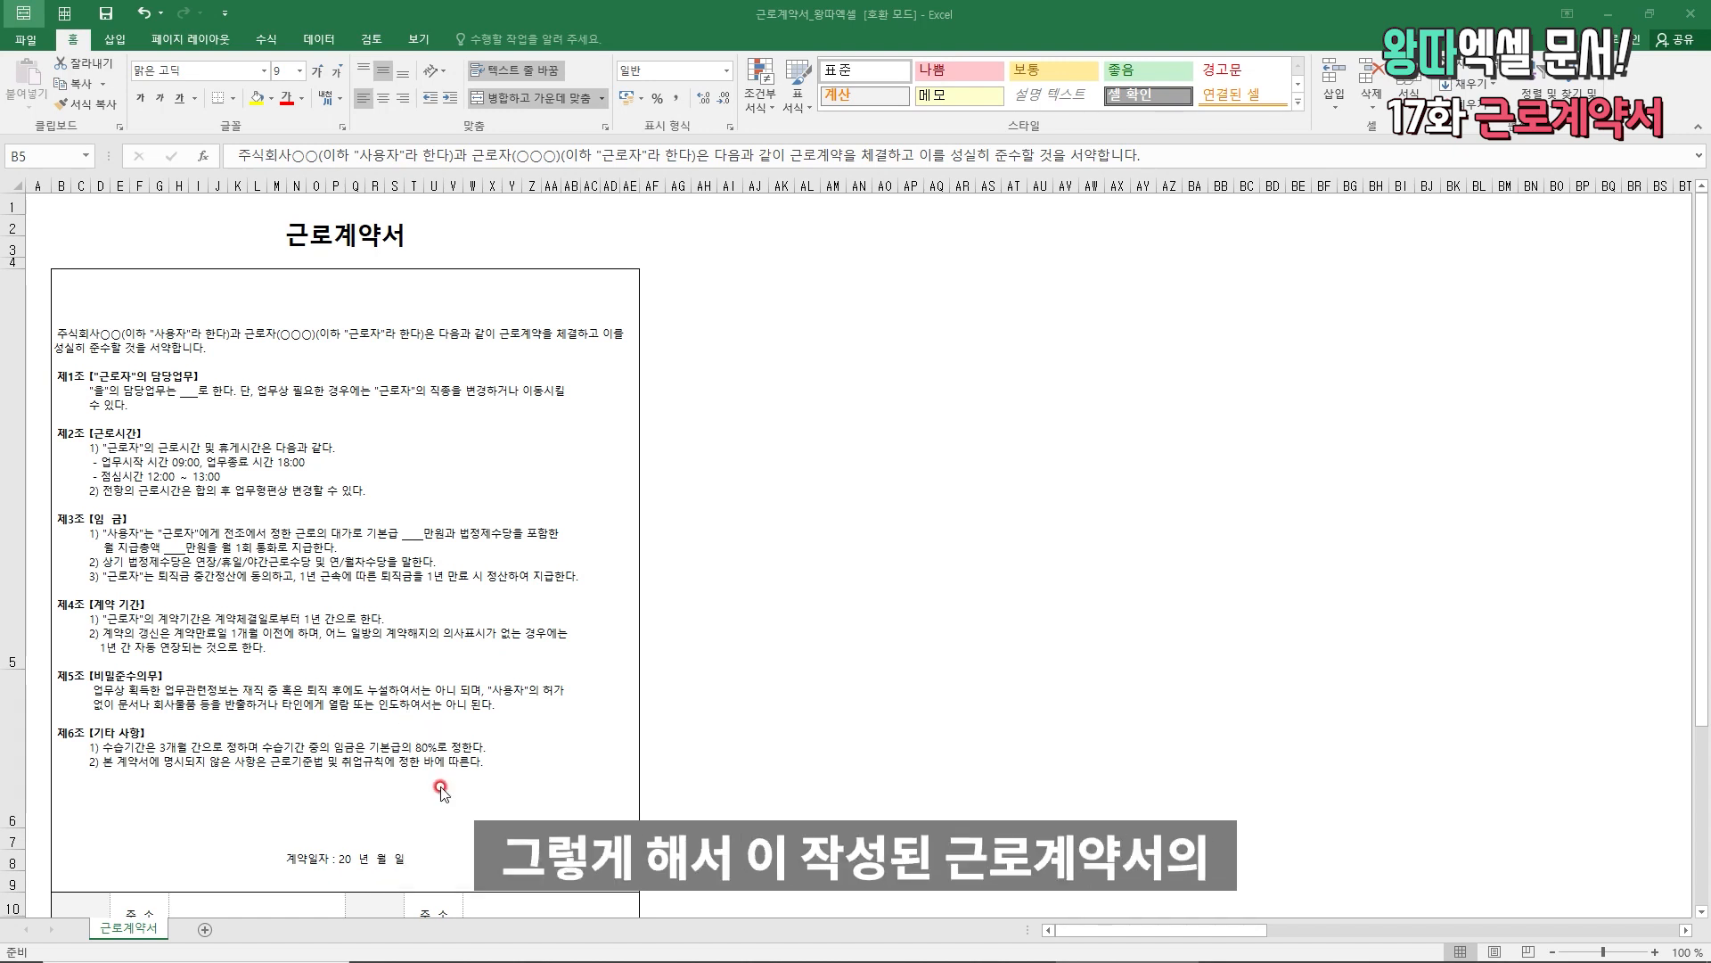
- Look through the completed employment contract, from the title and the clauses 제1조 to 제6조 down to the signature table and company line
scroll(382, 584, "down", 3)
scroll(382, 584, "up", 2)
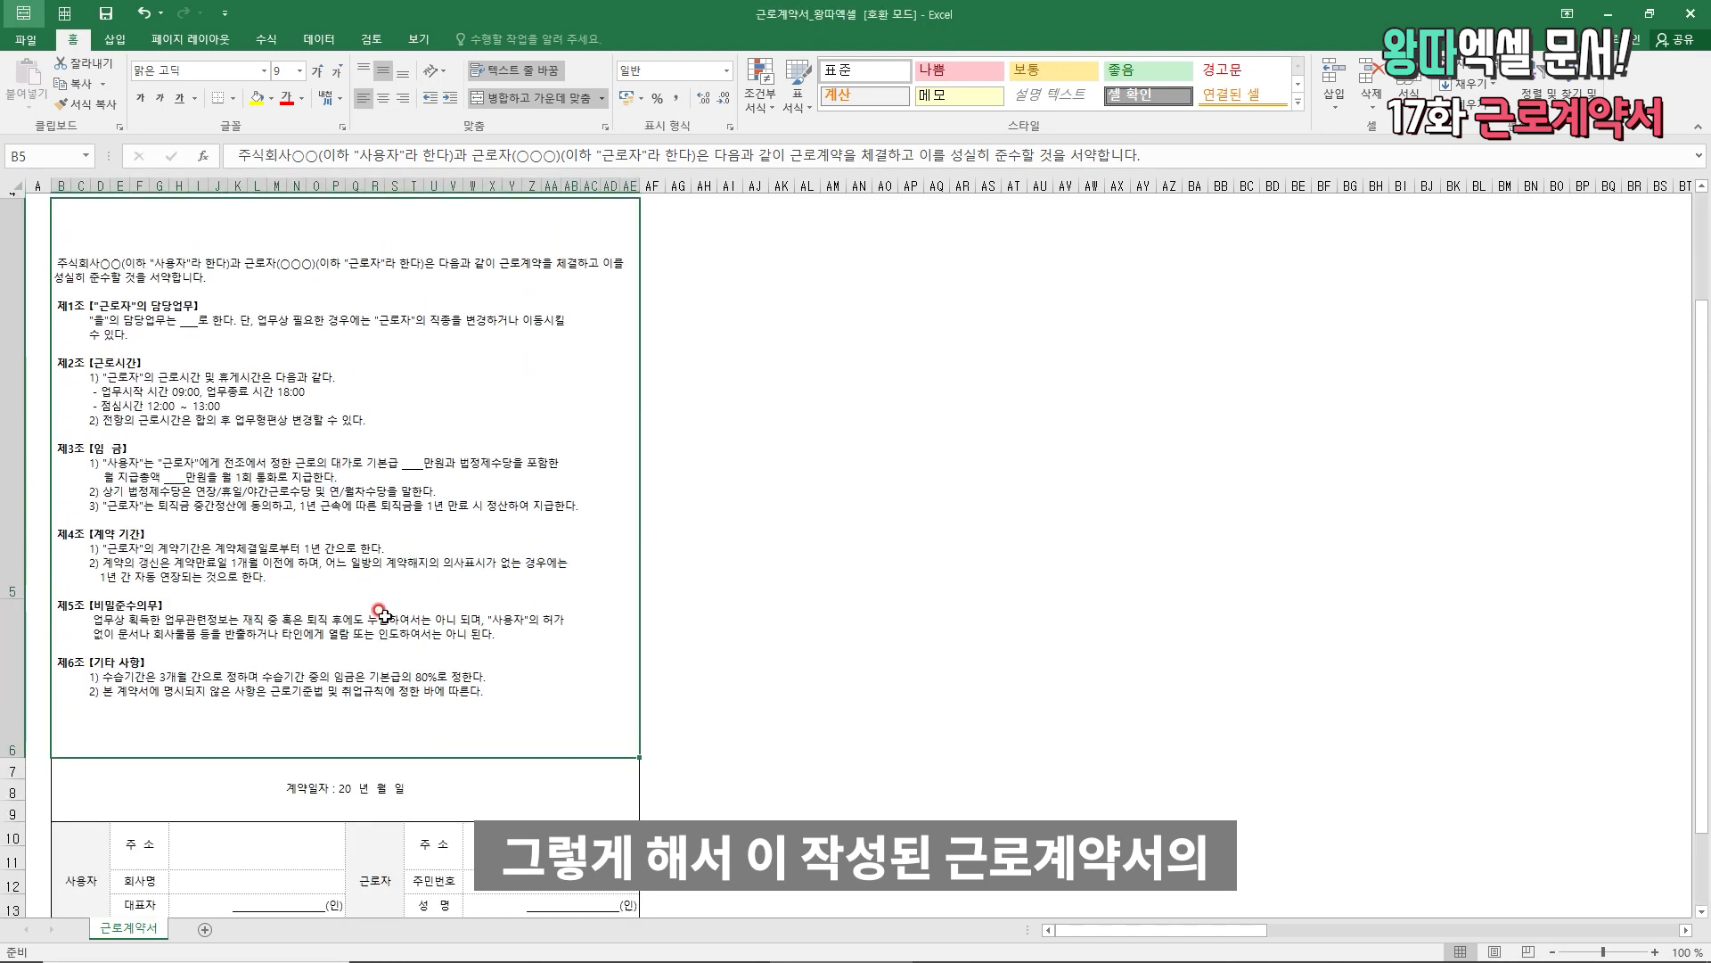
scroll(370, 508, "down", 1)
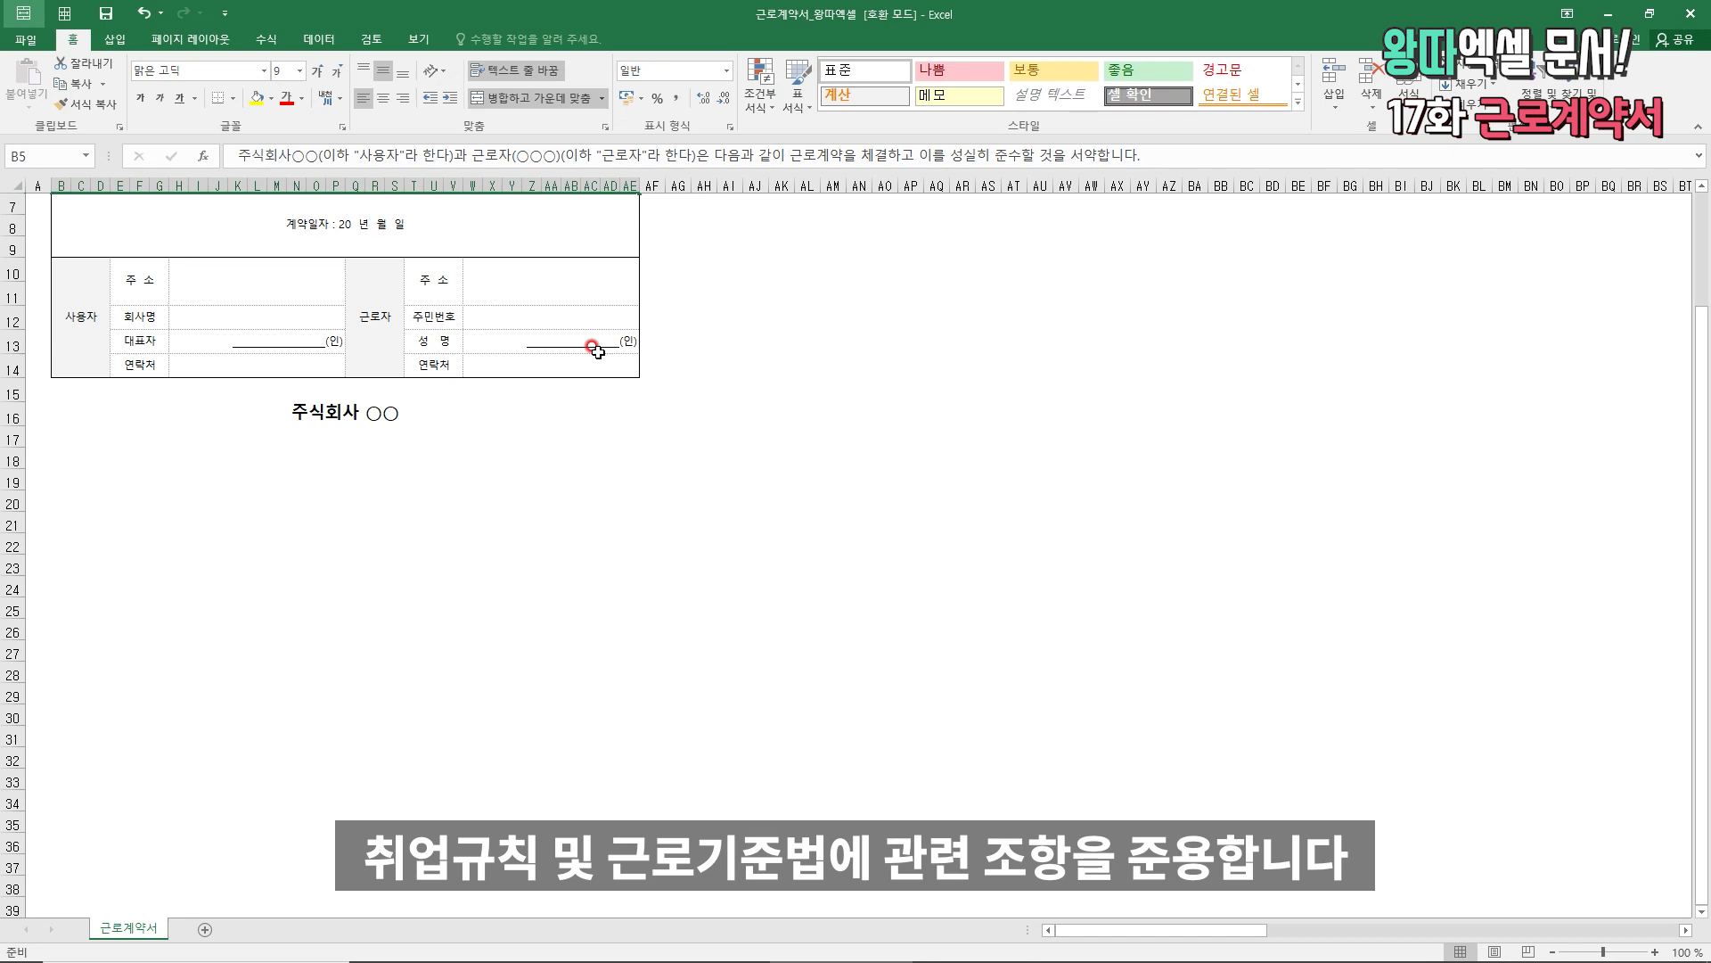
scroll(597, 350, "up", 2)
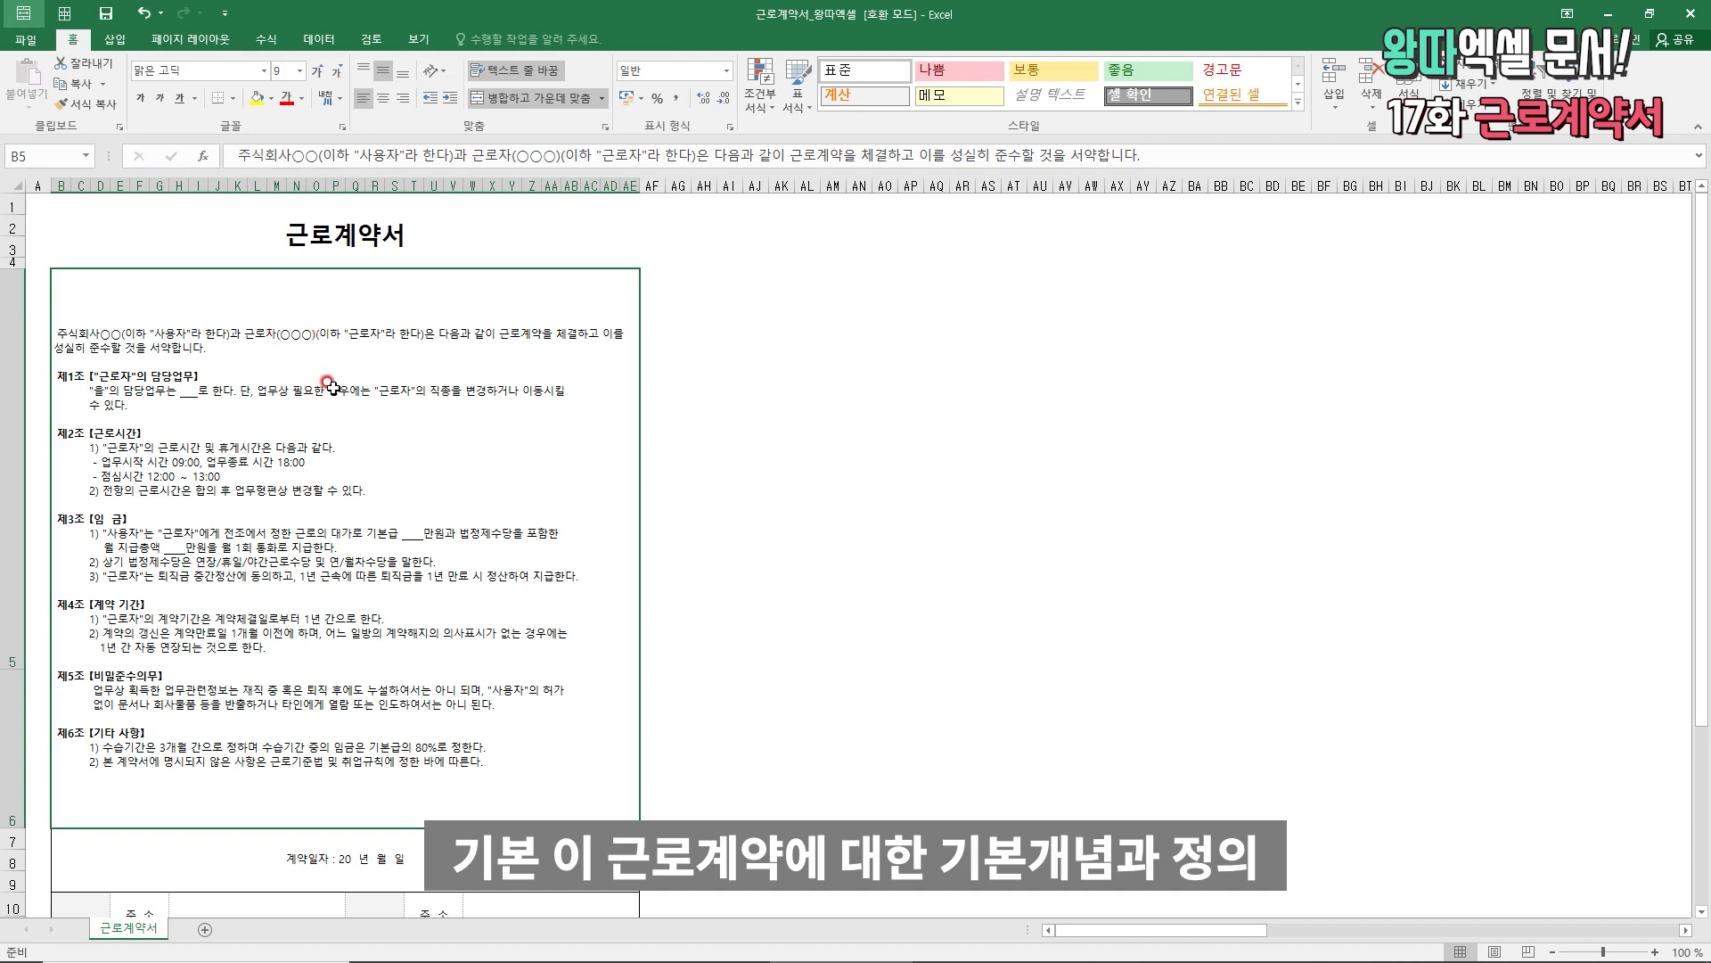
scroll(246, 398, "down", 1)
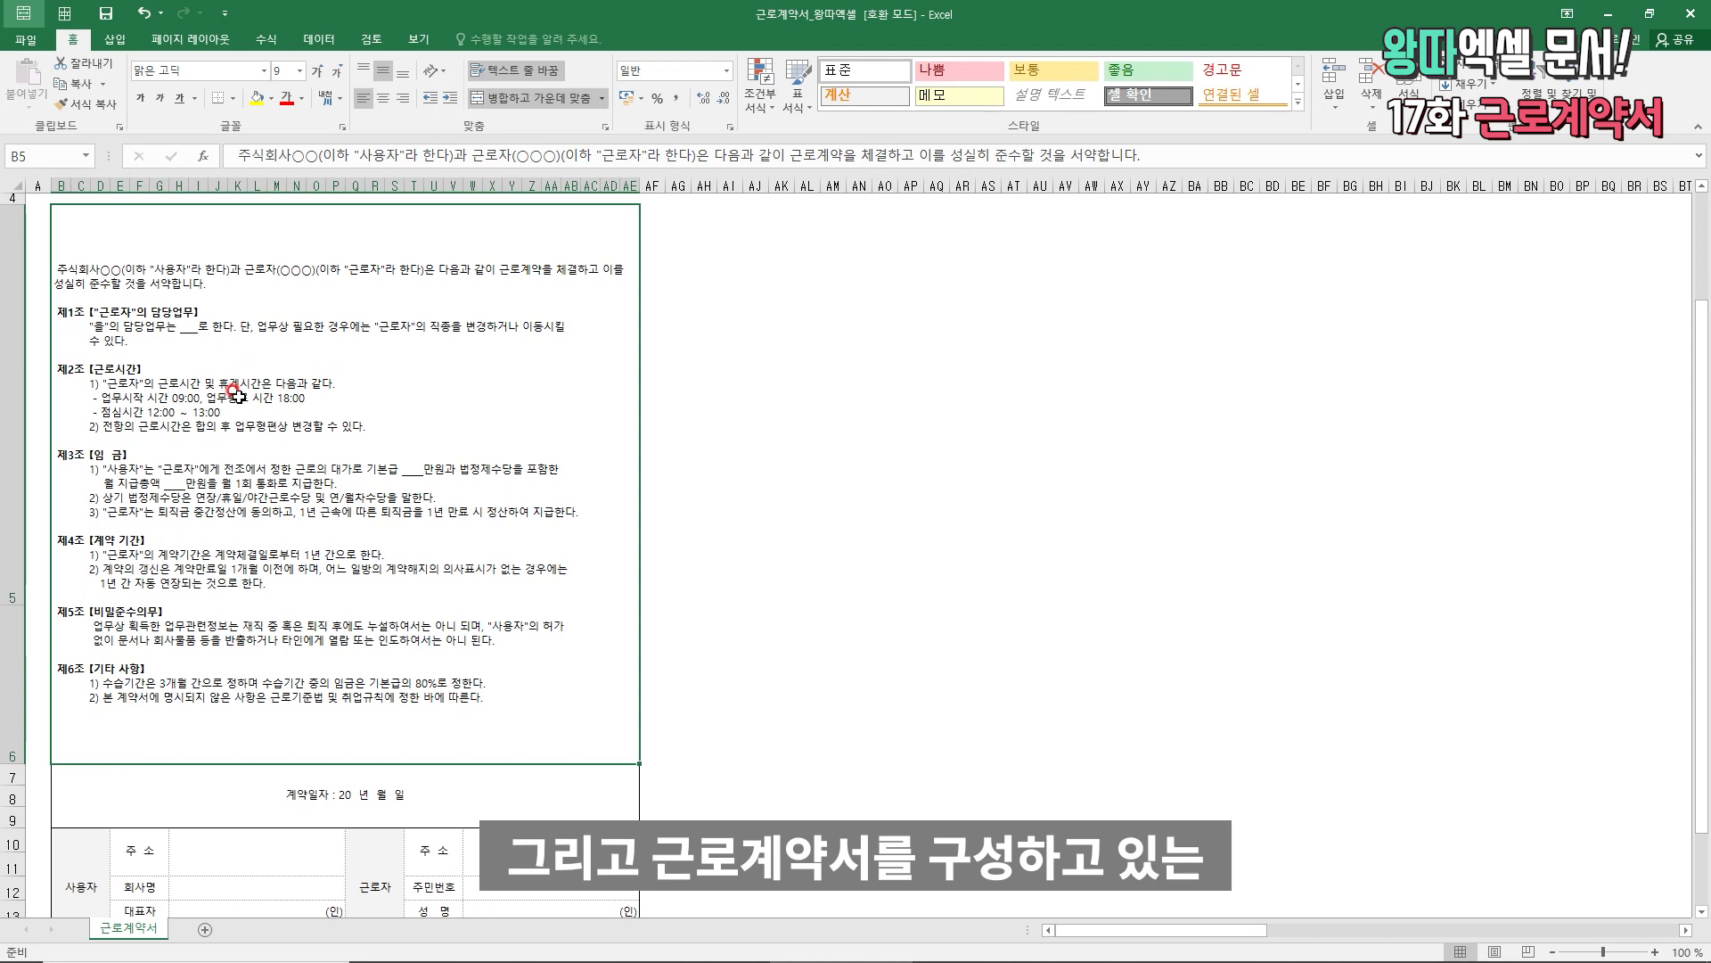
scroll(141, 558, "down", 1)
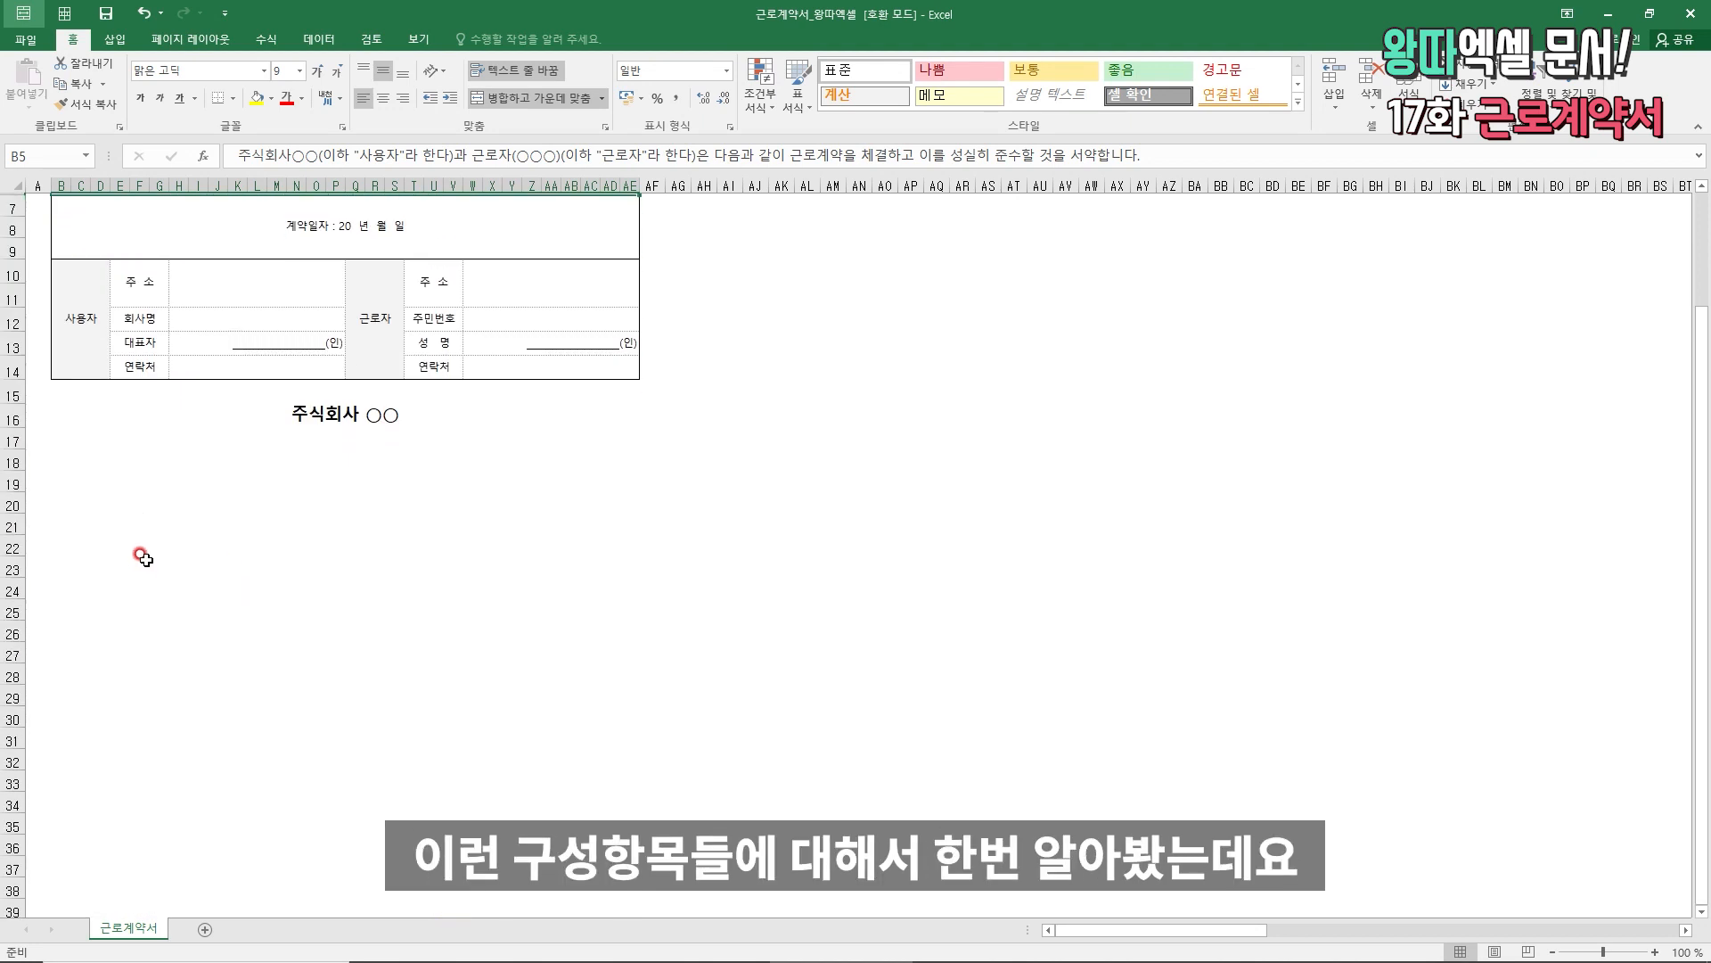
scroll(241, 489, "up", 1)
scroll(381, 608, "down", 1)
scroll(427, 467, "up", 3)
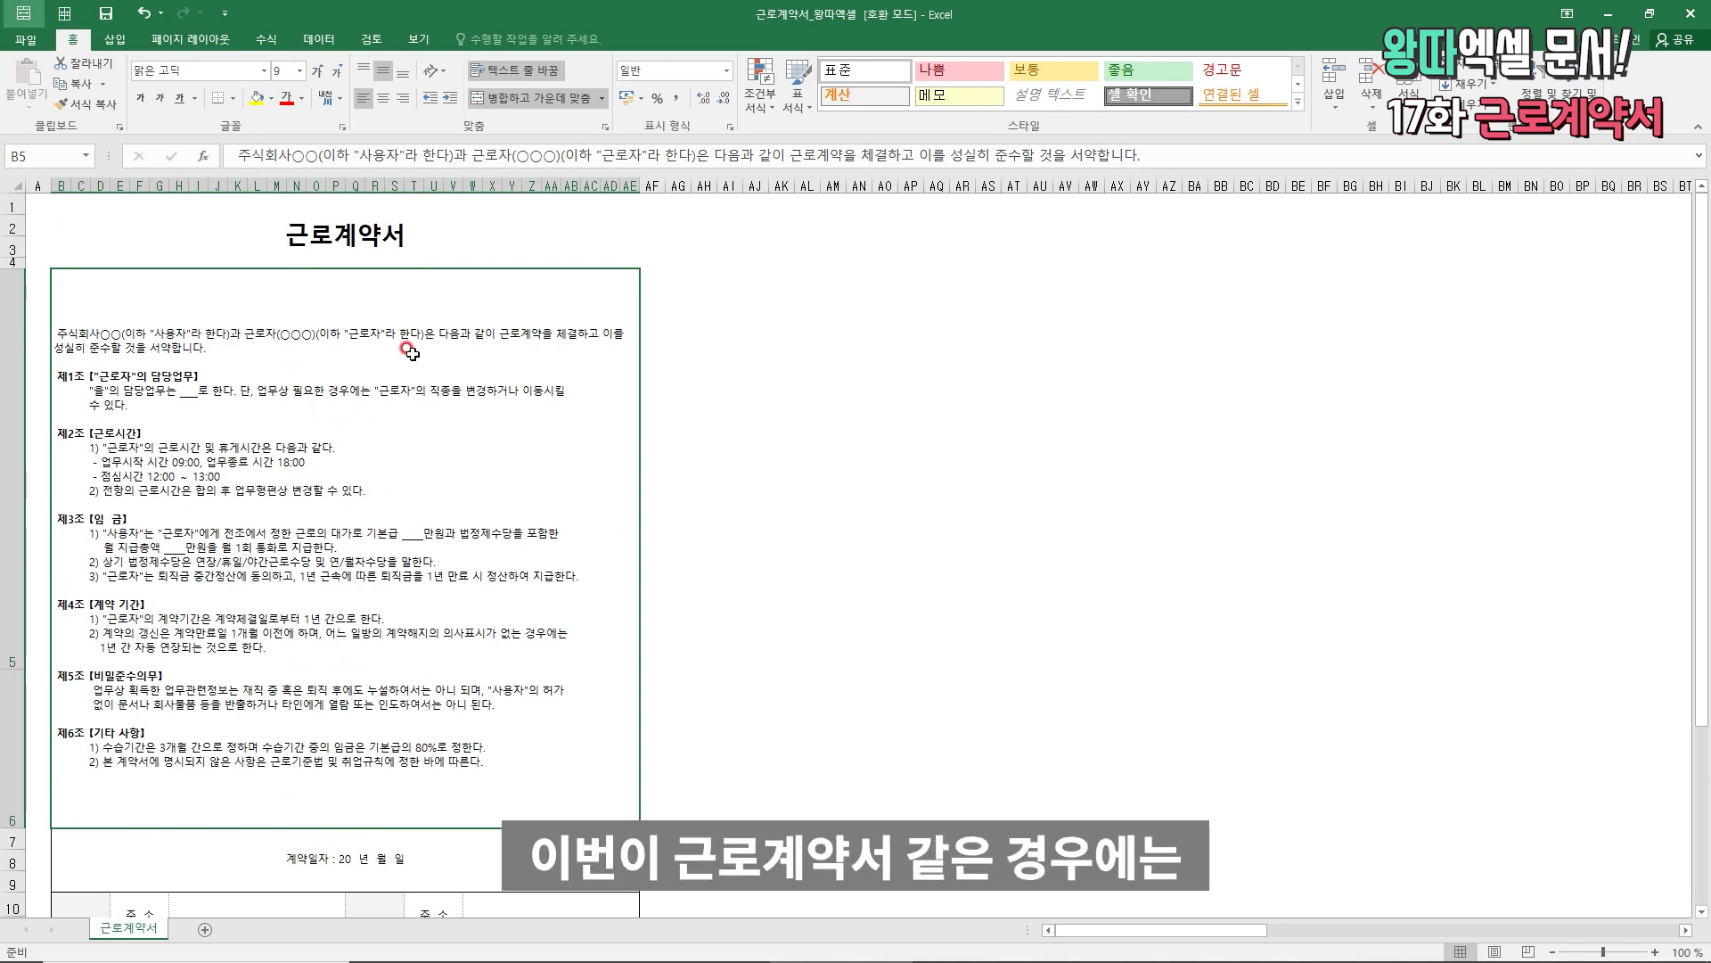
scroll(368, 260, "down", 1)
scroll(427, 254, "up", 1)
scroll(459, 249, "down", 2)
scroll(440, 445, "up", 2)
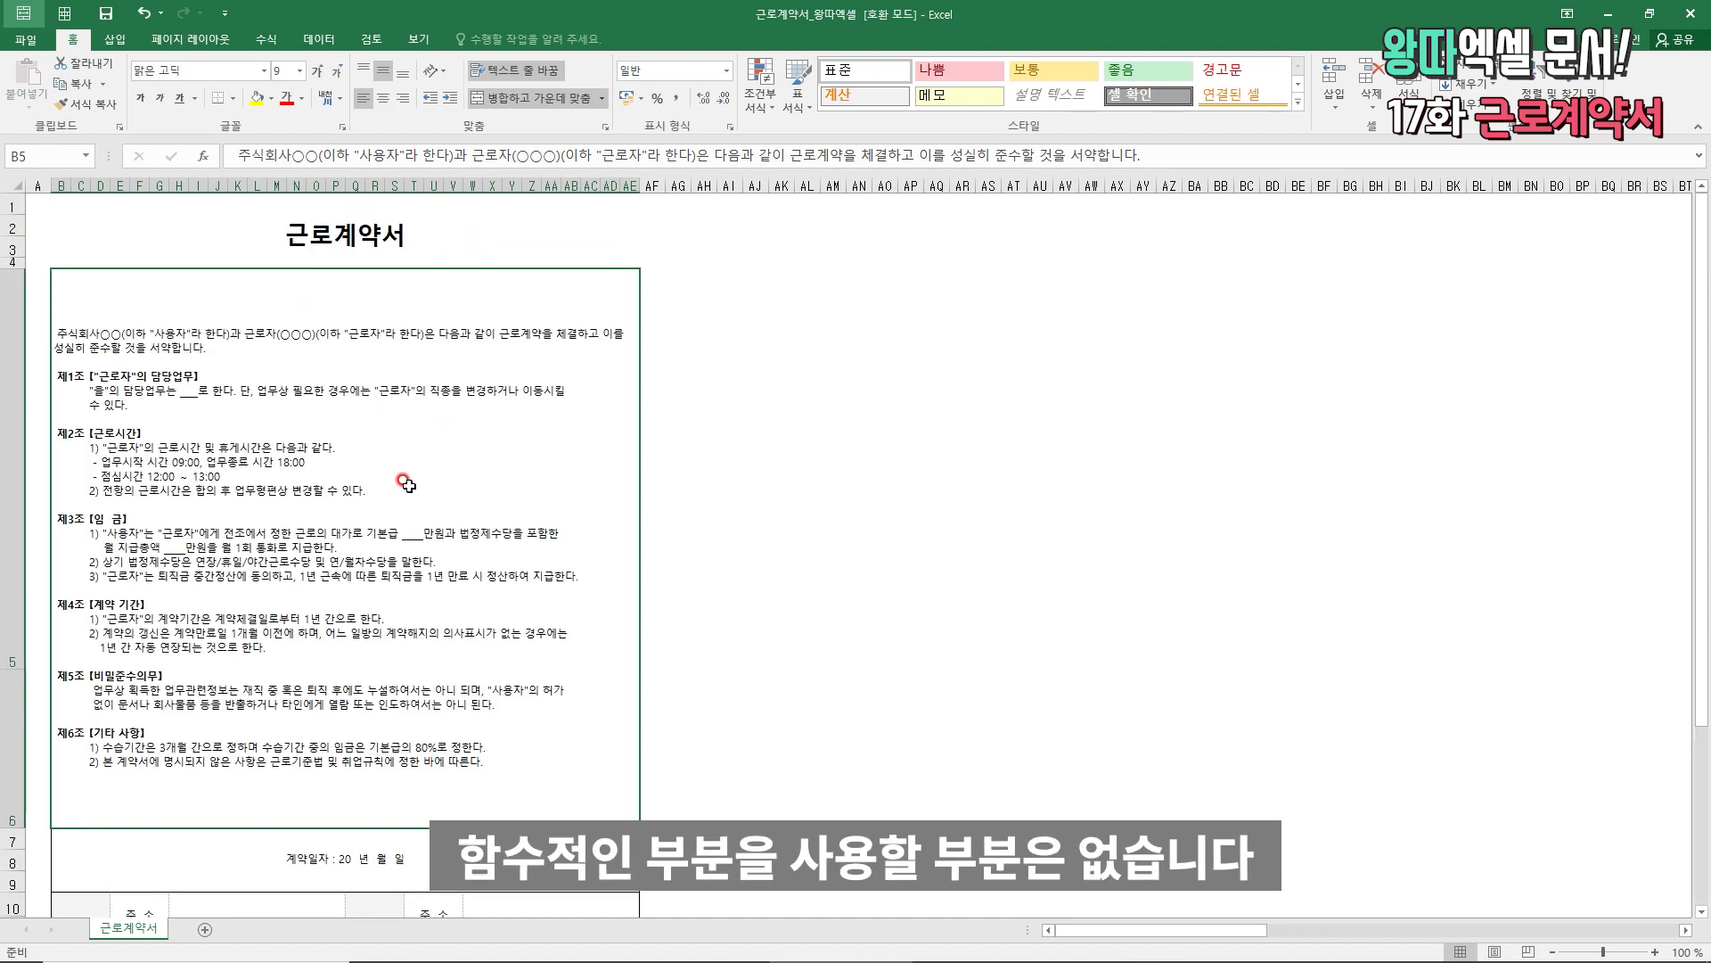
left_click(185, 238)
scroll(241, 345, "up", 1)
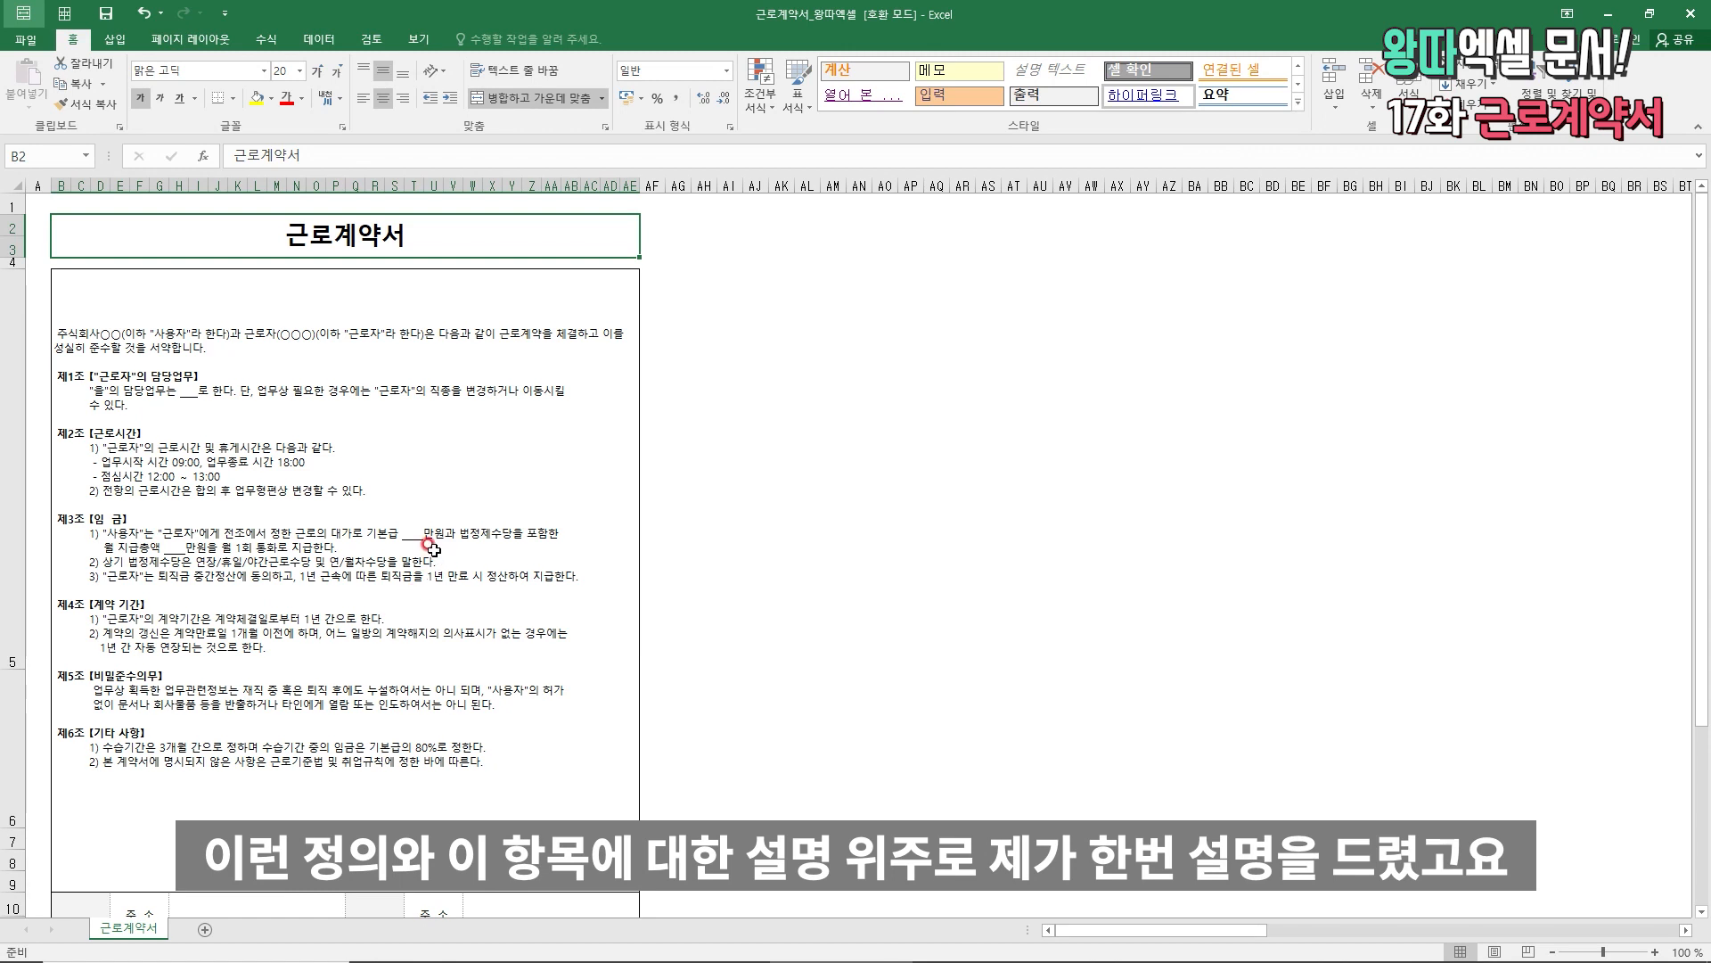
scroll(419, 540, "down", 1)
scroll(392, 526, "up", 1)
scroll(359, 501, "down", 1)
scroll(306, 539, "down", 3)
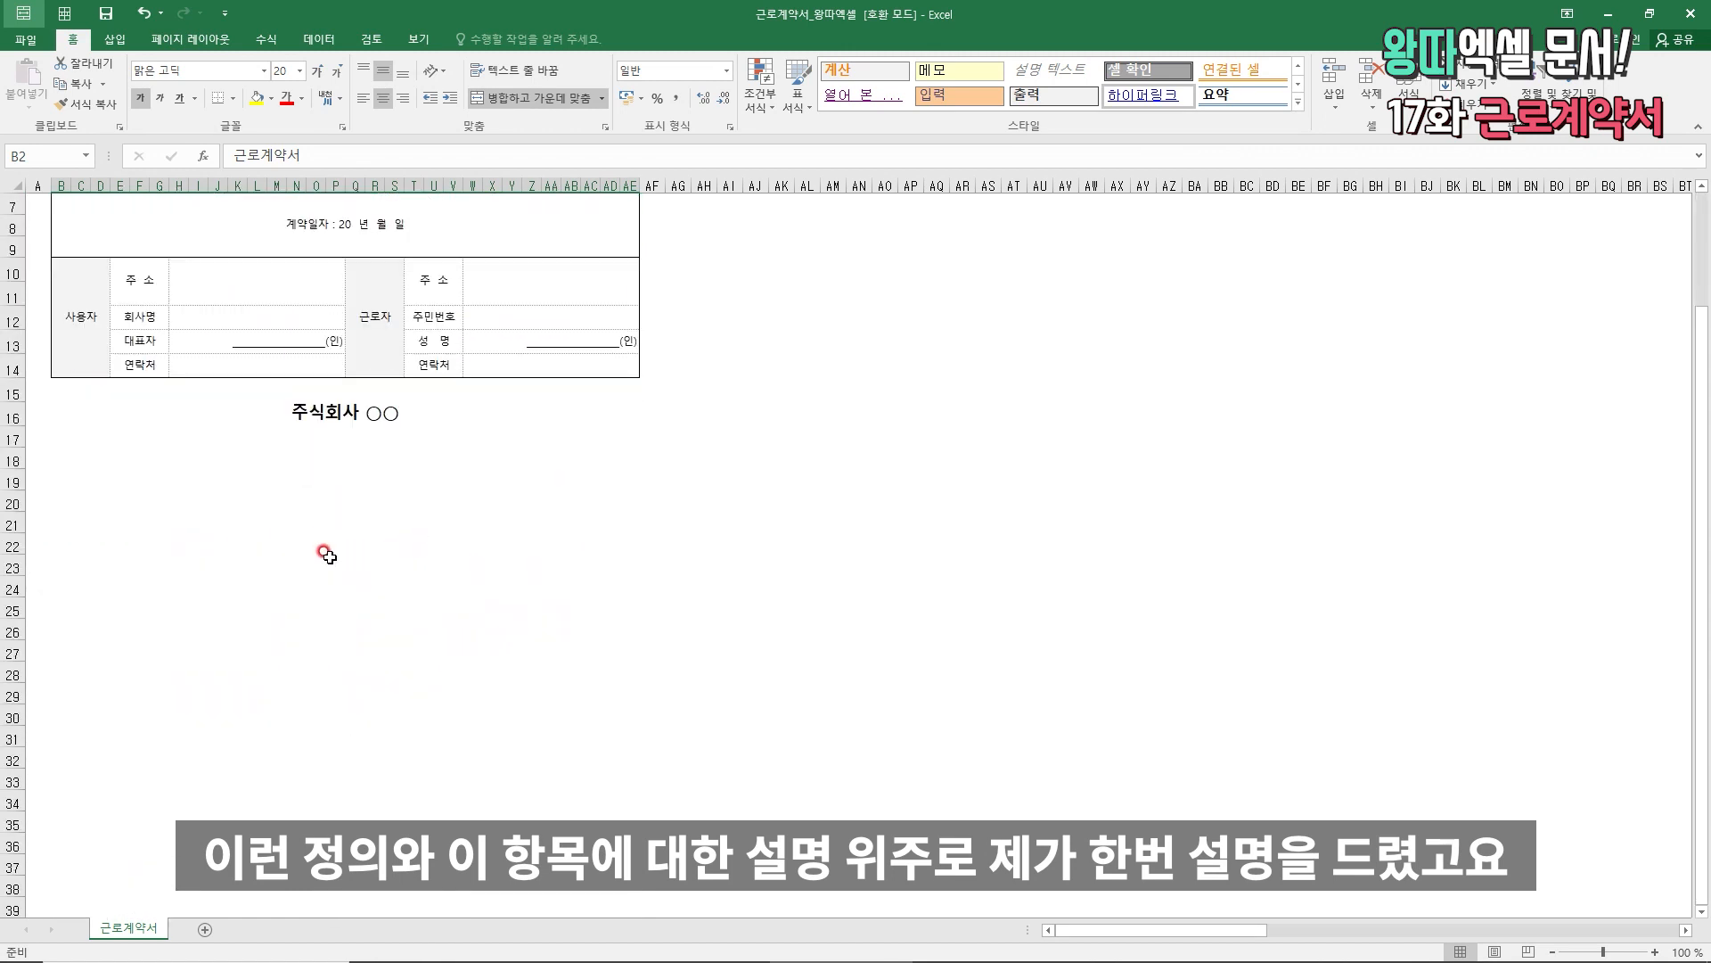
scroll(312, 552, "up", 2)
scroll(310, 563, "down", 1)
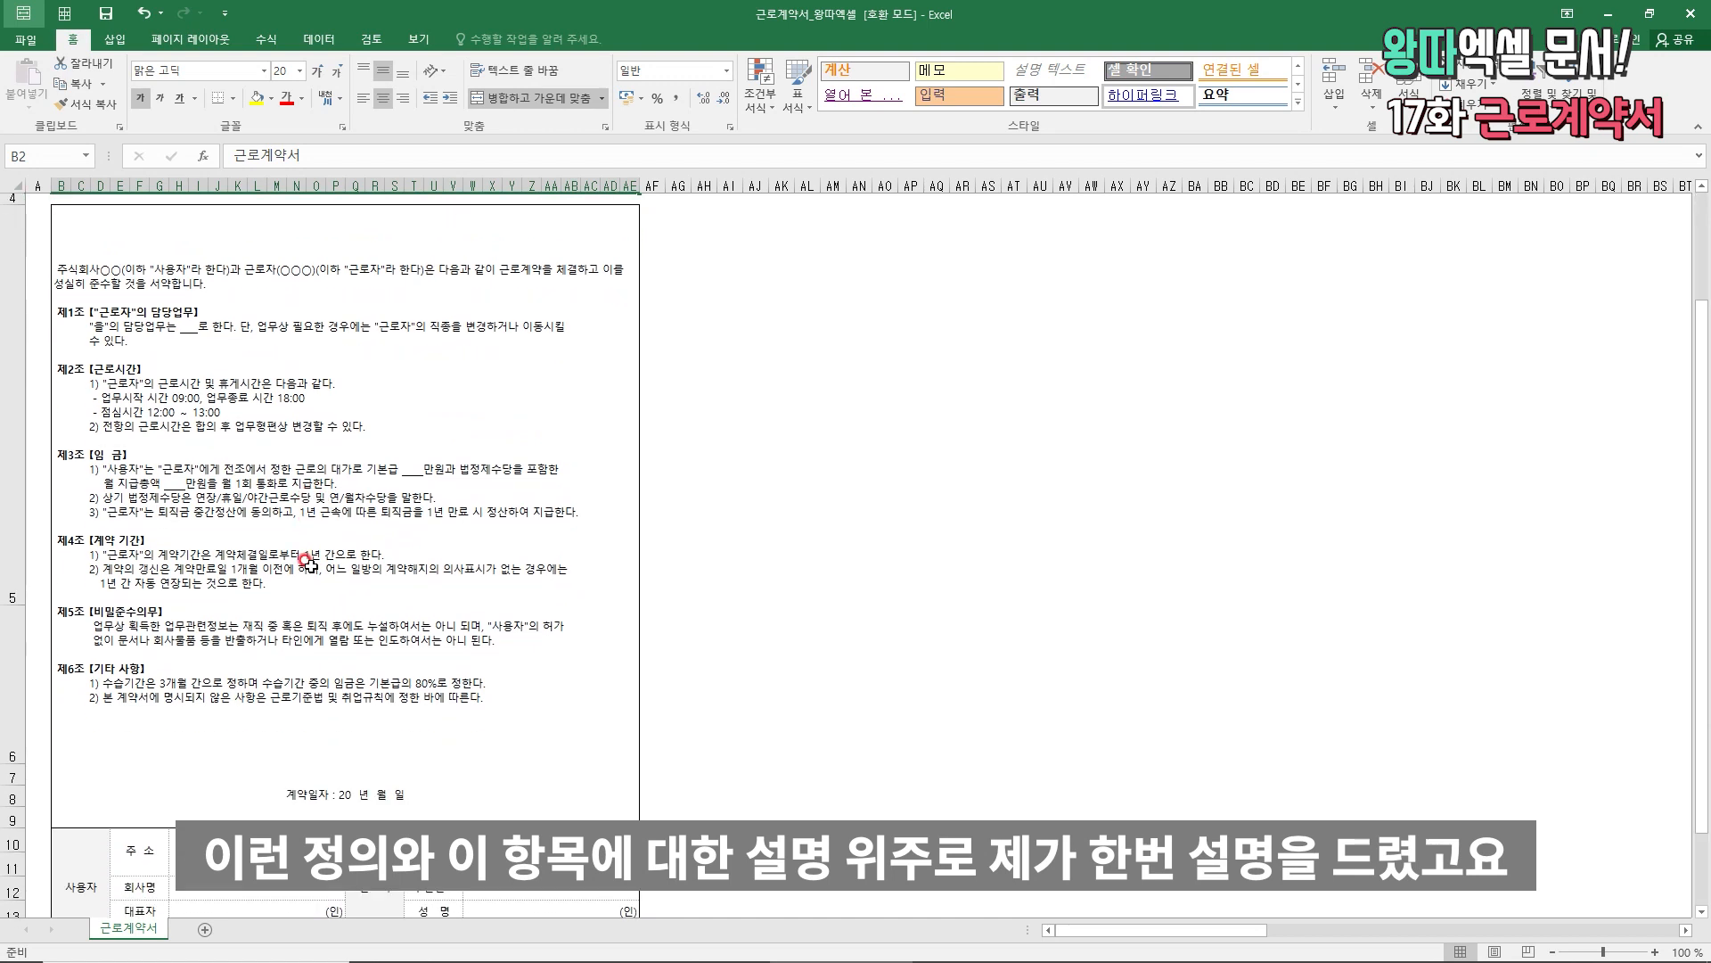
scroll(446, 619, "up", 1)
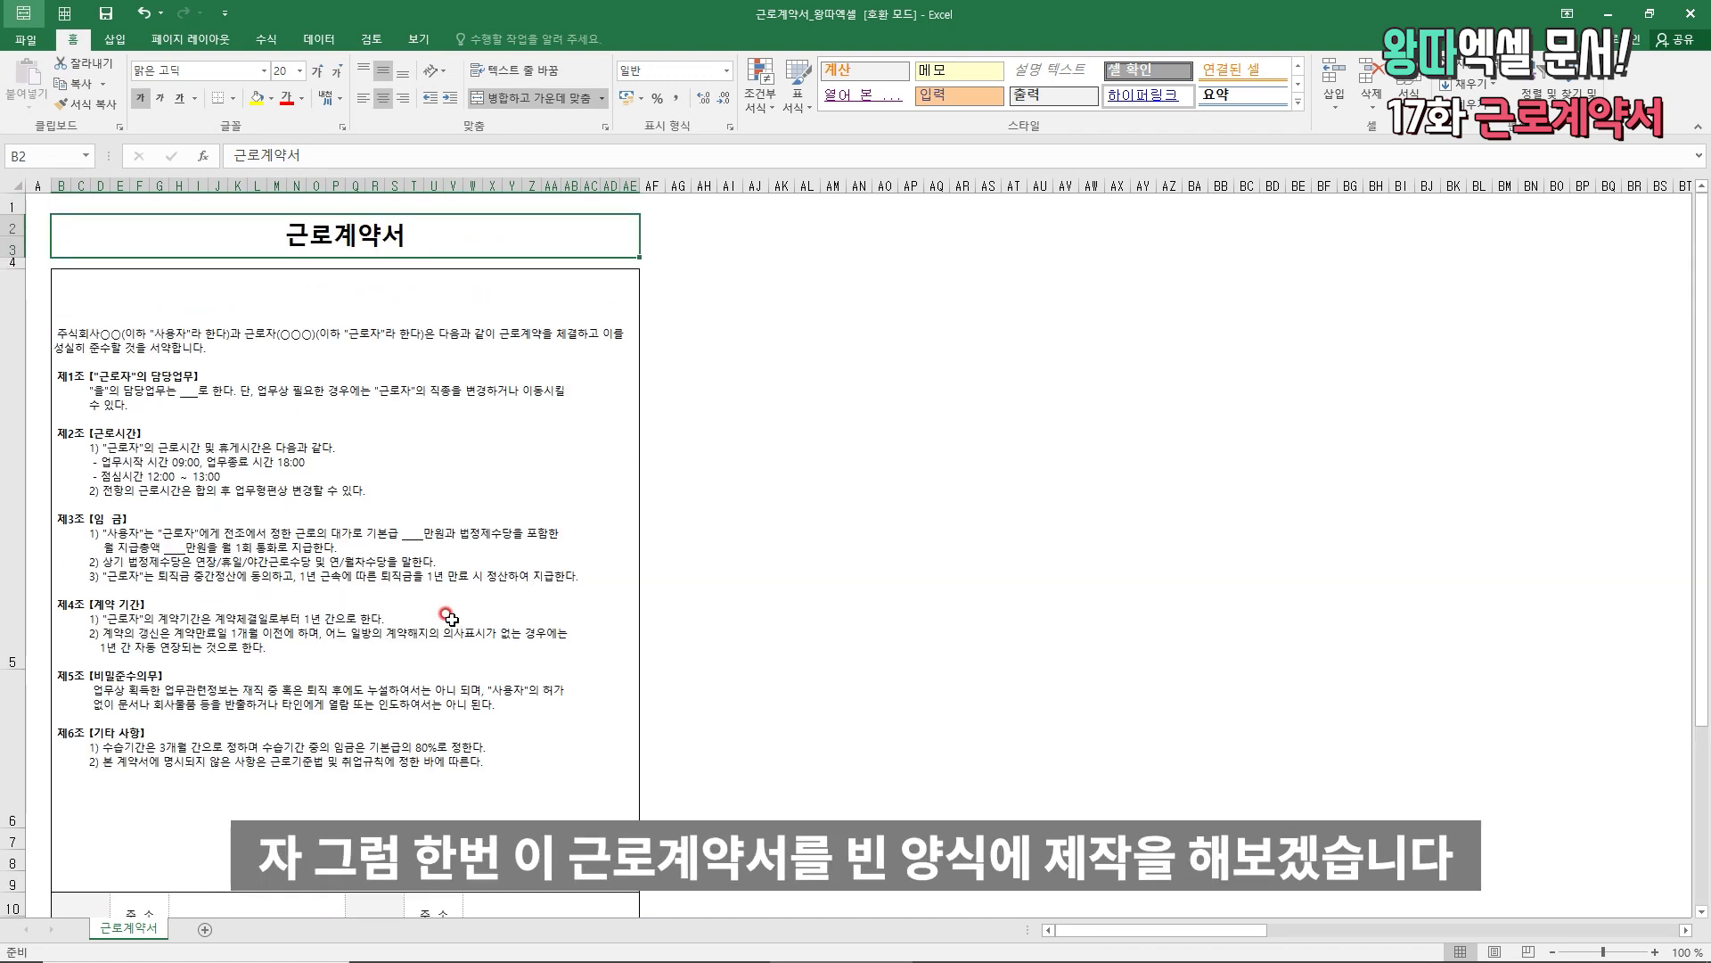
scroll(446, 621, "down", 3)
scroll(448, 624, "up", 1)
scroll(451, 621, "down", 1)
scroll(452, 619, "up", 2)
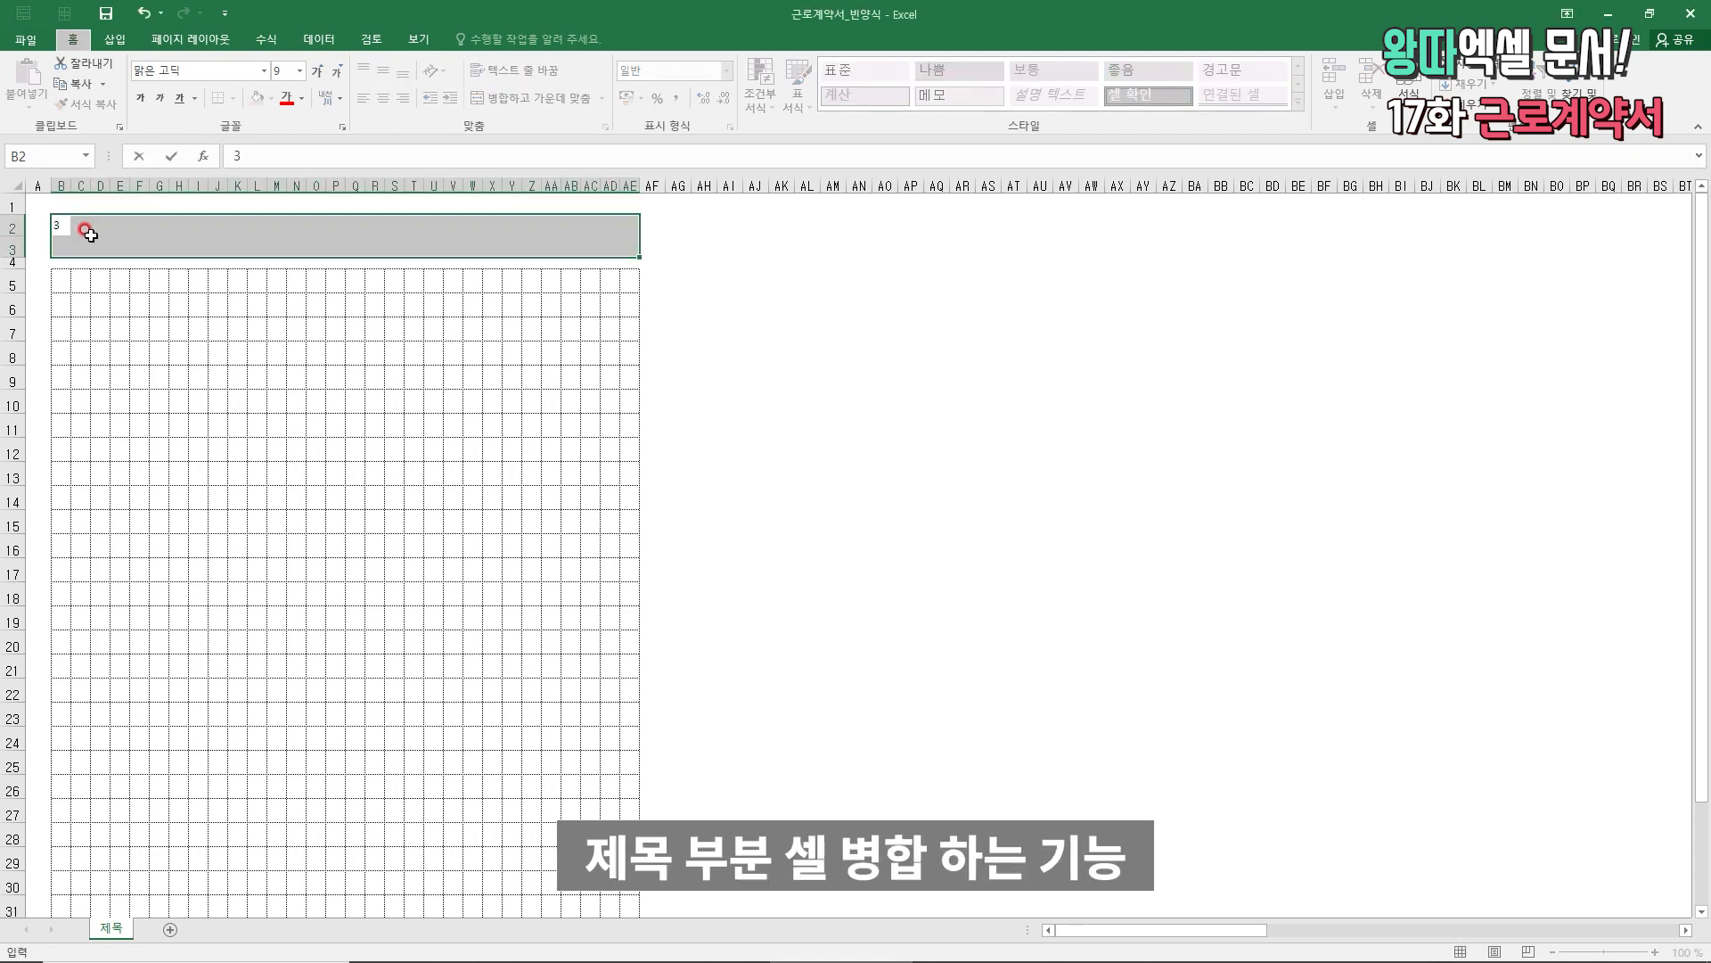
- Merge and centre the title range B2:AE3 and enter the title 근로계약서 in it
key("alt+h")
key("m")
key("c")
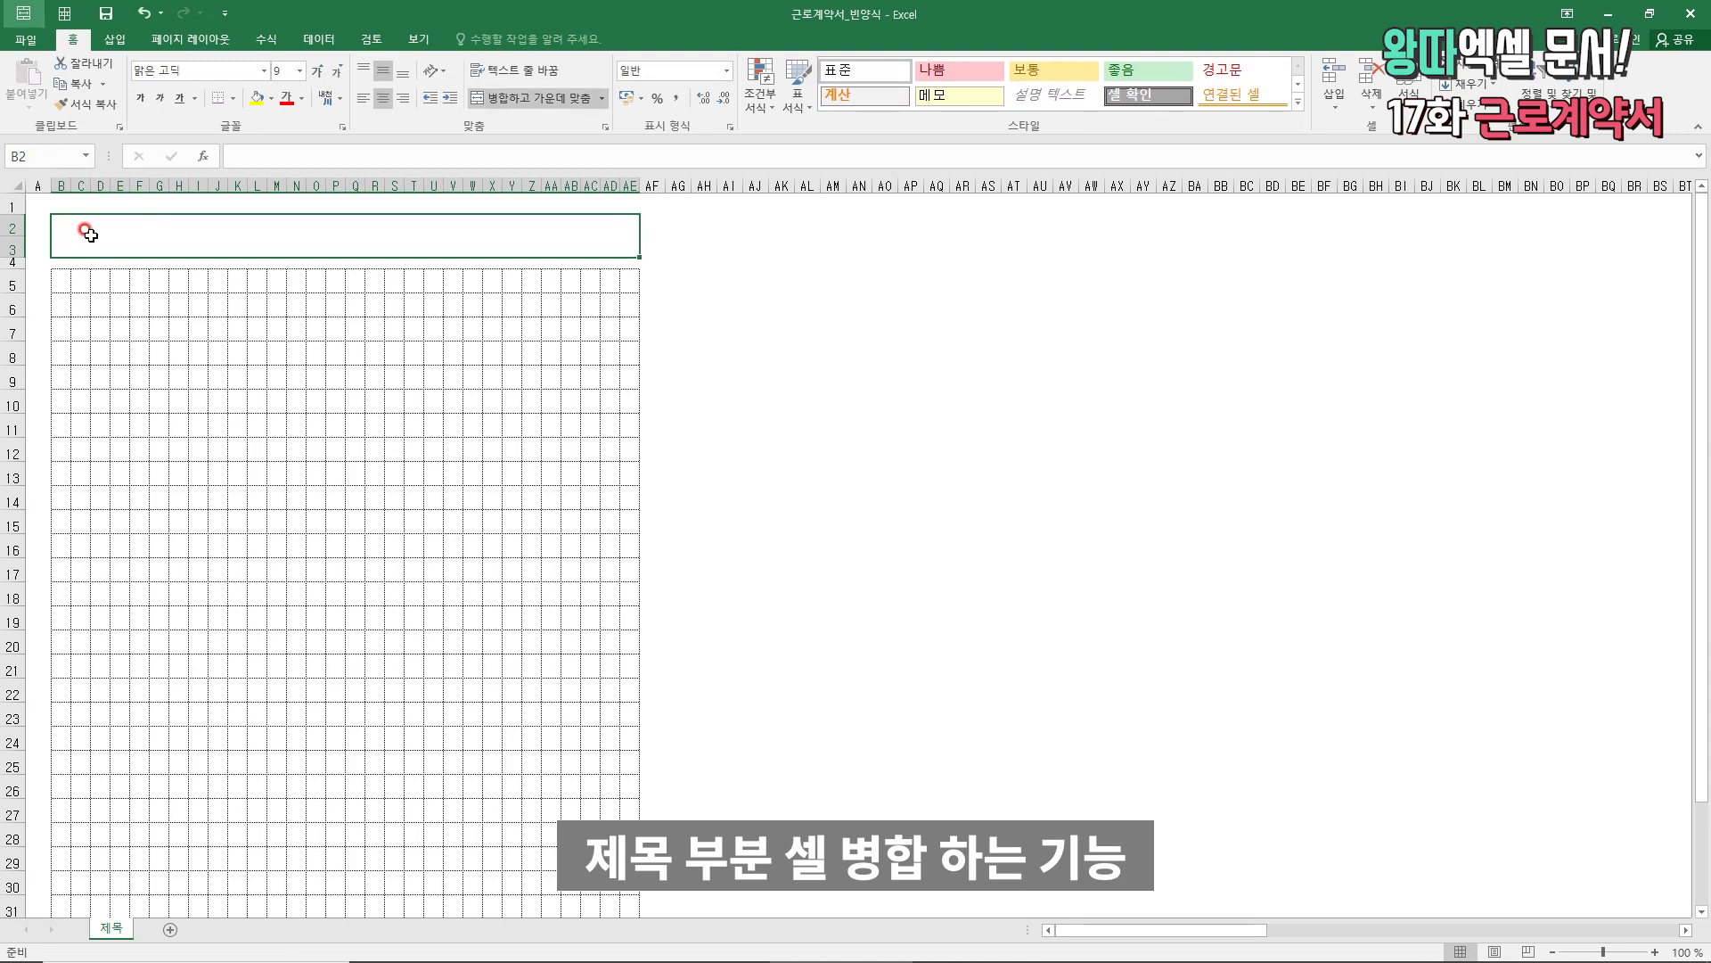
type("rmsfhr")
key("BackSpace")
key("BackSpace")
key("BackSpace")
key("BackSpace")
key("BackSpace")
key("BackSpace")
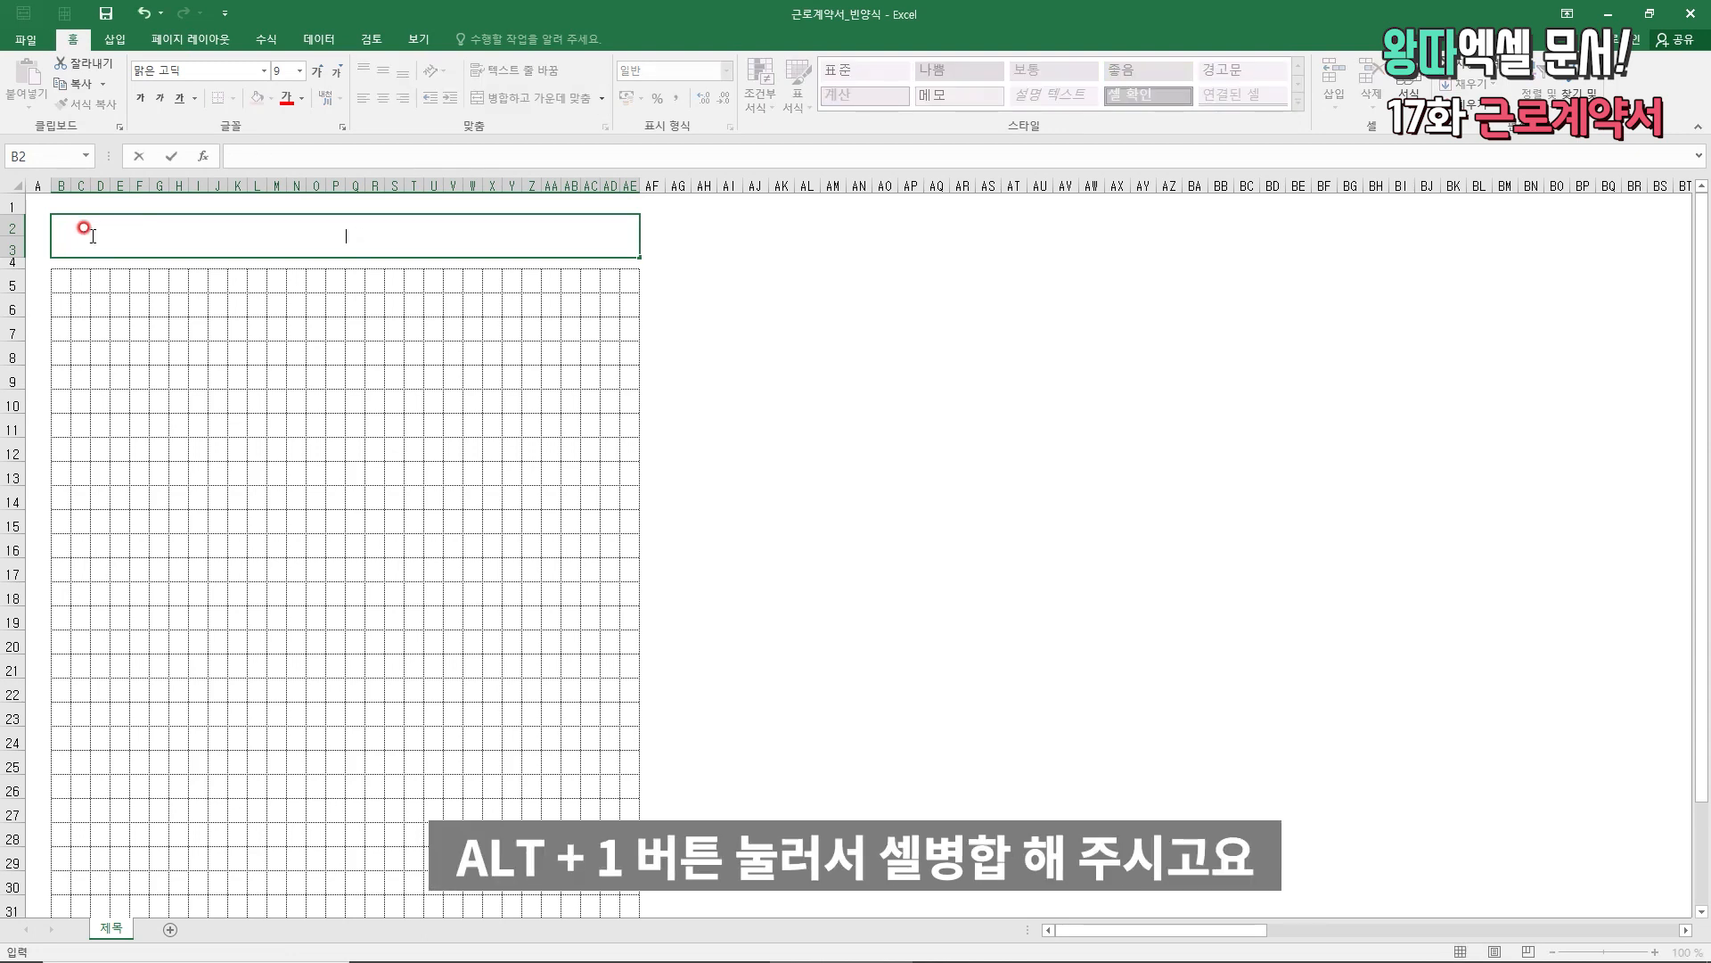
type("근로계약서")
key("ctrl+Return")
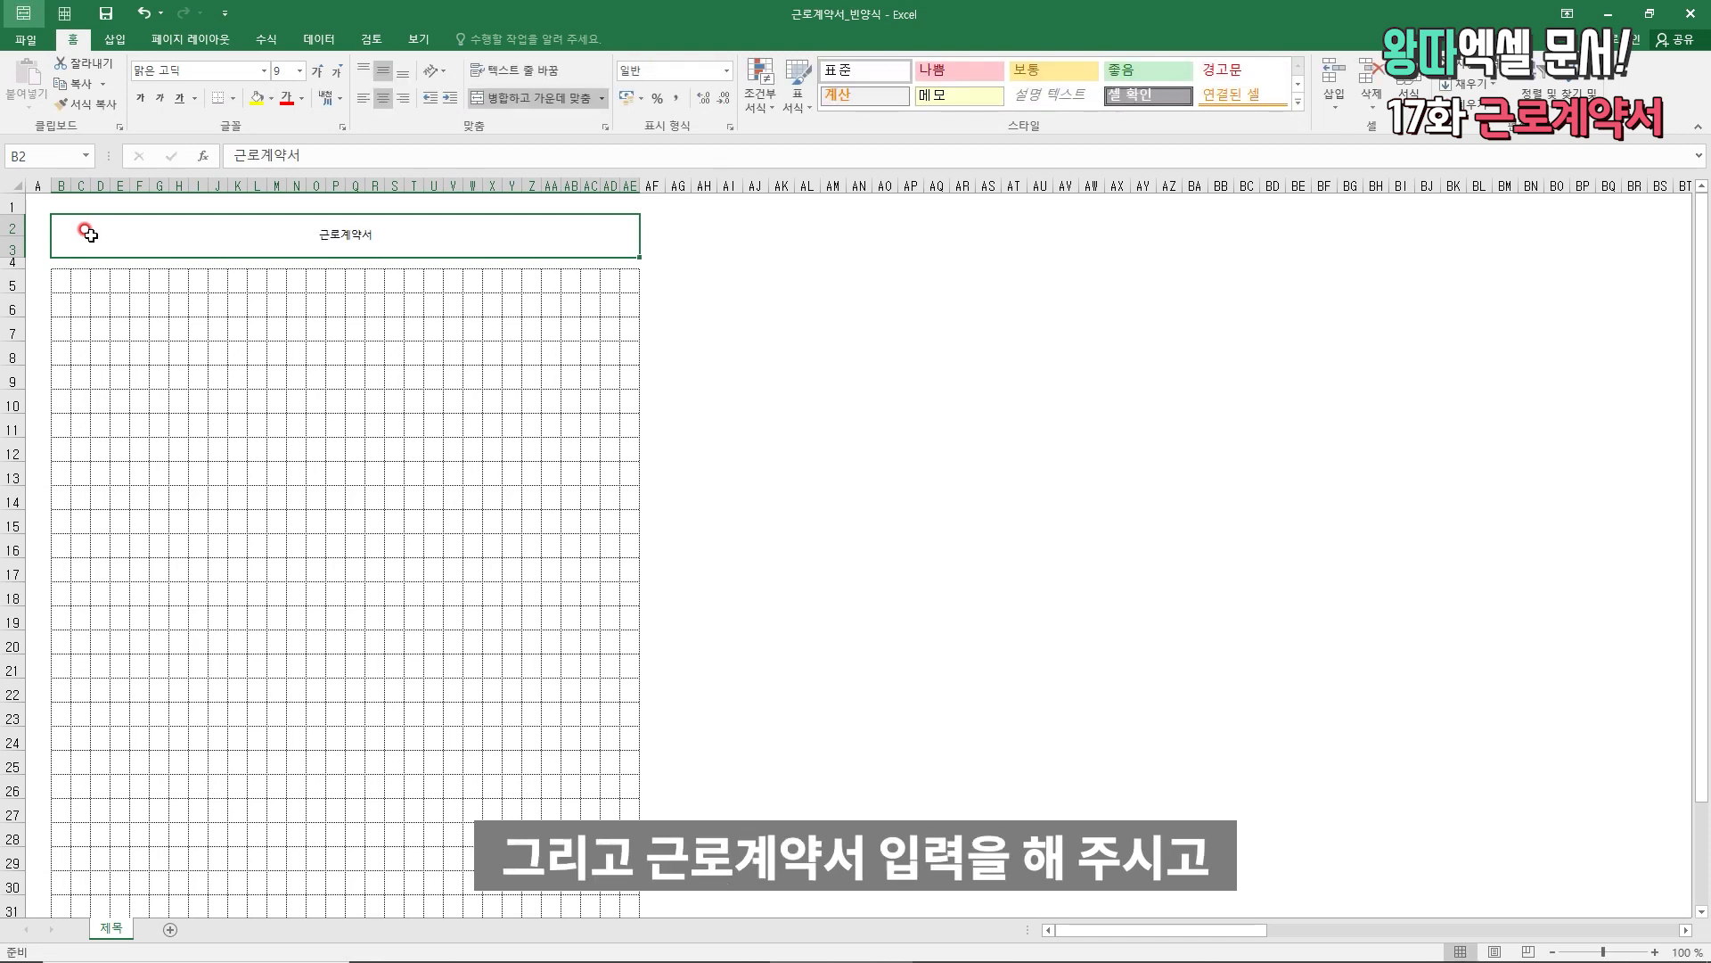
- Set the 근로계약서 title to font size 20 and make it bold
key("ctrl+shift+p")
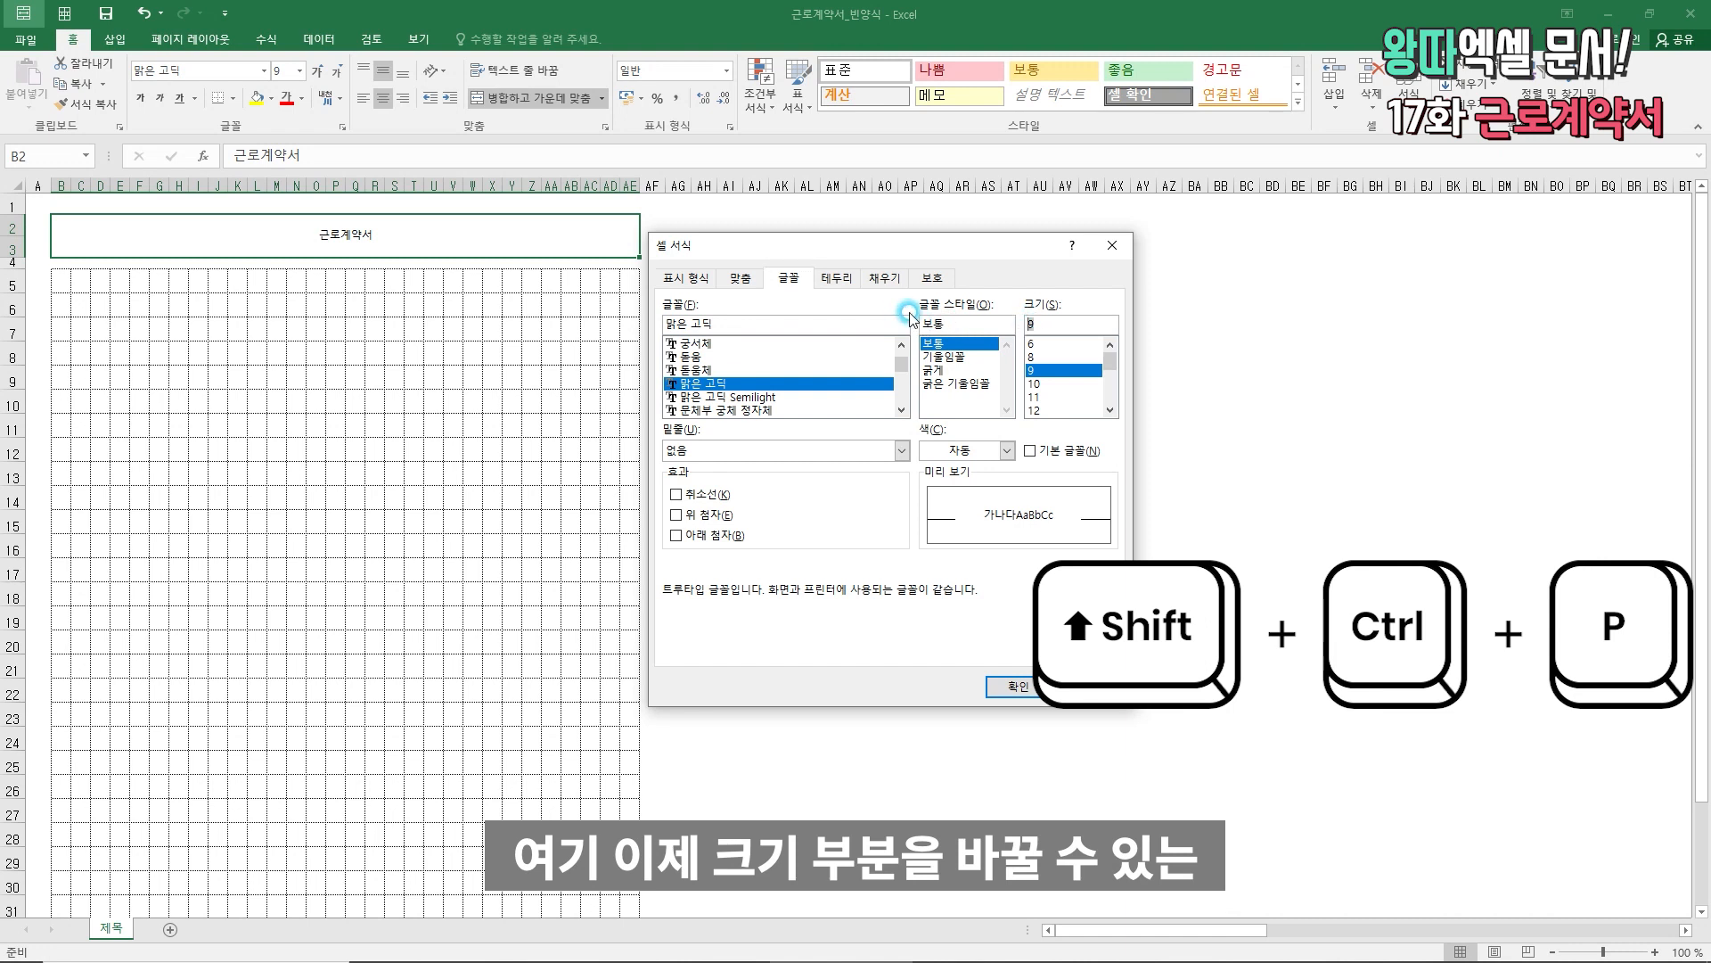
type("20")
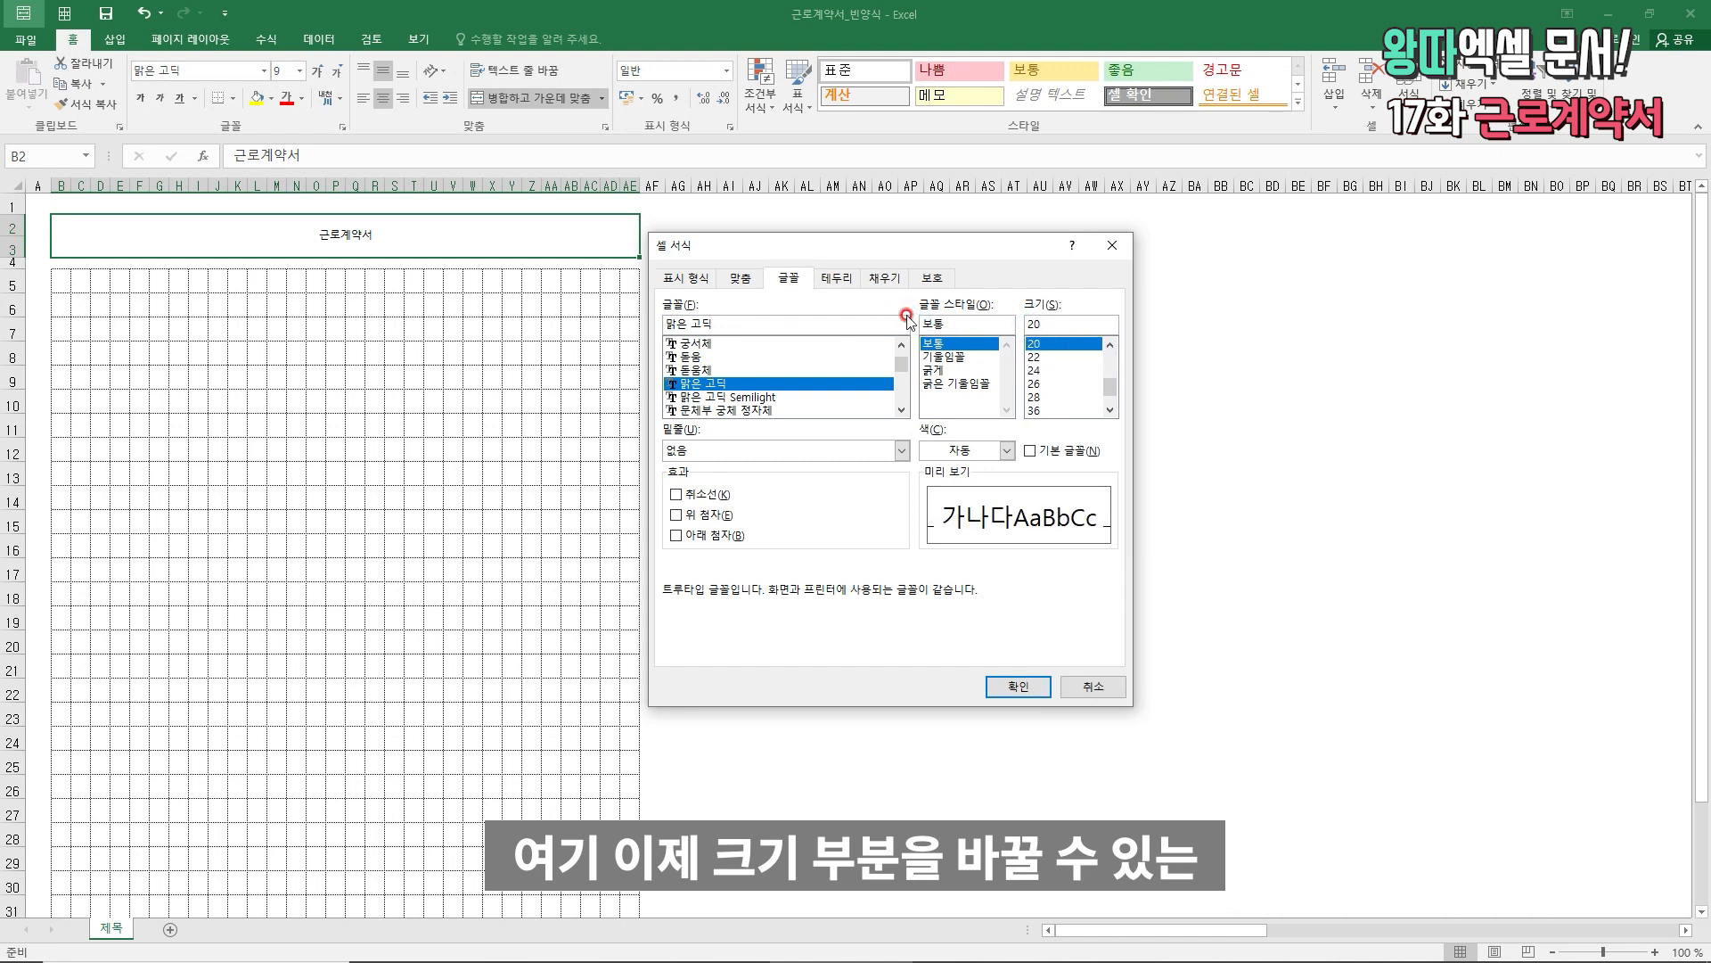
key("Return")
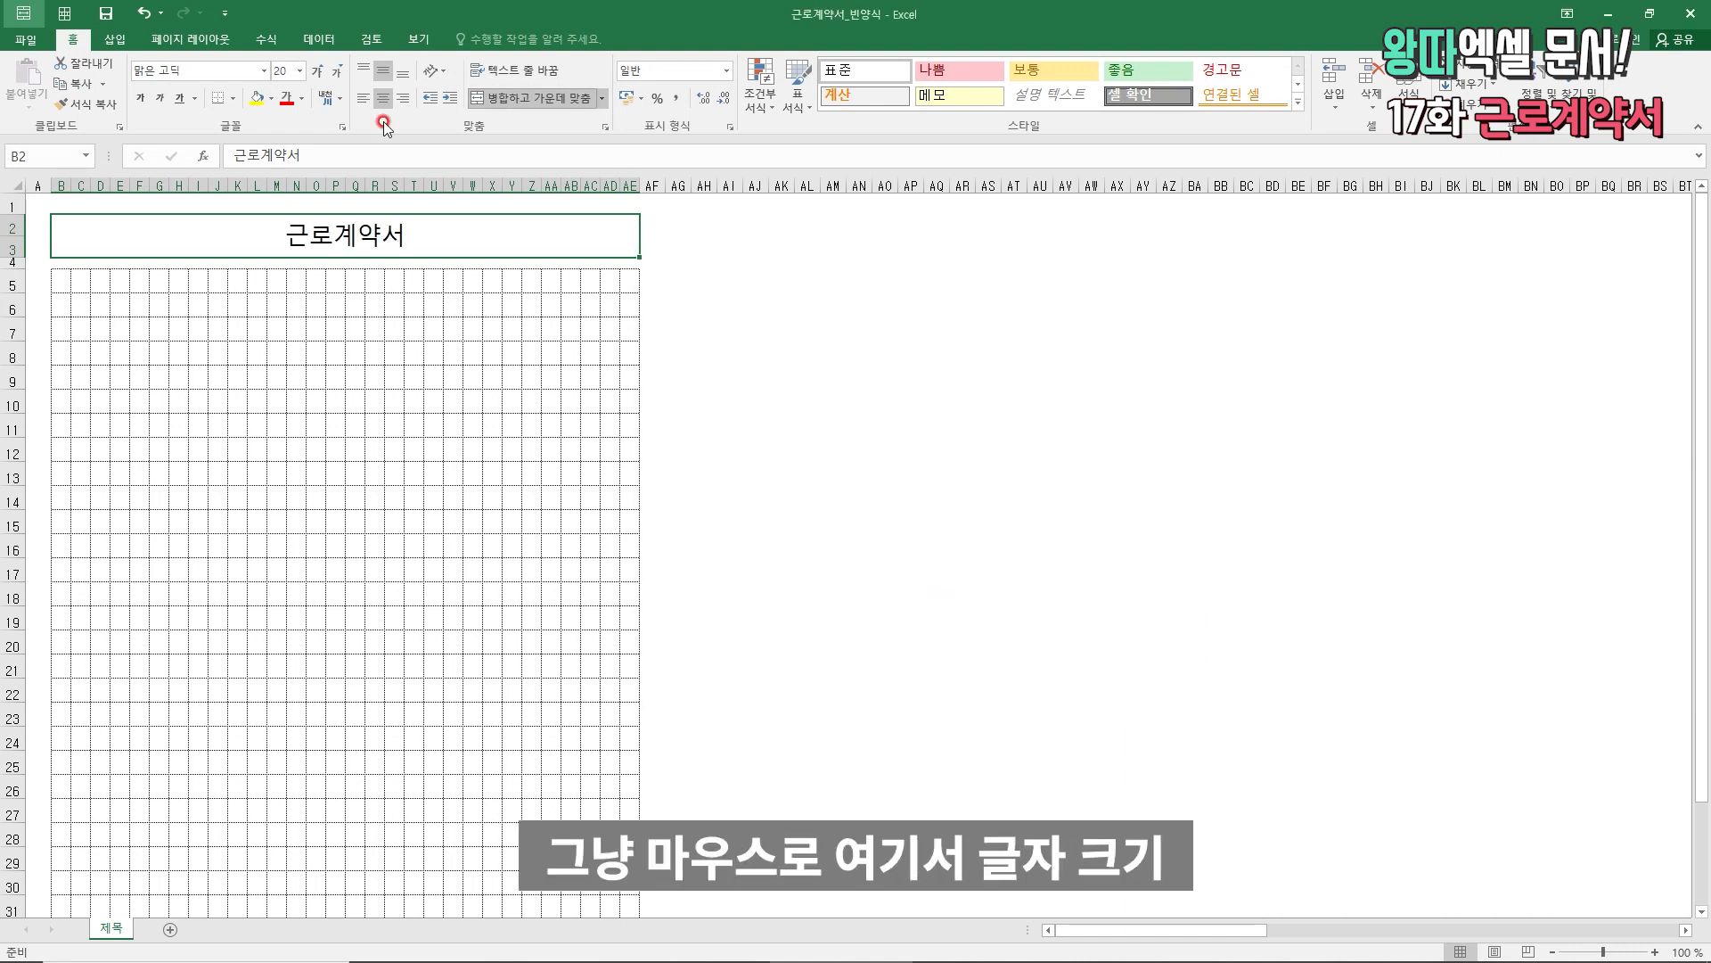
left_click(281, 70)
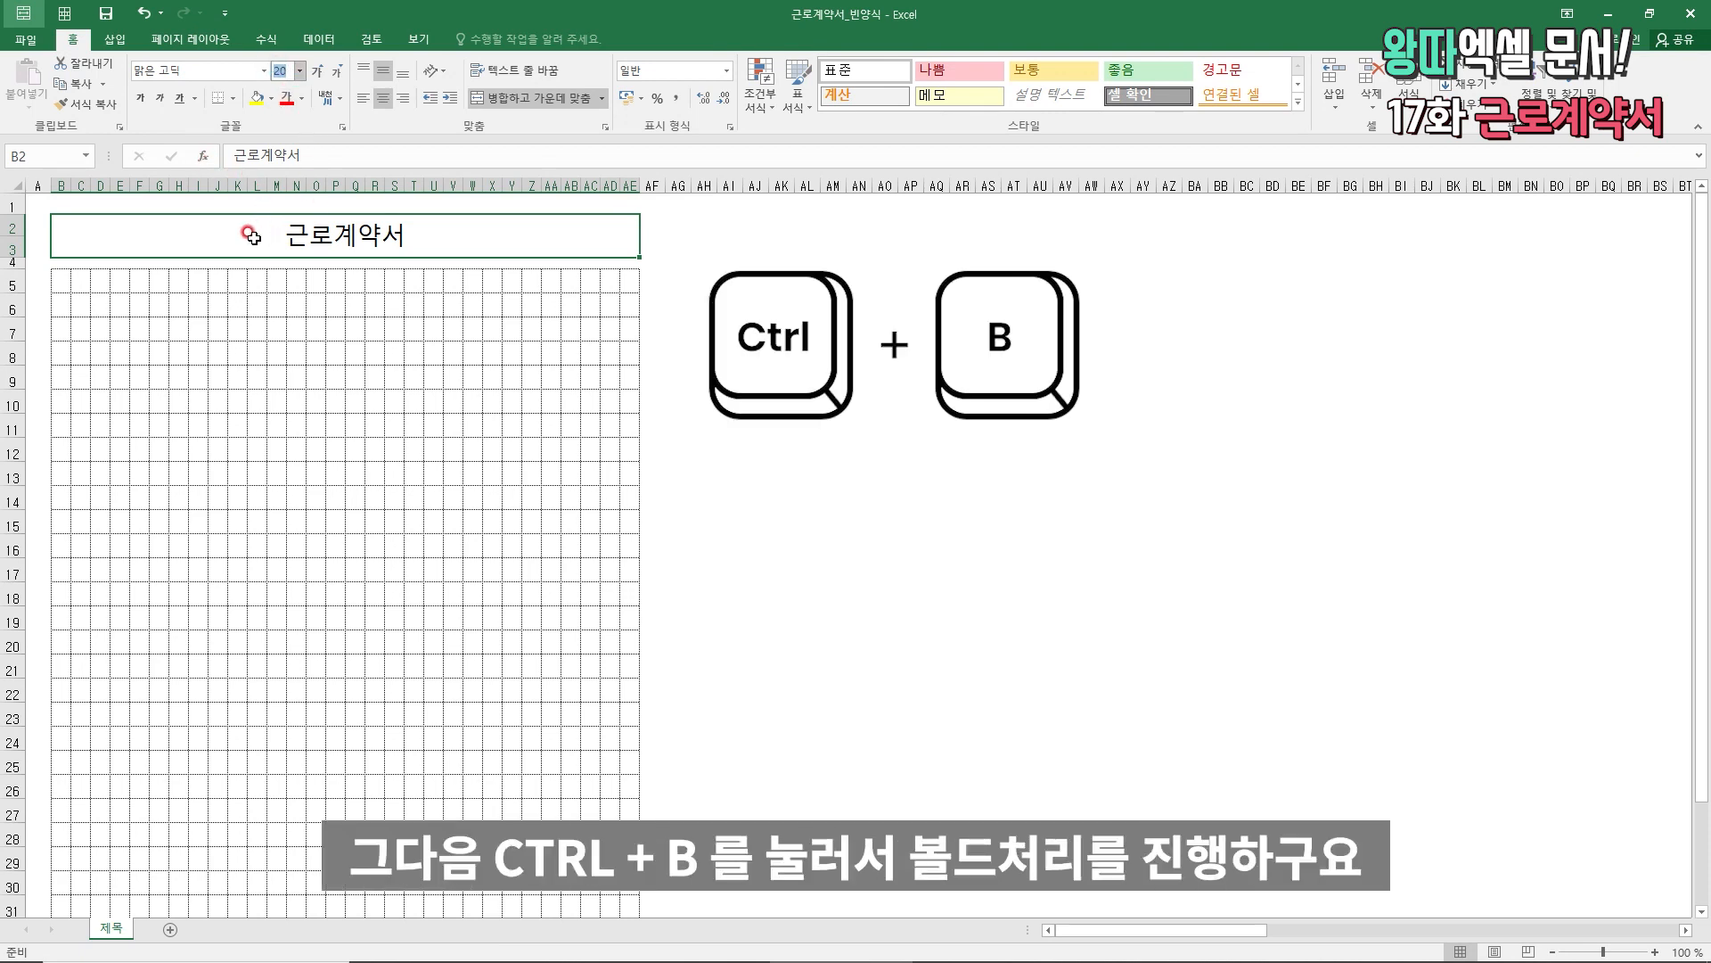
left_click(492, 236)
key("ctrl+b")
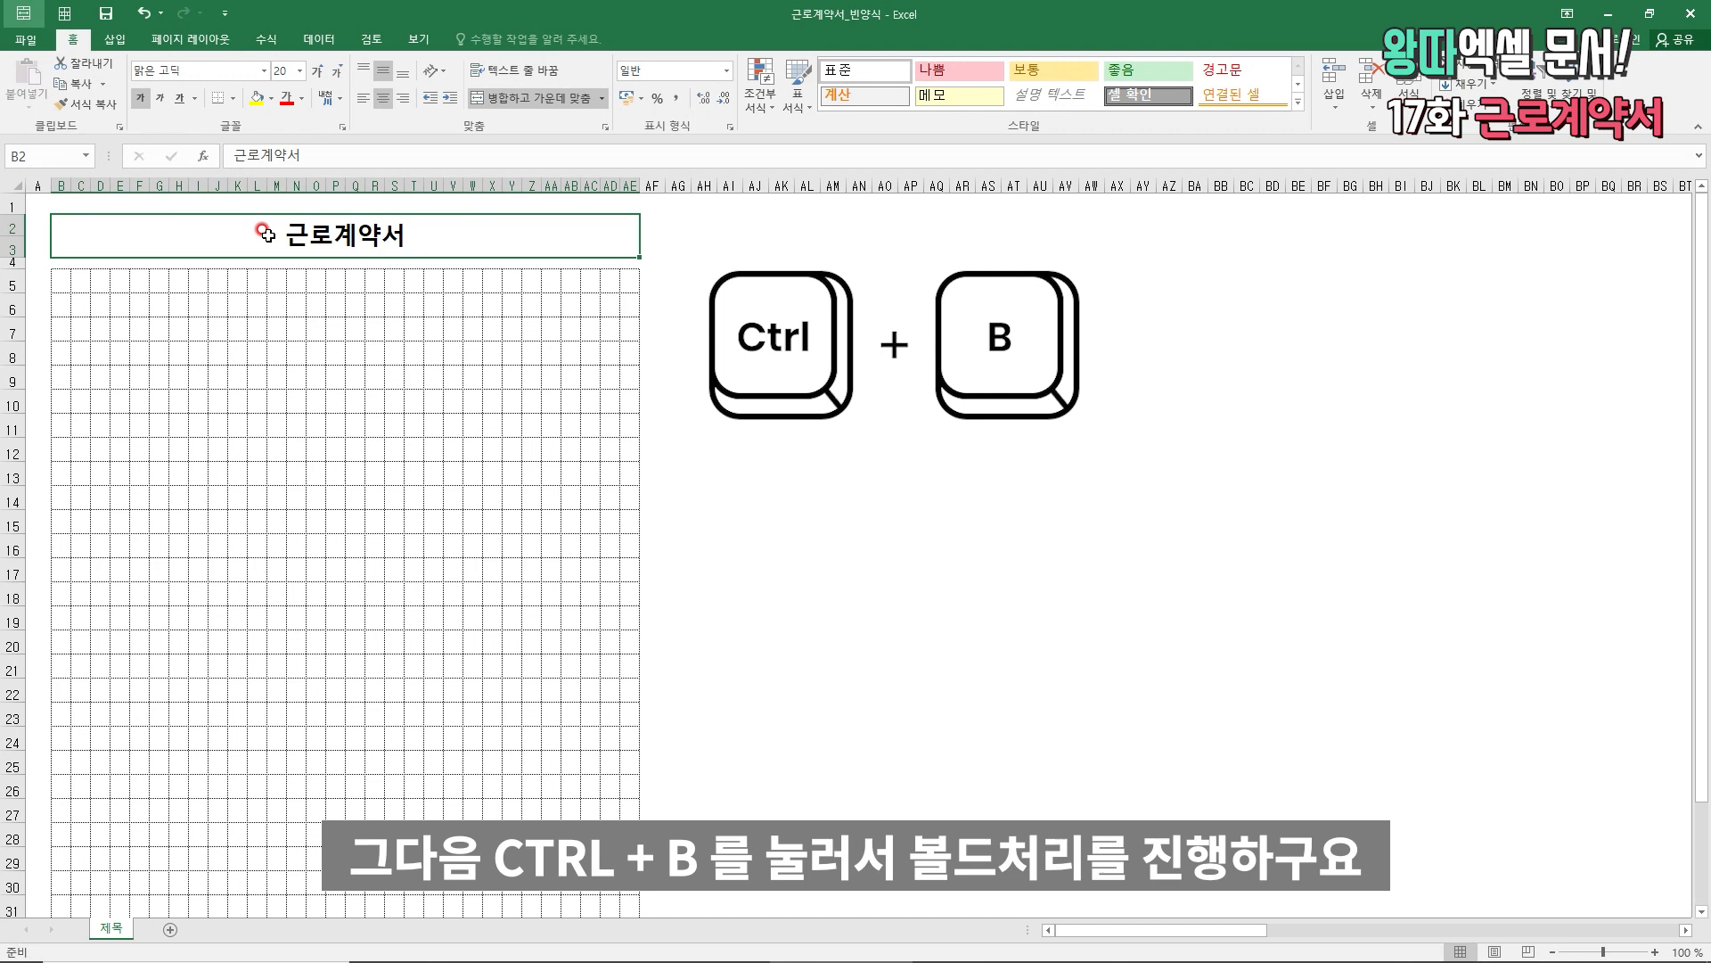
- Merge and centre the contract body range B5:AE30 into a single cell
key("Down")
key("Down")
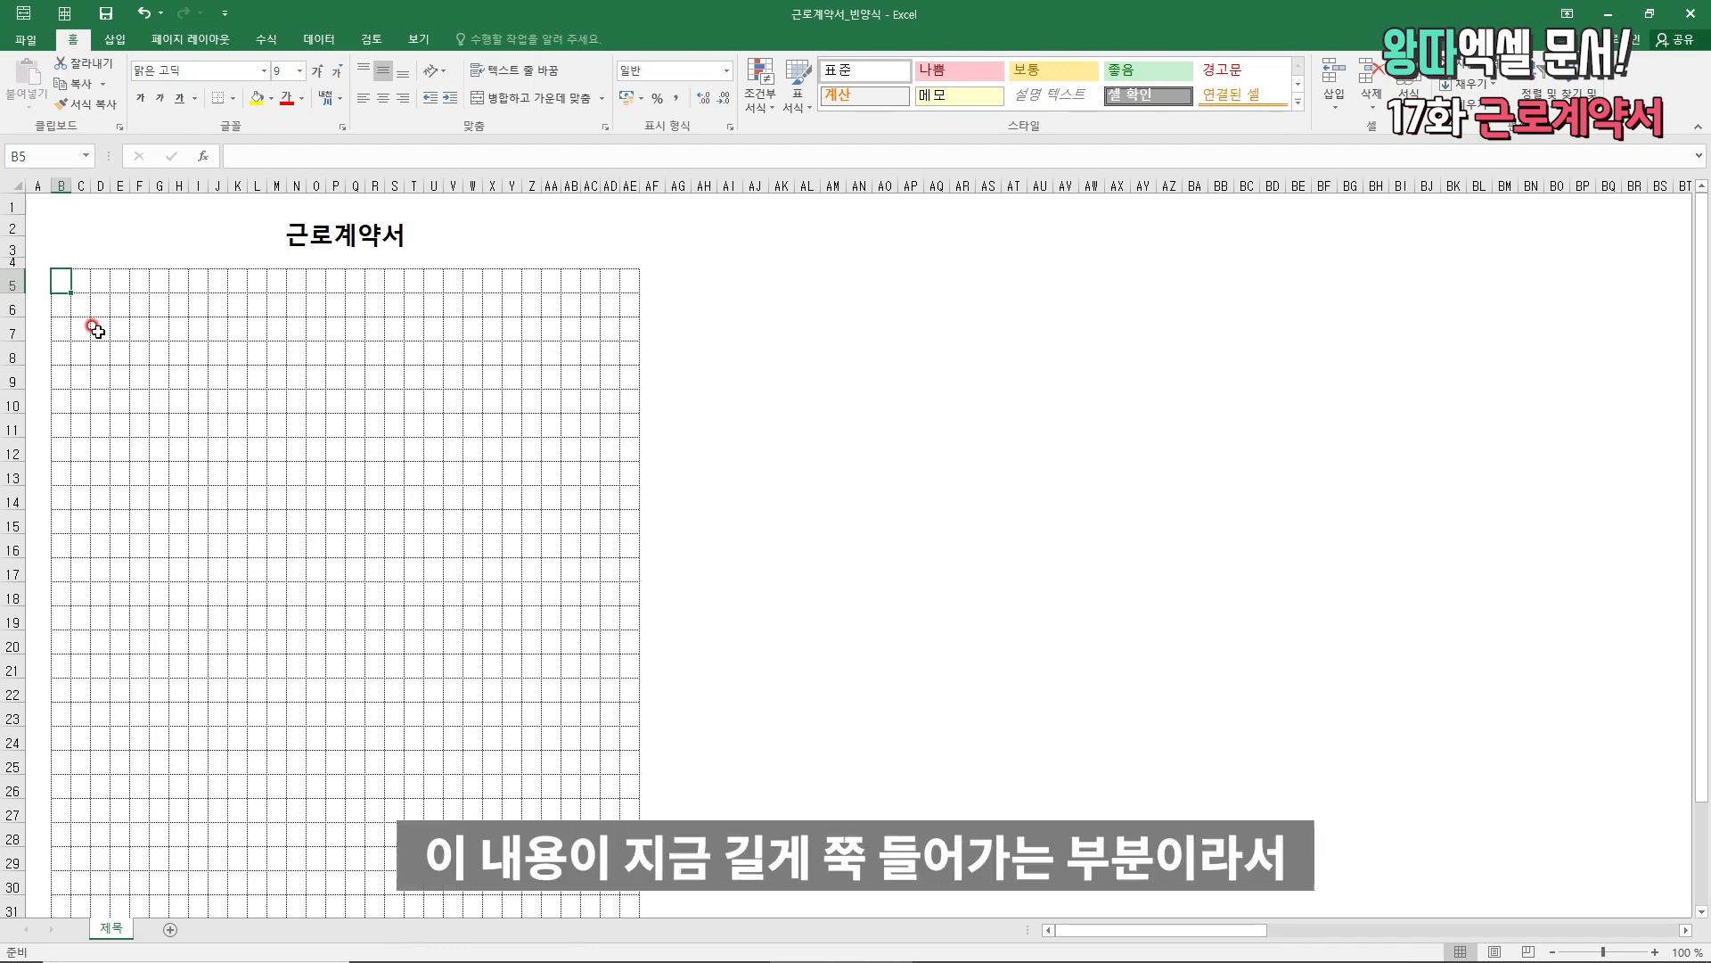
scroll(348, 513, "down", 2)
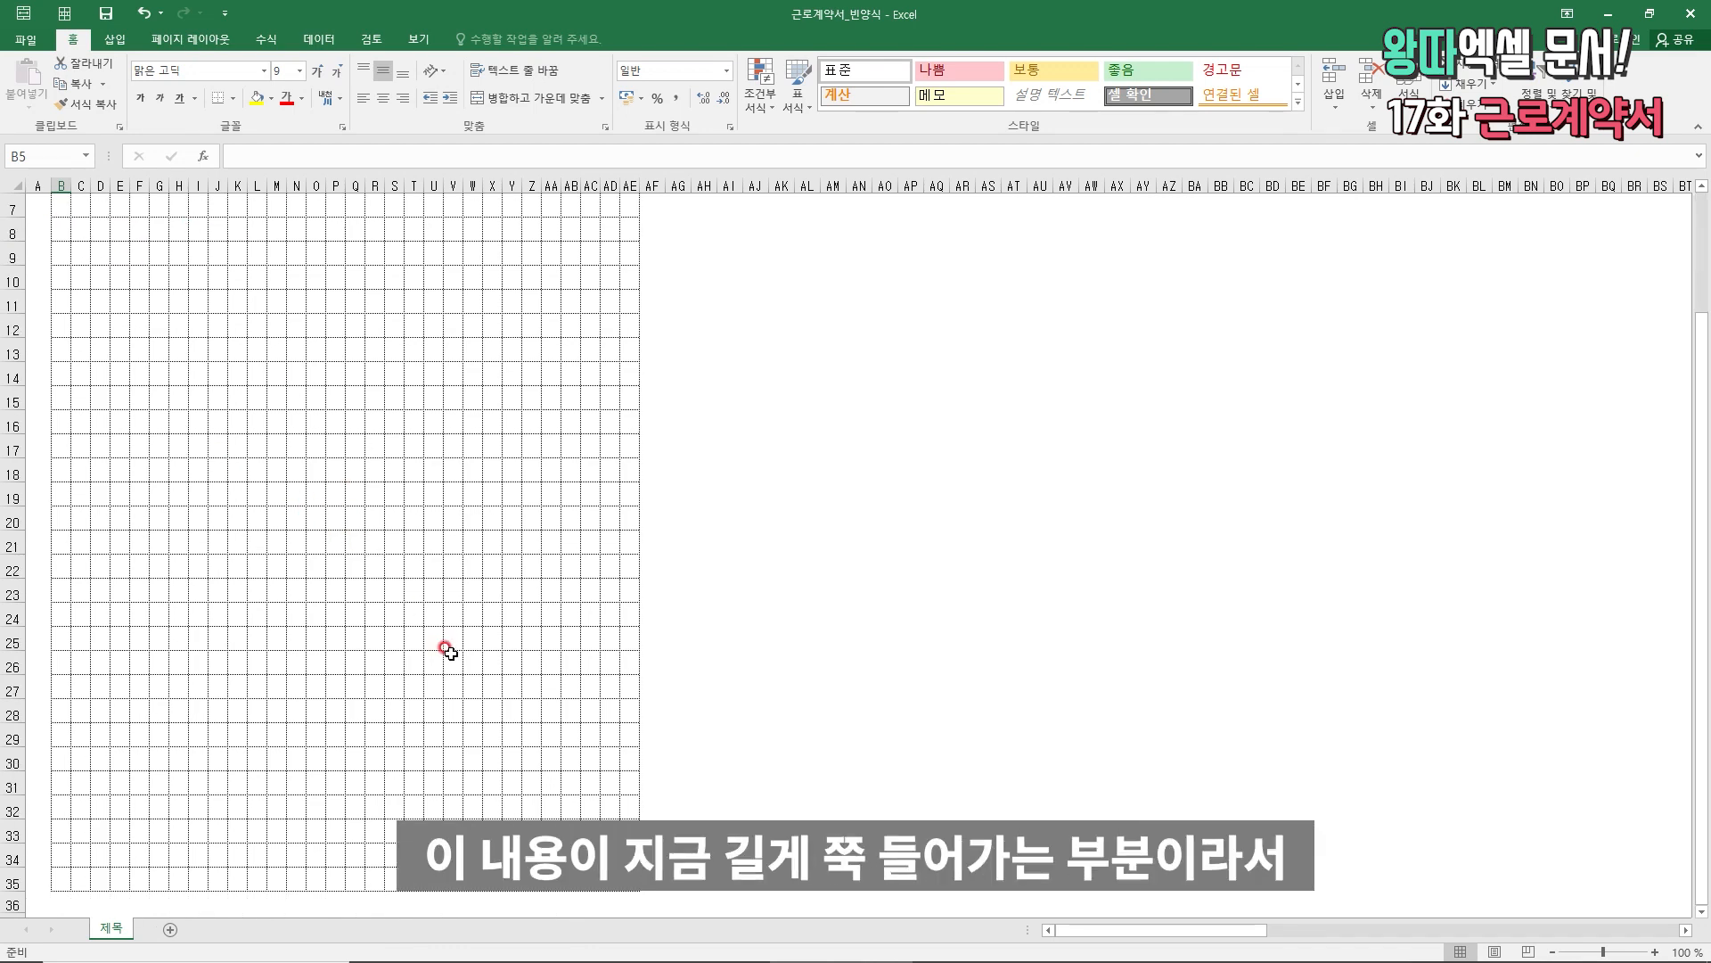
scroll(256, 546, "up", 2)
scroll(257, 631, "down", 1)
scroll(257, 631, "up", 1)
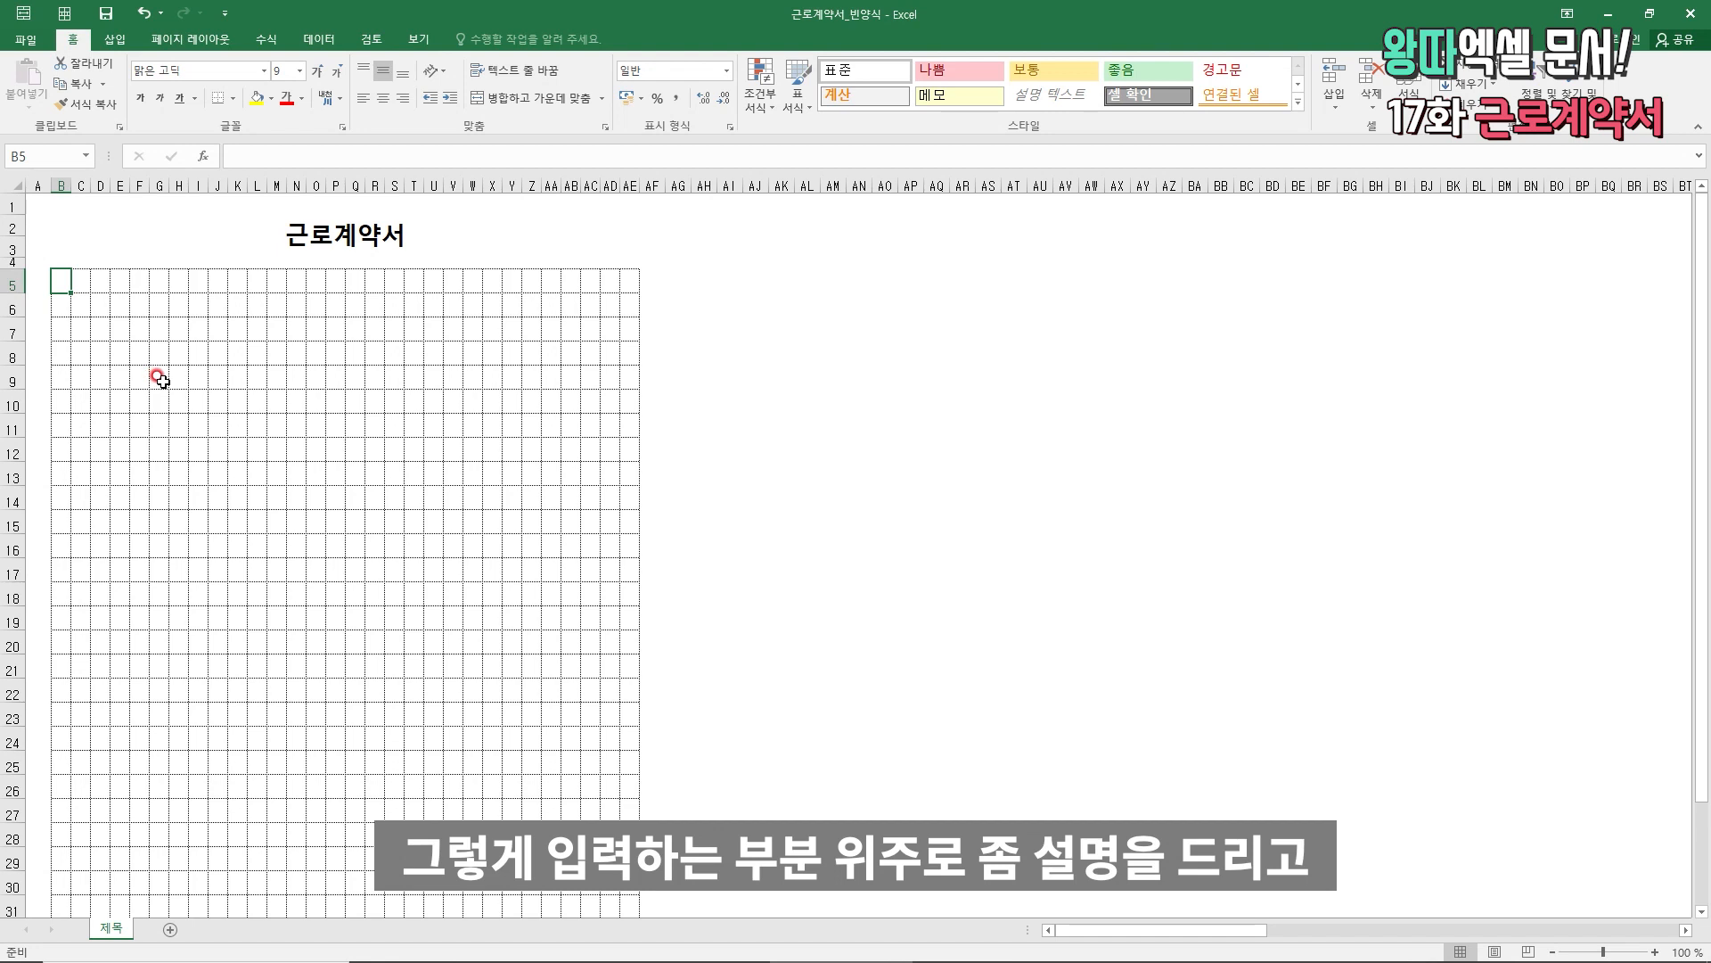
scroll(419, 635, "down", 2)
scroll(421, 638, "up", 2)
left_click(82, 303)
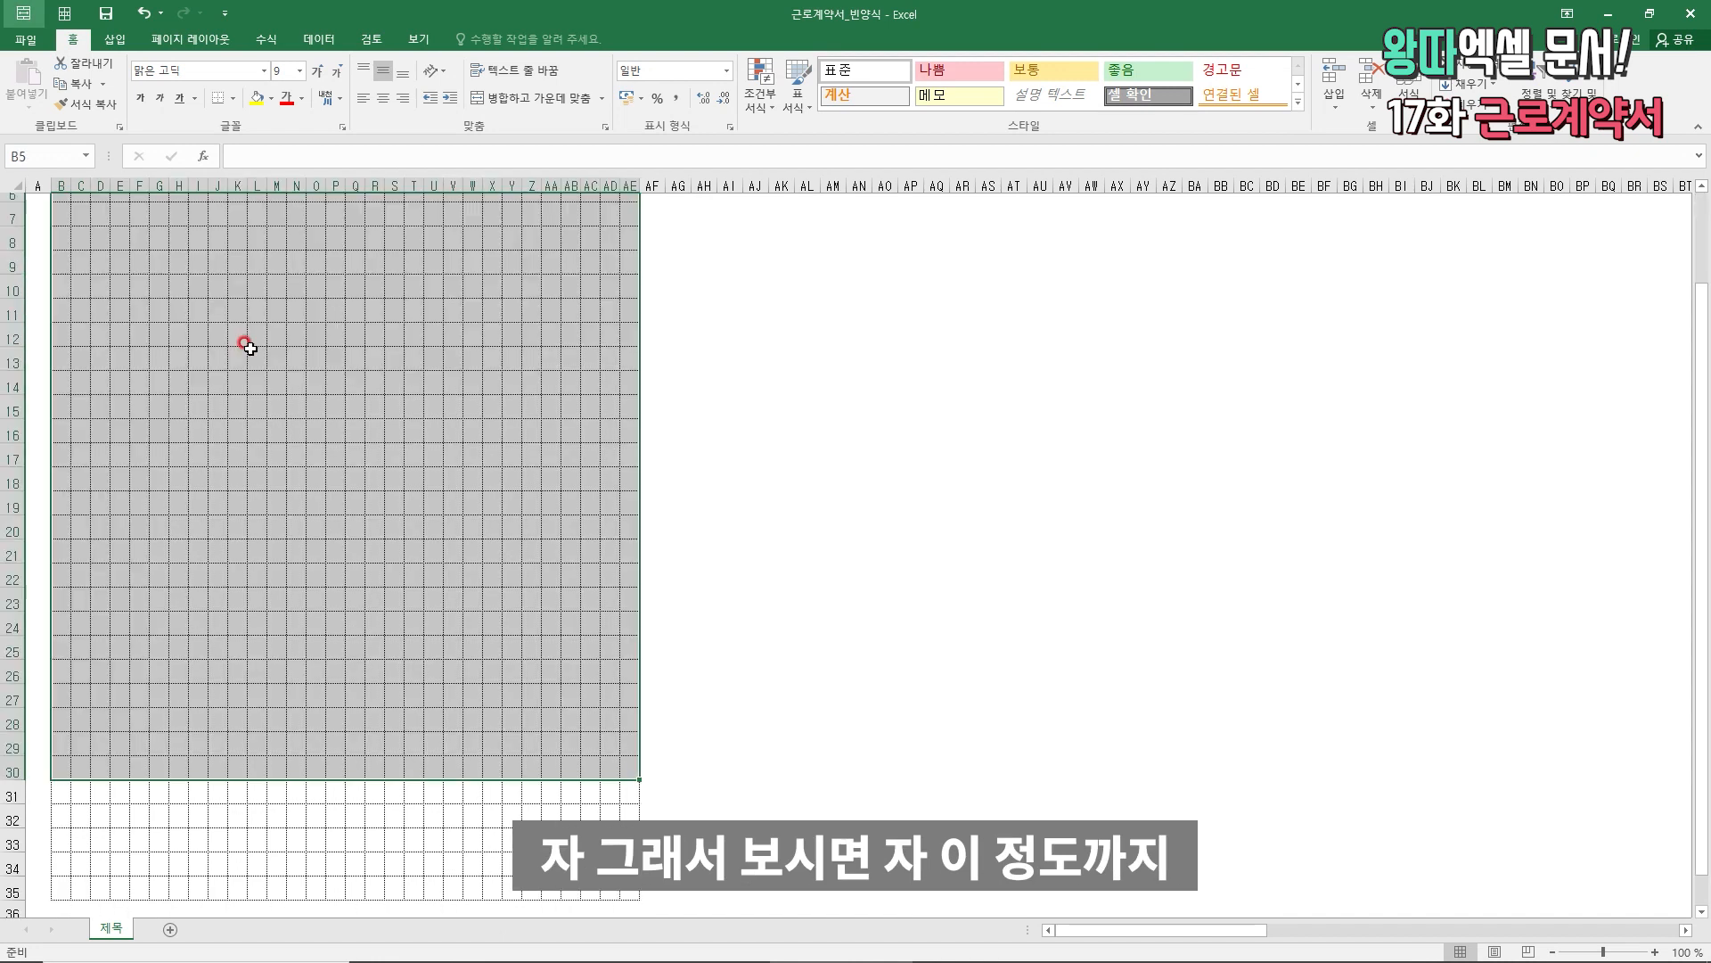
key("alt+1")
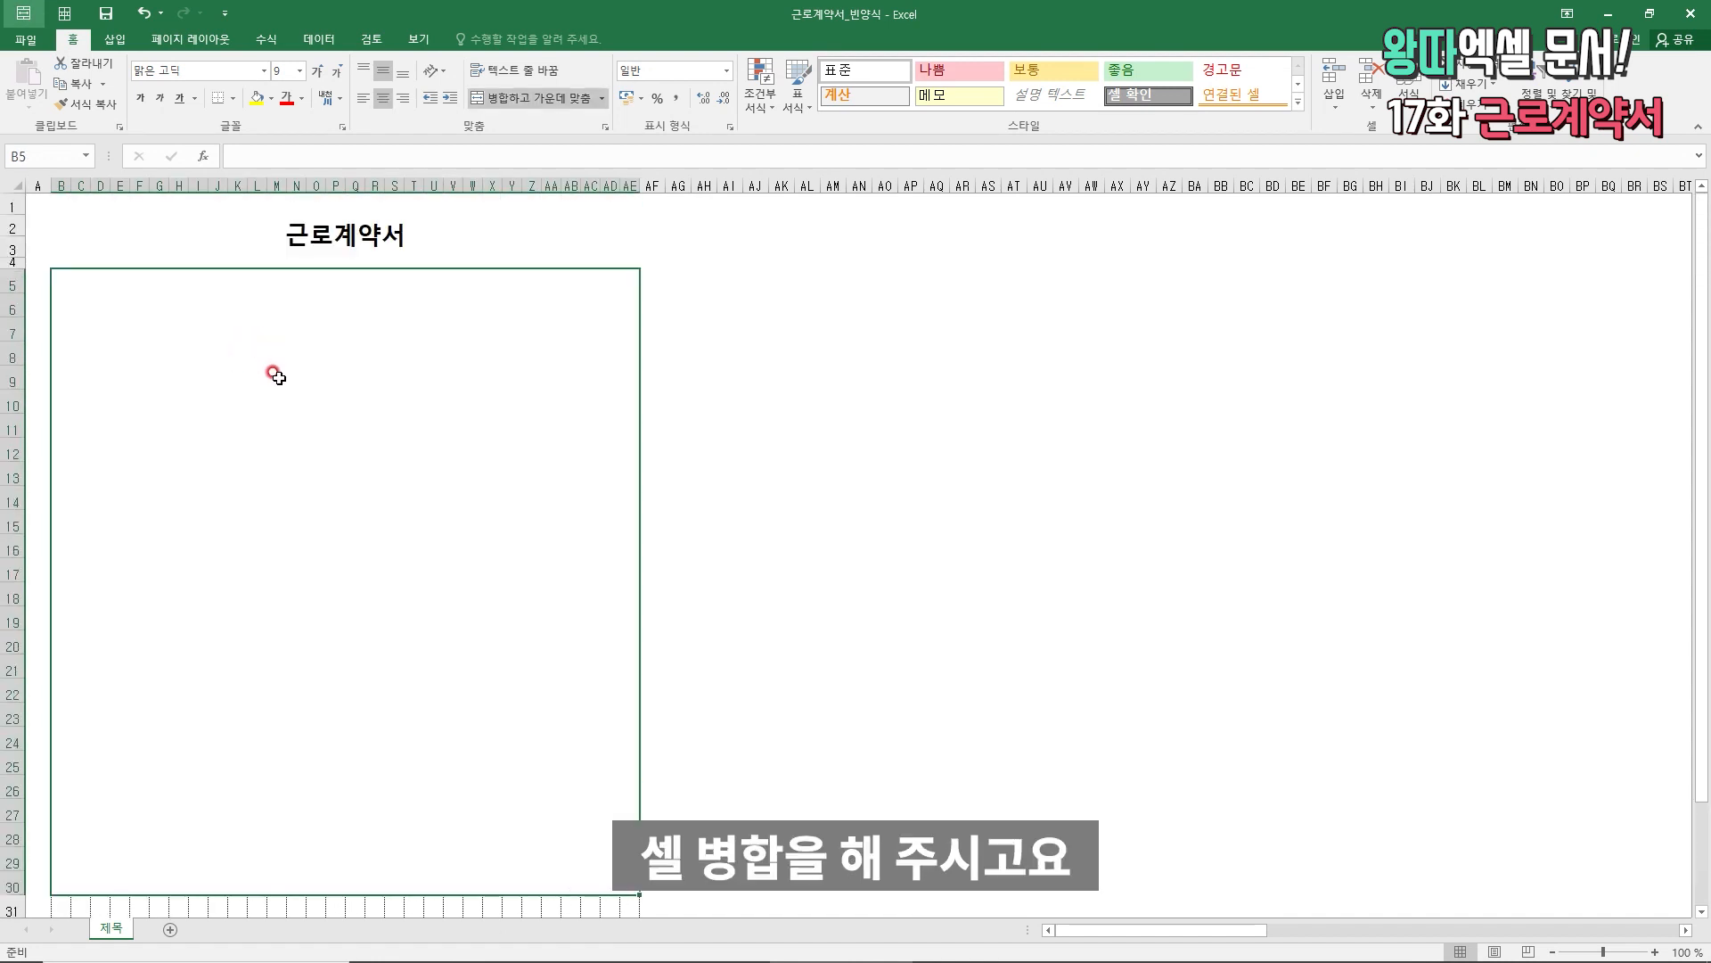
- Enter the opening word 주식회사 in the merged contract body cell
type("주식ㅎ")
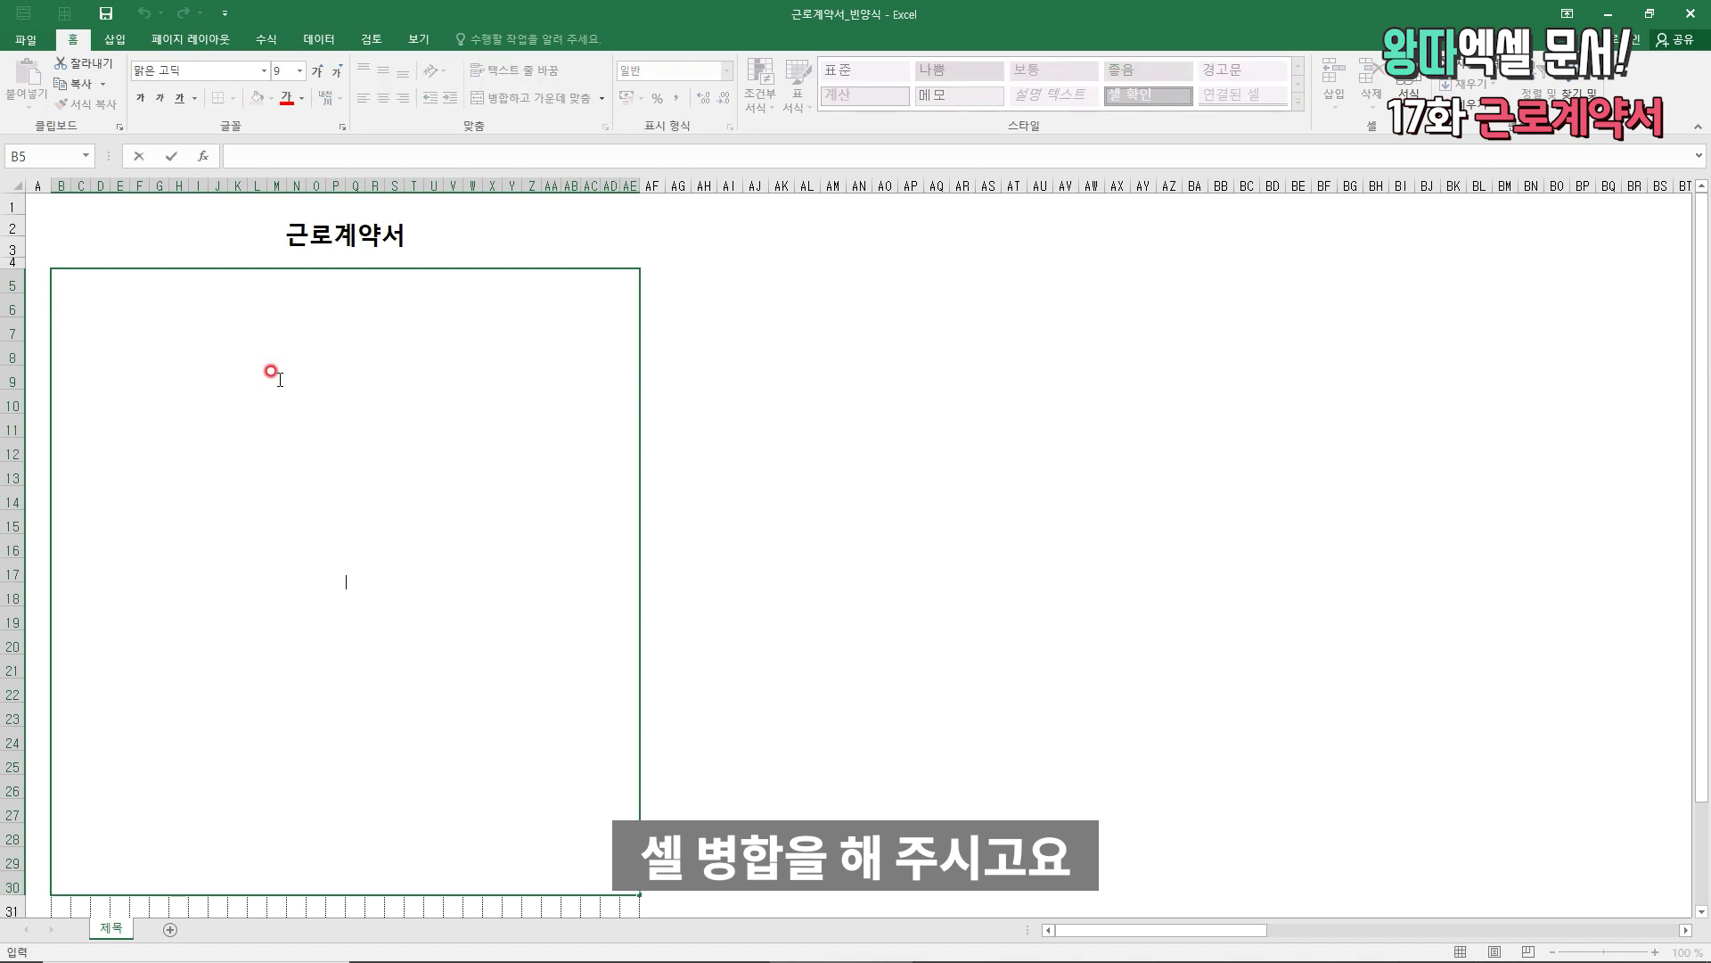
type("회사")
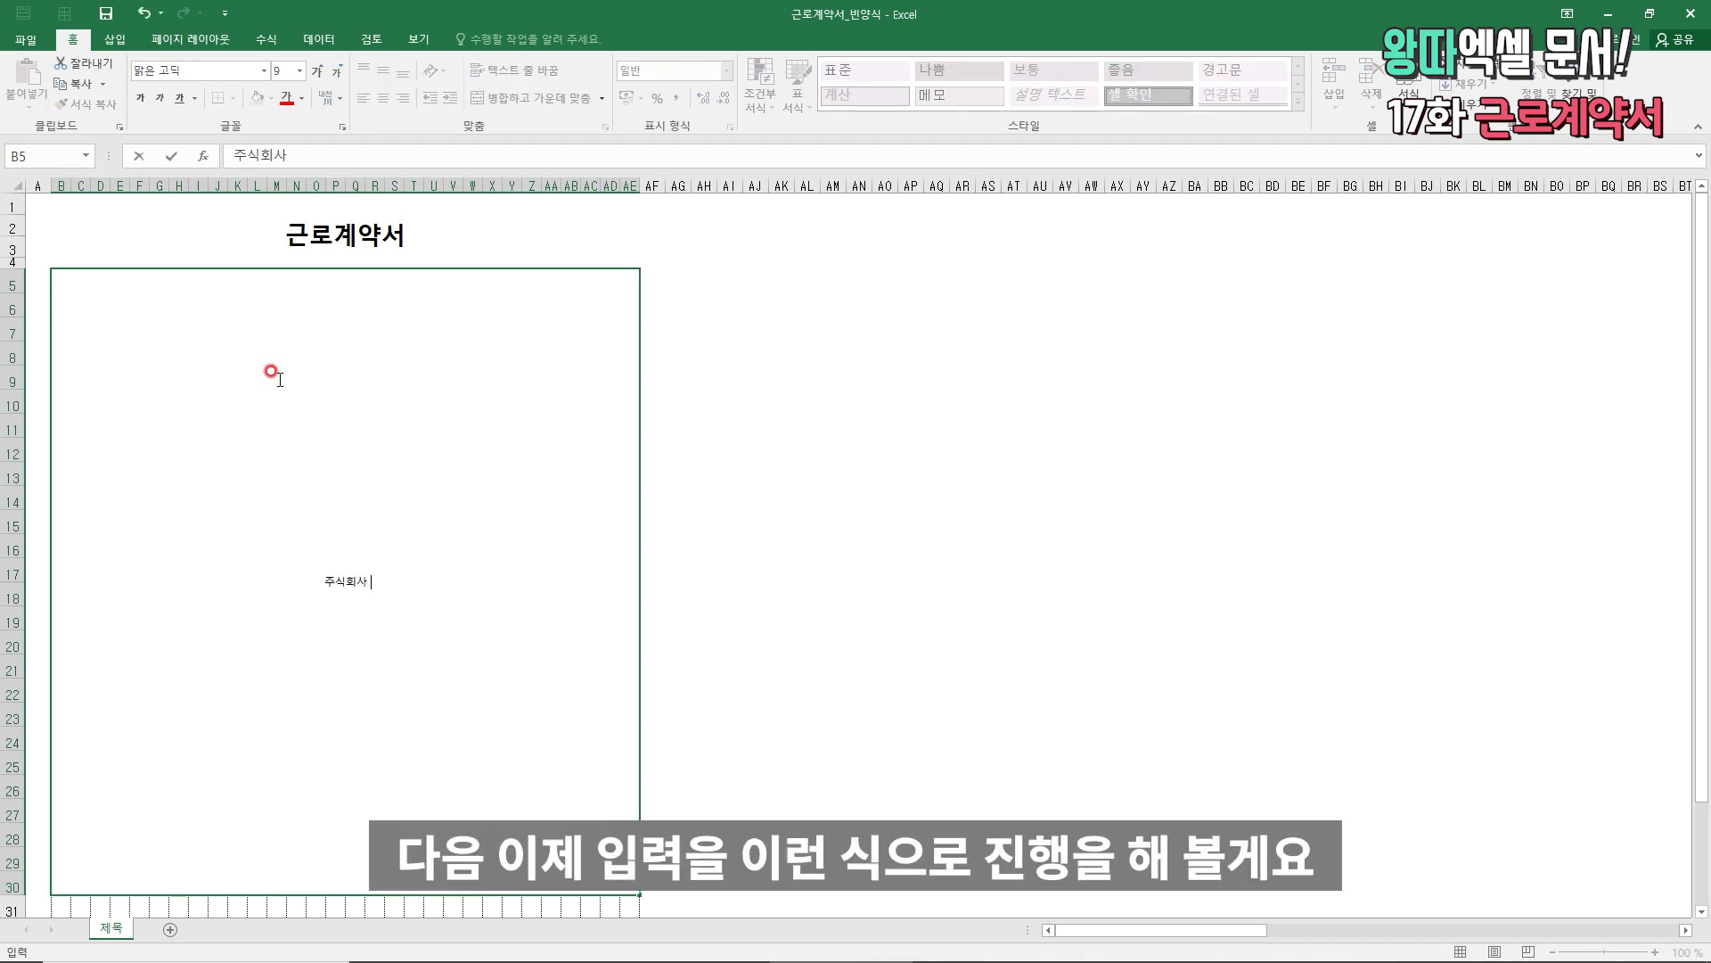
key("Return")
- Align the contract body cell's text horizontally to 왼쪽 (들여쓰기) and vertically to 위쪽
left_click(322, 413)
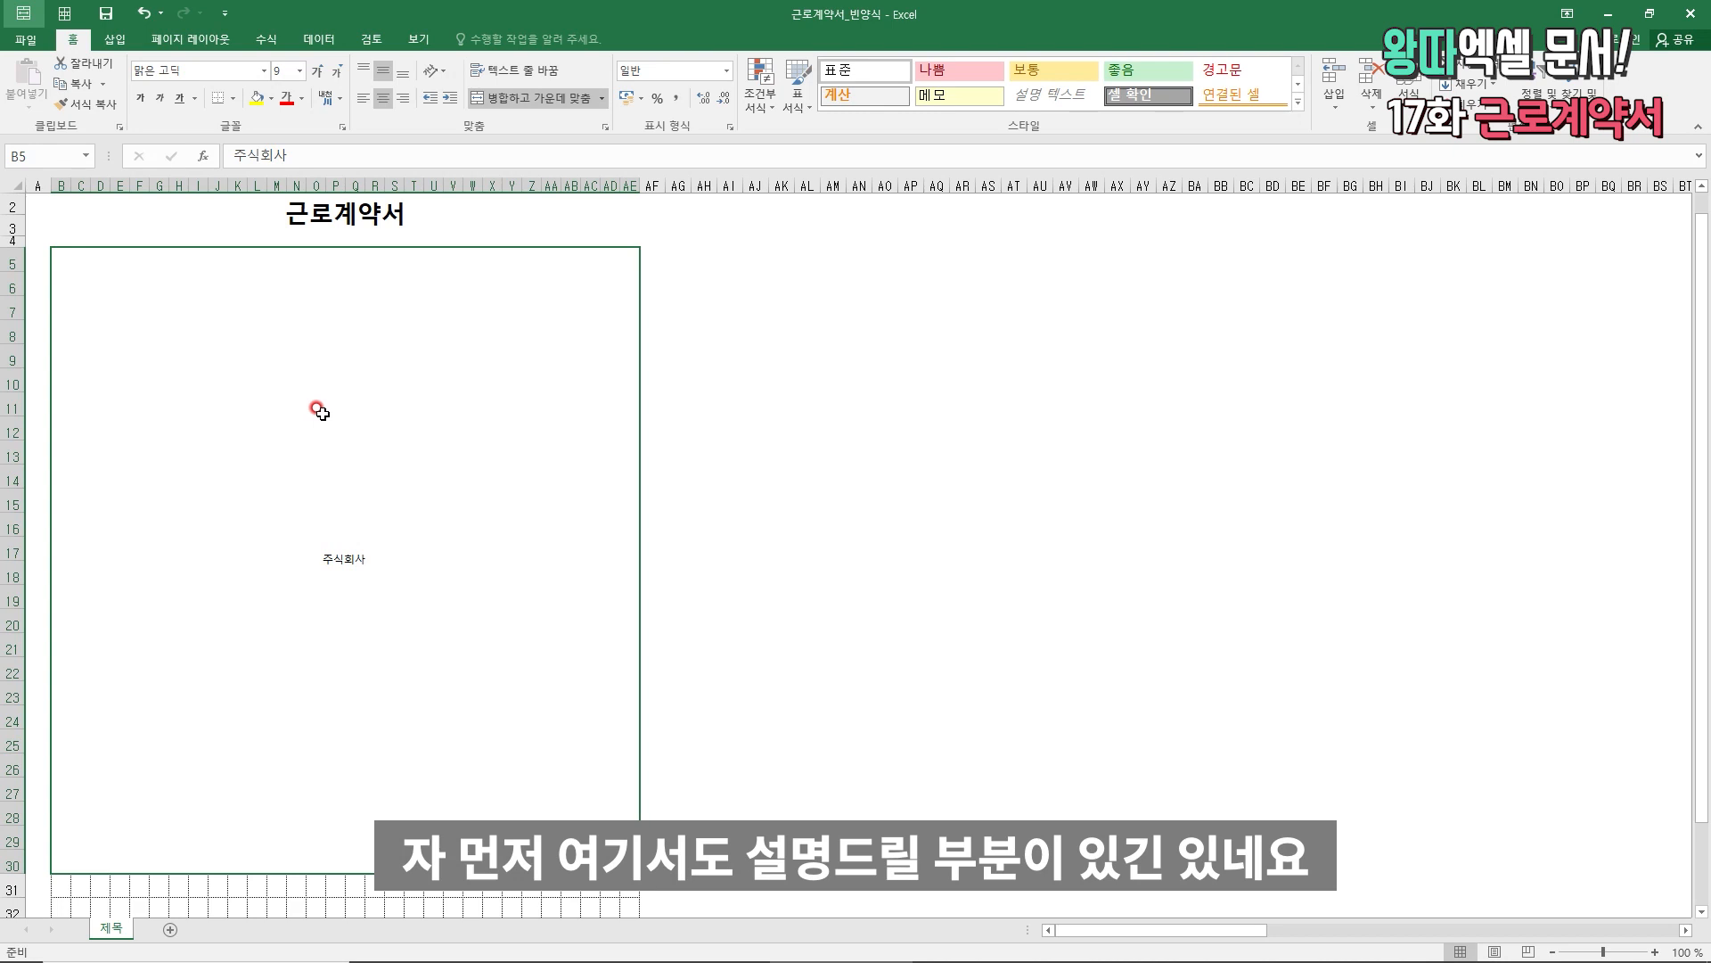
key("ctrl+1")
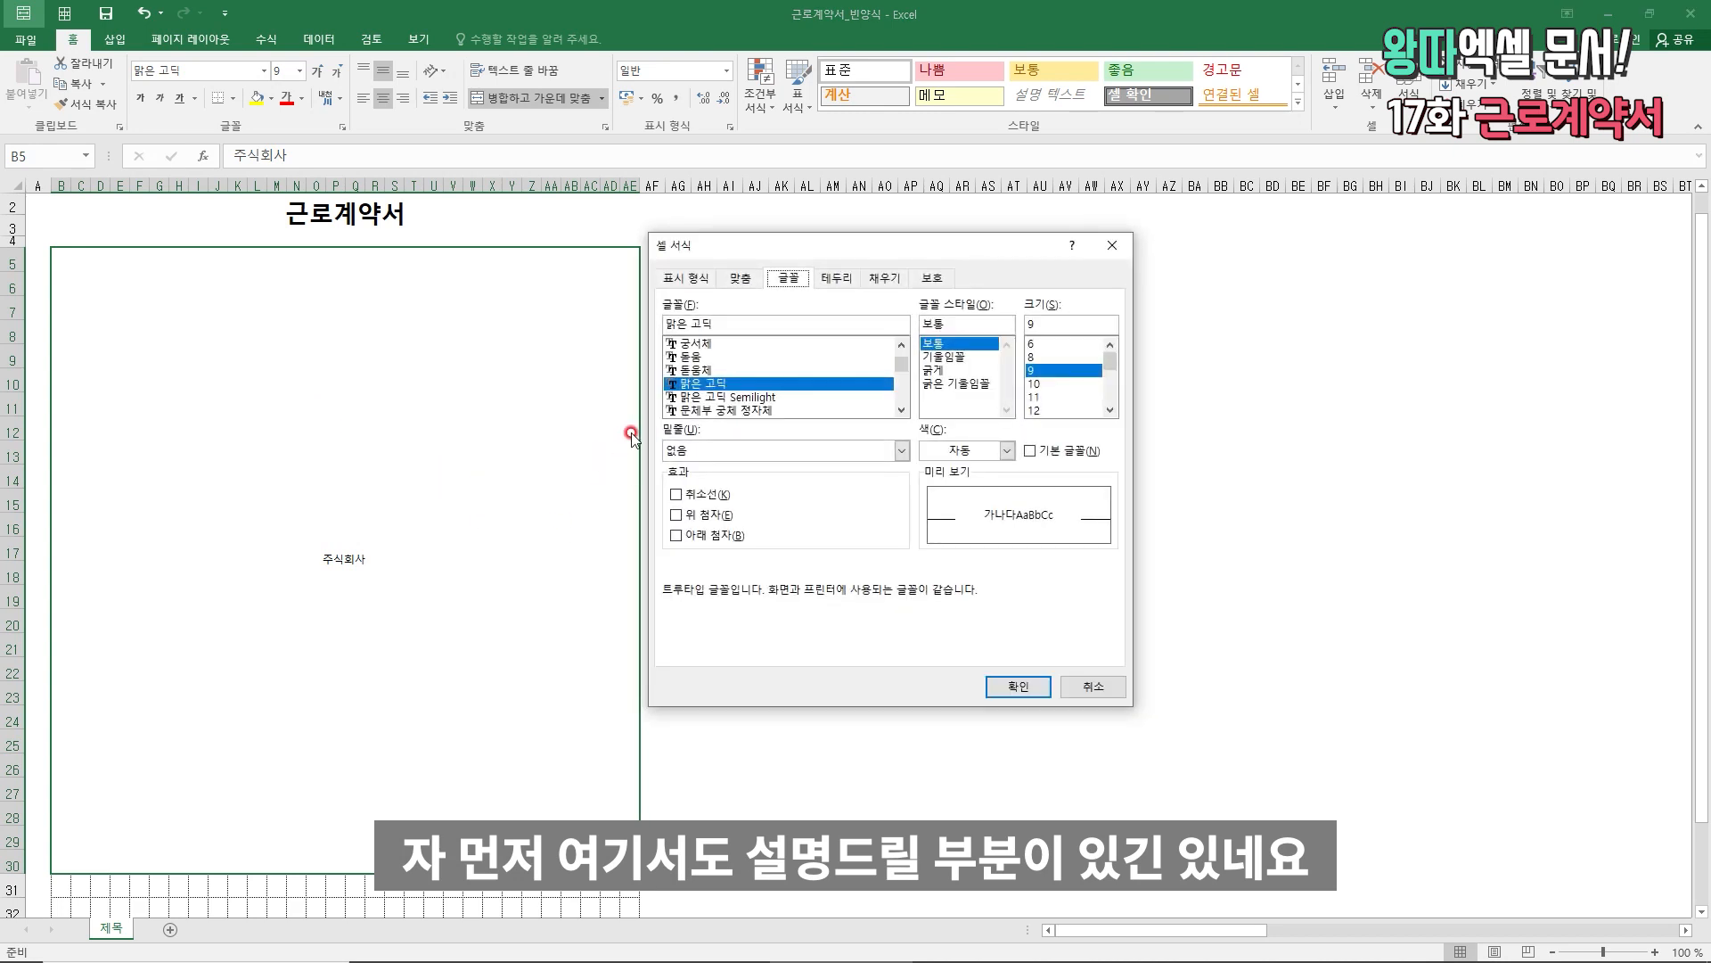
left_click(685, 278)
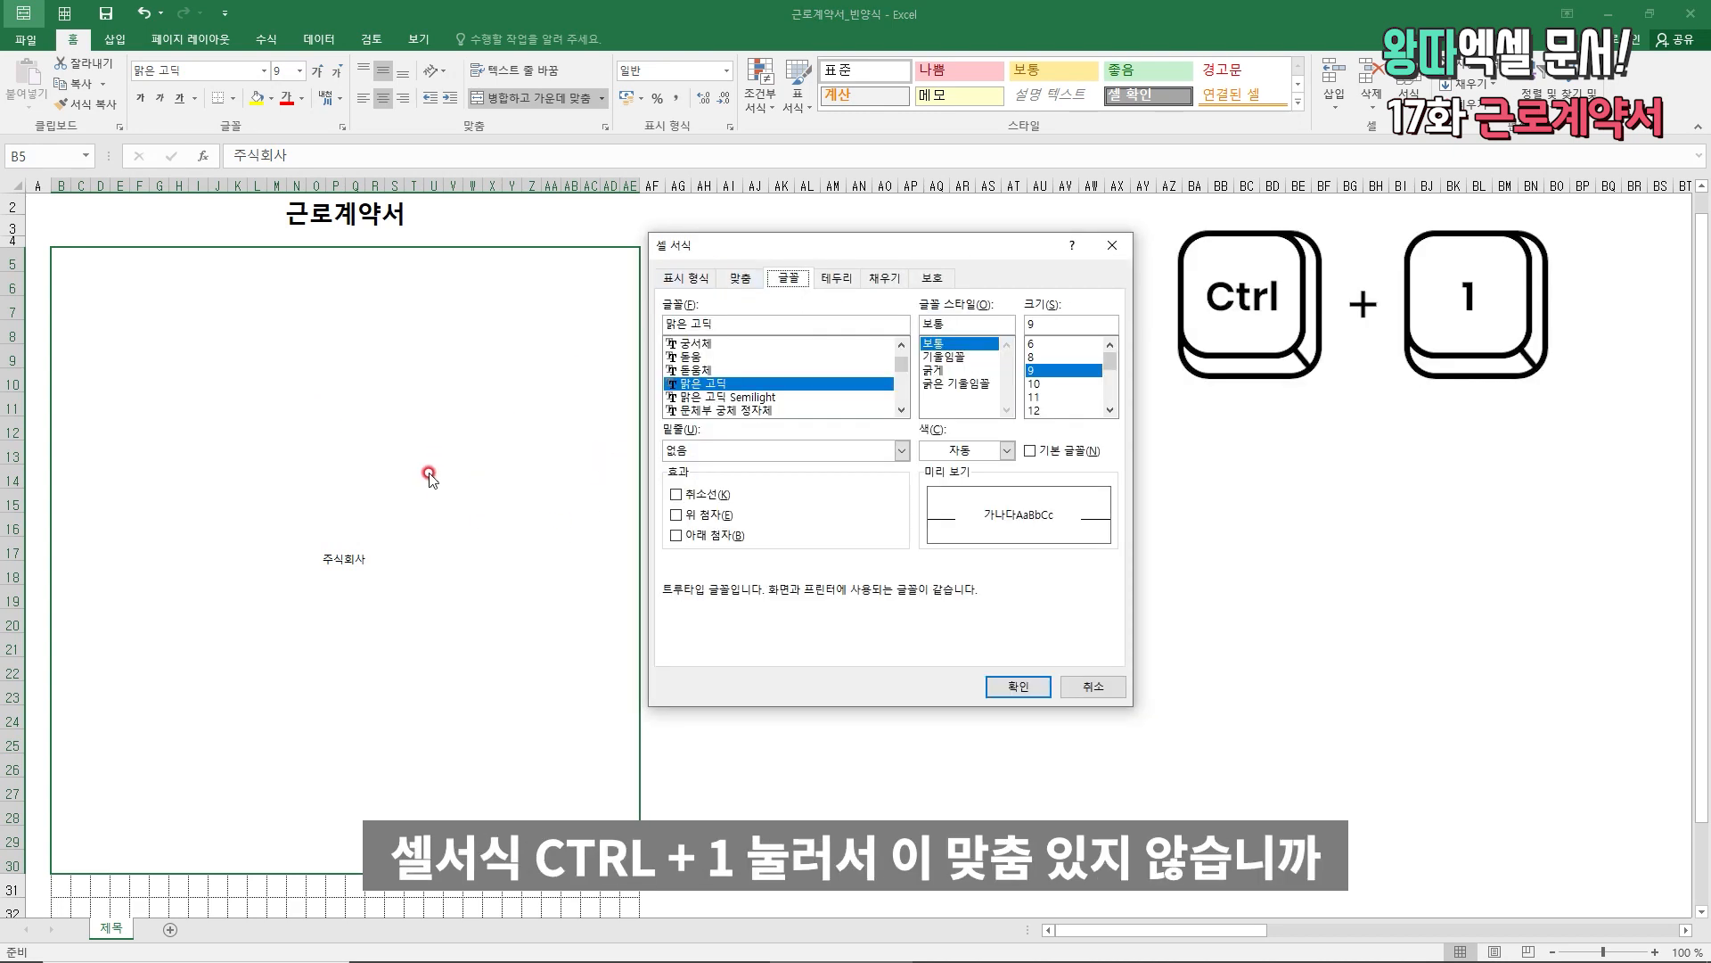
left_click(838, 278)
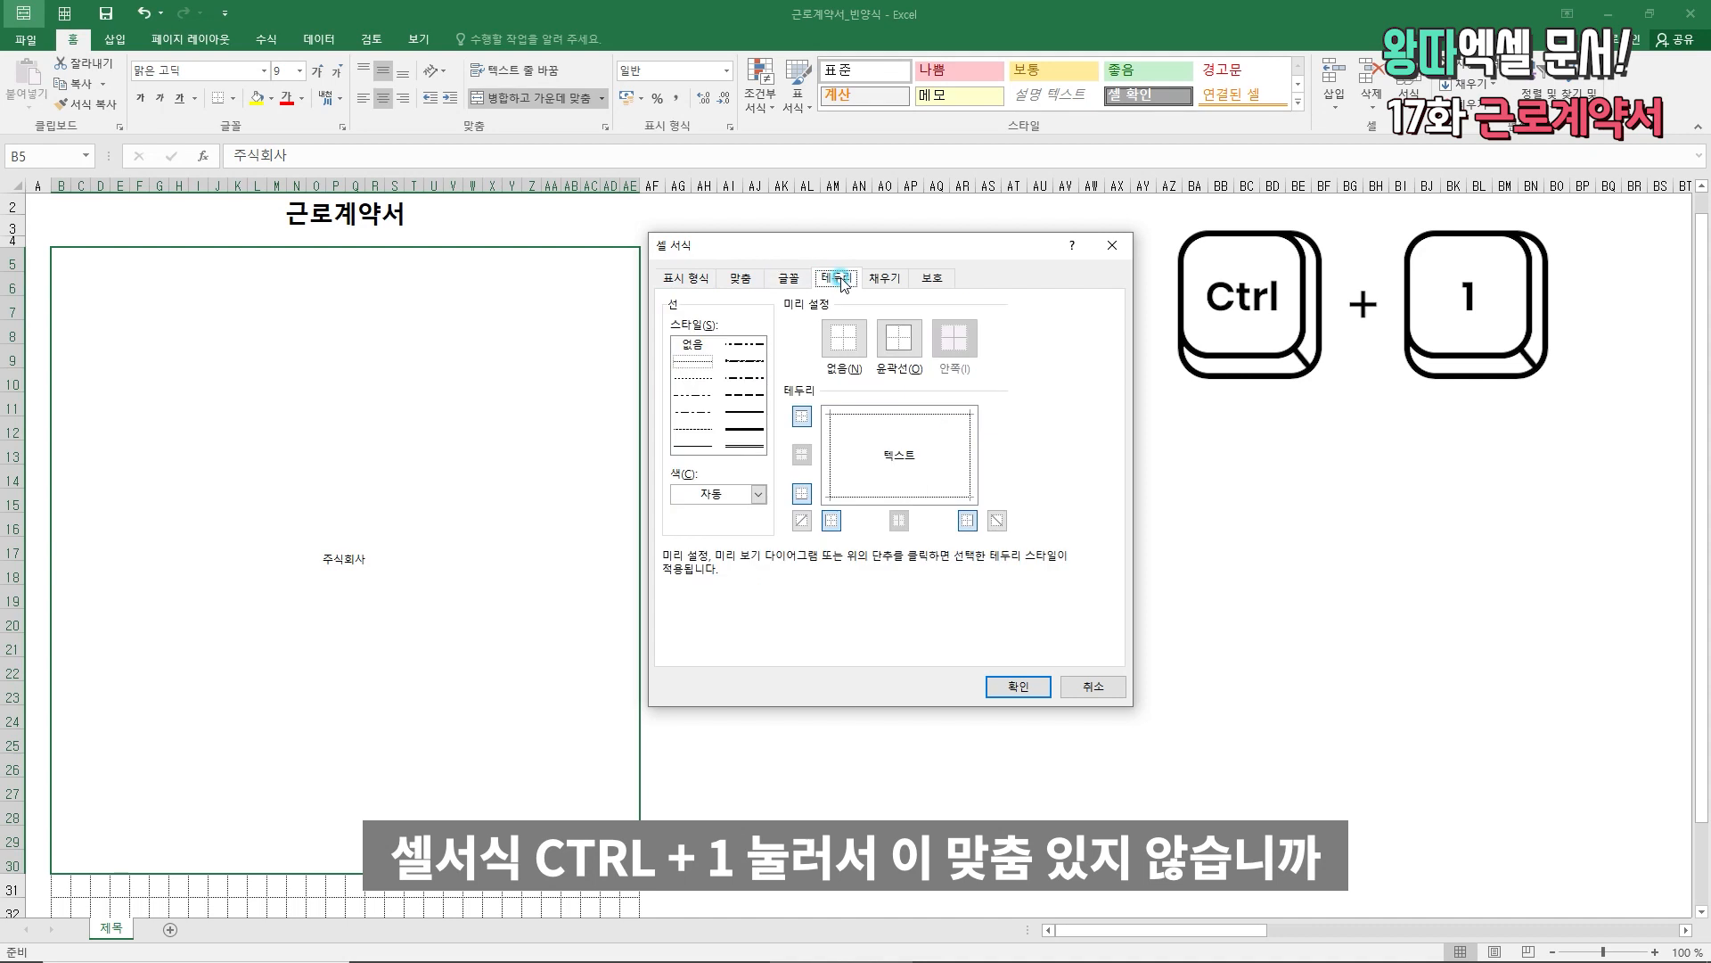
left_click(740, 278)
left_click(715, 347)
left_click(715, 345)
left_click(716, 346)
left_click(754, 377)
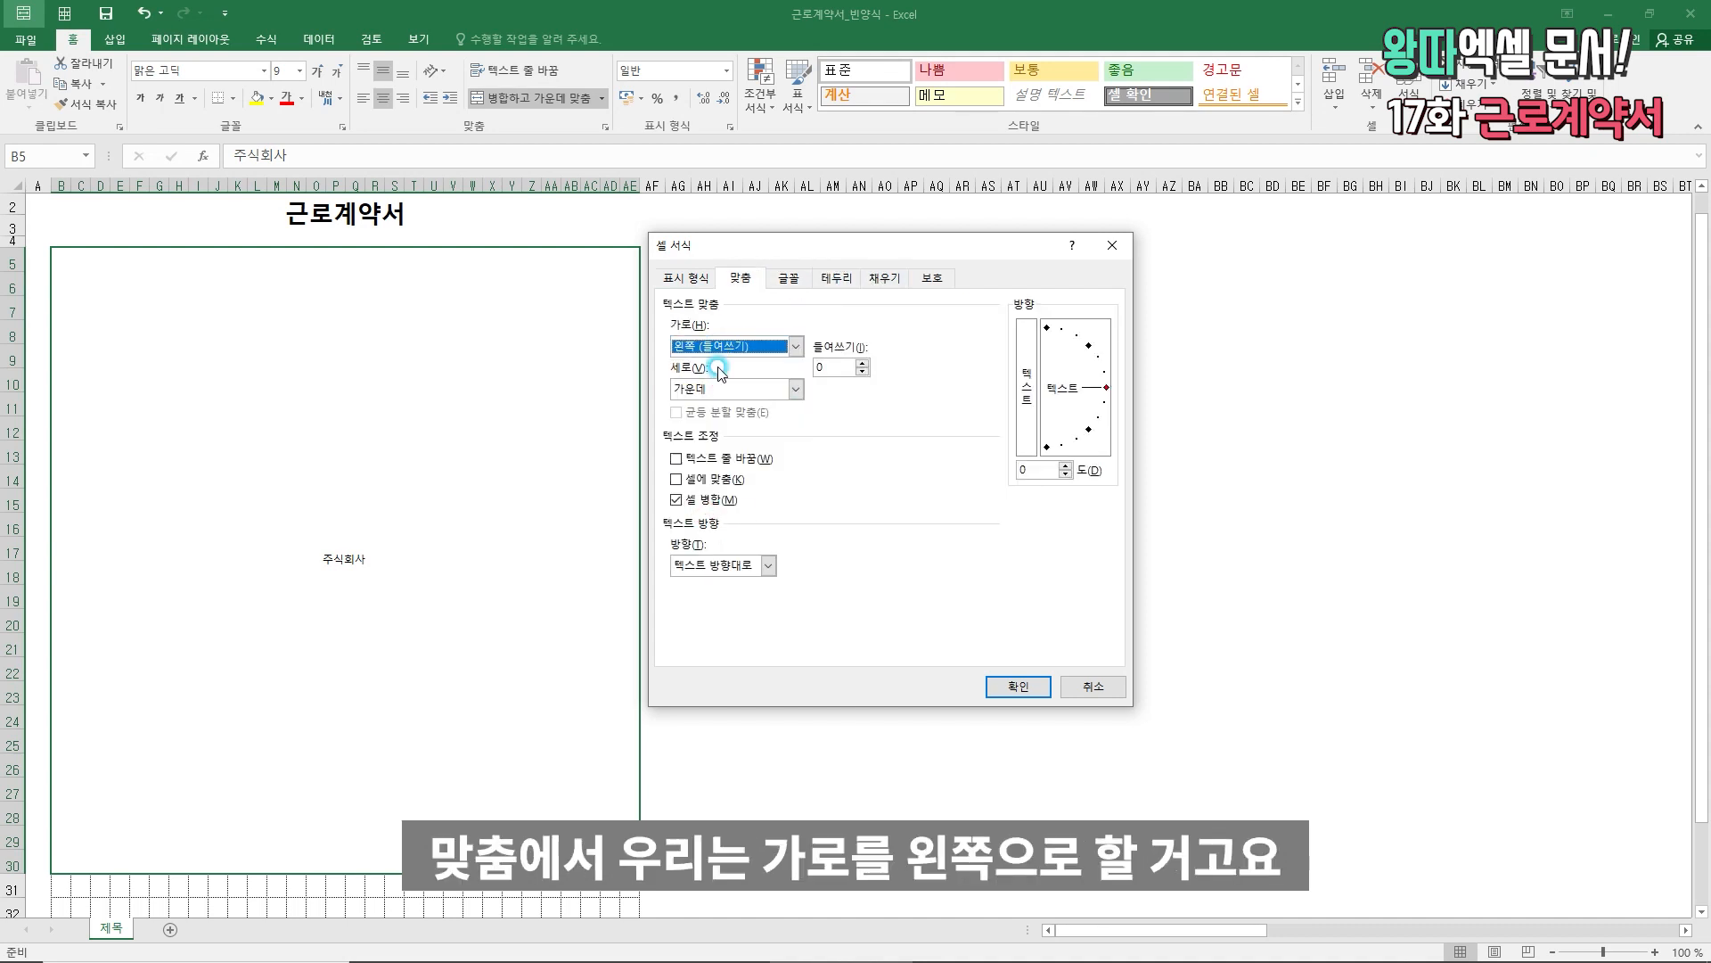
left_click(784, 389)
left_click(737, 408)
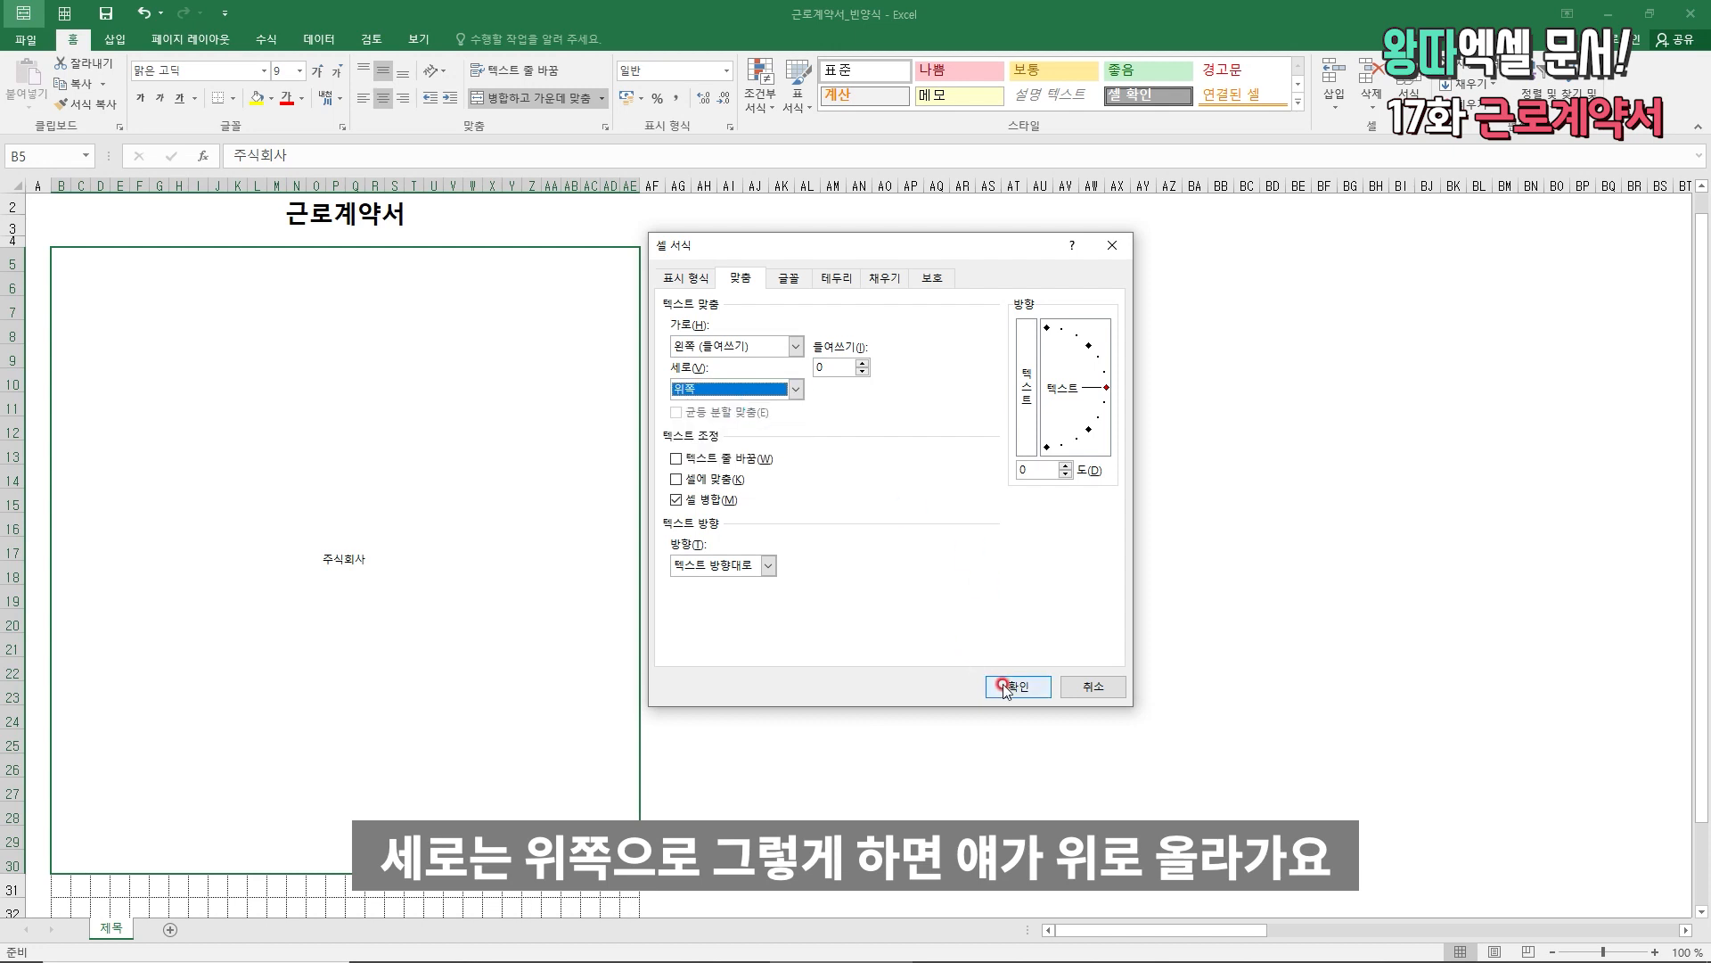
left_click(1001, 687)
- Insert the white circle symbol twice after 주식회사 in the contract body cell so the company name reads ○○
key("alt+i")
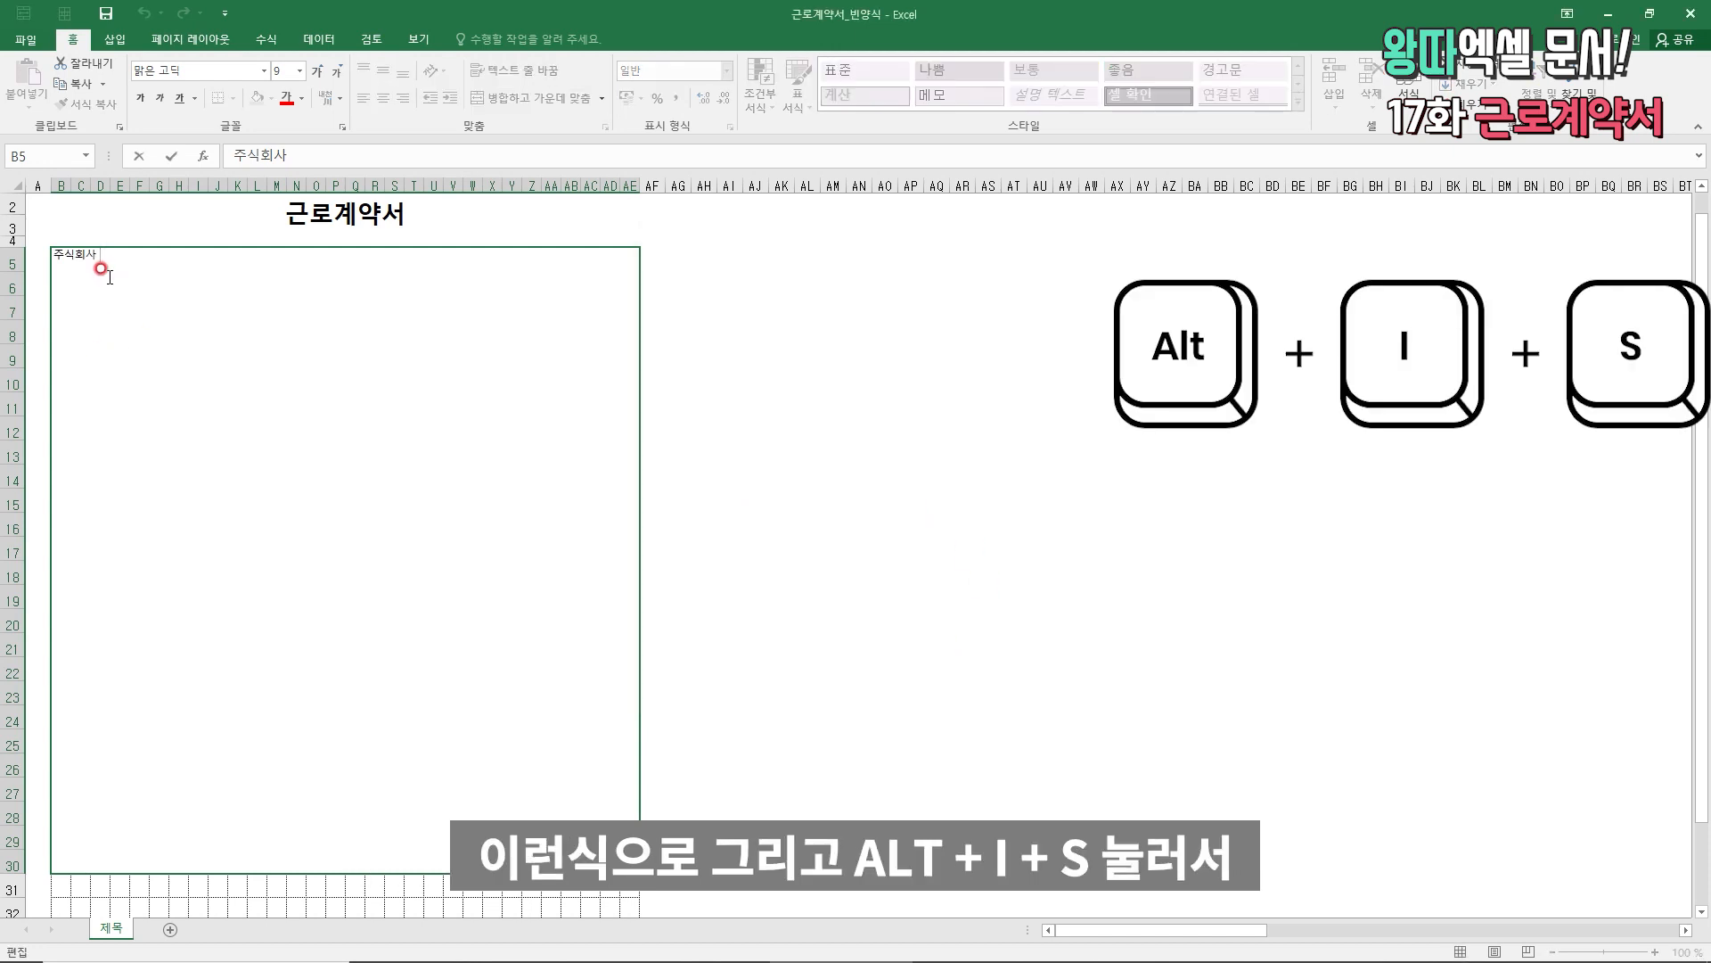
key("s")
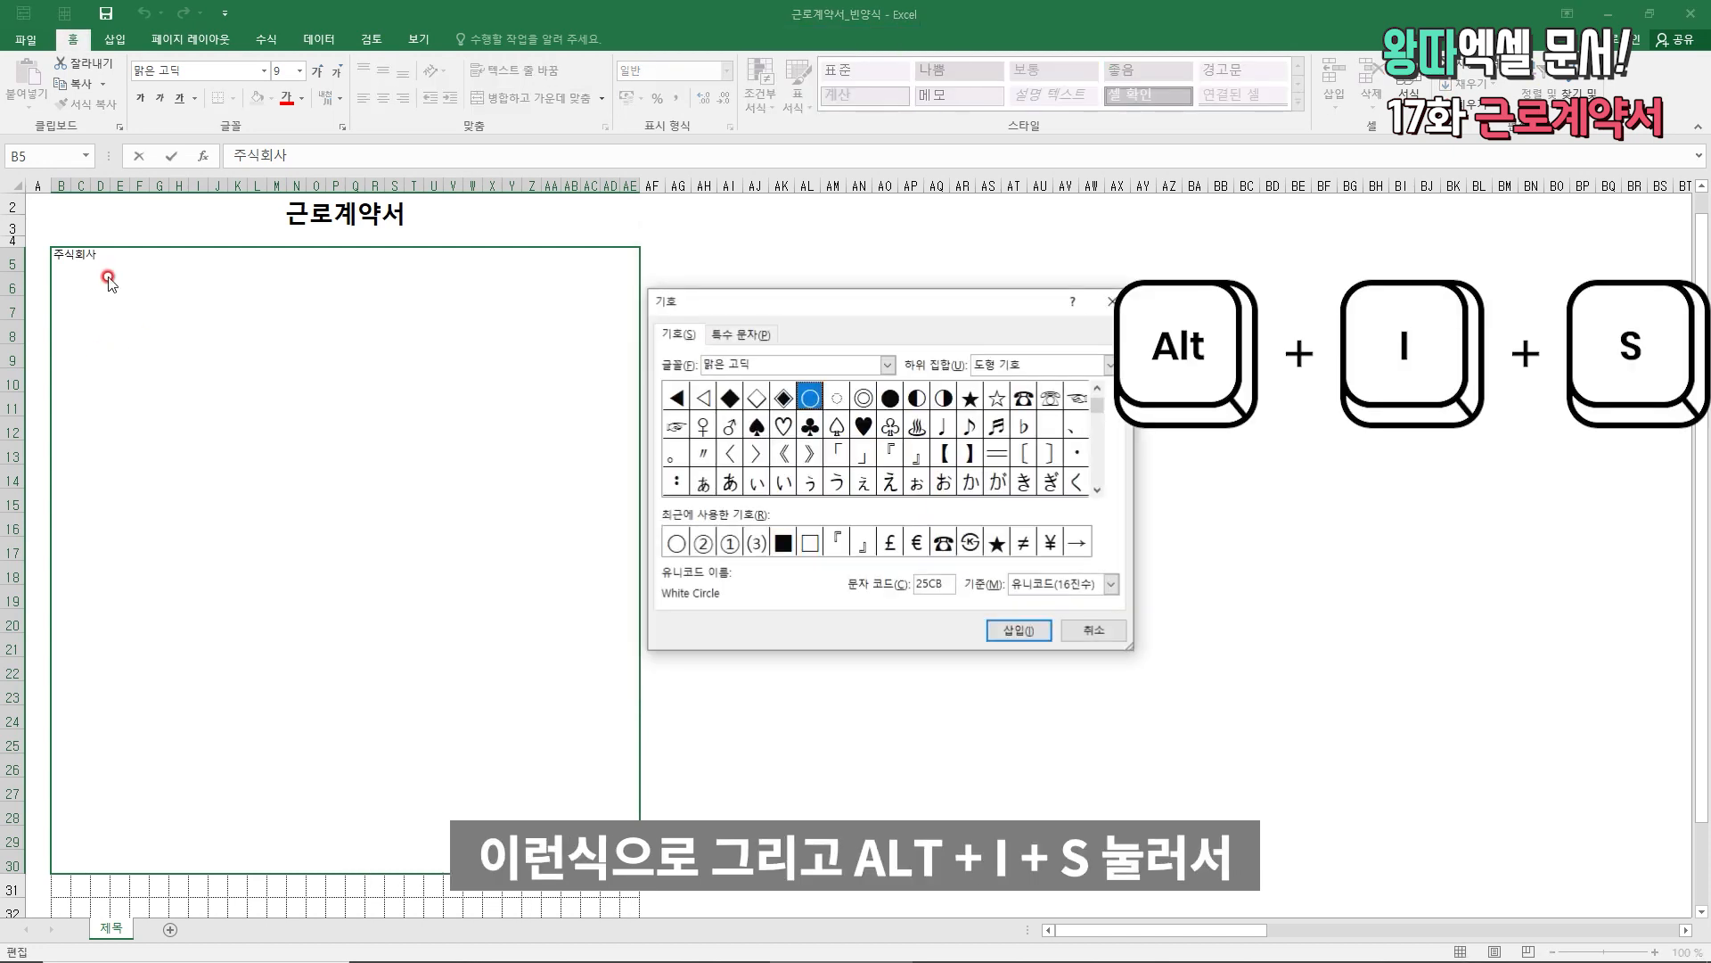
left_click(1019, 630)
left_click(1072, 624)
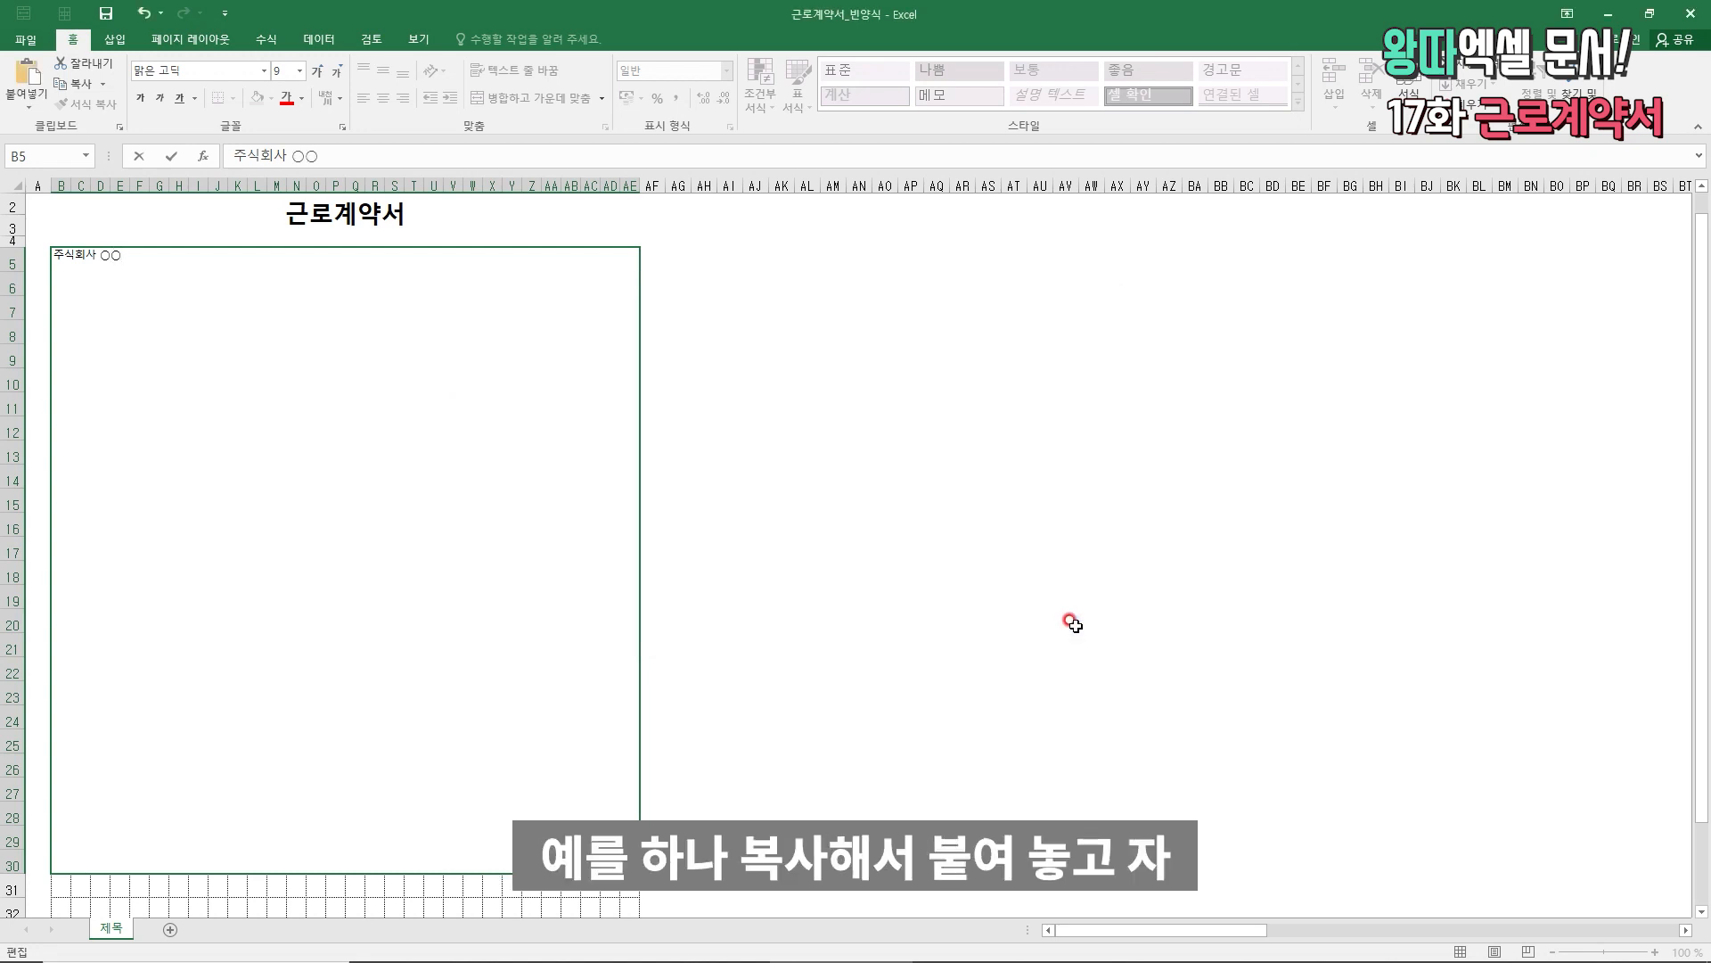
- Complete the opening sentence: (이하 "사용자"라 한다)과 근로자(○○○)(이하 "근로자"라 한다)은 다음과 같이 근로계약을 체결하고 이를 성실히 준수할 것을 서약합니다
type("(이하 \"사용자\"라 한다)과 근로자(")
type("○○○")
type(")(이하 \"근로자")
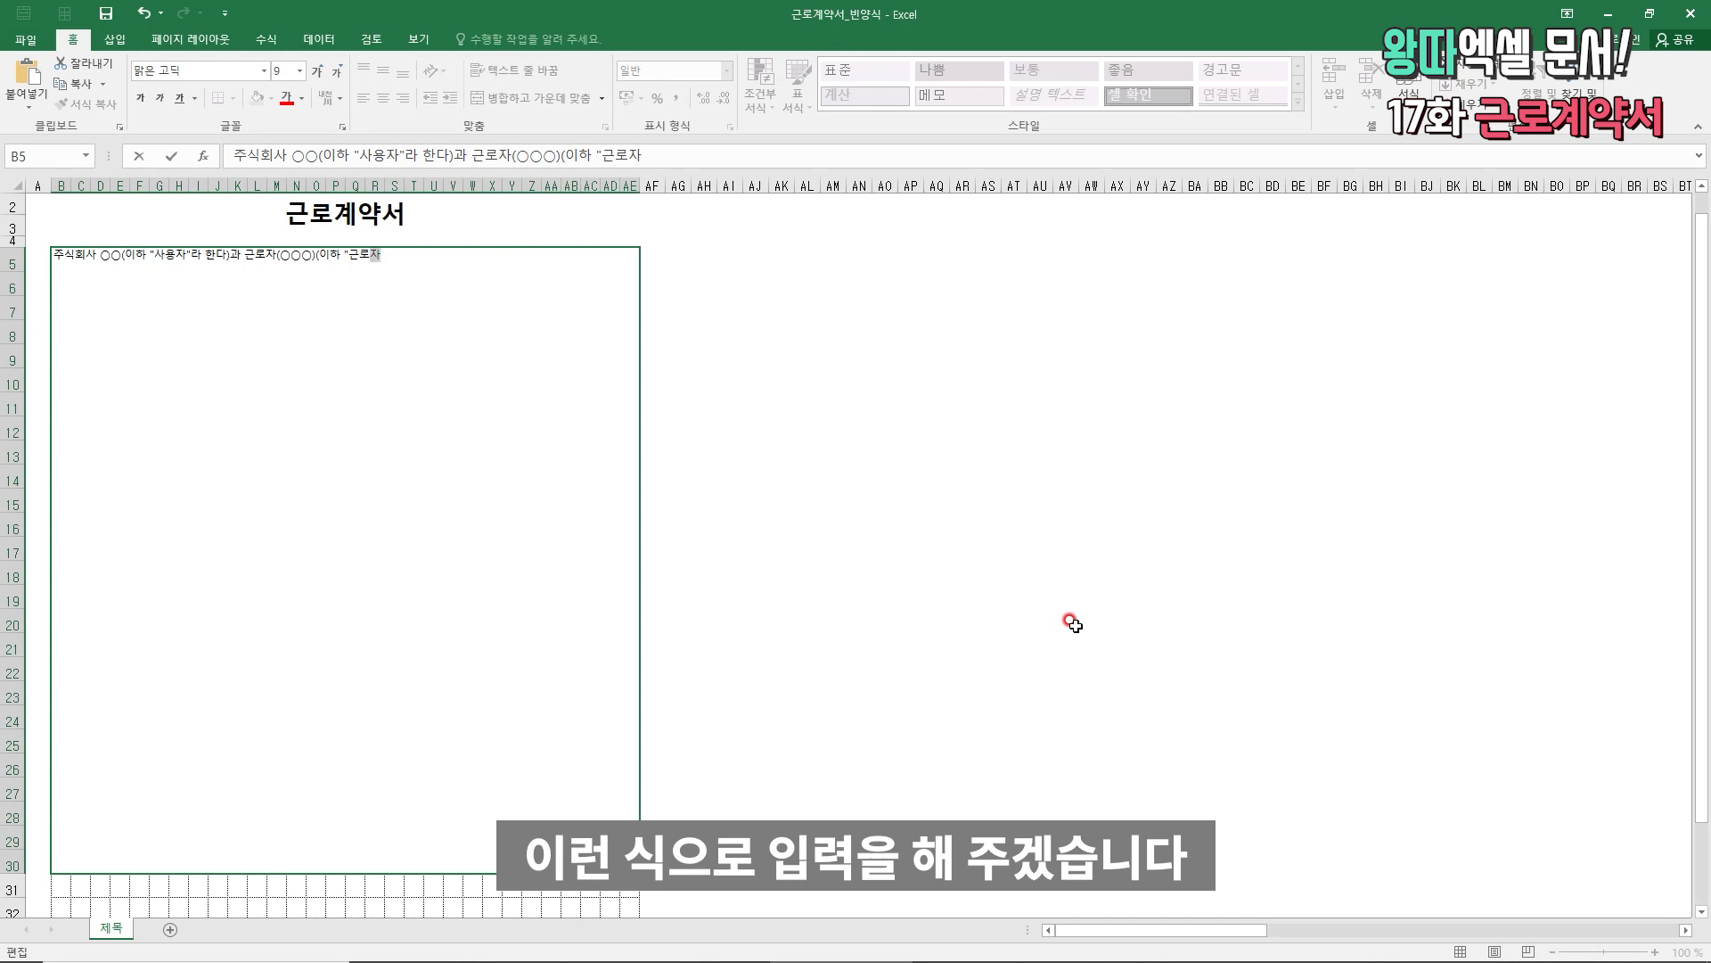
type("\"")
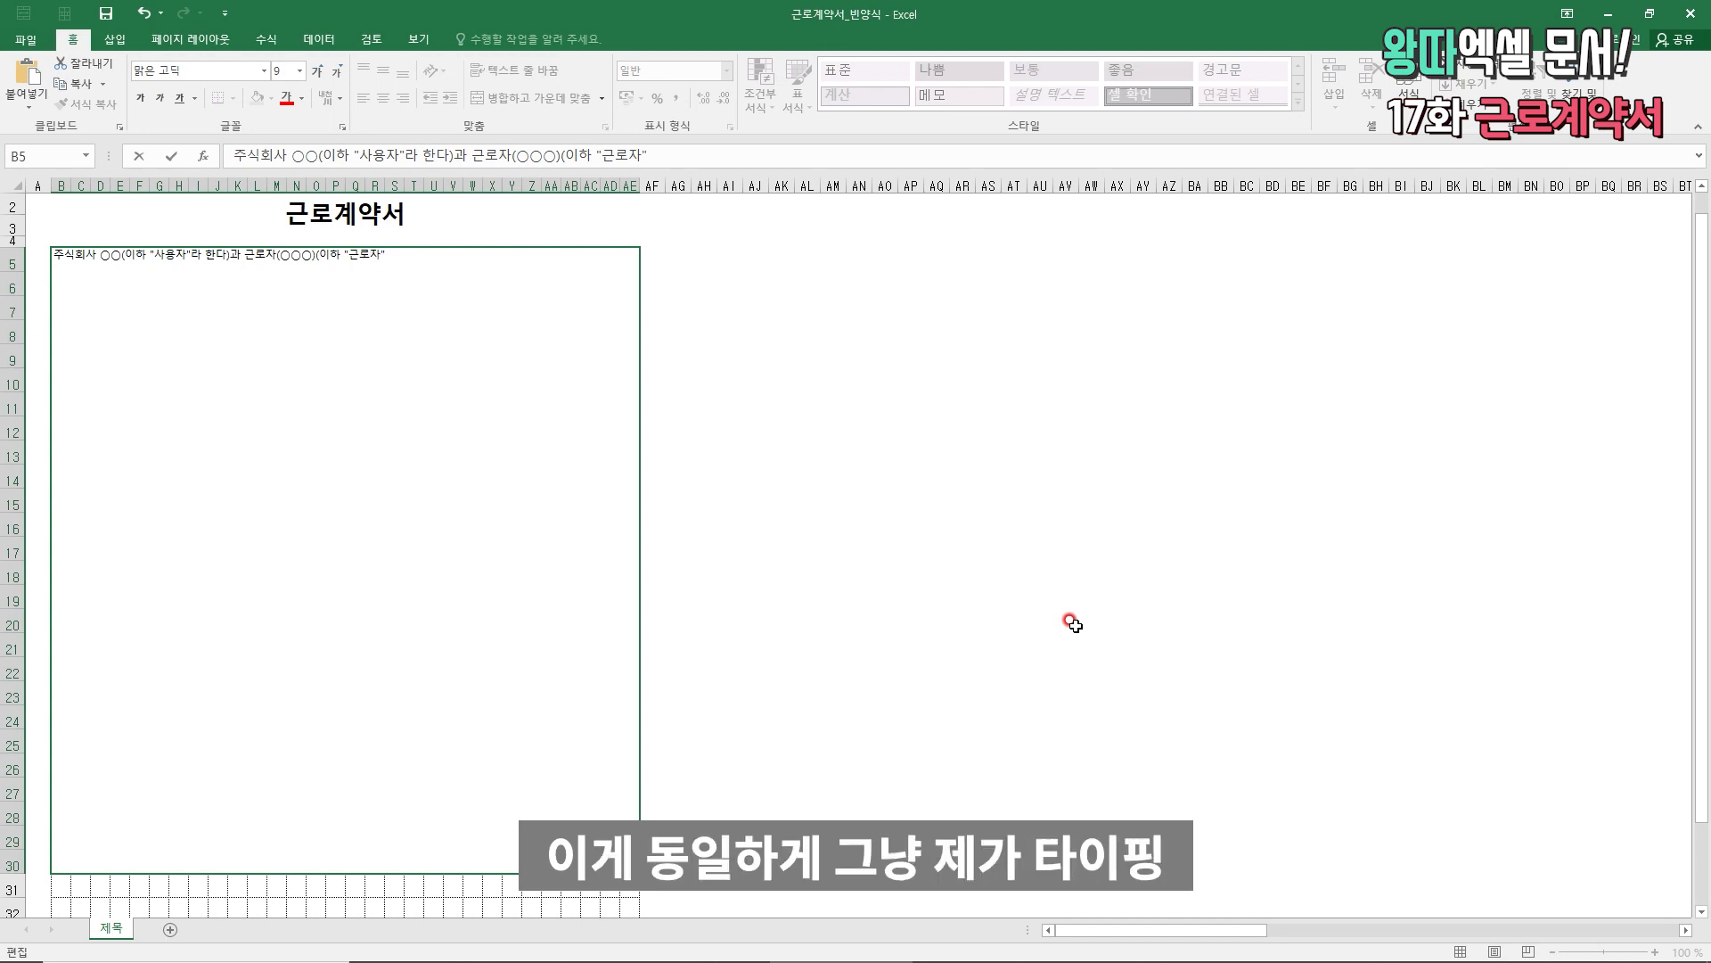
type("라 한다)으,")
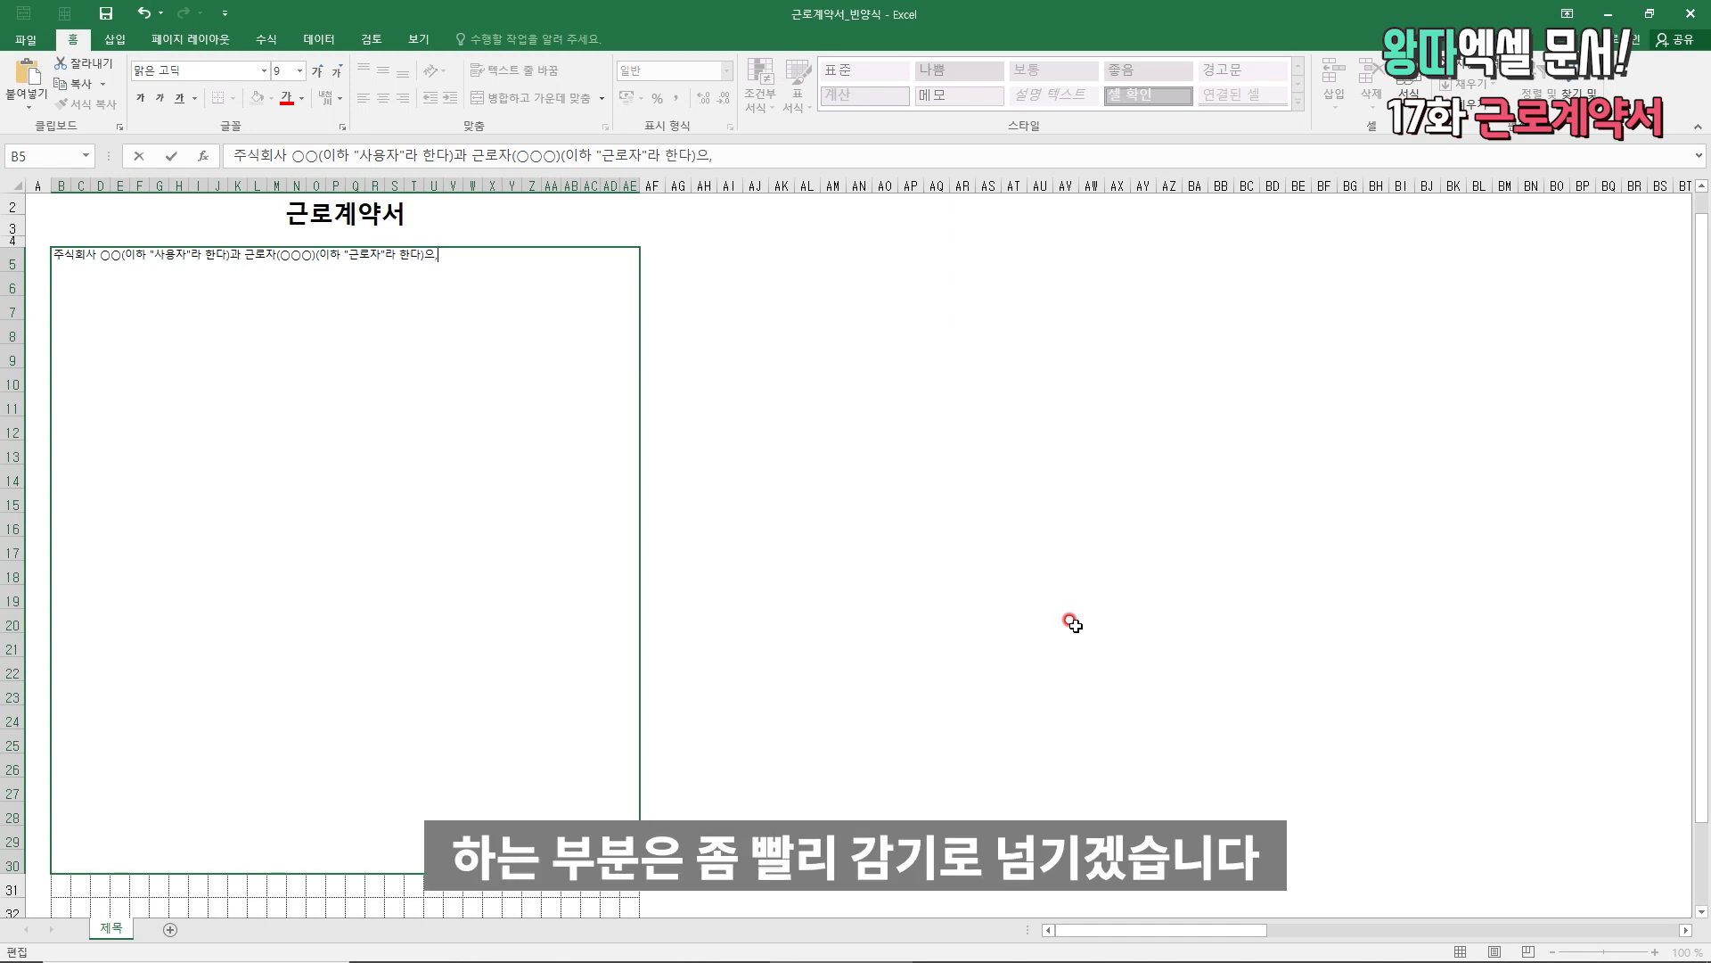
key("BackSpace")
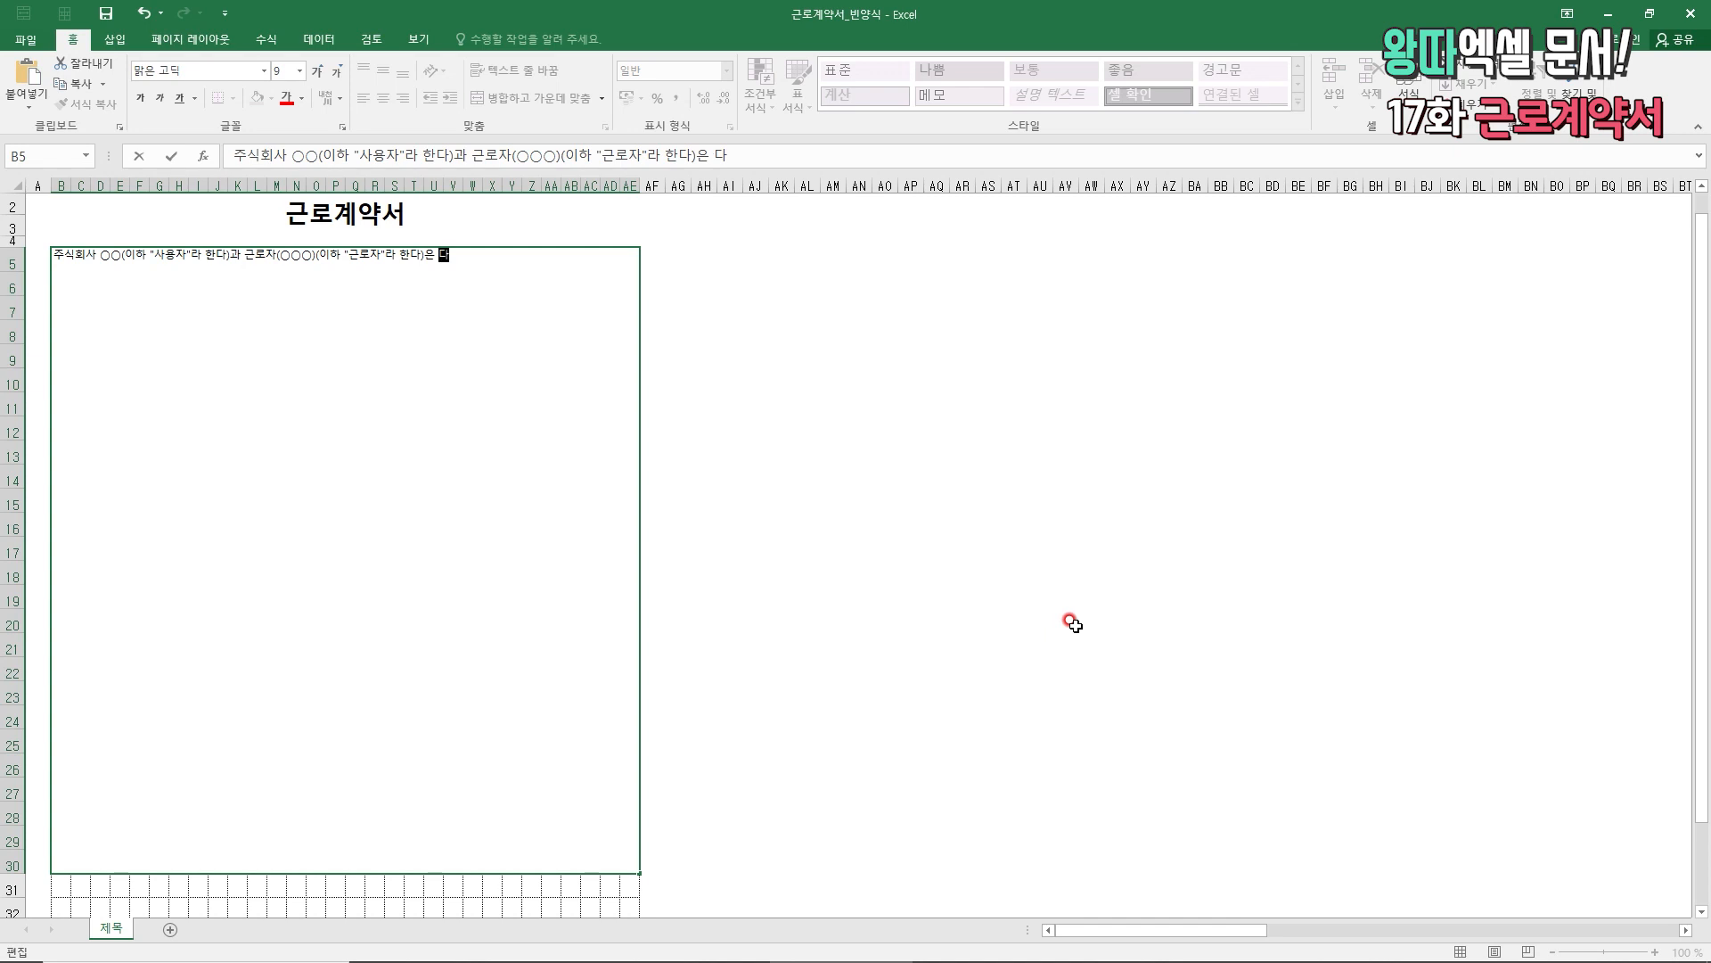
type("음과 같이 근로계약을 체결하고 이를 성실히 준수할 것을 서약합니다.")
key("ctrl+Return")
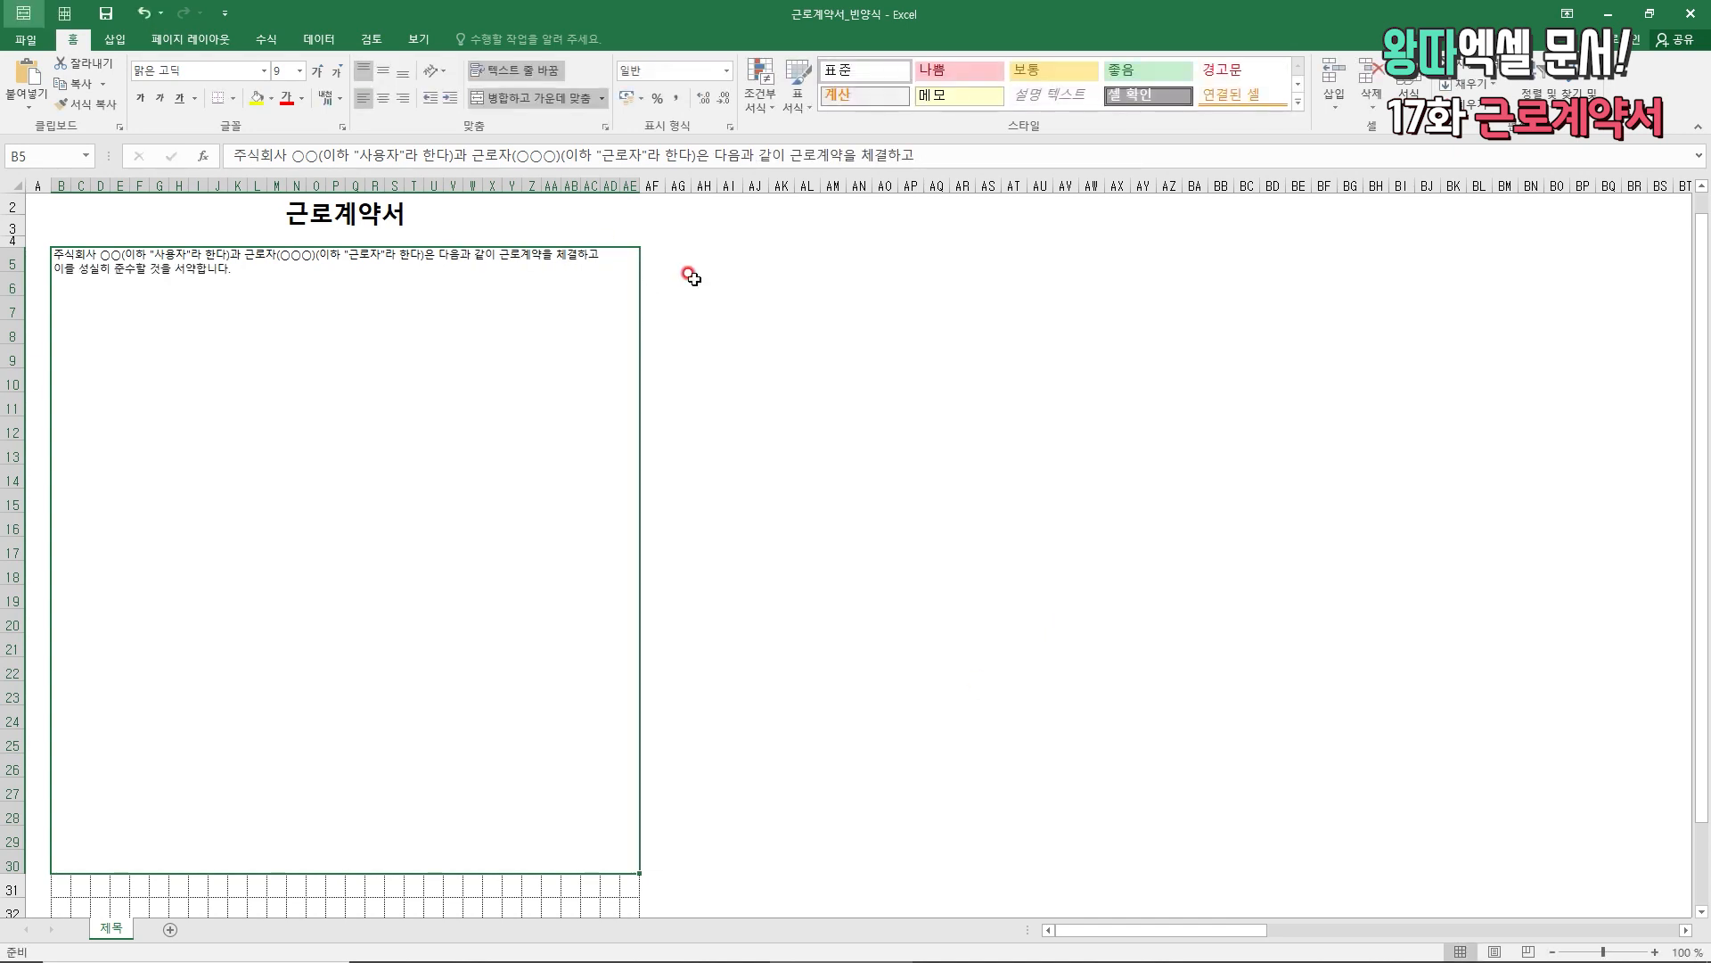
- Leave a blank line and add the heading 제1조 【"근로자"의 담당업무】, inserting its black lenticular brackets as symbols
key("F2")
key("alt+Return")
key("alt+Return")
type("제1조")
key("alt+n")
key("u")
key("Return")
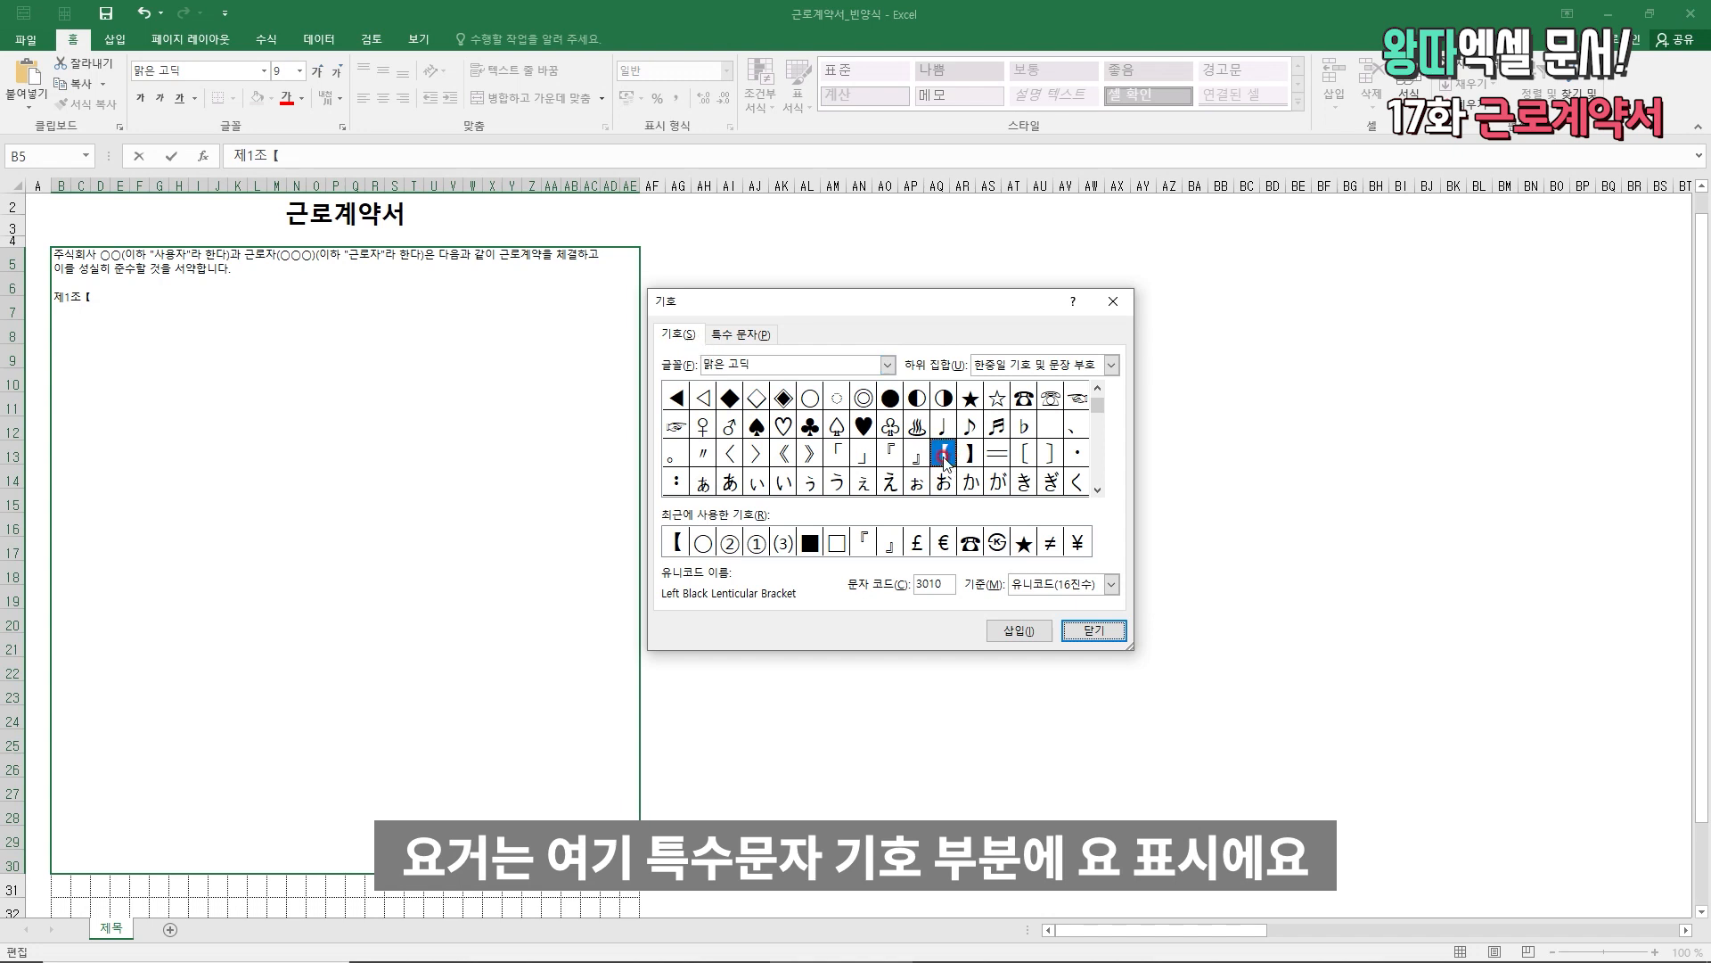
left_click(1030, 631)
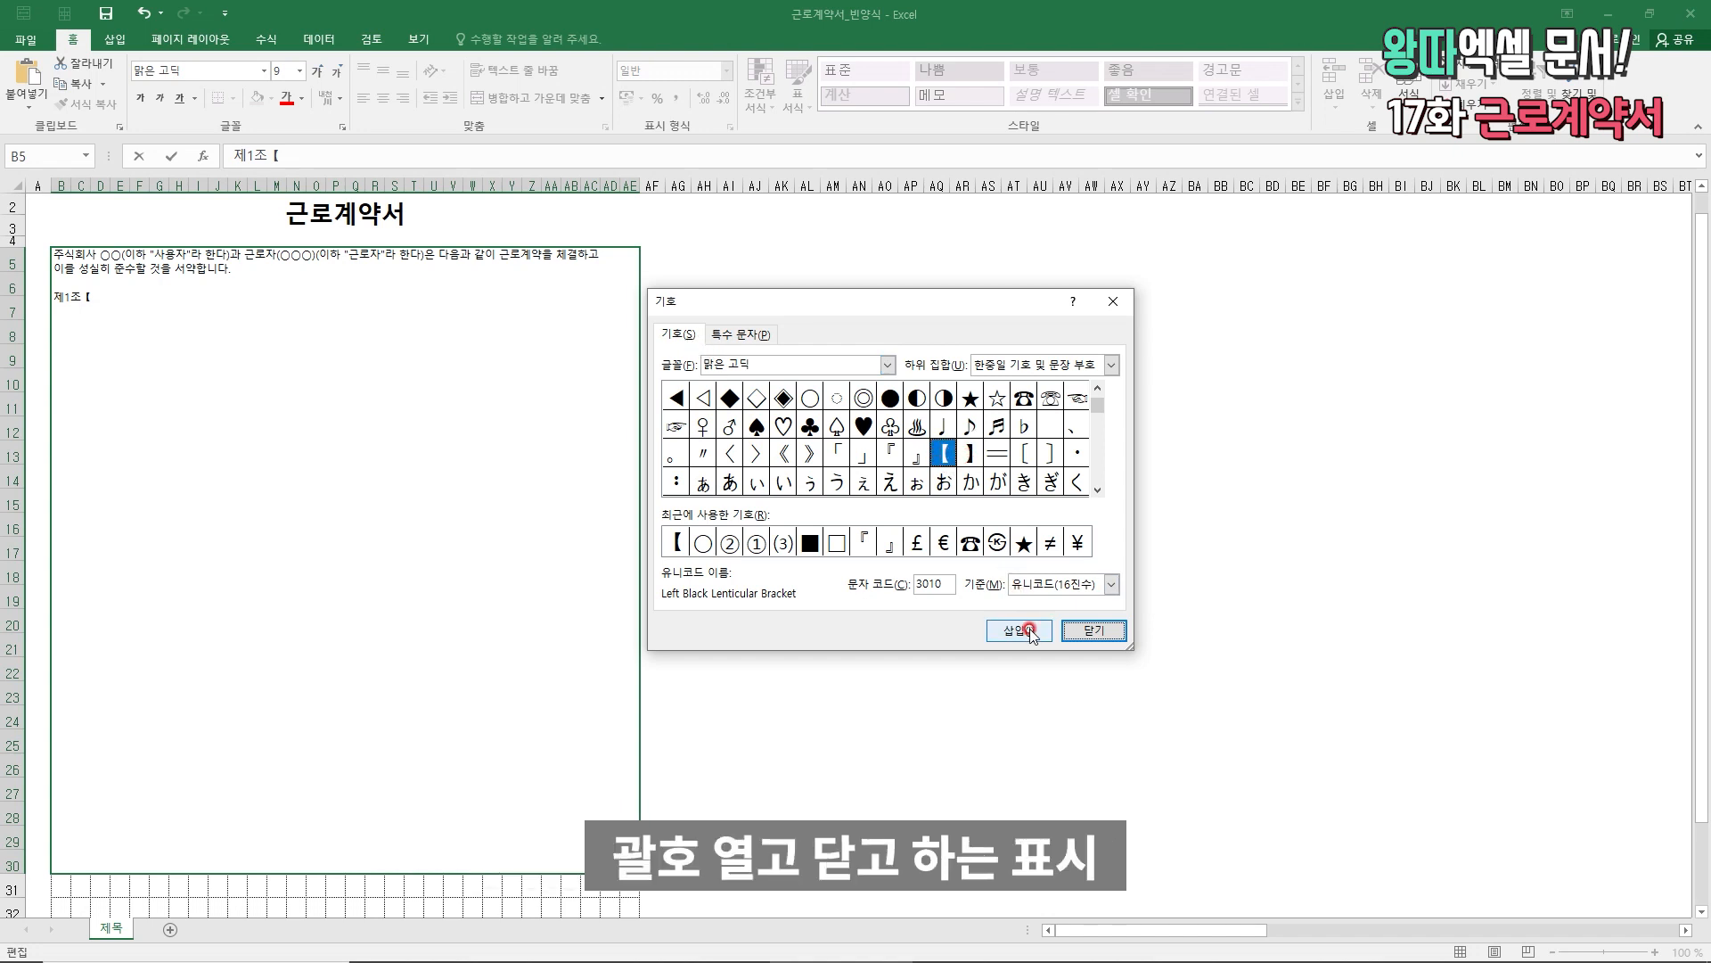
left_click(1082, 633)
type("\"근로자\"의 담당】업무】")
key("alt+Return")
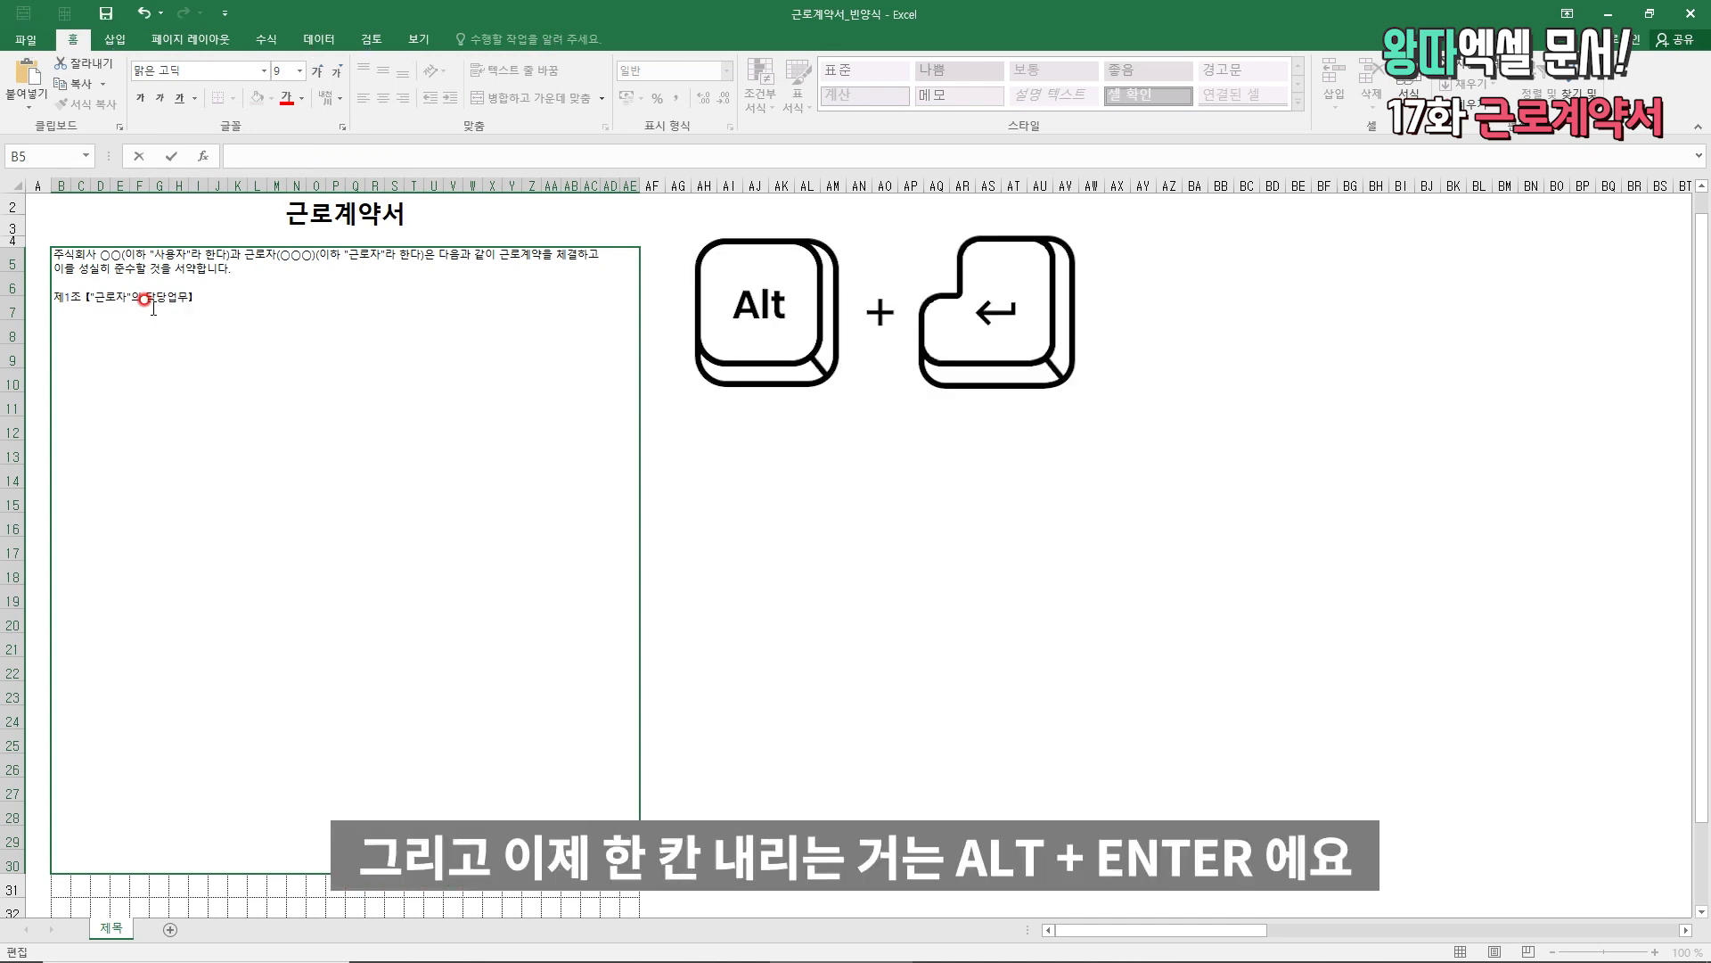
- Write the indented 제1조 clause: "을"의 담당업무는 ___로 한다. 단, 업무상 필요한 경우에는 "근로자"의 직종을 변경하거나 이동시킬 수 있다
key("BackSpace")
key("Return")
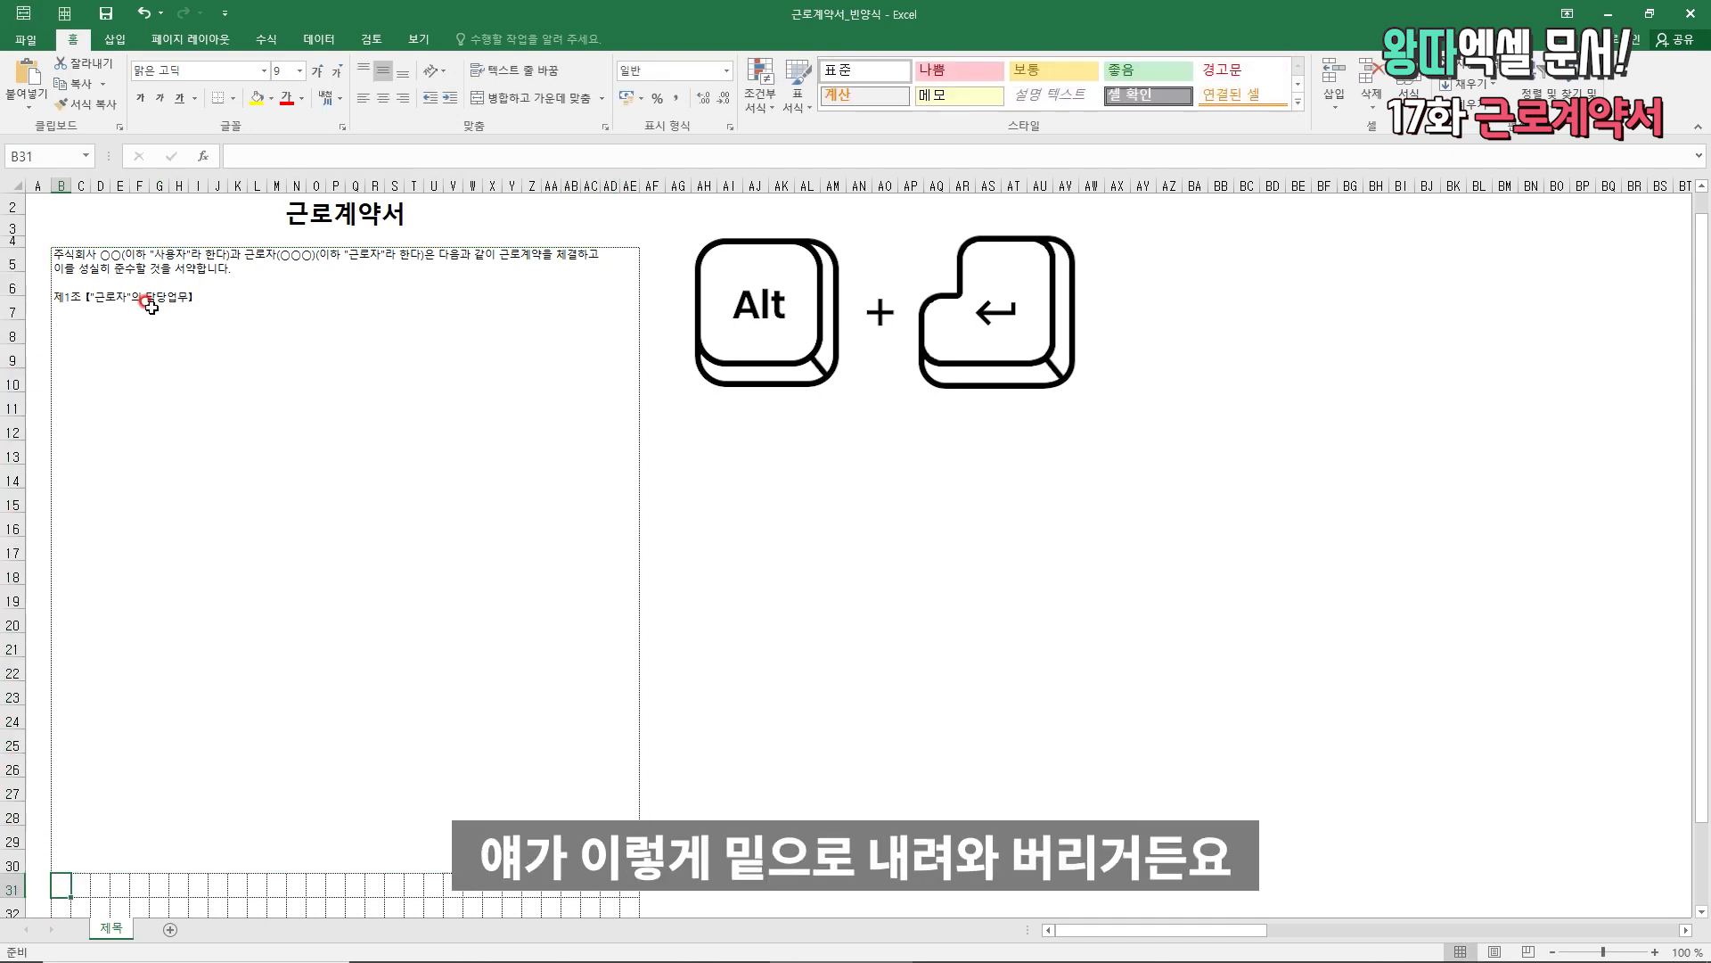
double_click(151, 306)
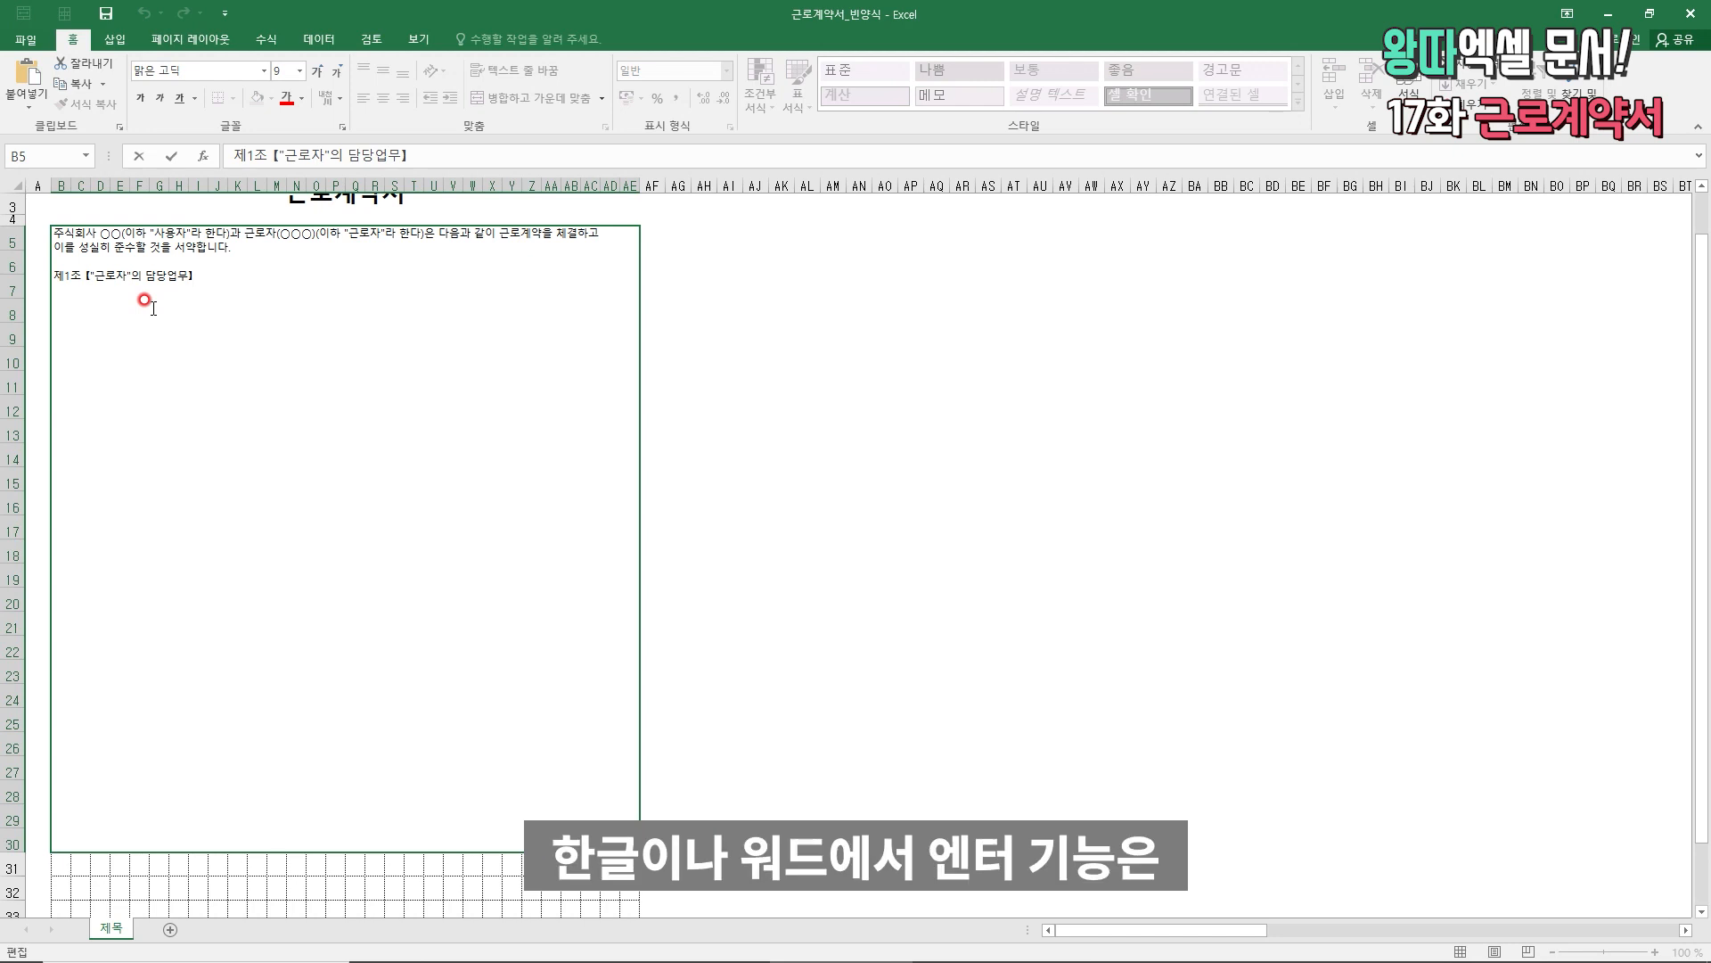
key("alt+Return")
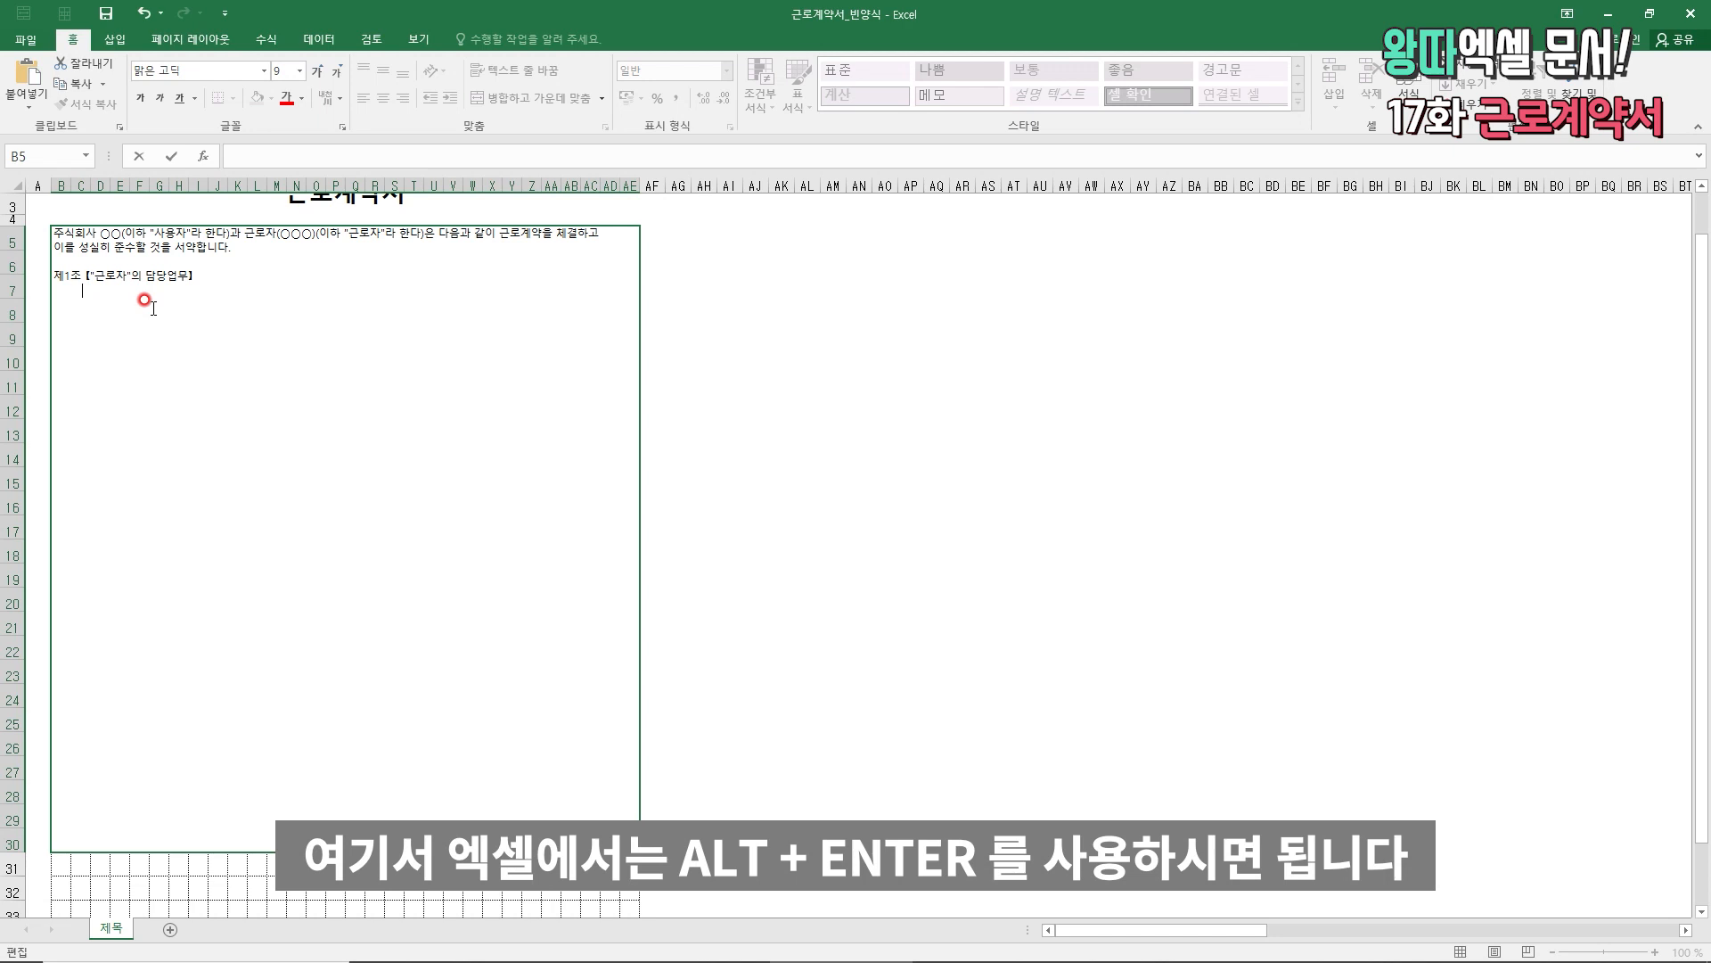
type("\"을\"의 담당업무는 ___")
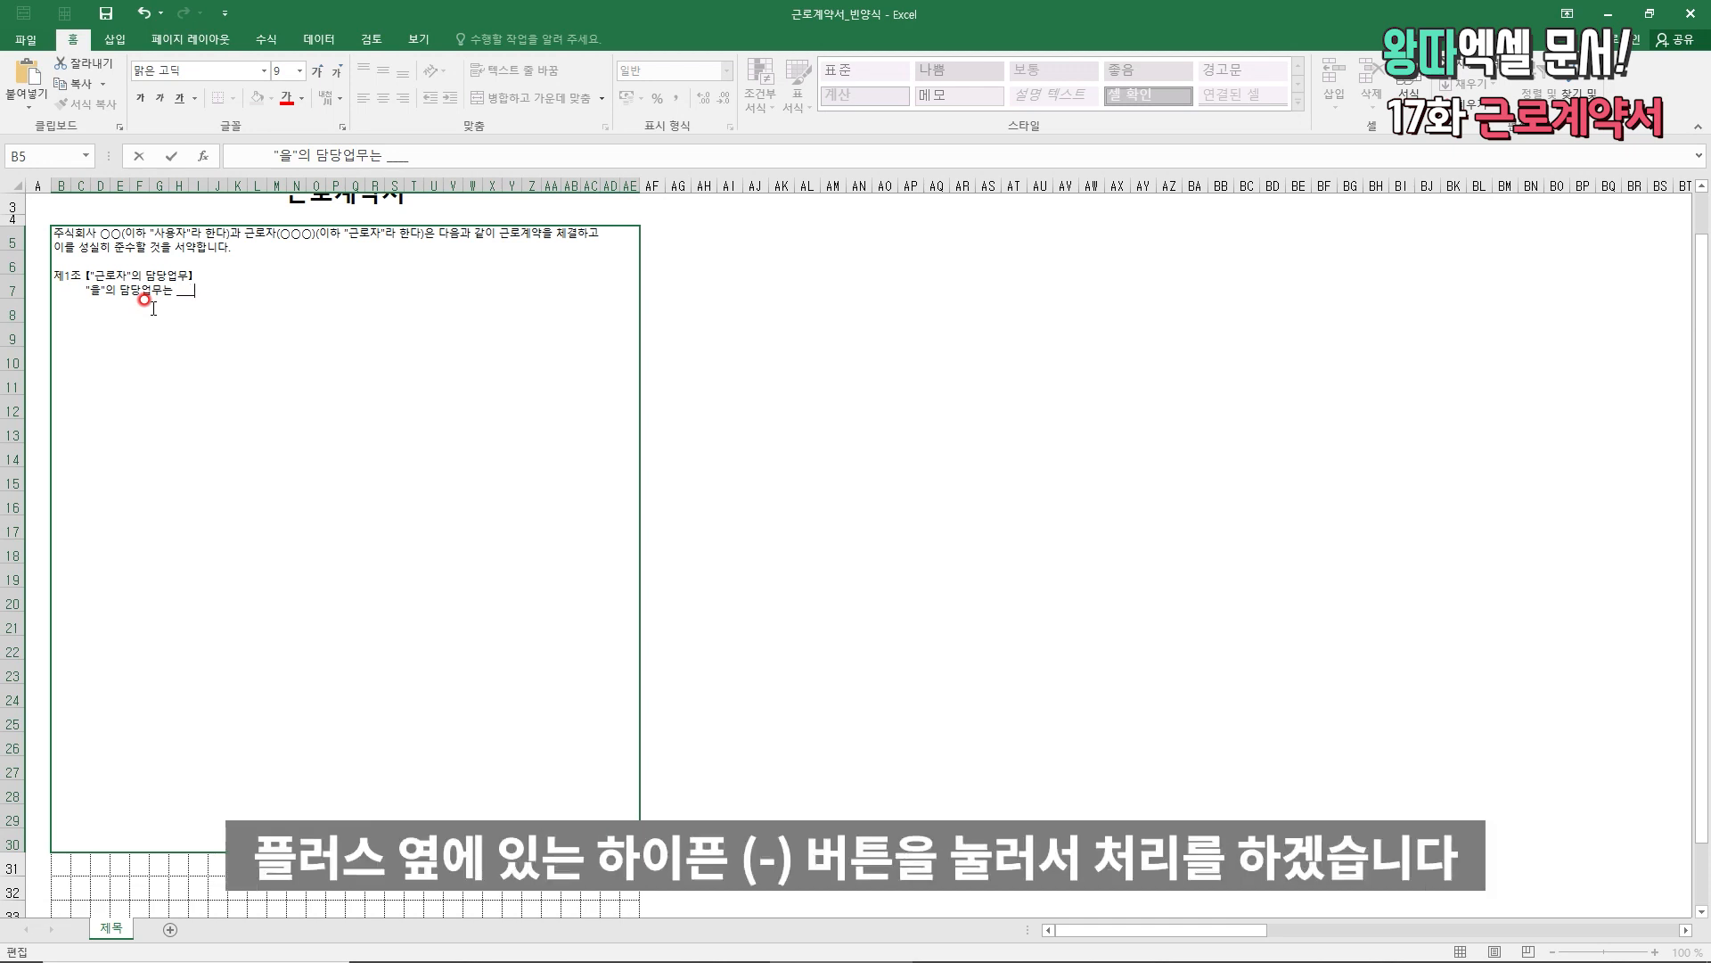
type("한다. 단, 업무상 필요한 경우에는 \"근로자\"의 직종을 변경하거나 이동시킬 수 있다.")
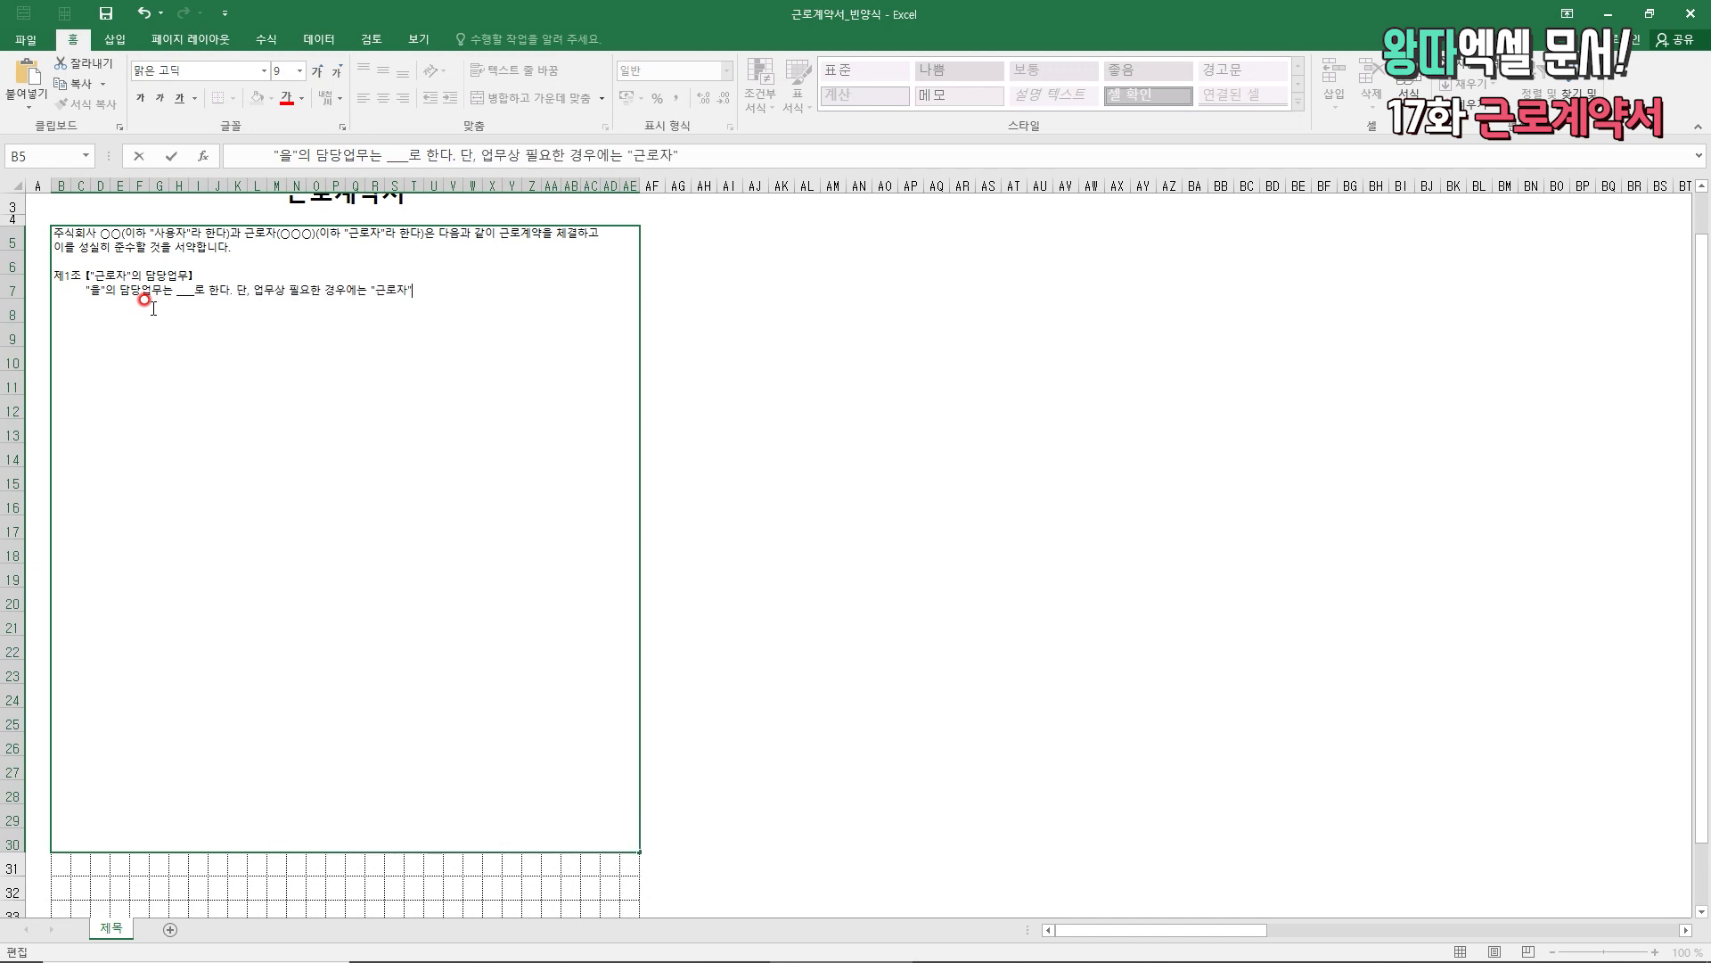
key("Return")
- Make only the 제1조 heading line bold inside the contract body cell
key("ctrl+Home")
double_click(147, 303)
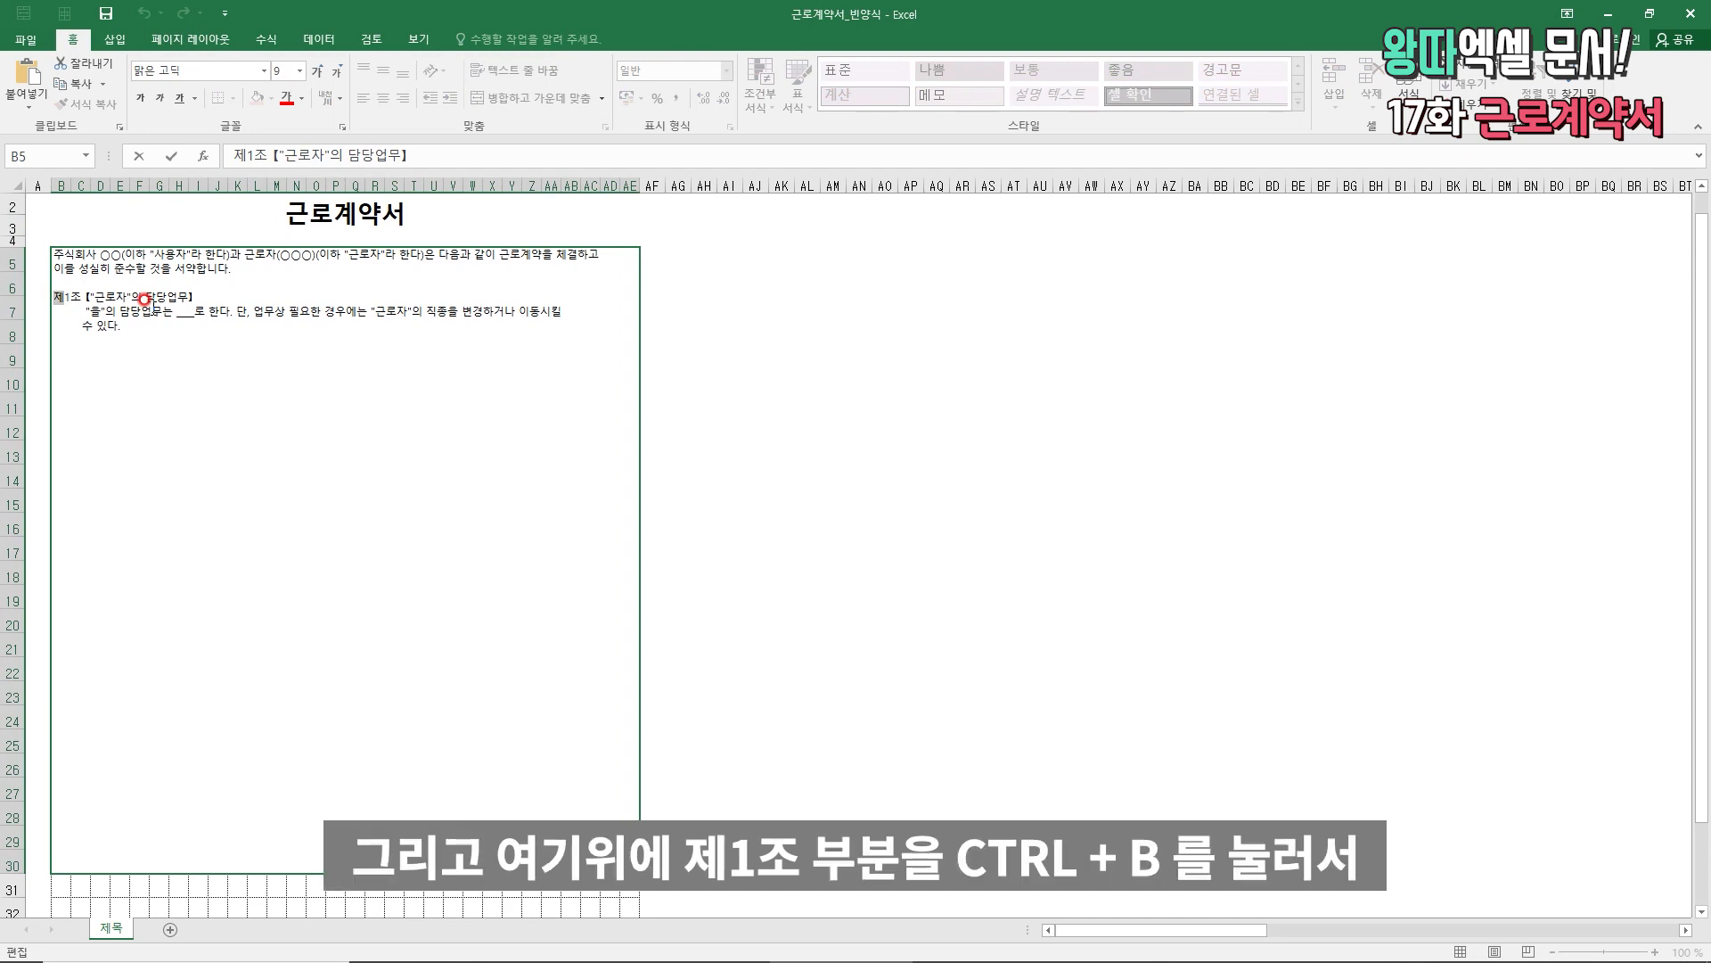
key("shift+Down")
key("ctrl+b")
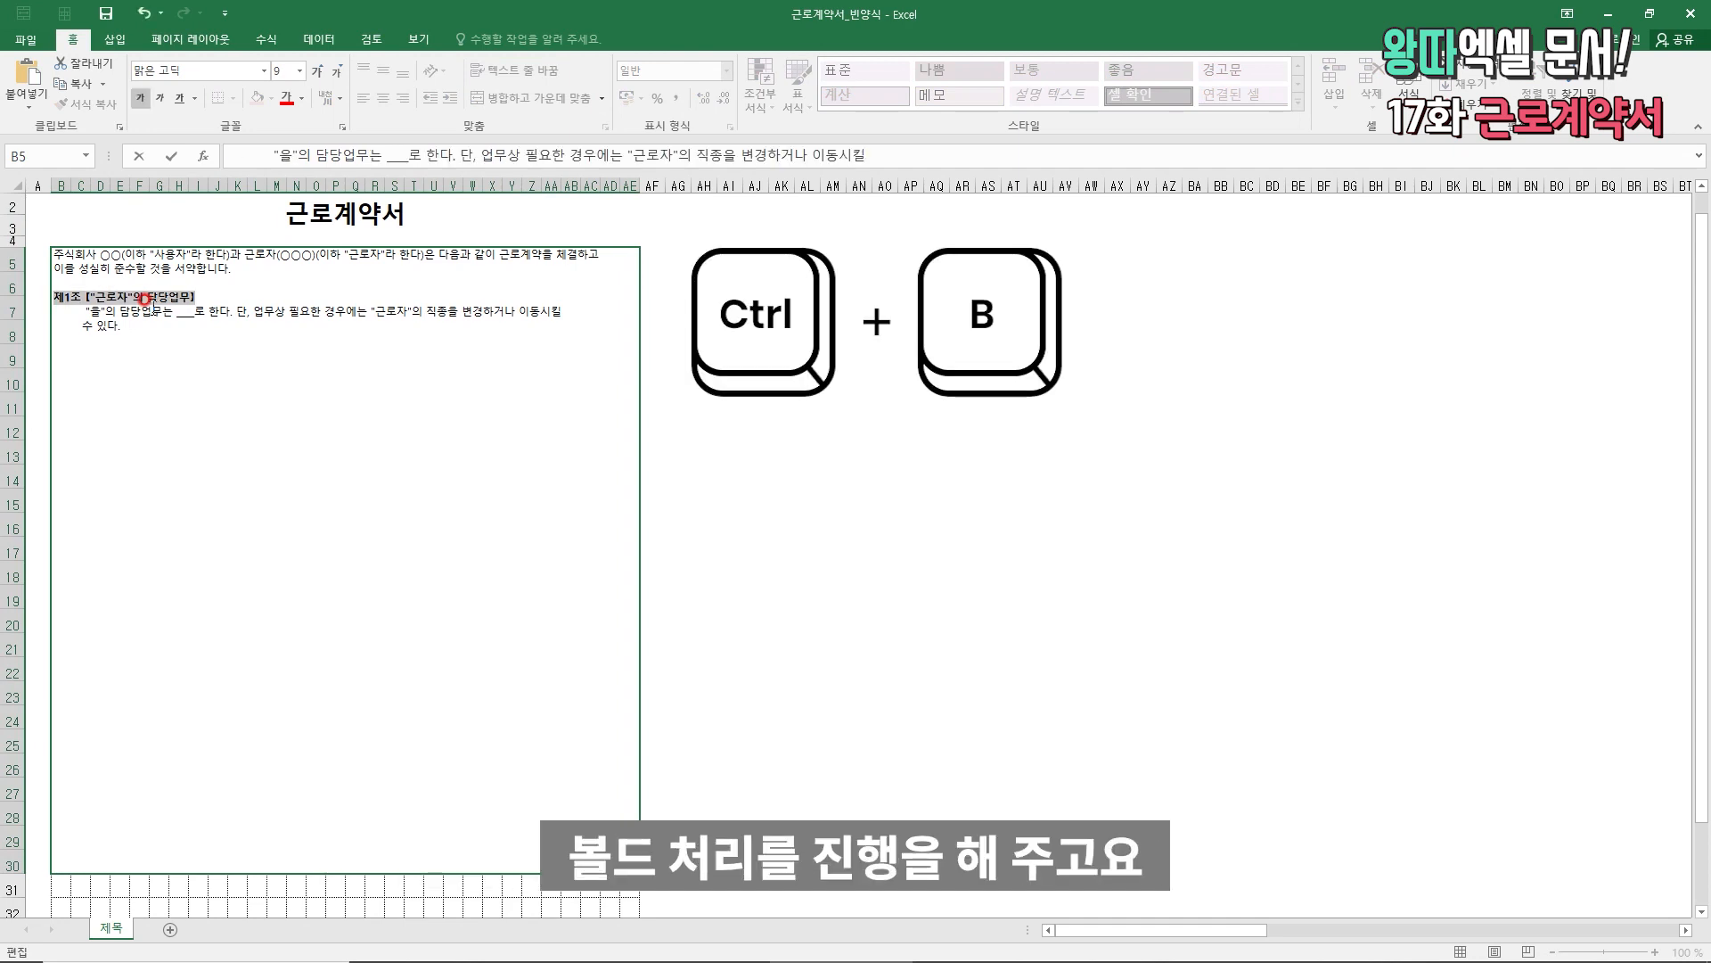
- Add the heading 제2조 【근로시간】 after a blank line, copying the special bracket from the 제1조 heading
key("Down")
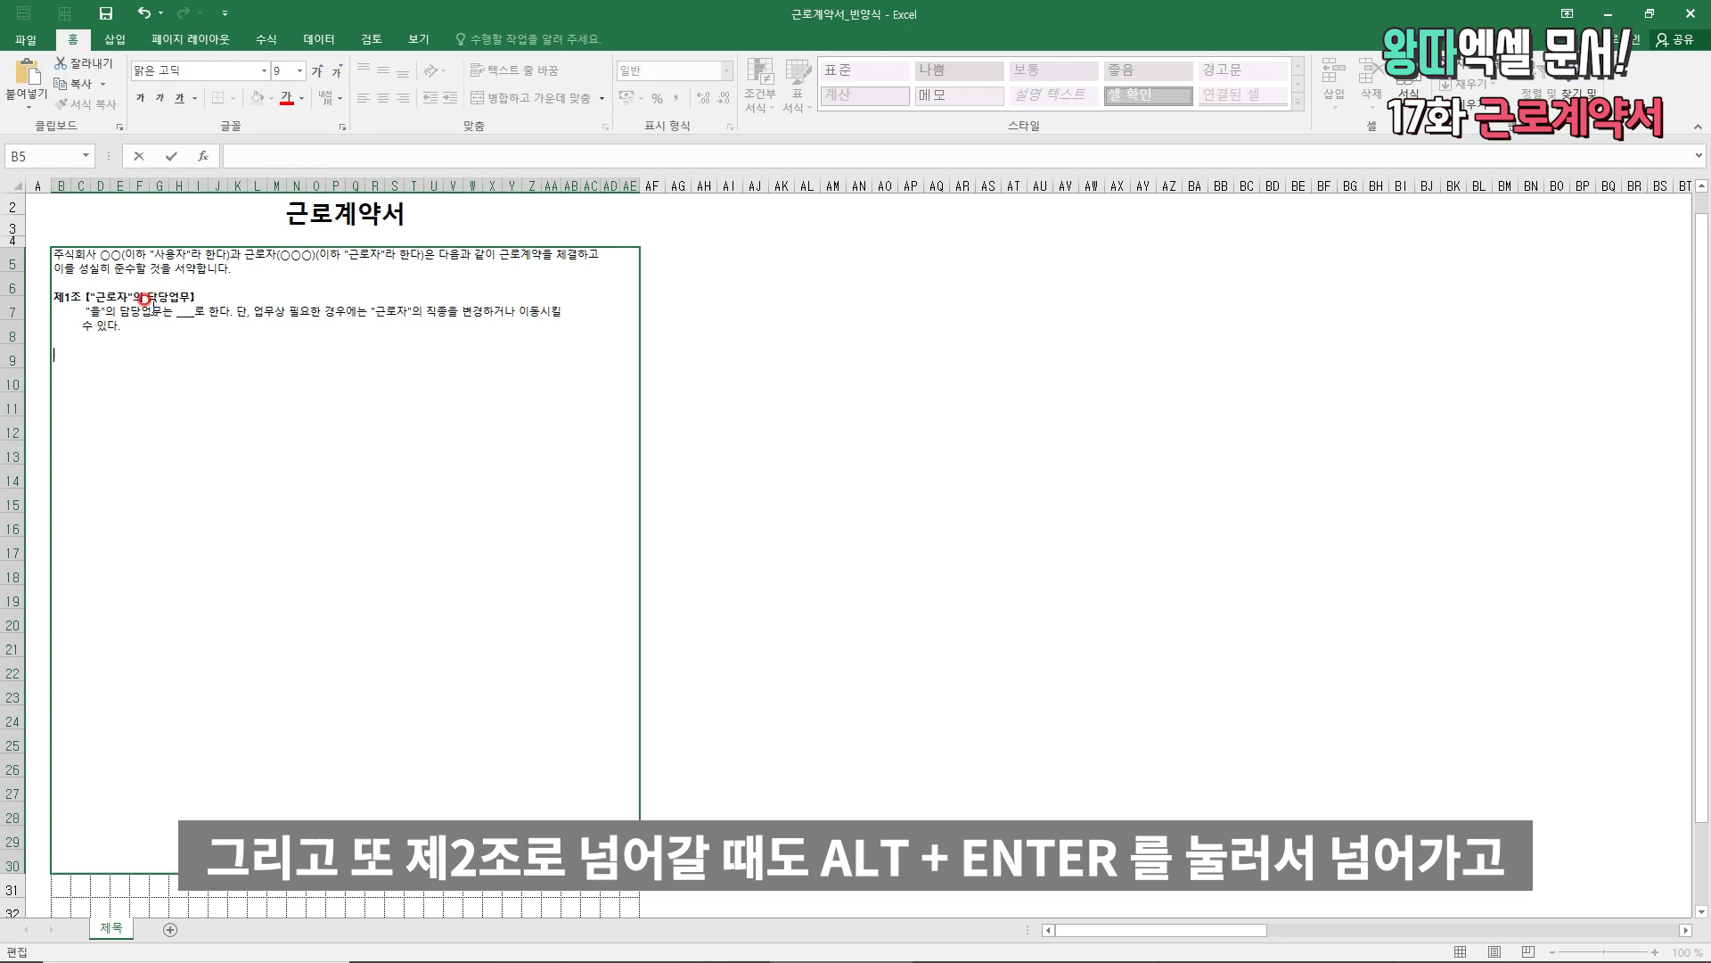
type("2조 [")
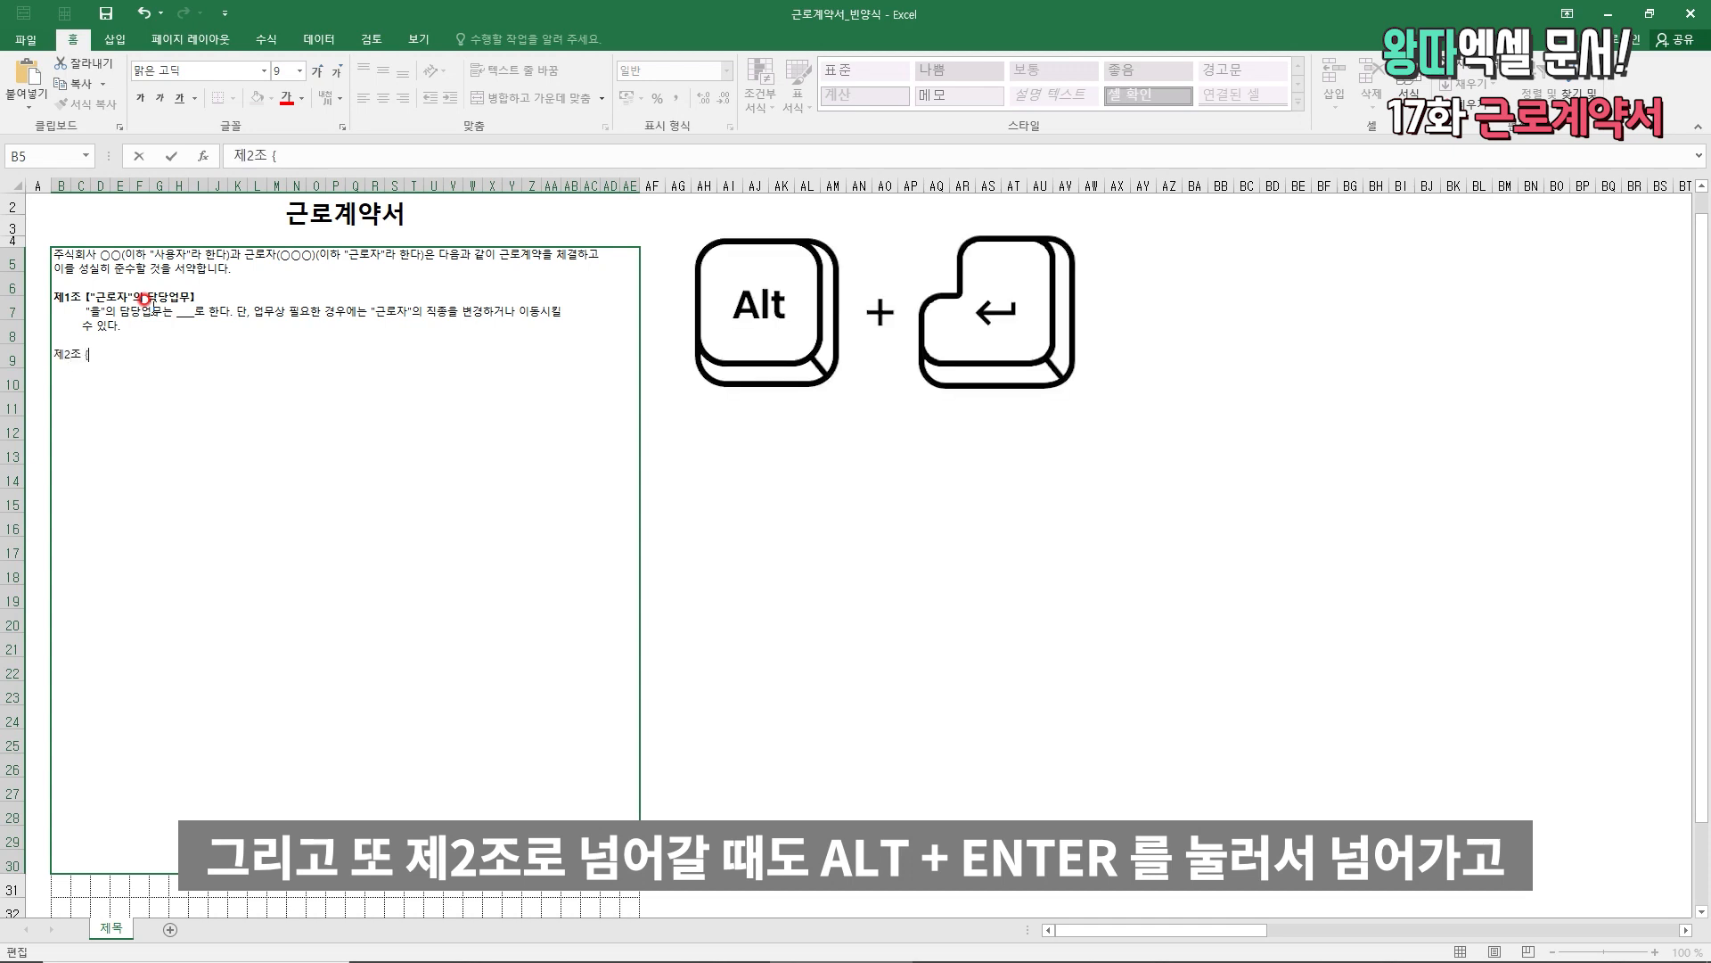
key("Up")
key("Up")
key("Up")
key("Up")
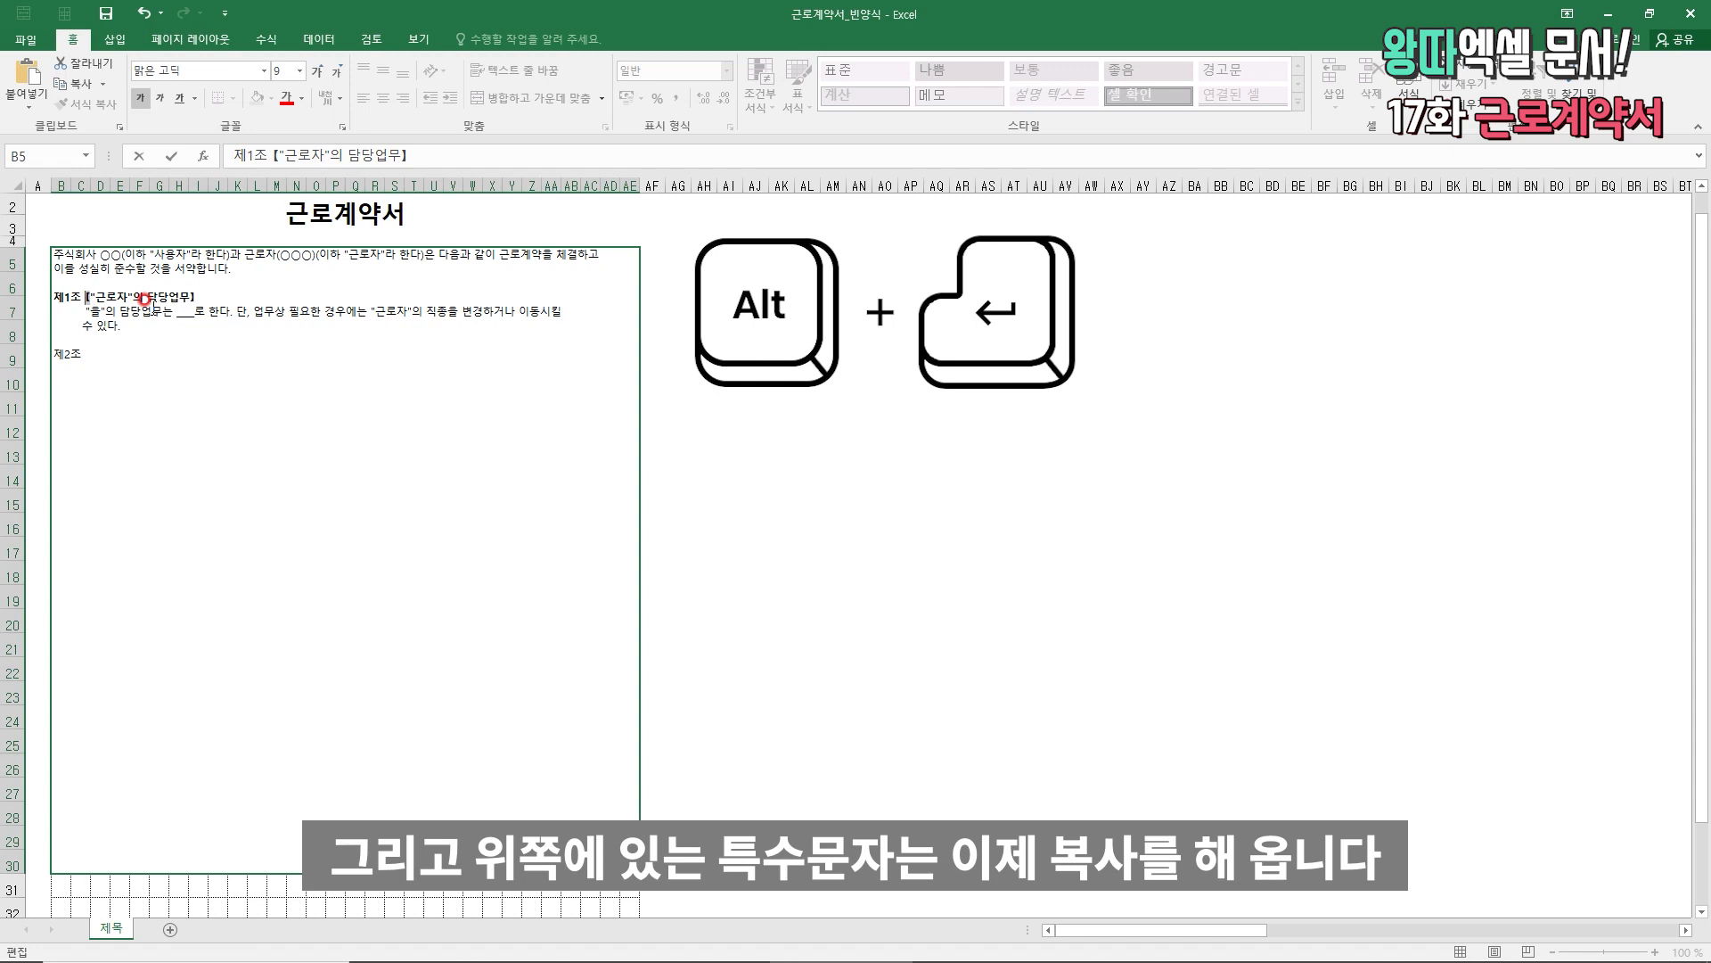
key("Down")
key("Down")
key("Down")
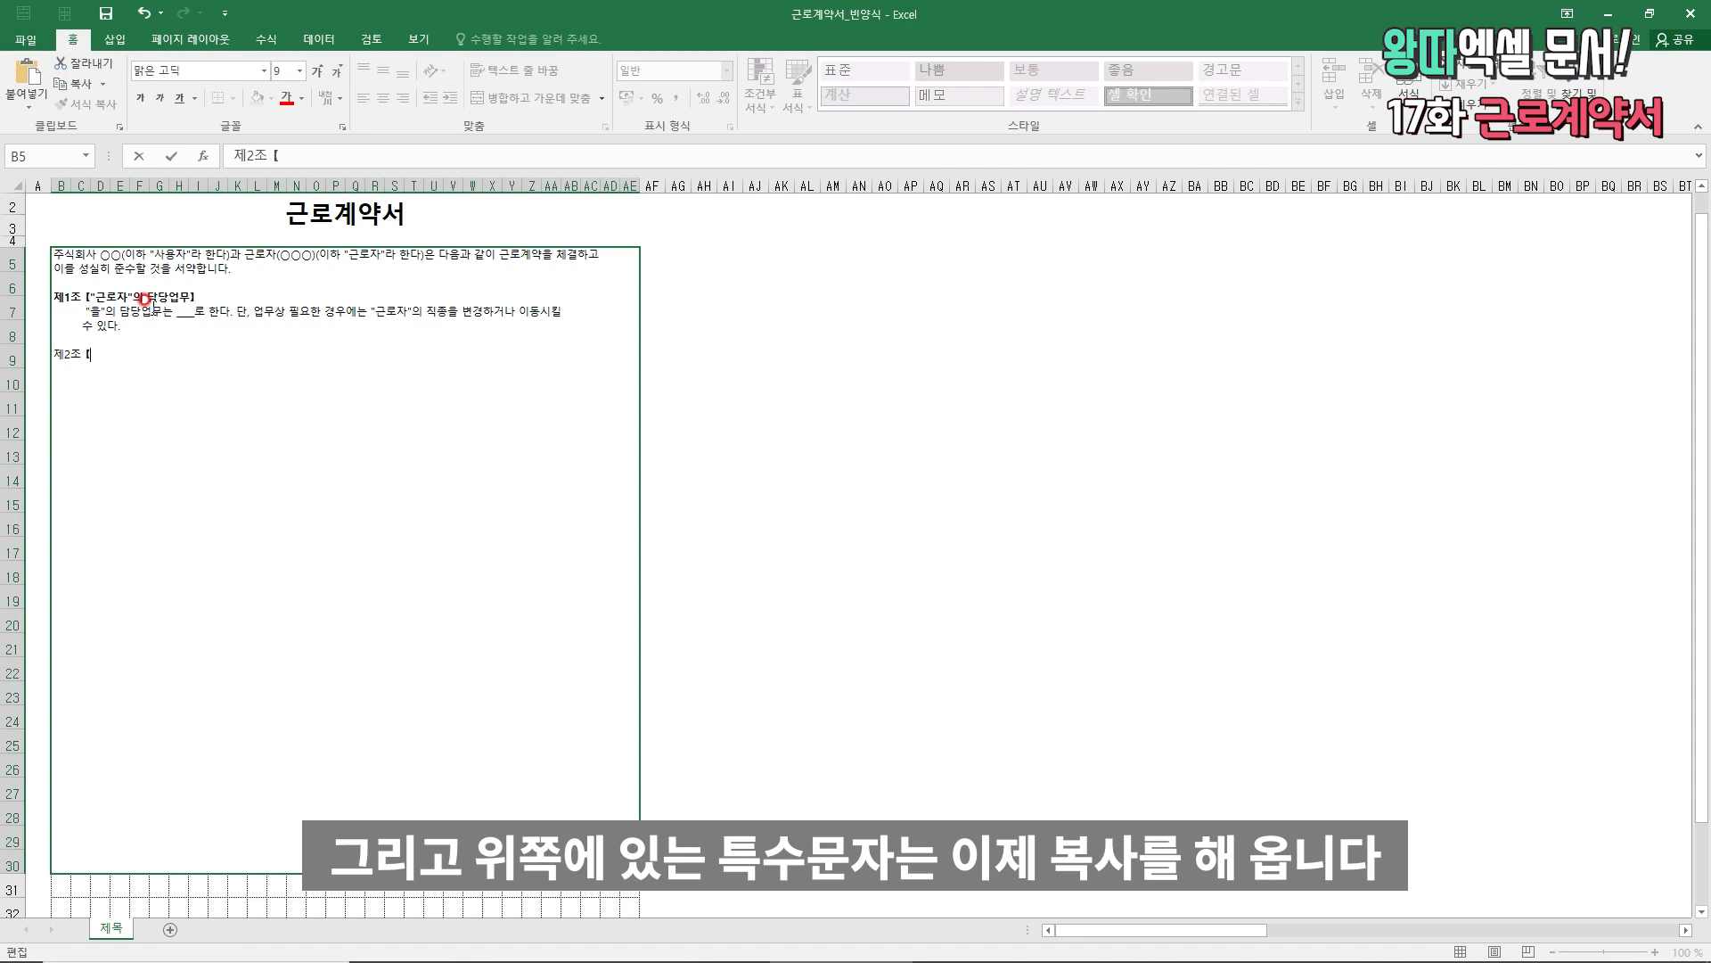
type("로시간】")
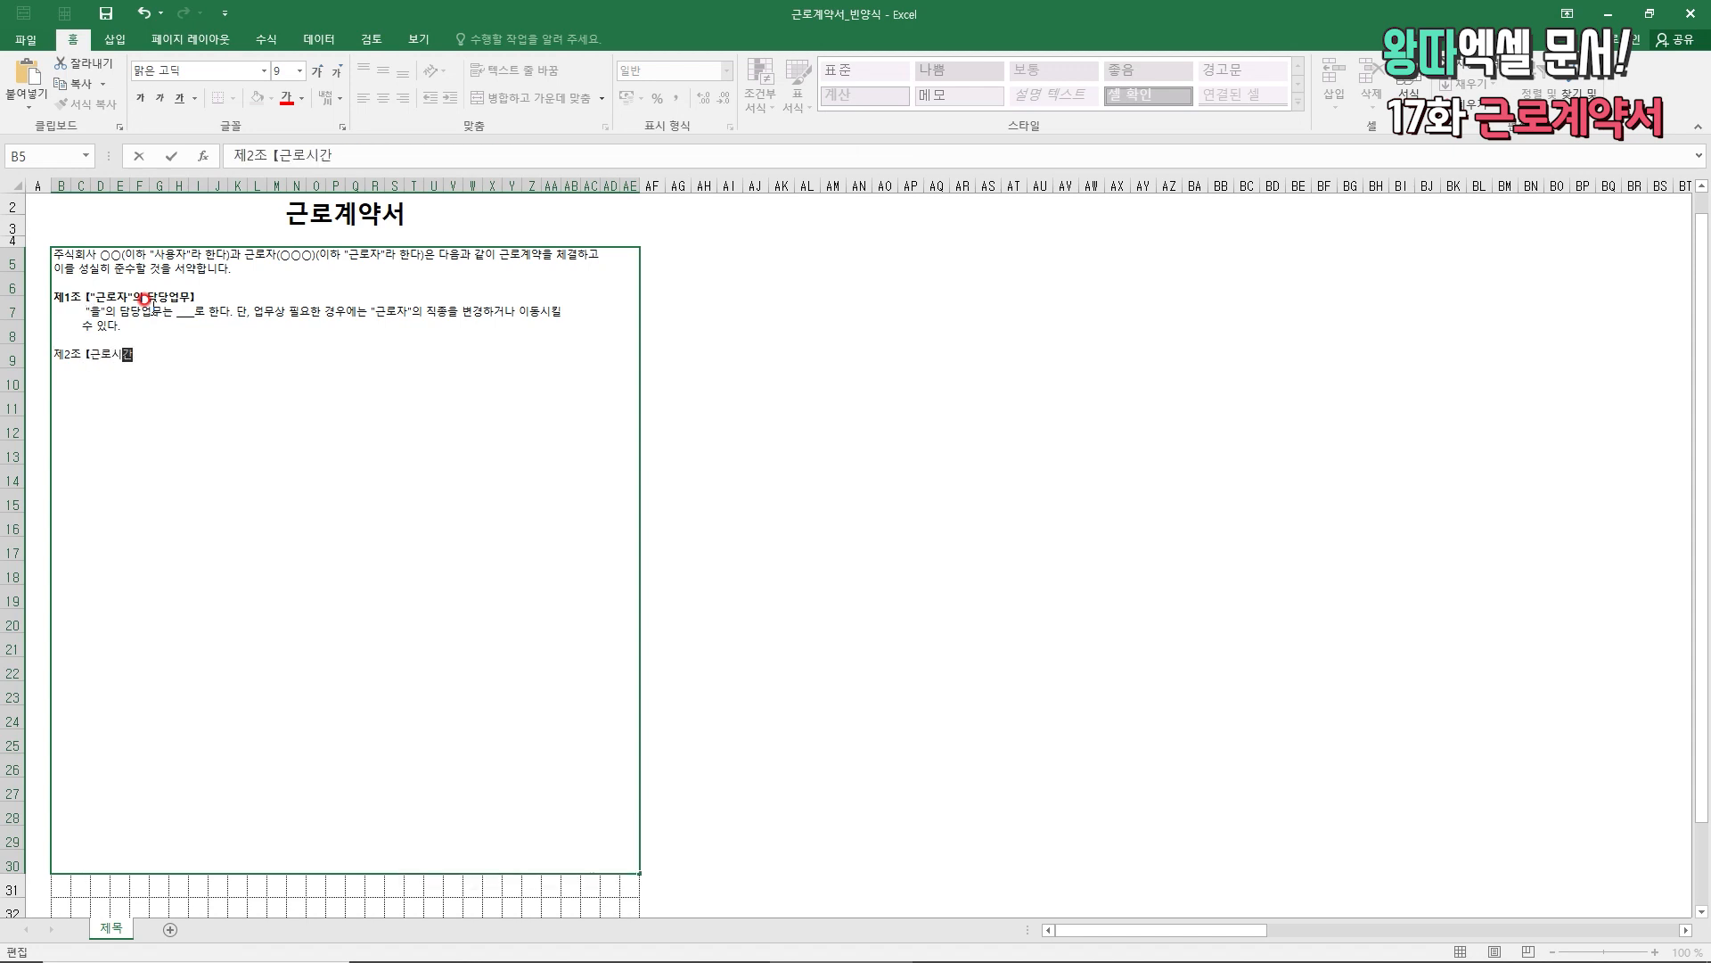
- Write 제2조 item 1) "근로자"의 근로시간 및 휴게시간은 다음과 같다, with sub-lines for 업무시작 시간 09:00, 업무종료 시간 18:00 and 점심시간 12:00 ~ 13:00
key("alt+Return")
type("1) \"근로자\"의 근로시간 및 휴게시간은 다음과 같다.")
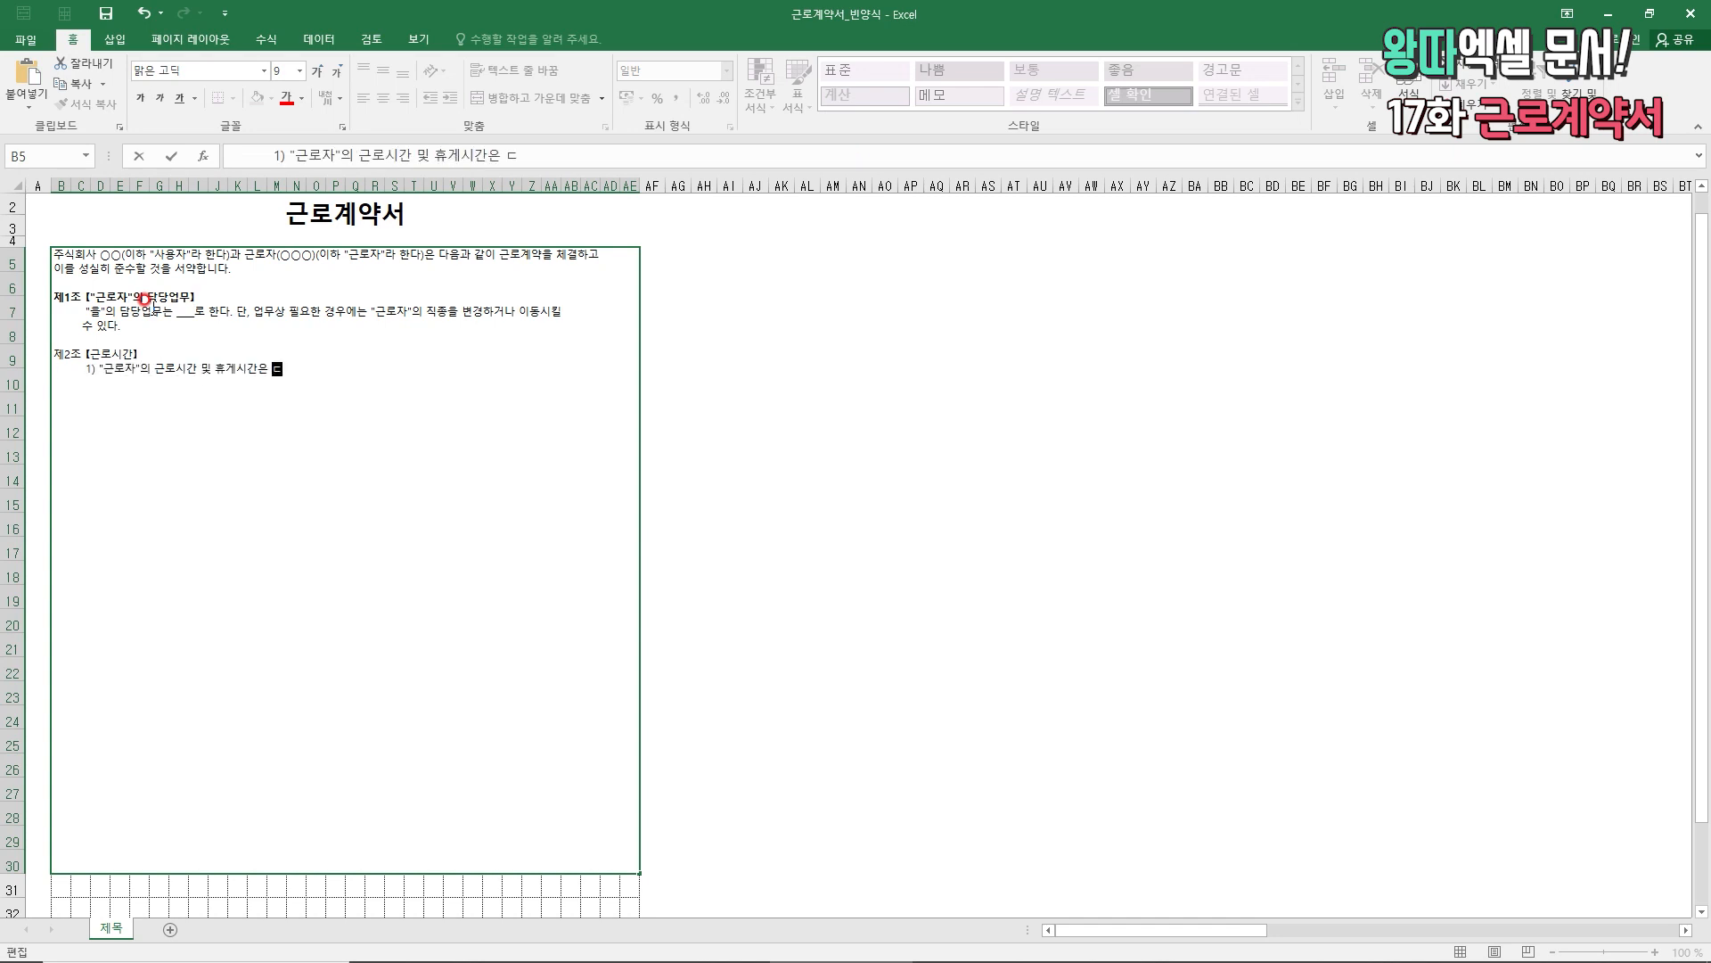
key("alt+Return")
type("- 업무시작 시간 09:00, 업무종료 시간 18:00")
key("alt+Return")
type("- 점심시간 12:00 ~ 13:00")
- Copy the indented 1) prefix to a new line as 2) and write 전항의 근로시간은 합의 후 업무형편상 변경할 수 있다
key("Up")
key("Up")
key("Home")
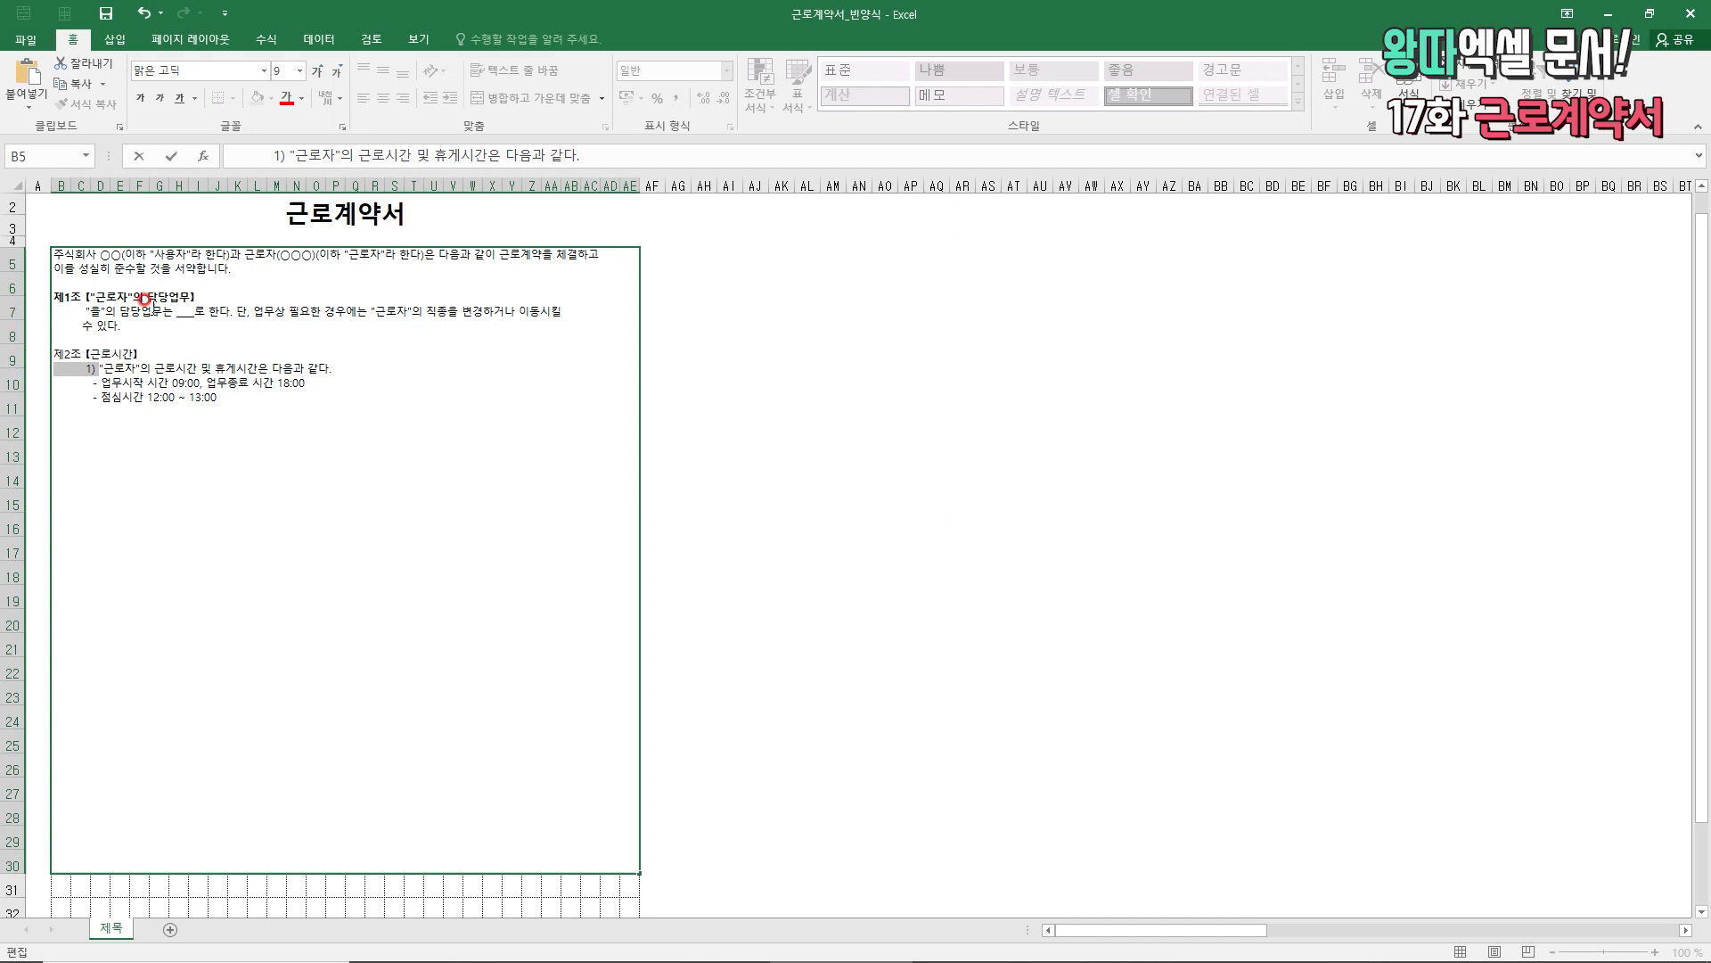
key("Up")
key("Down")
key("Up")
key("Down")
key("Down")
key("Up")
key("Right")
key("Right")
key("Right")
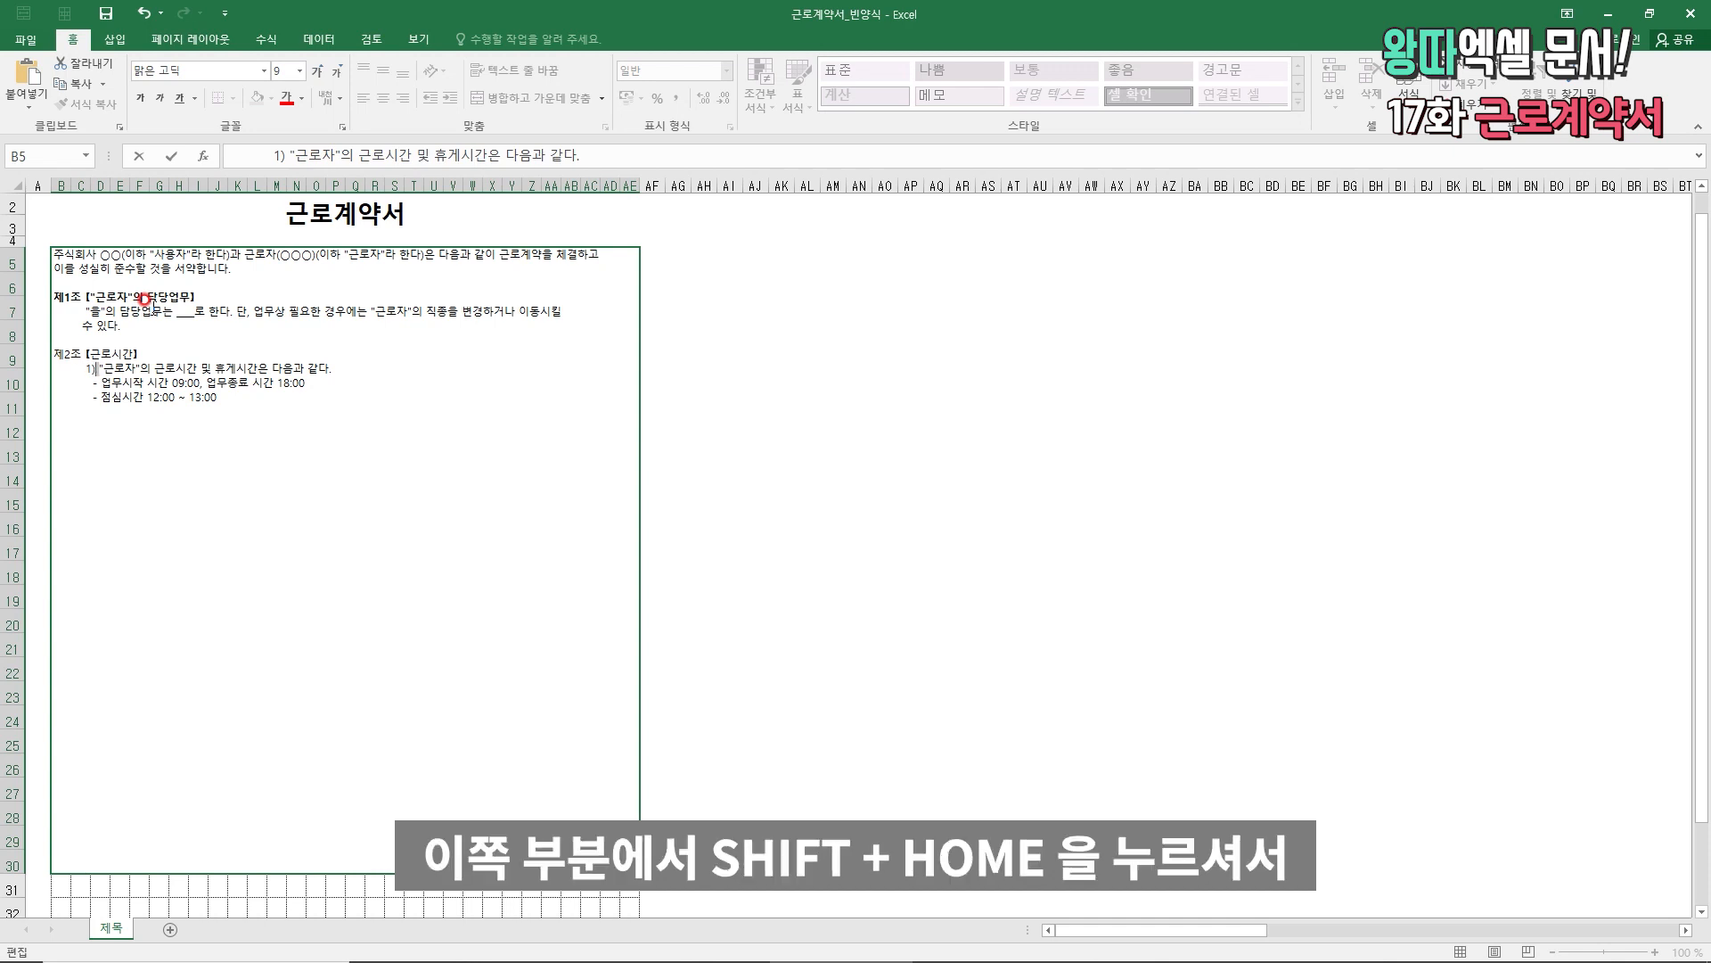
key("shift+Home")
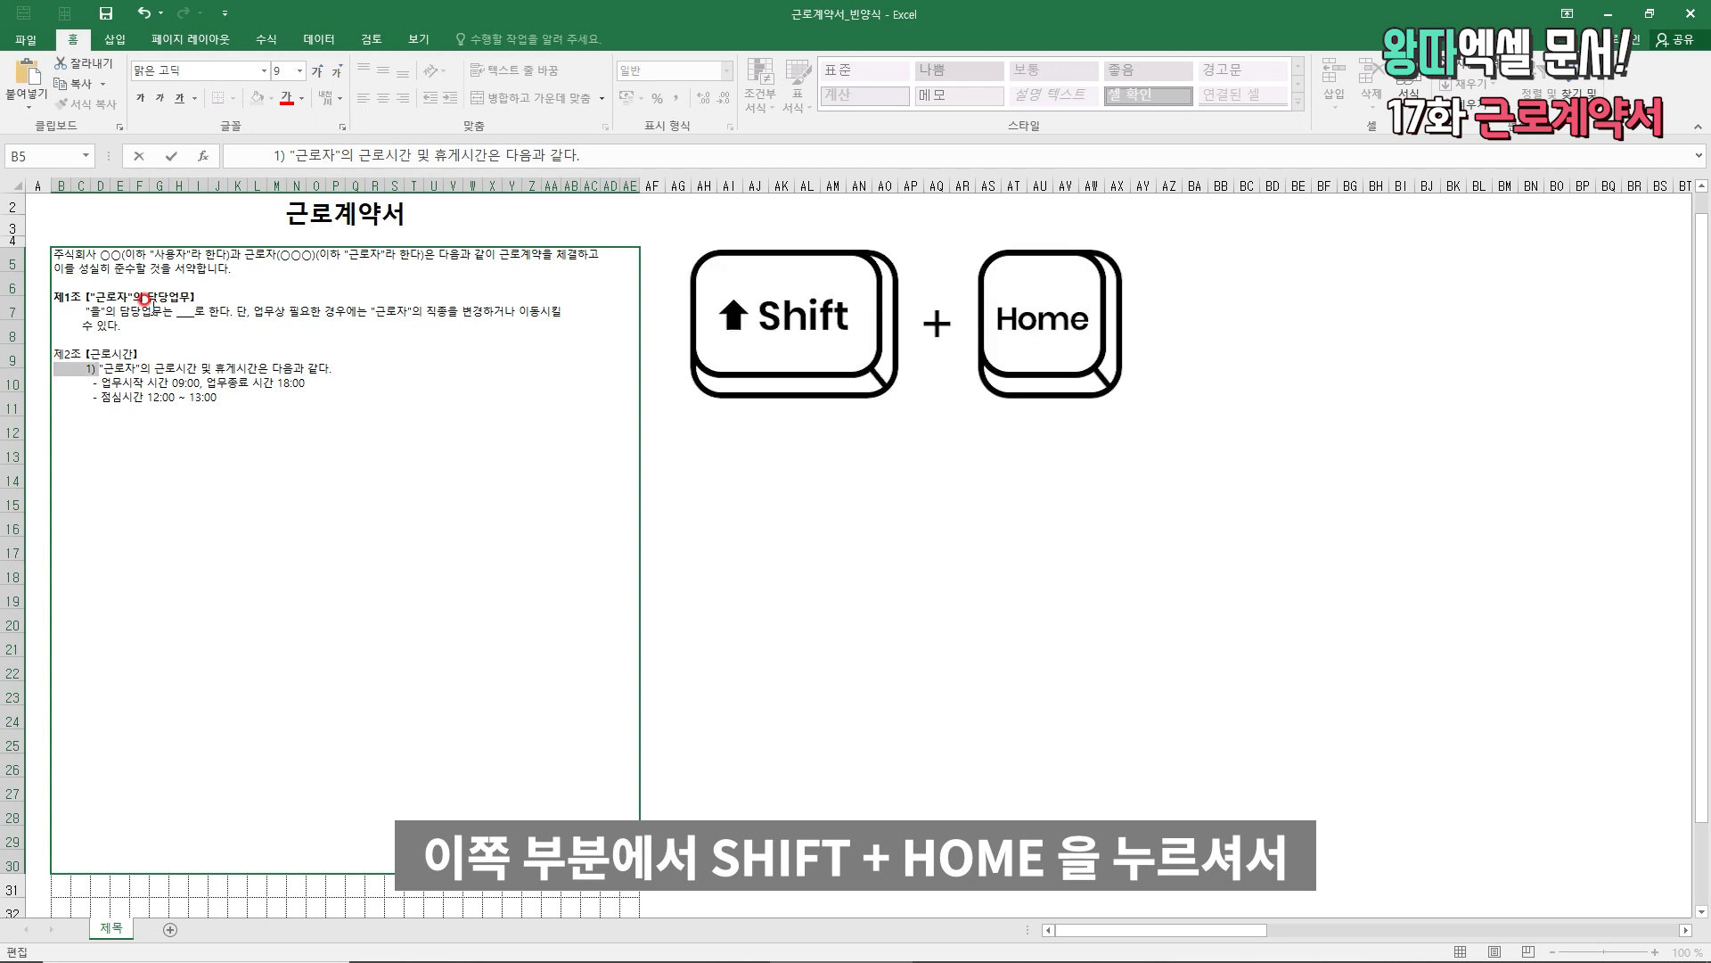
key("Down")
key("Down")
key("Down")
key("BackSpace")
key("BackSpace")
key("BackSpace")
key("alt+Return")
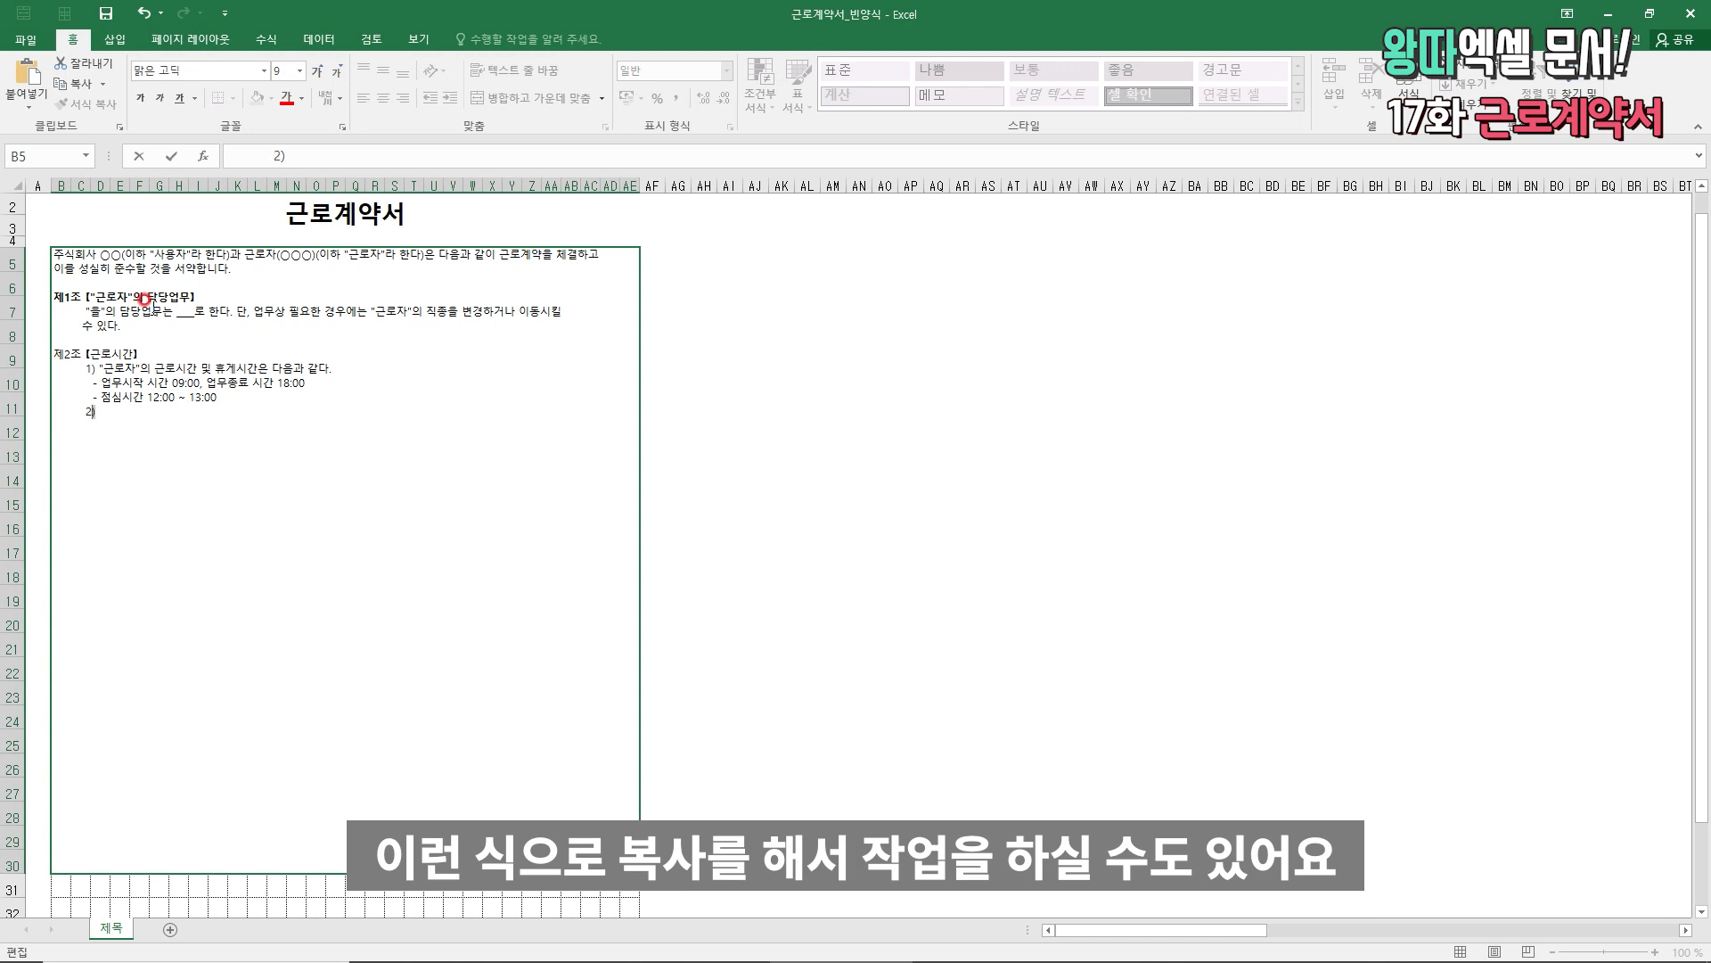
type("전항의 근로시간은 합의 후 업무형편상 변경할 수 있다.")
- Add the heading 제3조 【임 금】 and its item 1) on paying 기본급 __만원 and 월 지급총액 __만원 월 1회 통화로
key("alt+Return")
type("제3조 [임  금]")
key("alt+Return")
type("1) \"사용자\"는 \"근로자\"에게 전조에서 정한 근로의 대가로 기본급 __만원과 법정제수당을 포함한")
key("alt+Return")
type("월 지급총액 ____만원을")
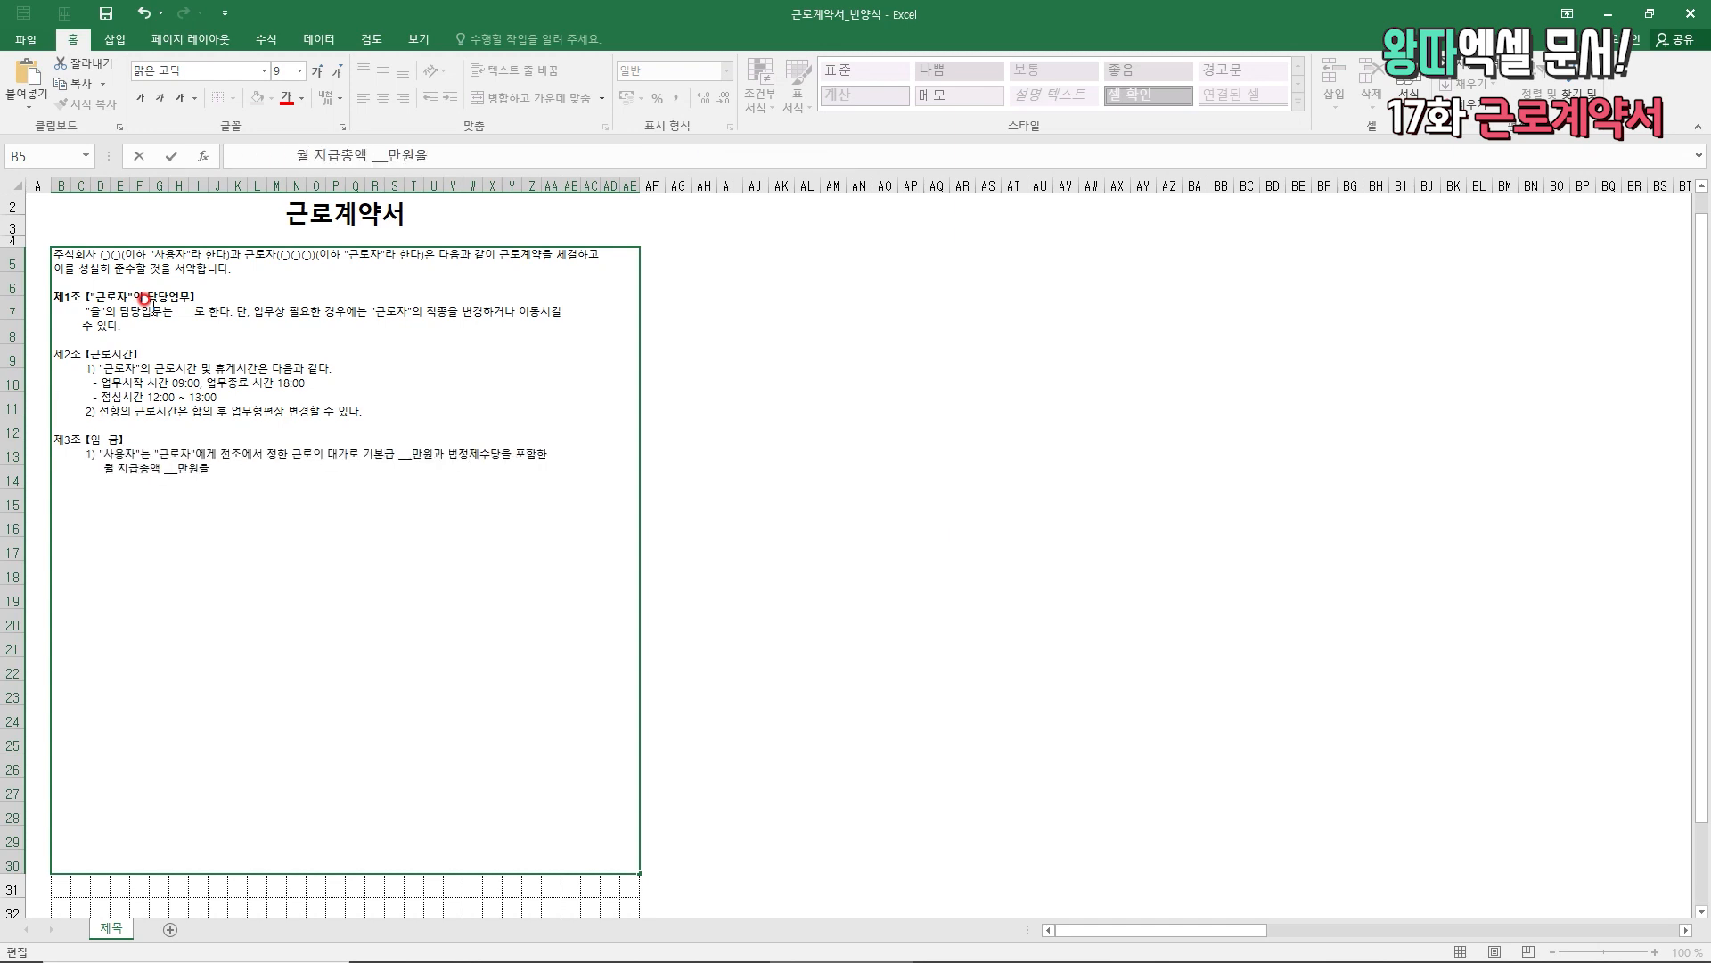
type(" 월 1회 통화로 지급한다.")
- Lengthen the fill-in blanks for 기본급 and 월 지급총액 in 제3조 and for 담당업무 in 제1조 by two underscores each
key("Up")
key("Right")
key("Right")
key("Right")
key("Right")
key("Right")
key("Right")
key("Right")
key("Right")
key("Right")
key("Right")
type("__")
key("Down")
key("Left")
key("Left")
key("Left")
key("Left")
key("Left")
key("Left")
key("Left")
key("Left")
key("Left")
key("Left")
key("Left")
key("Left")
key("Left")
key("Left")
key("Left")
key("Left")
key("Left")
key("Left")
type("__")
key("Up")
key("Up")
key("Up")
key("Up")
key("Up")
key("Up")
key("Up")
key("Up")
key("Up")
key("Up")
key("Up")
type("__")
- Add 제3조 item 2) defining 법정제수당 as 연장/휴일/야간근로수당 및 연/월차수당, and item 3) on 퇴직금 중간정산 after 1년 근속
key("Up")
key("Up")
type("2) 상기 법정제수당은 연장/휴일/야간근로수당 및 연/월차수당을 말한다.")
key("alt+Return")
type("32)")
key("BackSpace")
key("BackSpace")
type(") \"근로자\"는 퇴직금 중간정산에 동의하고, 1년 근속에 따른 퇴직금을 1년 만료 시 정산하여 지급한다.")
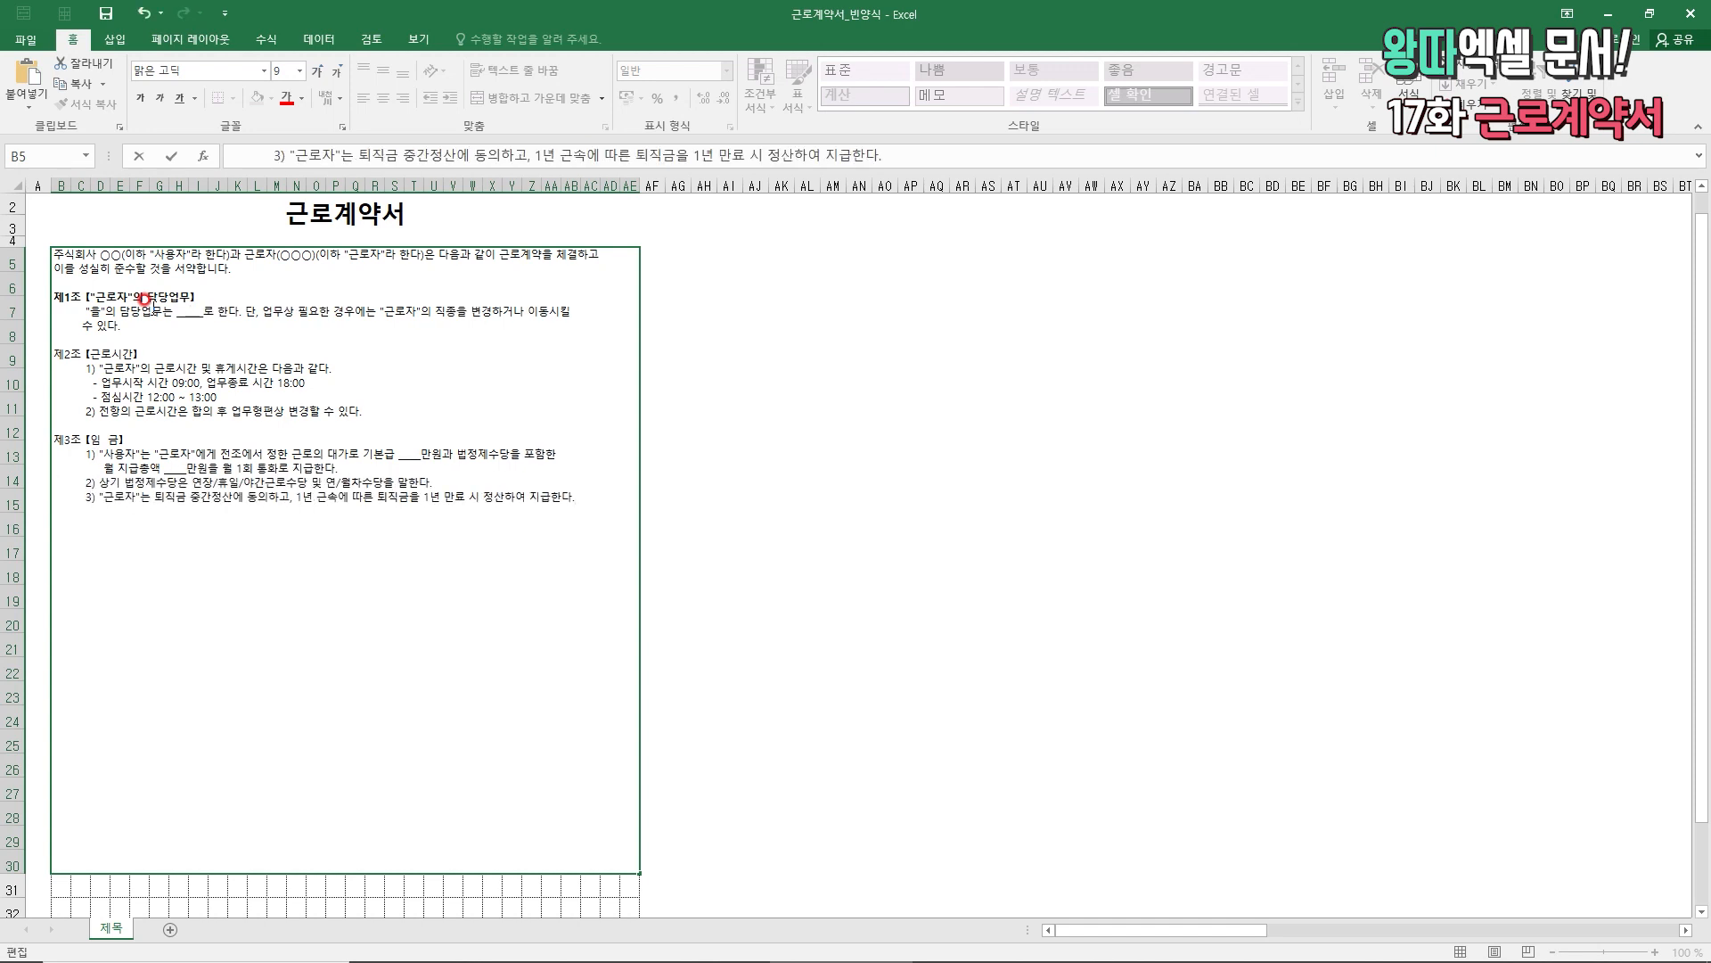
- Add the heading 제4조 【계약 기간】 and its item 1) setting 근로자's 계약기간 to 1년 간 from 계약체결일
key("alt+Return")
key("alt+Return")
type("제4조 【계약 기간】")
key("alt")
key("alt+Return")
type("1) \"근로자\"의 계약기간은 계약체결일로부터 1년 간으로 한다.")
- Add 제4조 item 2) on 계약의 갱신 계약만료일 1개월 이전, with 1년간 자동 연장 when neither side gives 계약해지의 의사표시
key("alt+Return")
type("2) 계약의 갱신은 계약만료일 1개월 이전에 하며, 어느 일방의 계약해지의 의사표시가 없는 경우에는")
key("alt+Return")
type("1년간 자동 연장되는 것으로 한다.")
- Add 제5조 【비밀준수의무】 with its two-line clause forbidding leaks of 업무관련정보 and removal of 문서나 회사물품 without the 사용자's 허가
key("alt+Return")
key("alt+Return")
type("제5조 【비밀준수의】무")
key("End")
key("alt+Return")
type("업무상 획득한 업무관련정보는 재직 중 혹은 퇴직 후에도 누설하여서는 아니 되며, \"상")
type("용자\"의 허가")
key("alt+Return")
type("없이 문서나 회사물품 등을 반출하거나 타인에게 열람 또는 인도하여서는 아니 된다.")
- Add the heading 제6조 【기타 사항】 after a blank line below 제5조
key("alt+Return")
key("alt+Return")
type("제6조")
type("【비밀준수의무】")
key("Left")
key("Left")
key("Left")
key("Left")
key("Left")
key("Left")
key("Left")
key("shift+End")
key("shift+Left")
type("기타 사항")
- Add 제6조 item 1) on 수습기간 3개월 at 기본급의 80% and item 2) referring unstated matters to 근로기준법 및 취업규칙
key("Up")
key("Up")
key("Up")
key("Home")
key("Down")
key("Down")
key("Down")
key("End")
key("alt+Return")
type("1) 수습기간은 3개월 간으로 정하며 수습기간 중의 임금은 기본급의 80%로 정한다.")
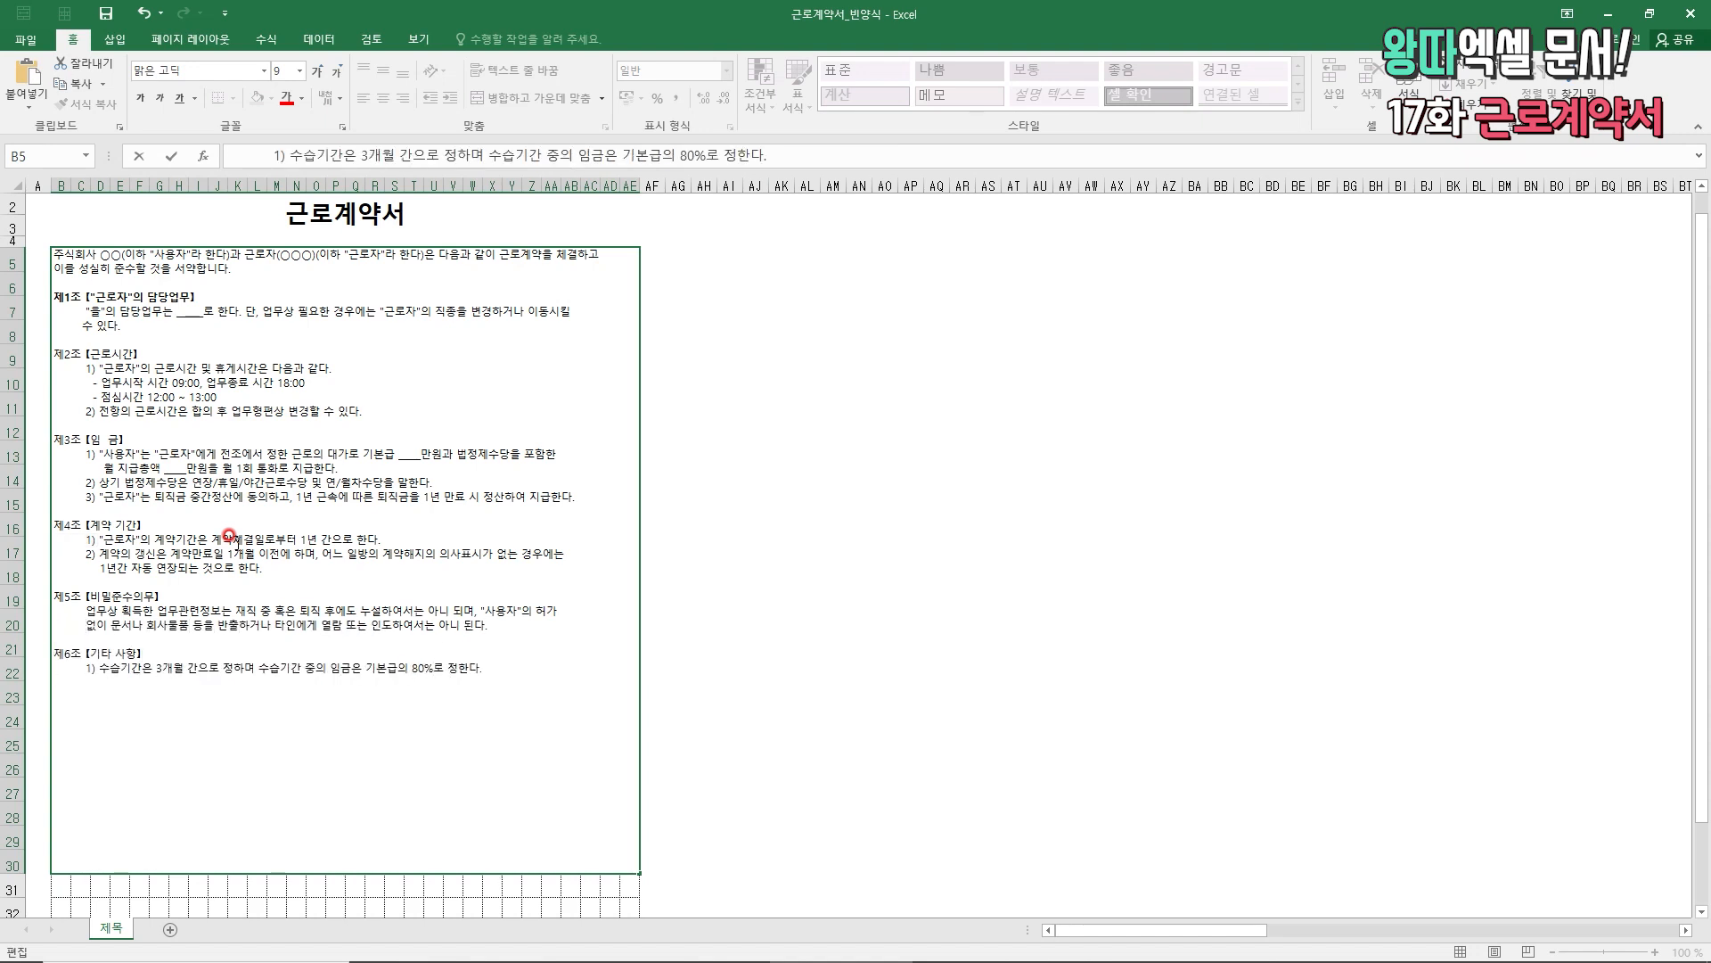
key("alt+Return")
type("2) 본 계약서에 명시되지 않은 사항은 근로깆")
type("준법 및 취업규칙에 정한 바에 따른다.")
key("alt+Return")
key("alt+Return")
type("계약일자 : 20  년  월  이")
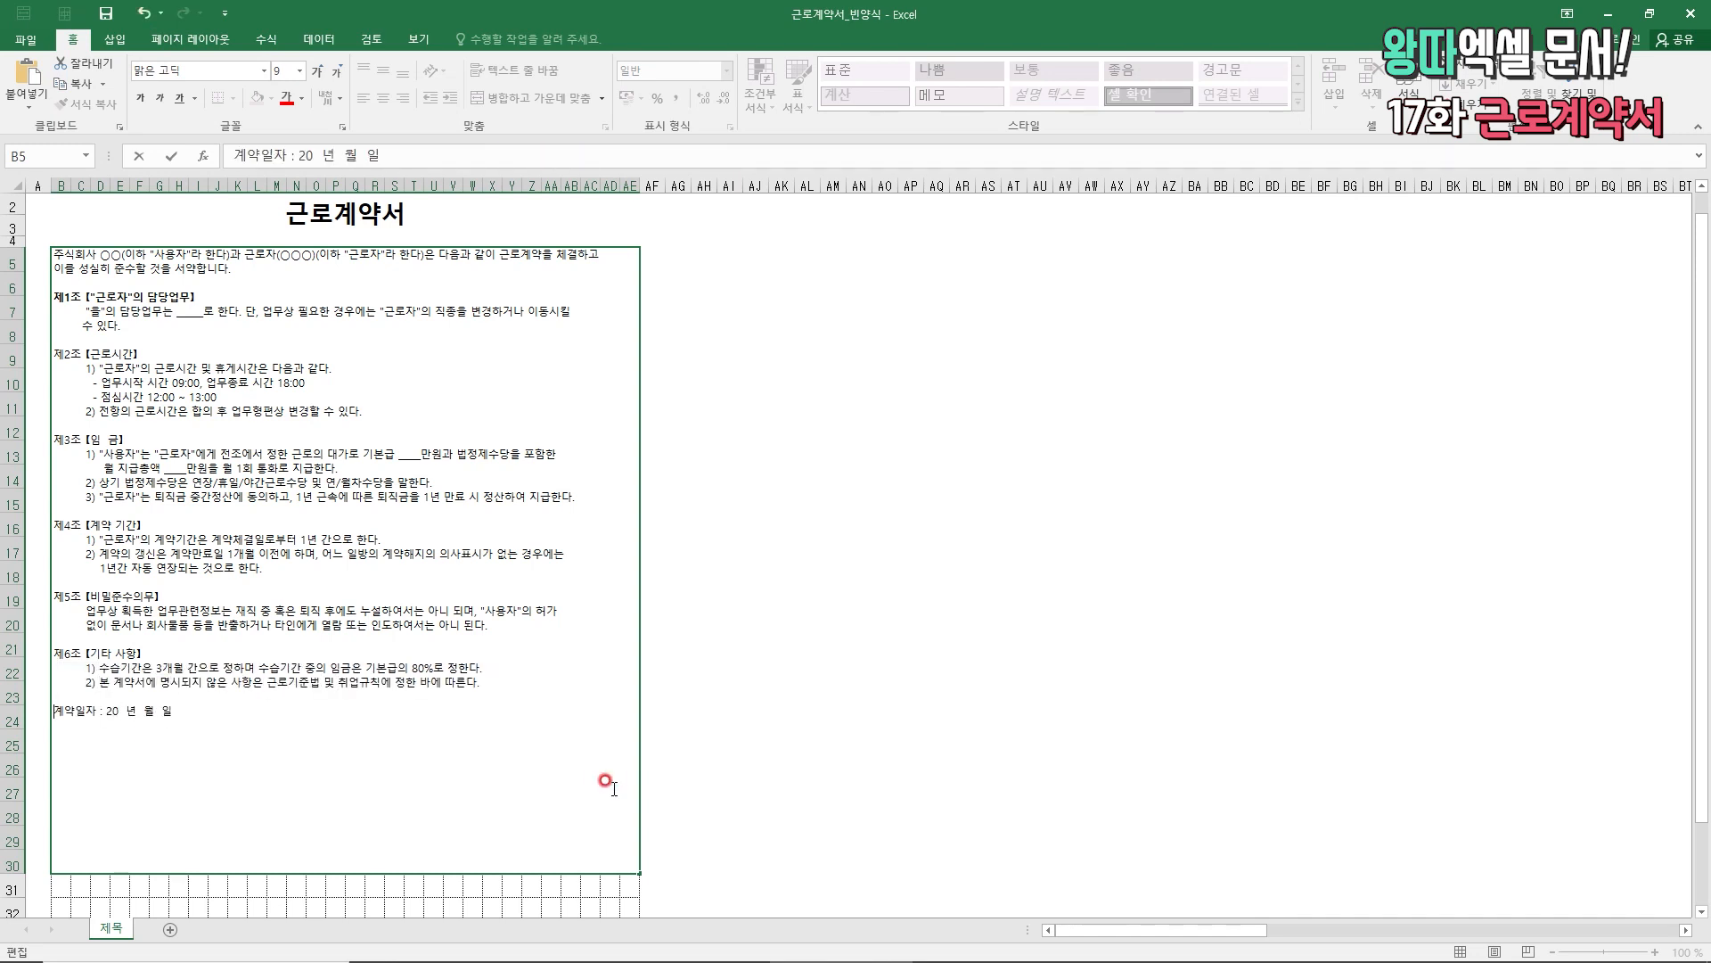
key("BackSpace")
key("BackSpace")
key("BackSpace")
key("BackSpace")
key("BackSpace")
key("BackSpace")
key("BackSpace")
key("BackSpace")
key("BackSpace")
key("BackSpace")
key("BackSpace")
key("BackSpace")
key("BackSpace")
key("BackSpace")
key("BackSpace")
key("BackSpace")
key("BackSpace")
key("BackSpace")
key("BackSpace")
key("BackSpace")
- Finish editing the body text, unmerge its cell, and re-merge only B5:AE27 with left alignment
key("Return")
left_click(508, 790)
left_click(535, 98)
left_click_drag(61, 285, 630, 815)
left_click(535, 98)
left_click(363, 98)
left_click(561, 802)
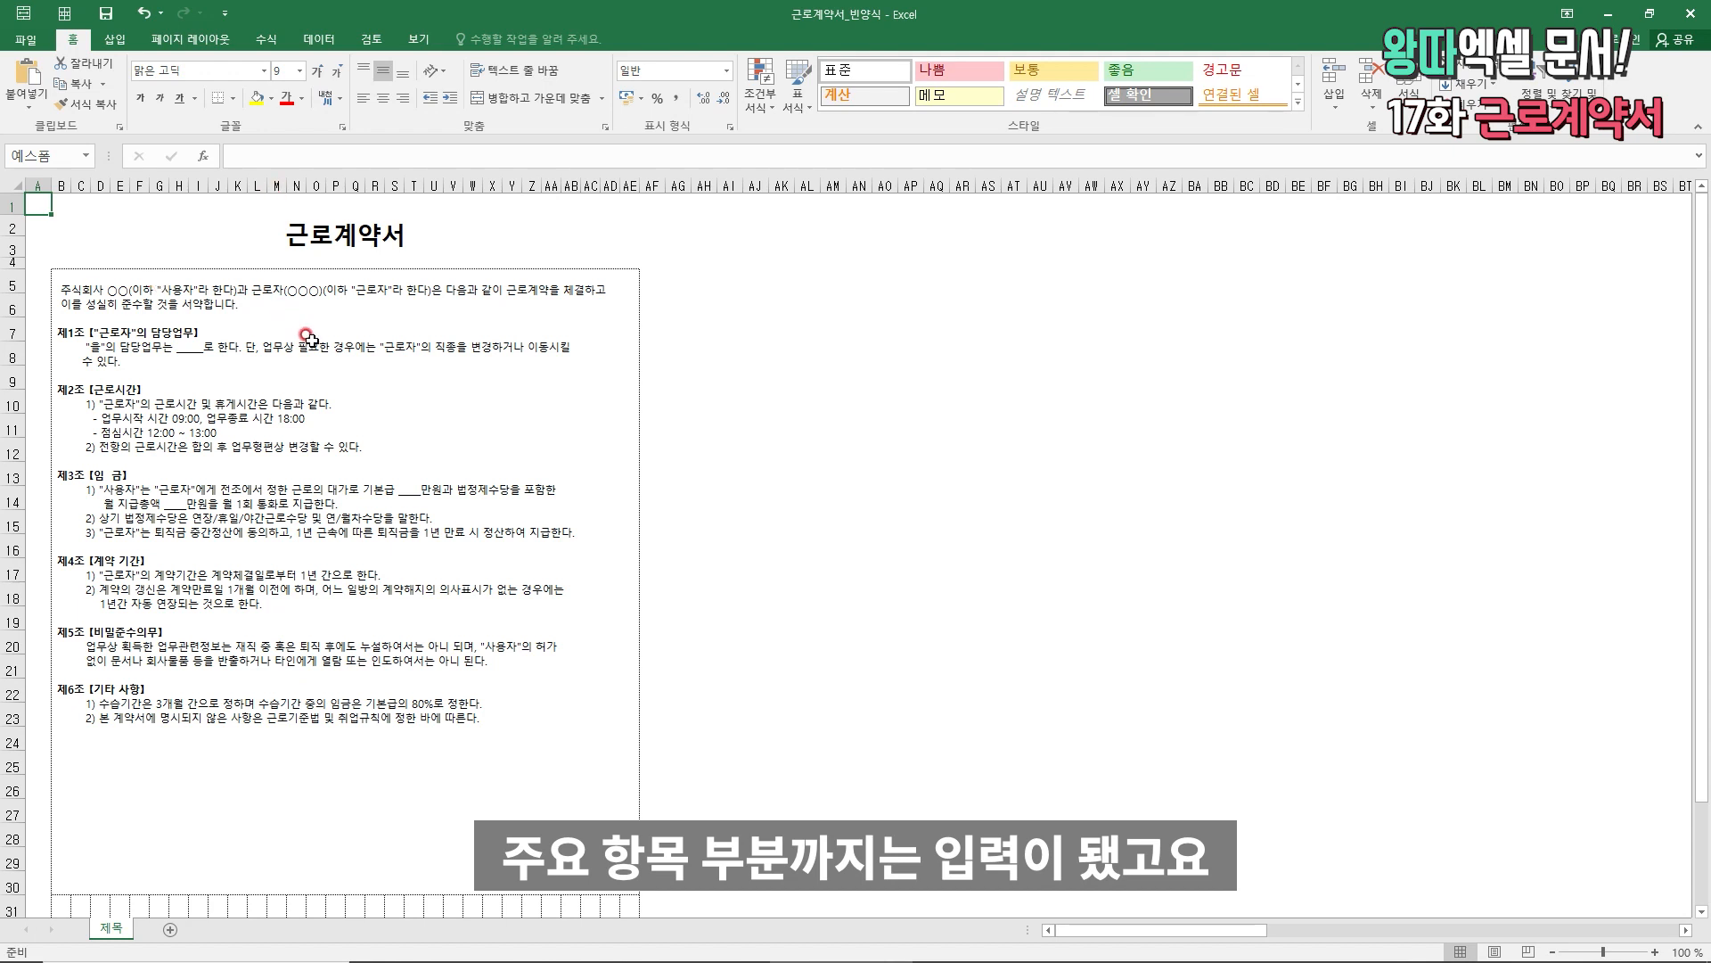
- Merge B29:AE29 below the contract body and enter 계약일자 : 20 년 월 일 in it
scroll(259, 580, "down", 2)
left_click(208, 693)
key("Down")
key("shift+Right")
key("shift+Right")
key("shift+Right")
key("shift+Right")
key("Down")
key("shift+Right")
key("shift+Right")
key("shift+Right")
key("shift+Right")
key("shift+Right")
key("shift+Right")
key("shift+Right")
key("shift+Right")
key("shift+Right")
key("shift+Right")
key("shift+Right")
key("shift+Right")
key("shift+Right")
key("shift+Right")
key("shift+Right")
key("shift+Right")
key("shift+Right")
key("shift+Right")
key("shift+Right")
key("shift+Right")
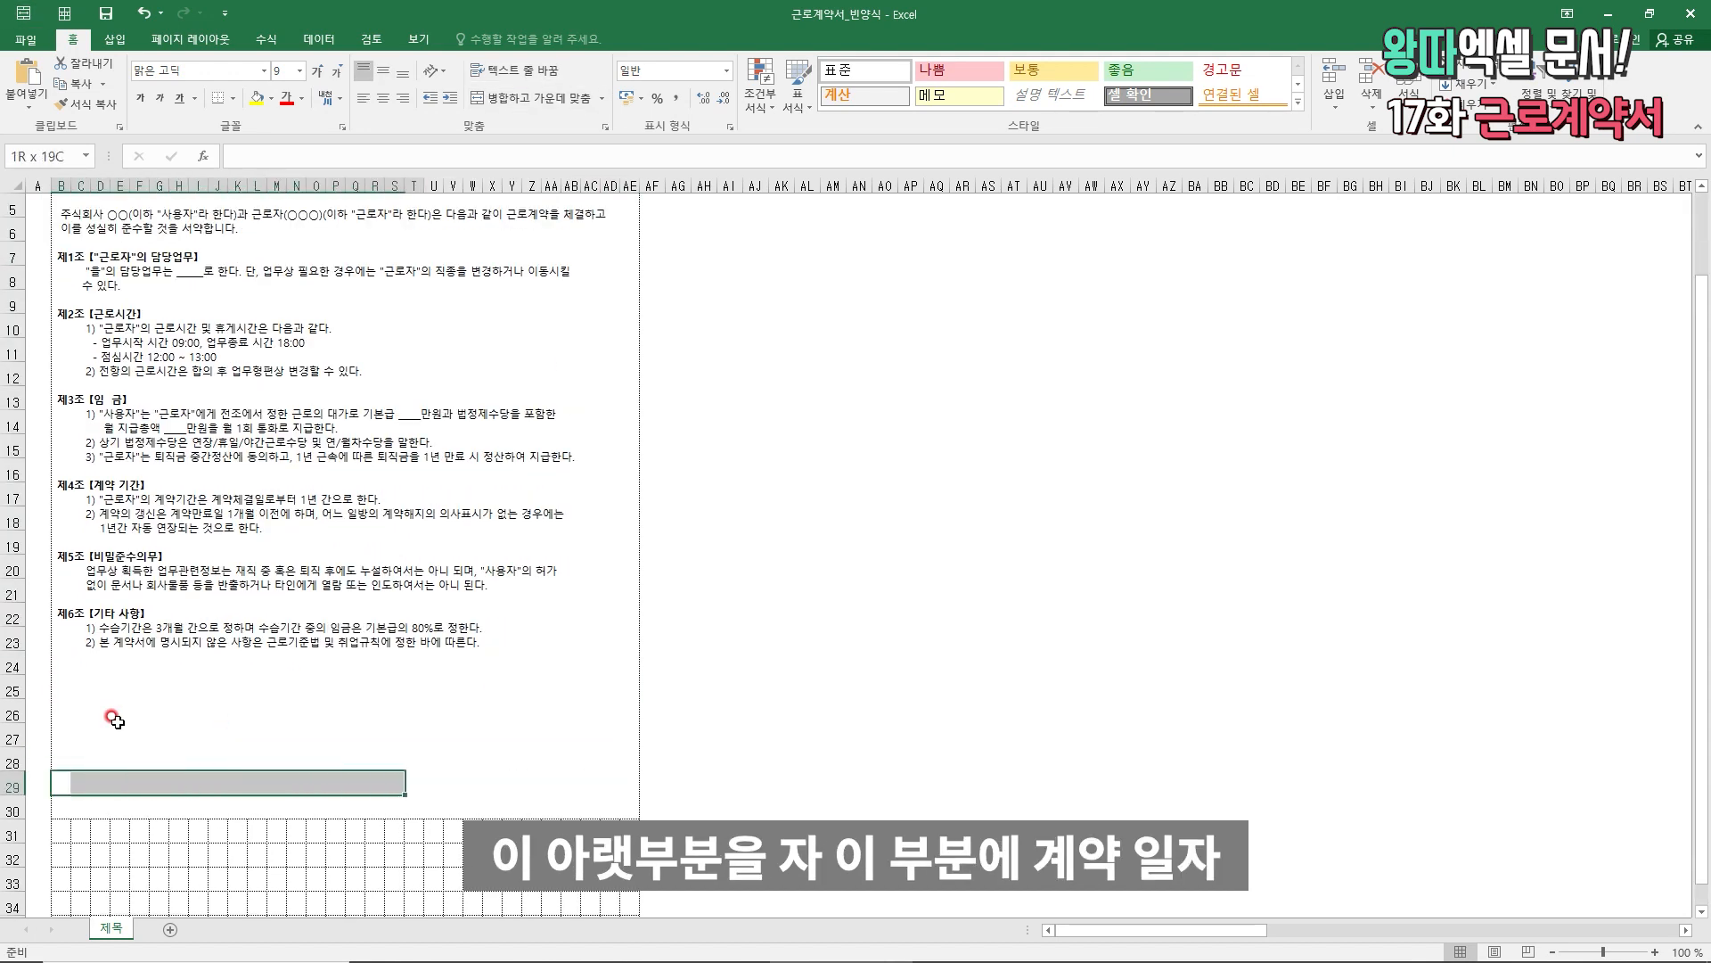
key("alt+1")
type("계약일자 : 20  년  월  일")
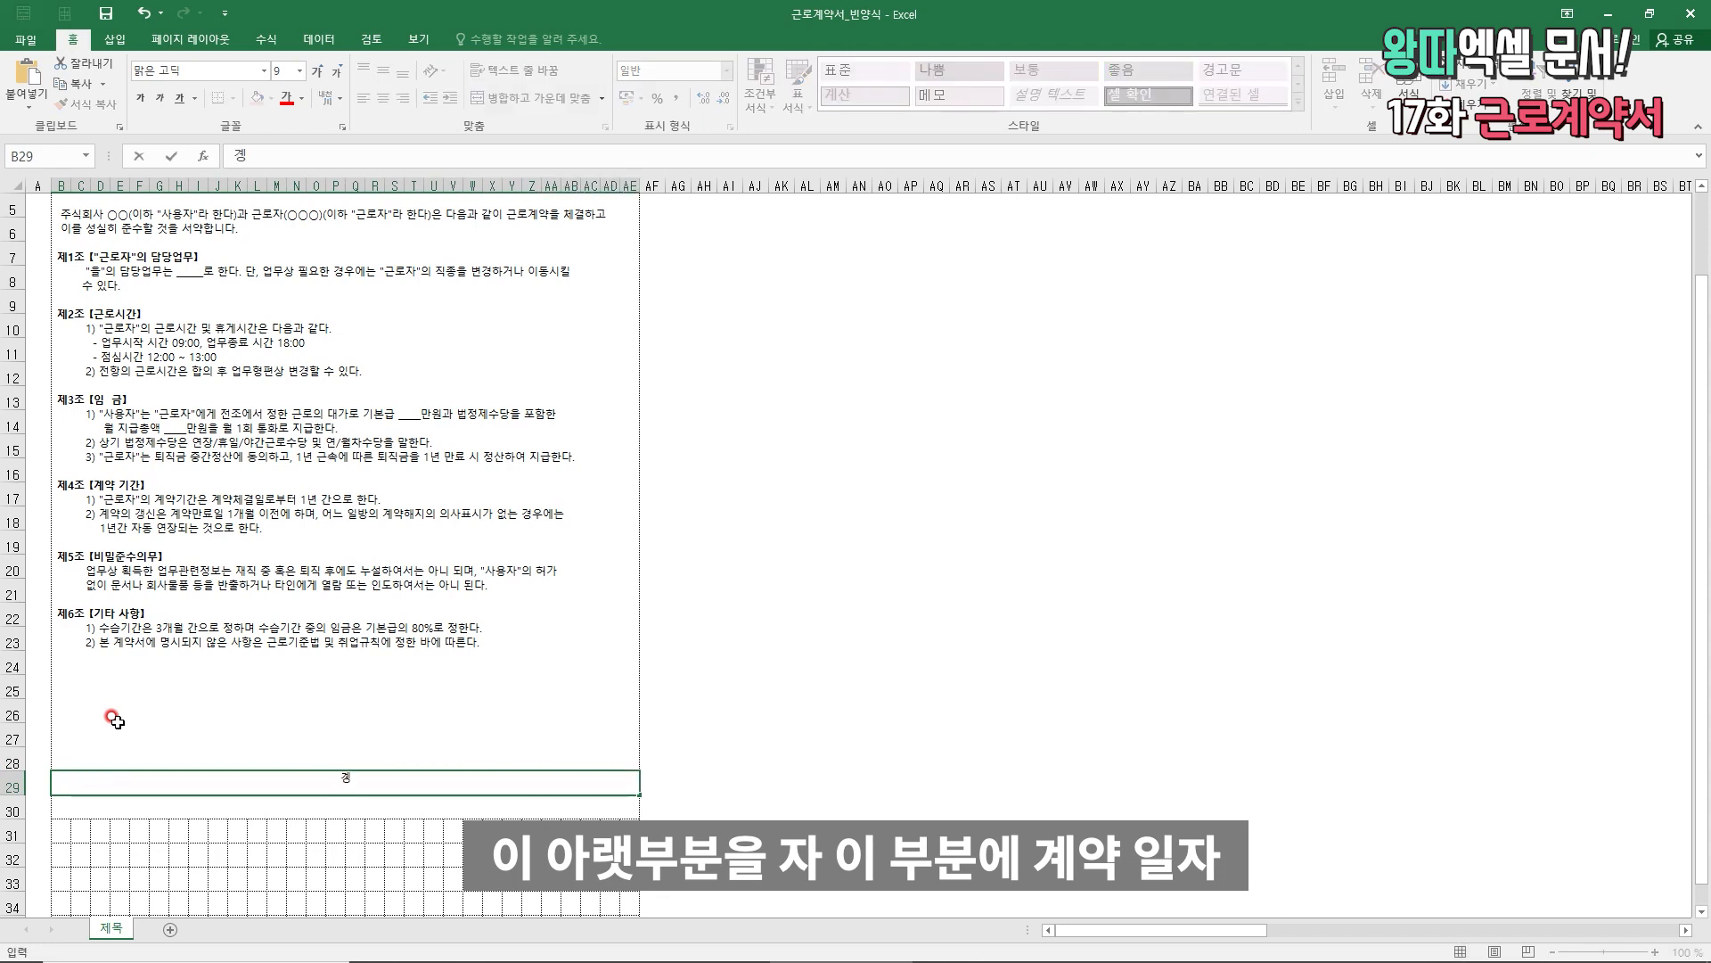
key("ctrl+Return")
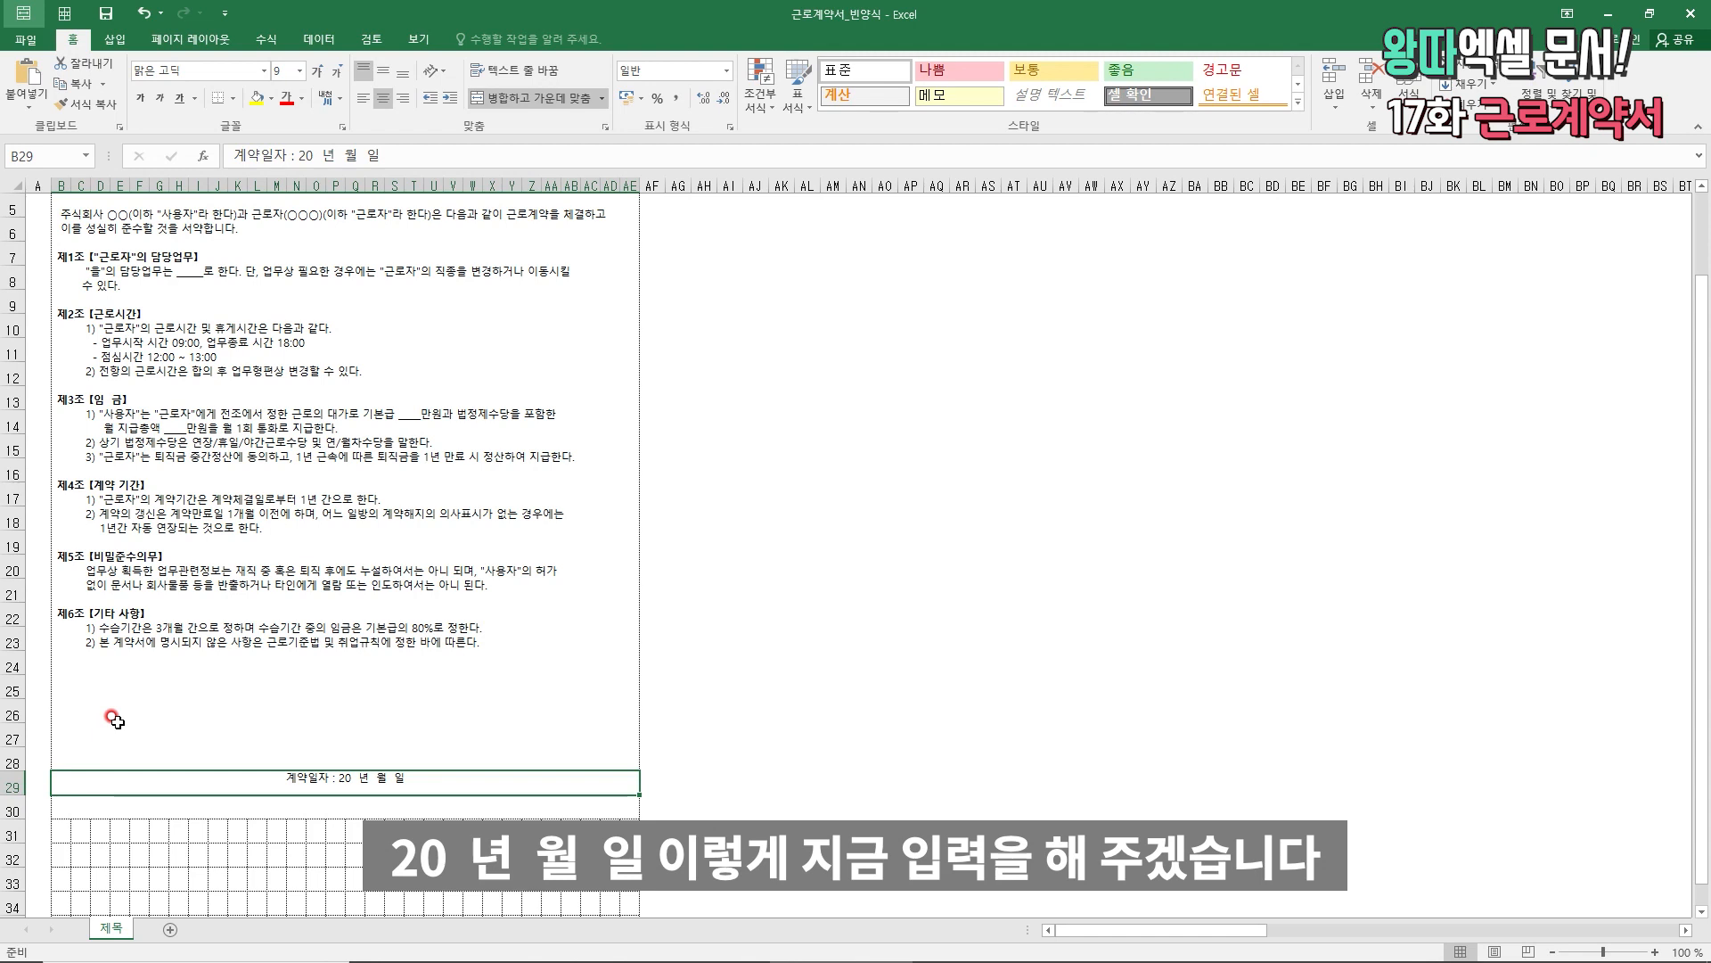
left_click(241, 714)
scroll(246, 719, "up", 2)
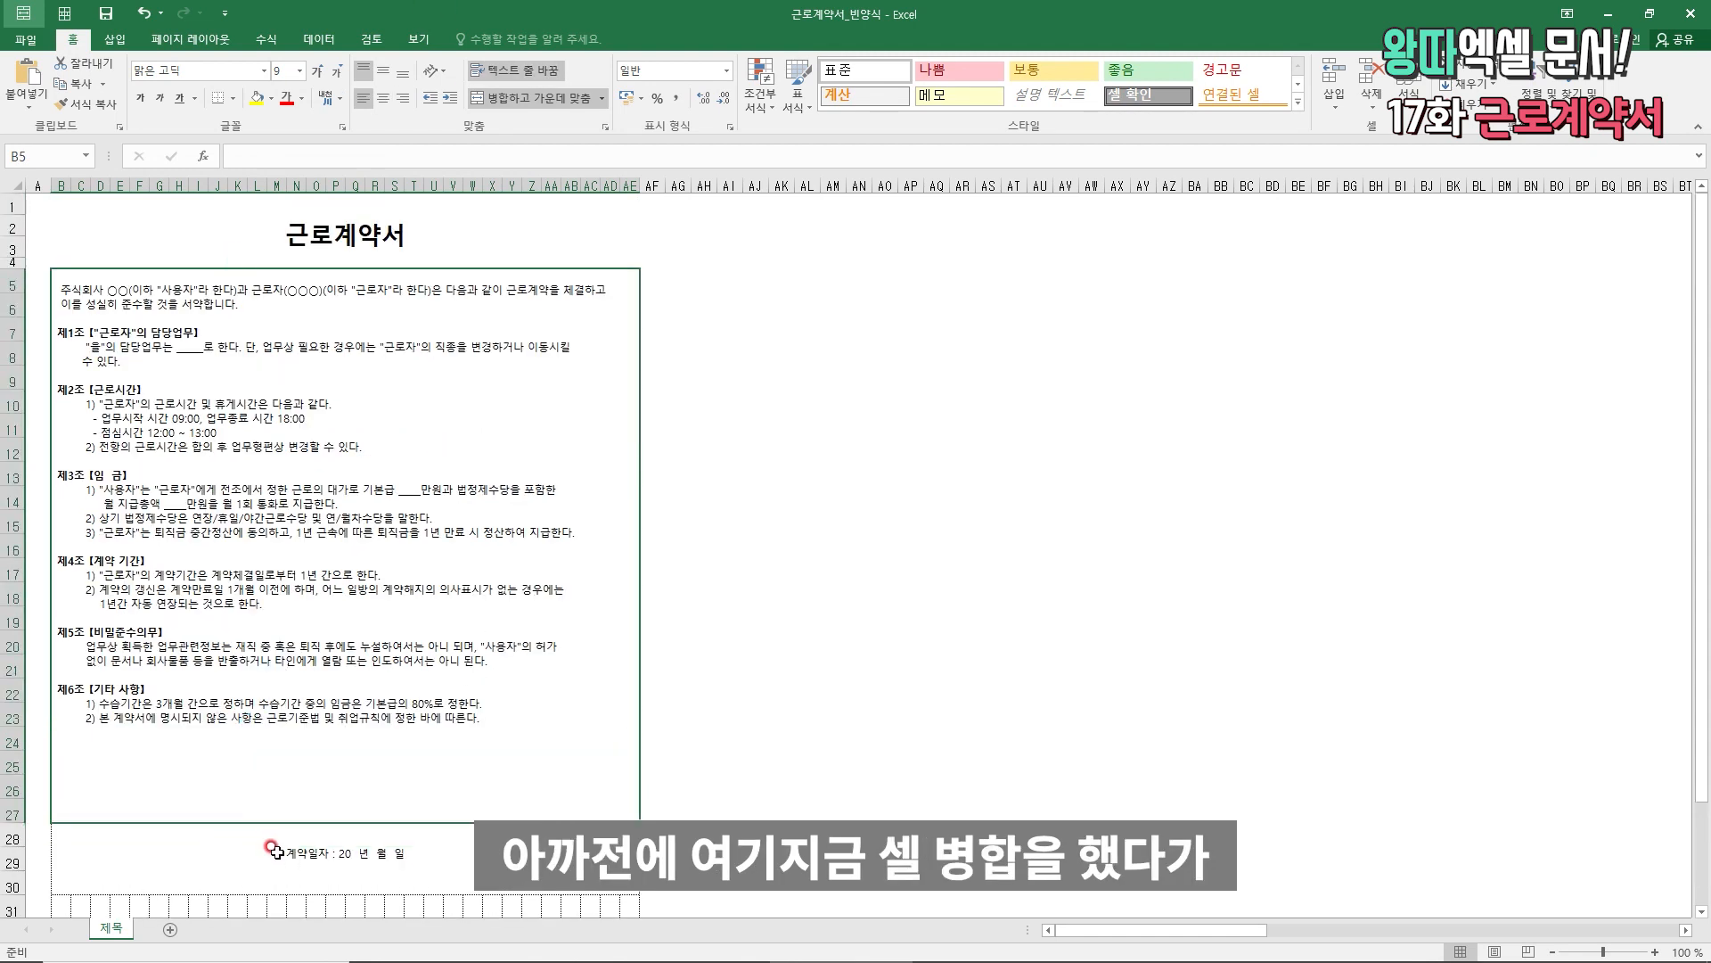
left_click_drag(86, 835, 218, 897)
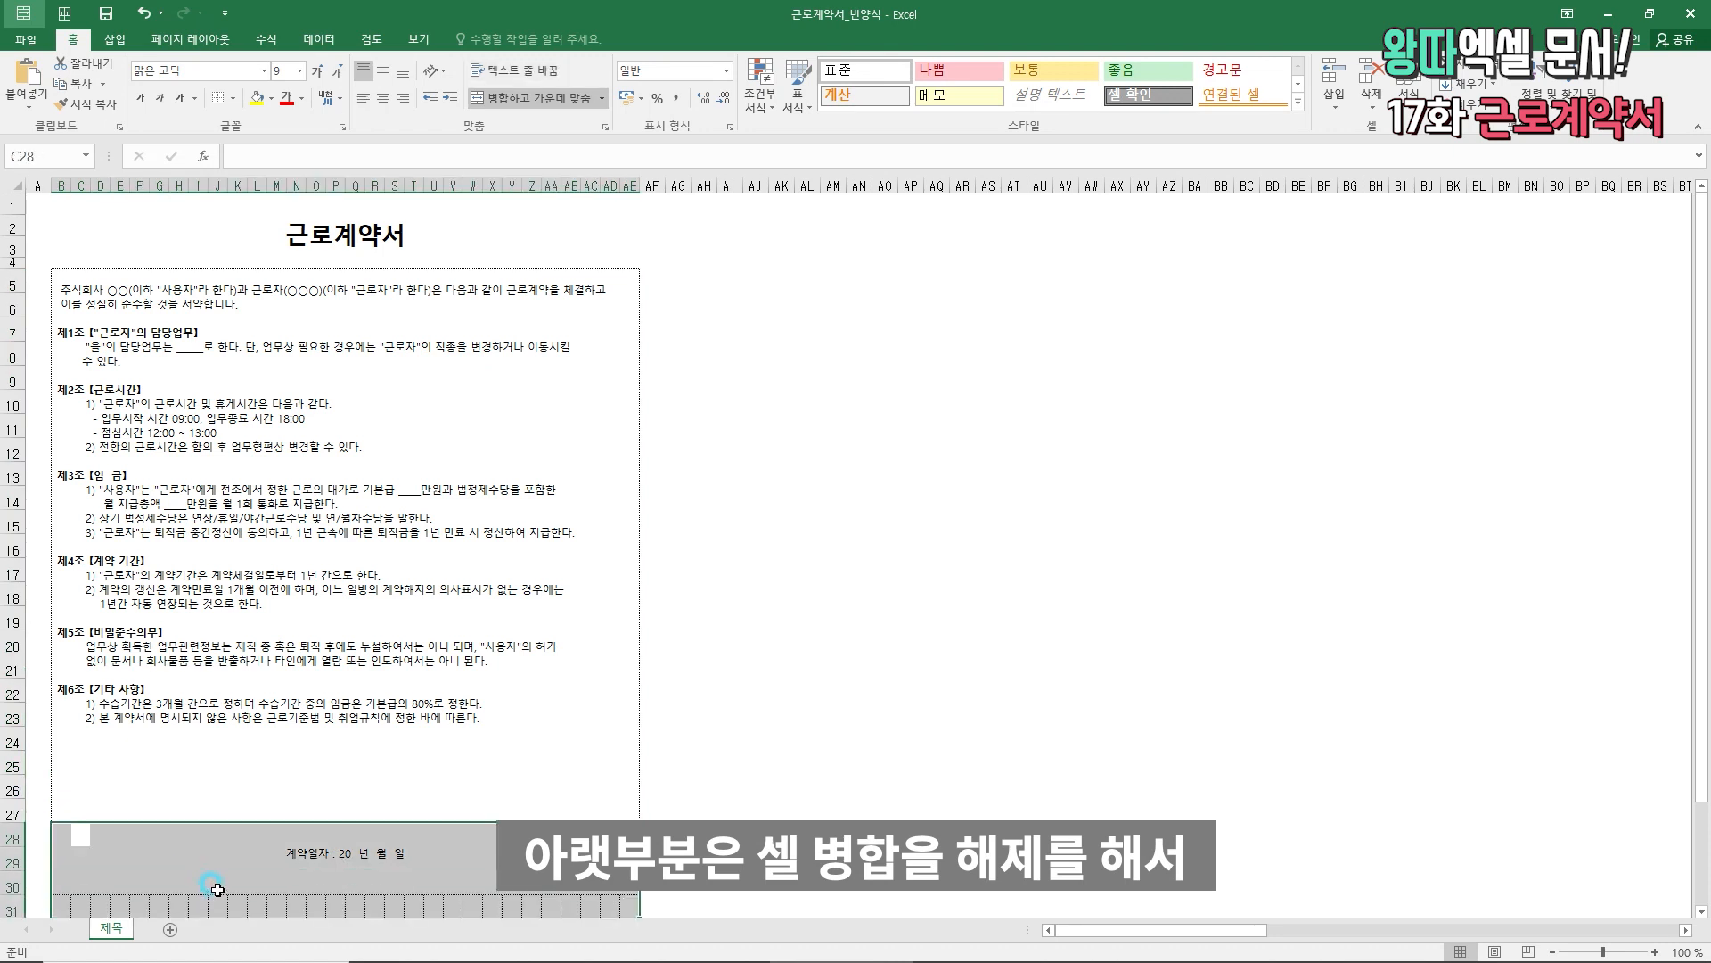
left_click(217, 862)
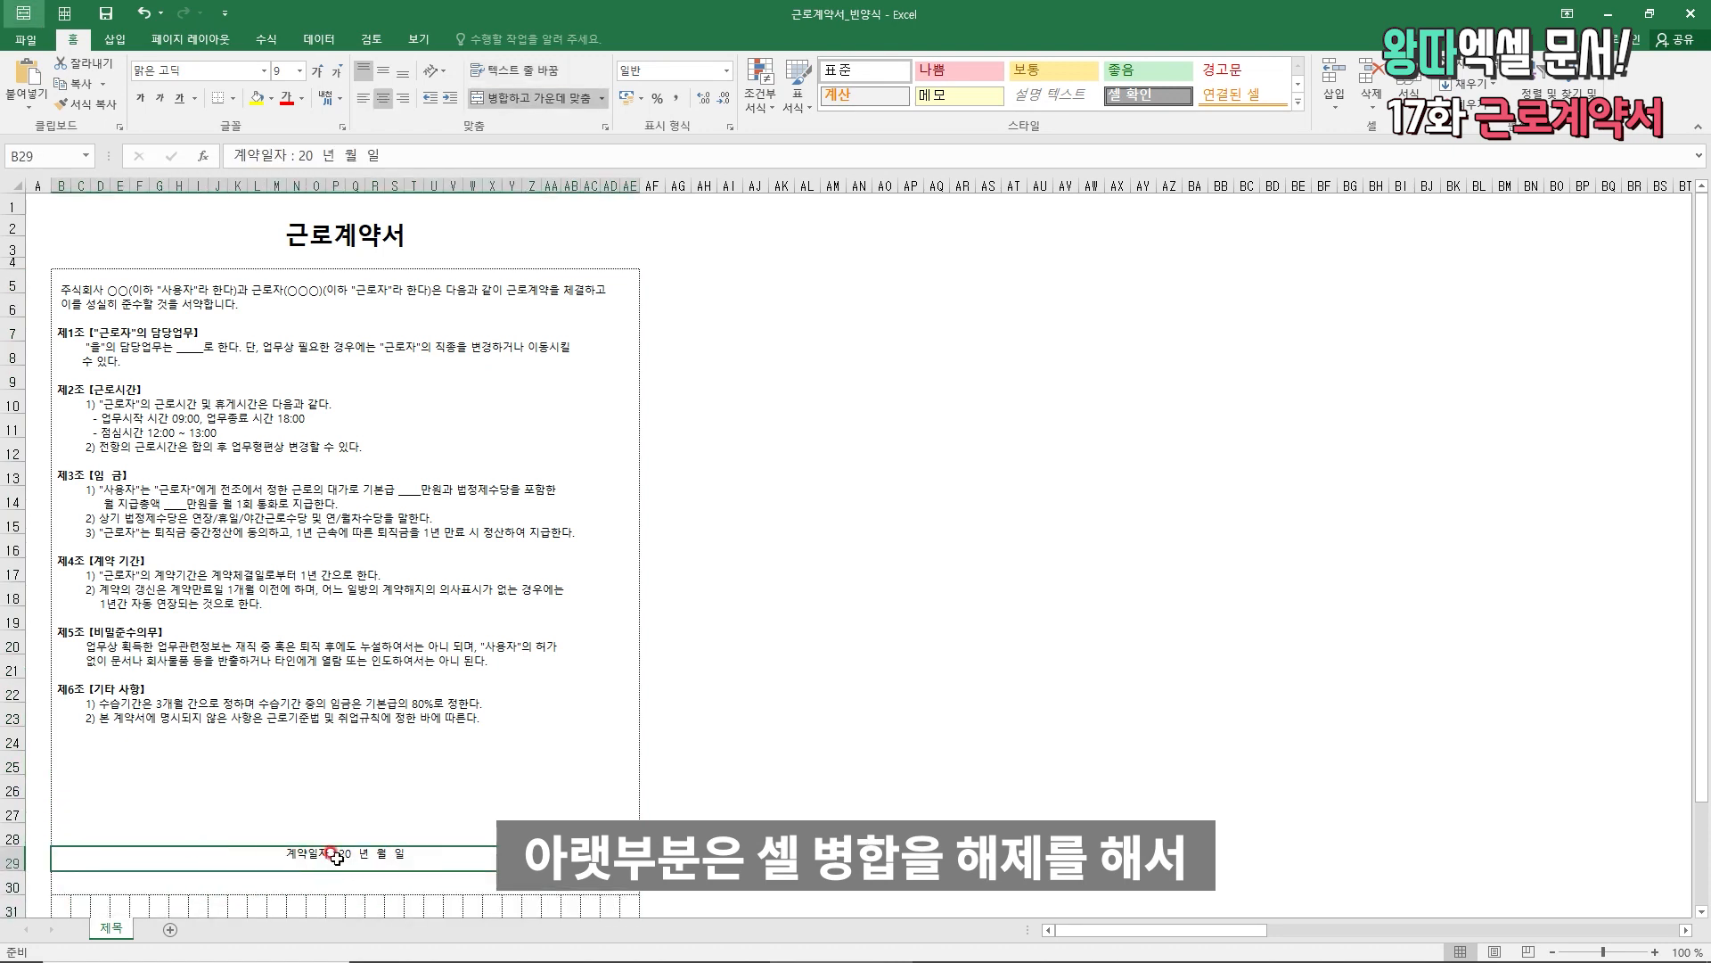
left_click(347, 800)
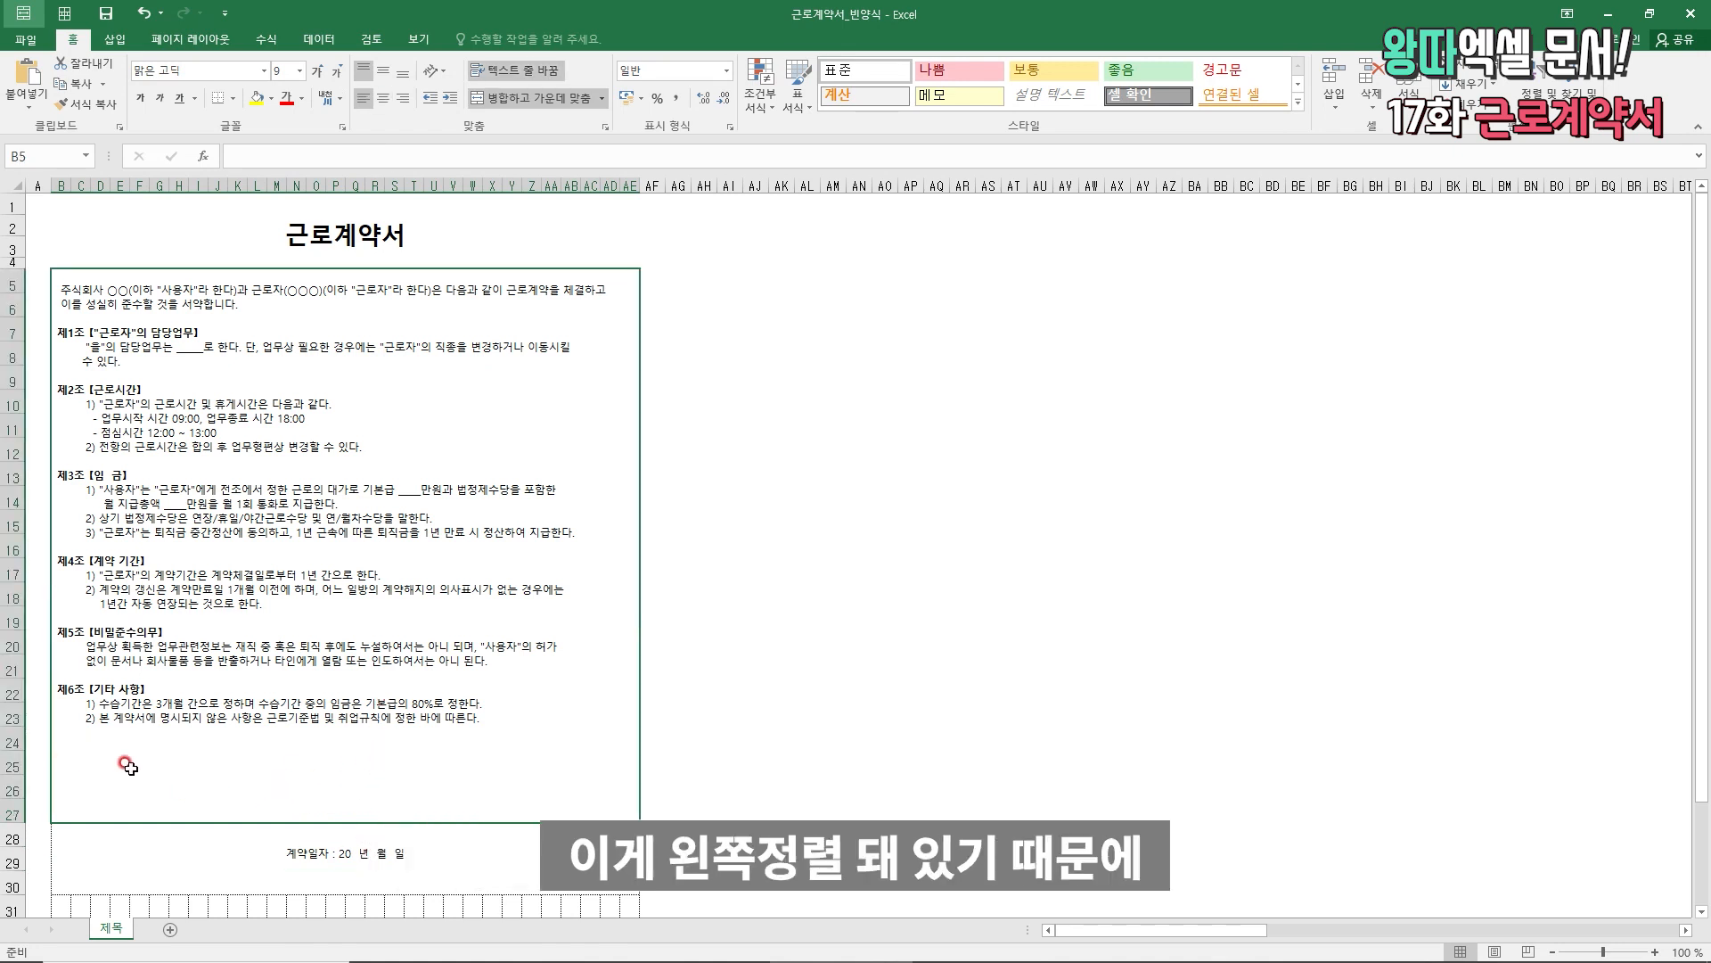
left_click(252, 880)
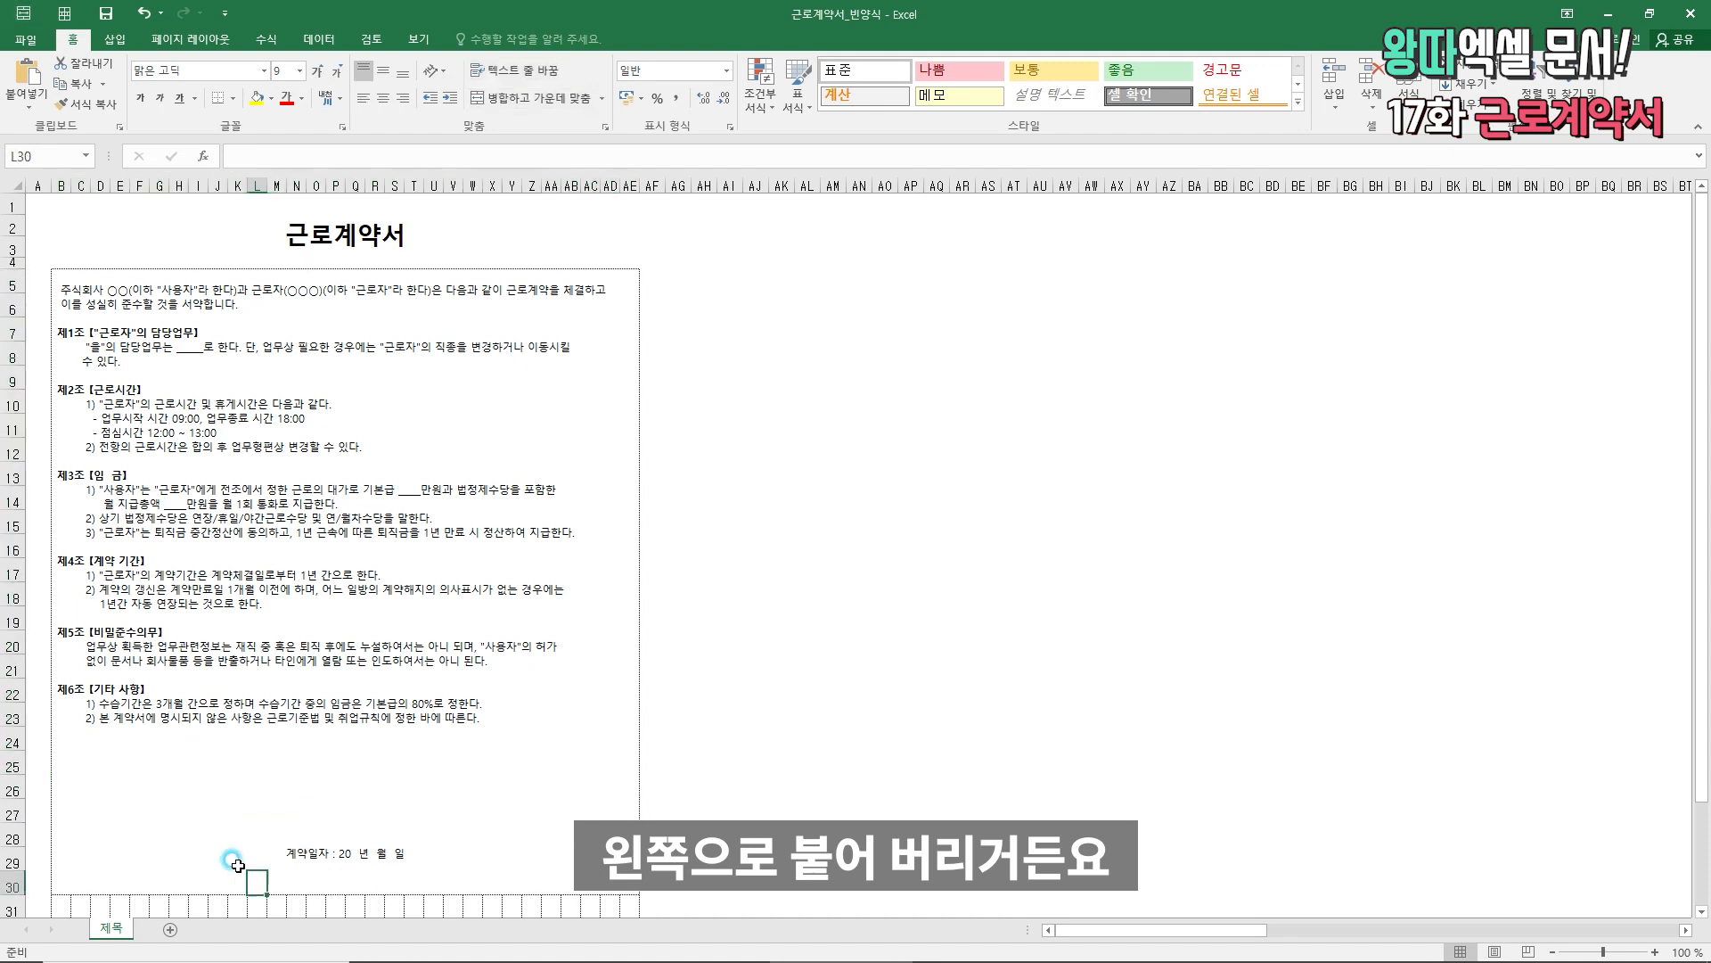
- Set both the horizontal and vertical text alignment of the 계약일자 cell to 가운데
left_click(235, 861)
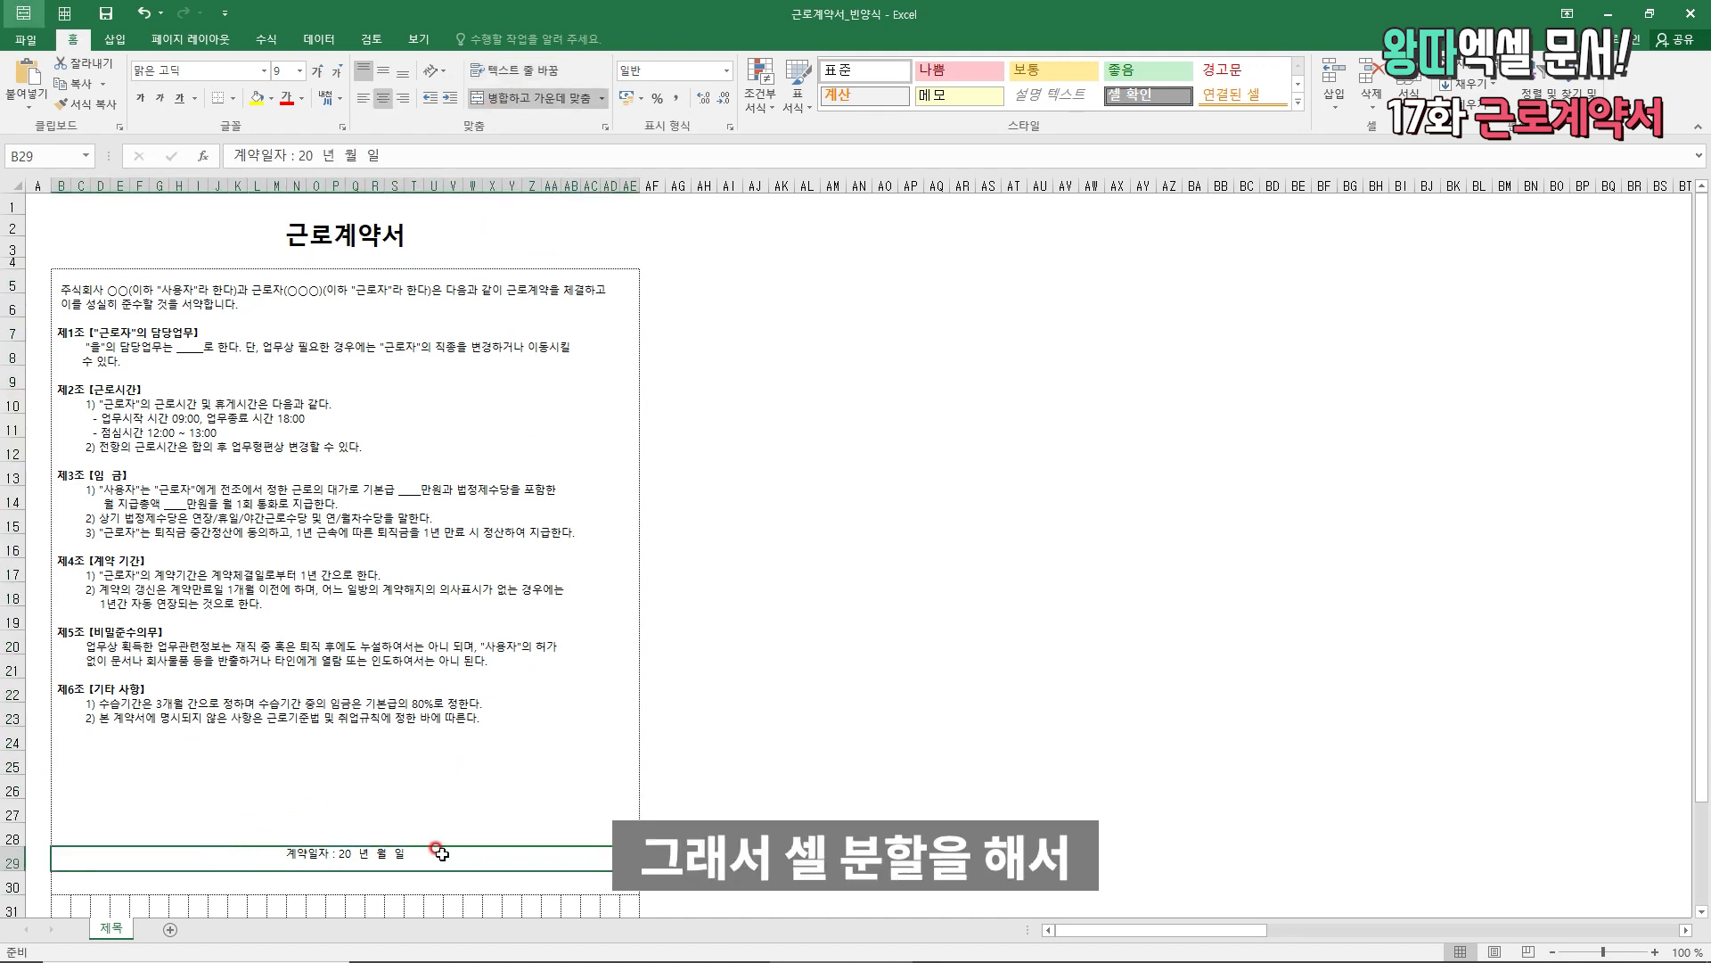
key("ctrl+1")
left_click(746, 347)
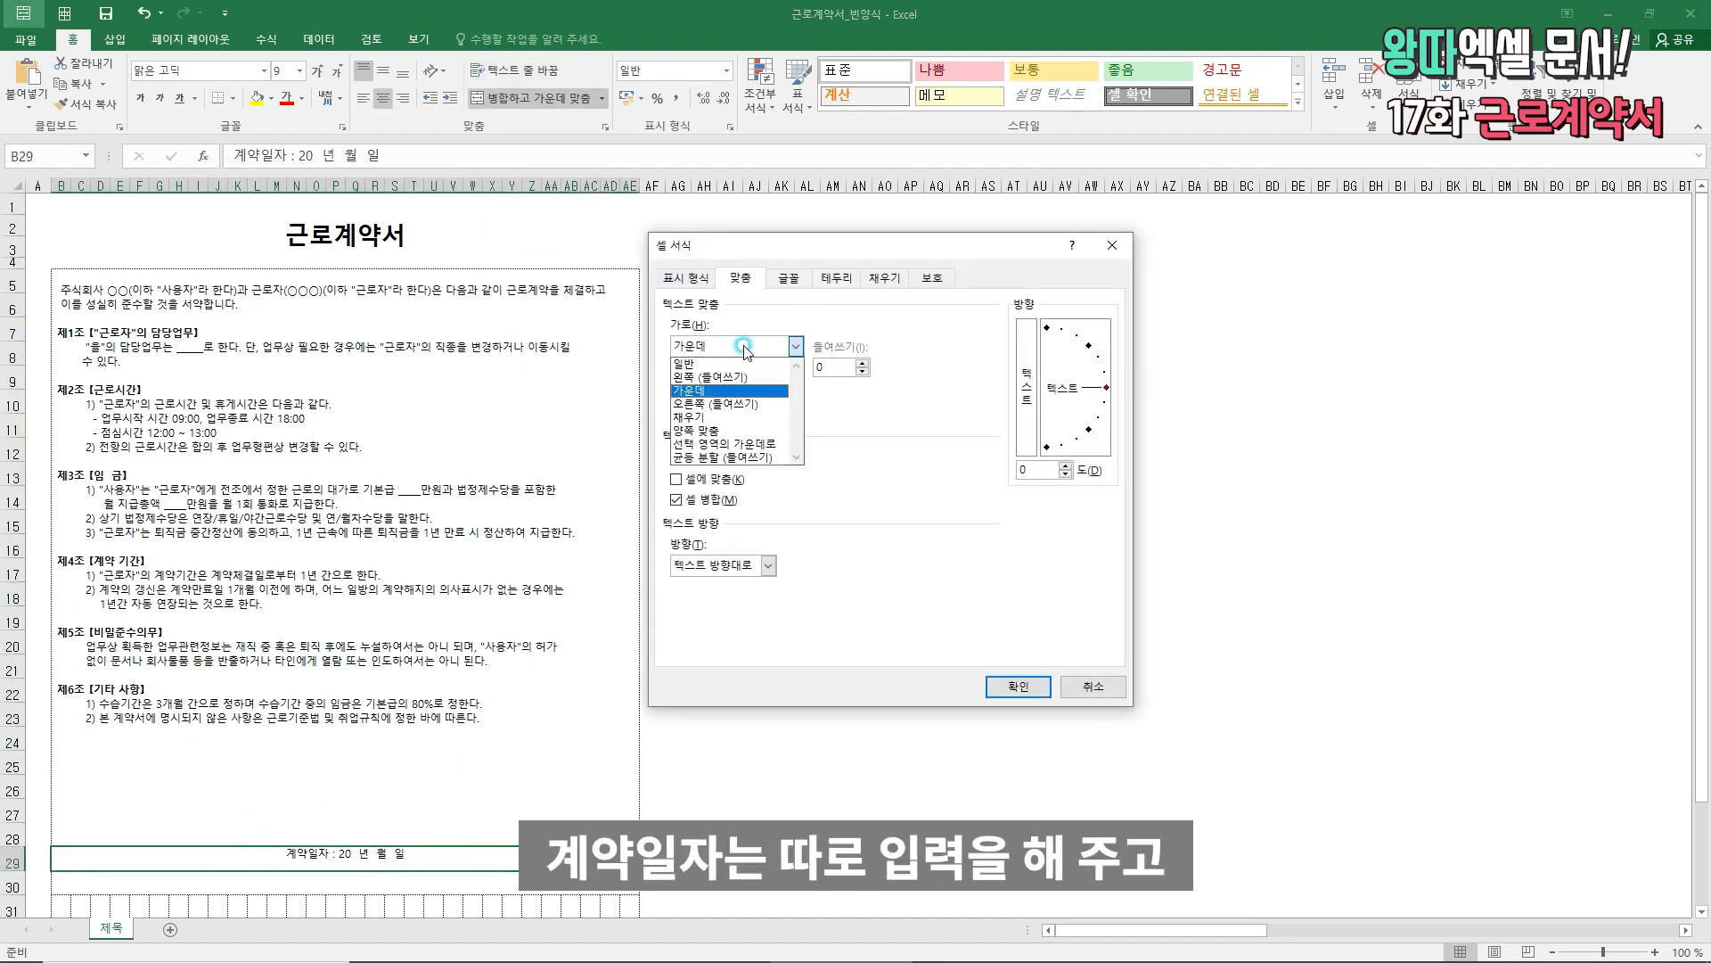
left_click(722, 392)
left_click(724, 390)
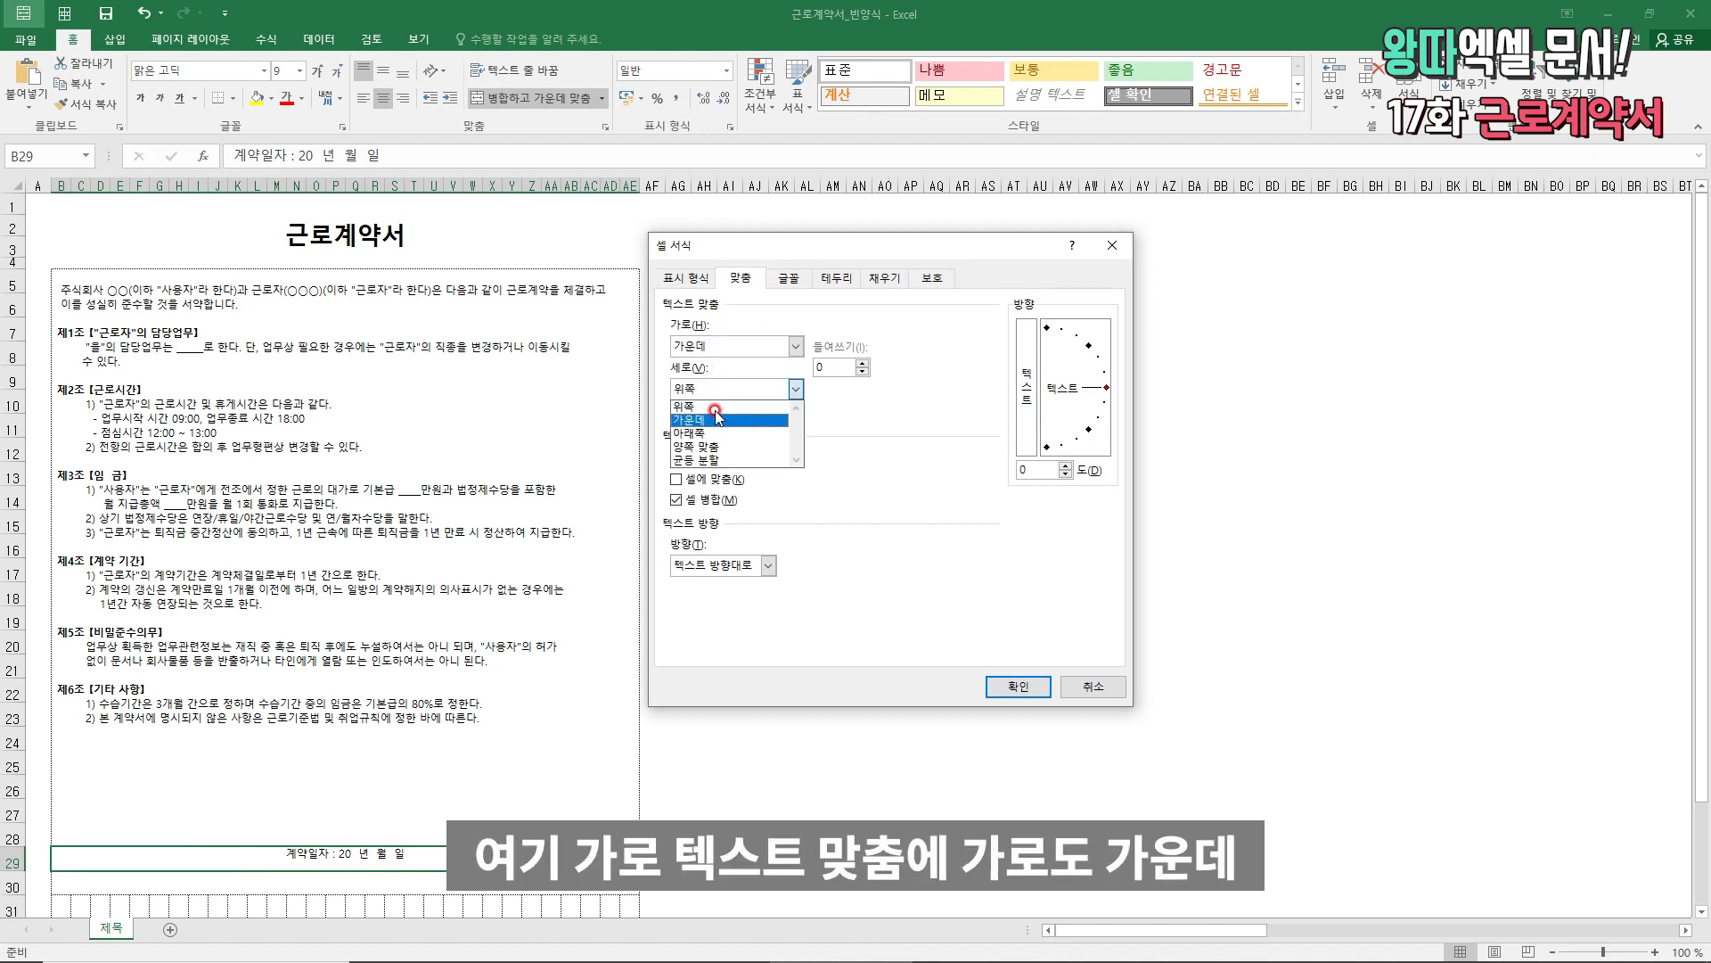
left_click(715, 419)
left_click(1016, 686)
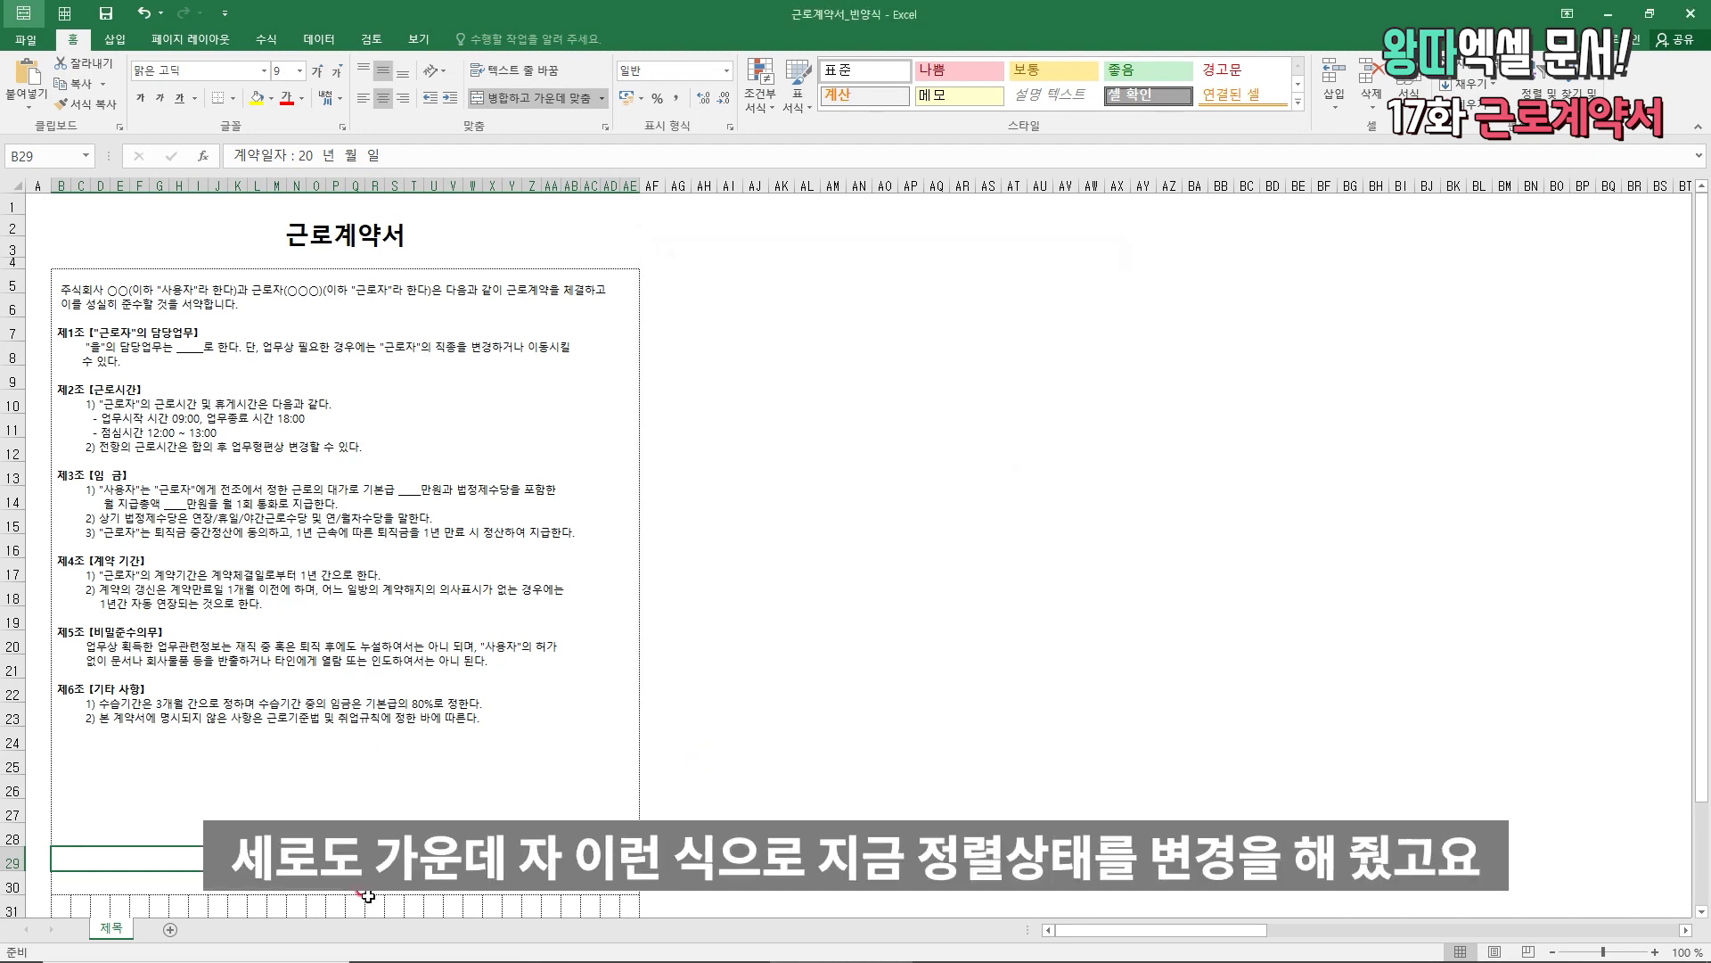
scroll(366, 803, "down", 2)
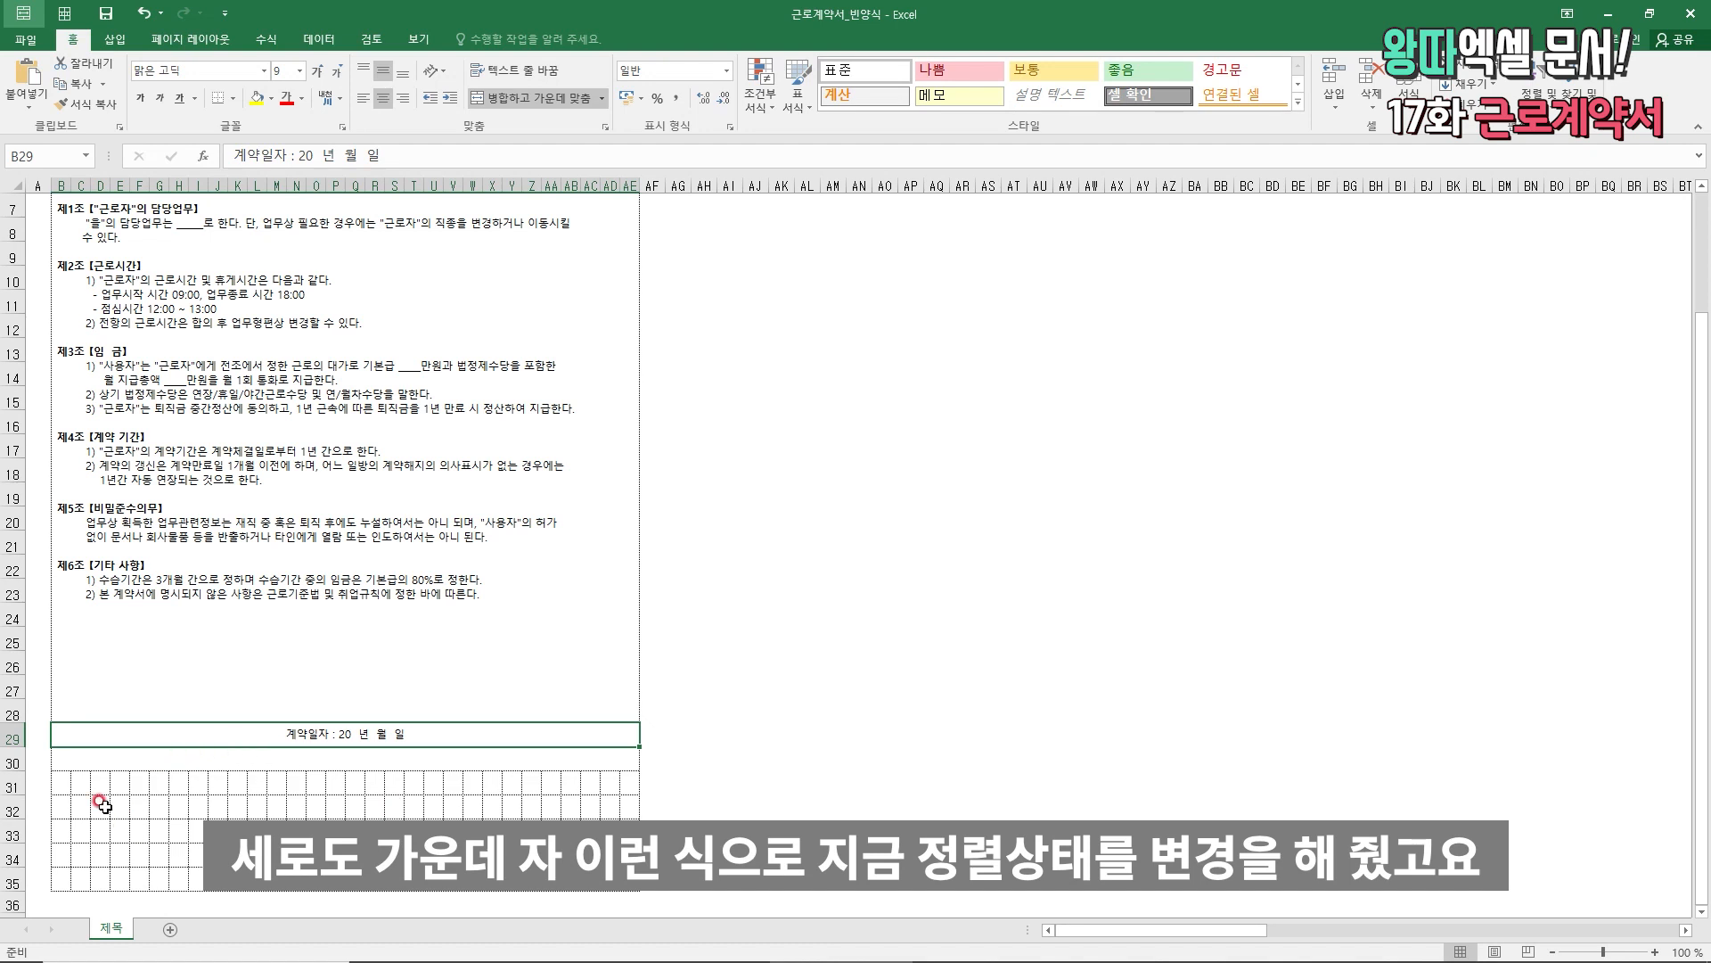
key("Down")
key("Down")
key("shift+Down")
key("shift+Down")
key("shift+Down")
key("shift+Down")
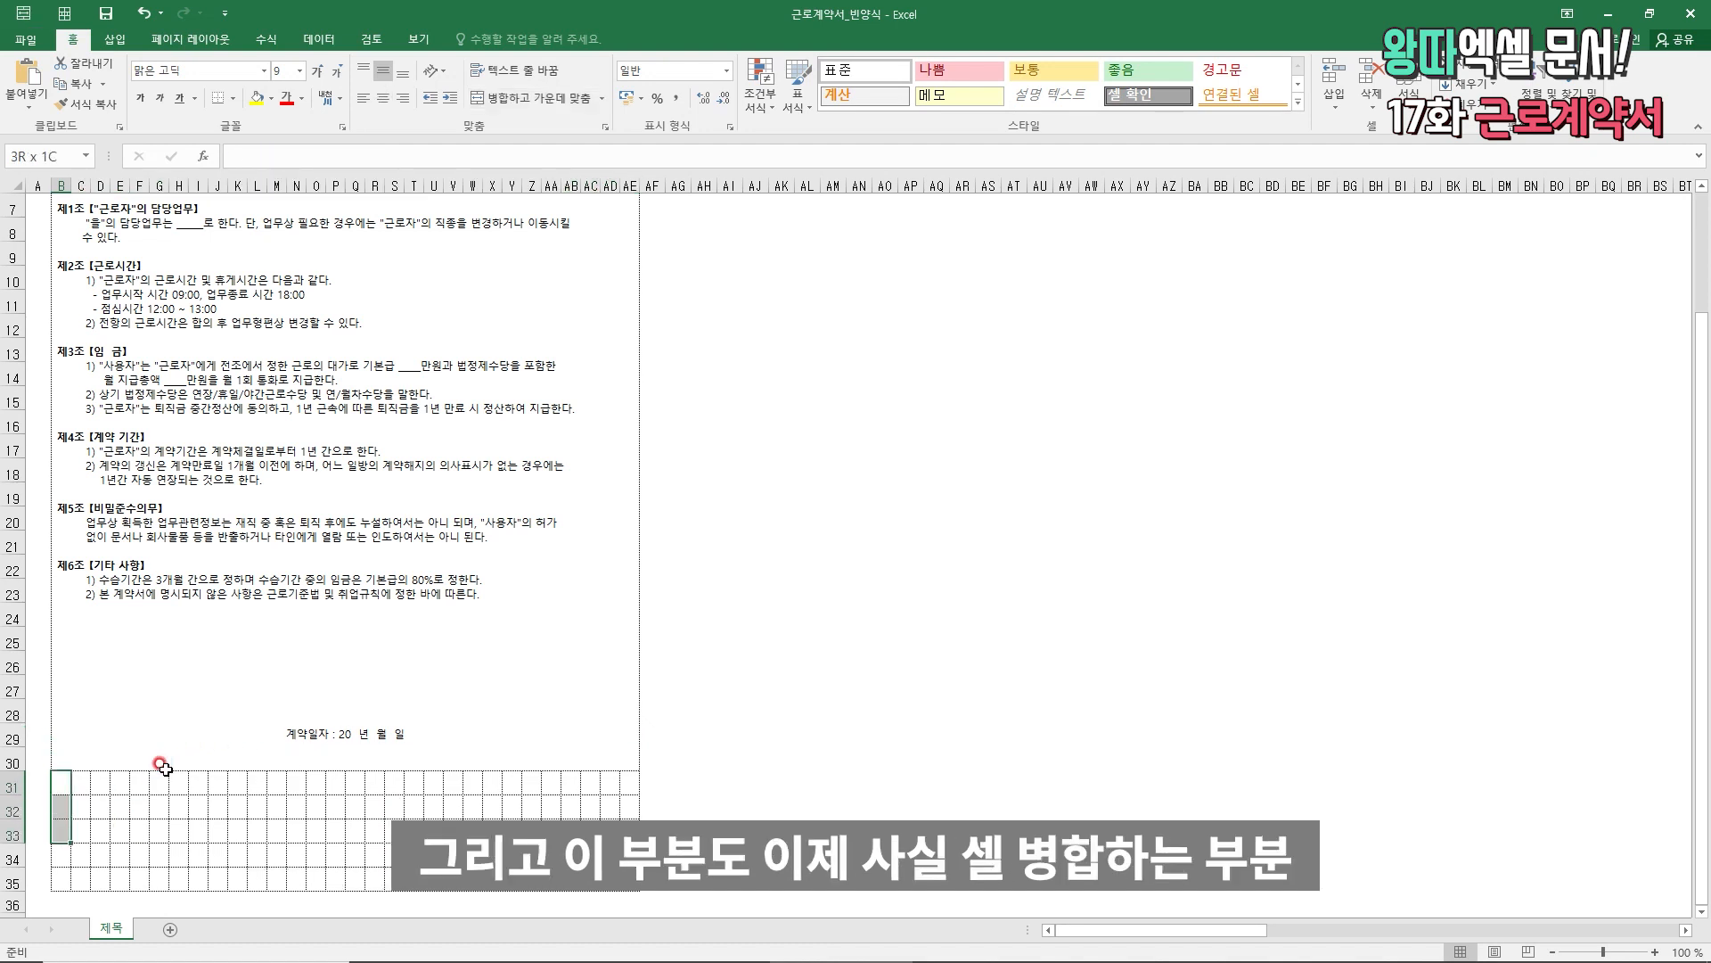
key("shift+Right")
key("shift+Right")
key("alt+h")
key("m")
key("c")
key("Up")
key("Down")
key("ctrl+z")
- Merge B31:D35 below the contract date and enter 사용자 as its label
key("Up")
key("Down")
key("shift+Down")
key("shift+Down")
key("shift+Down")
key("shift+Down")
key("shift+Right")
key("shift+Right")
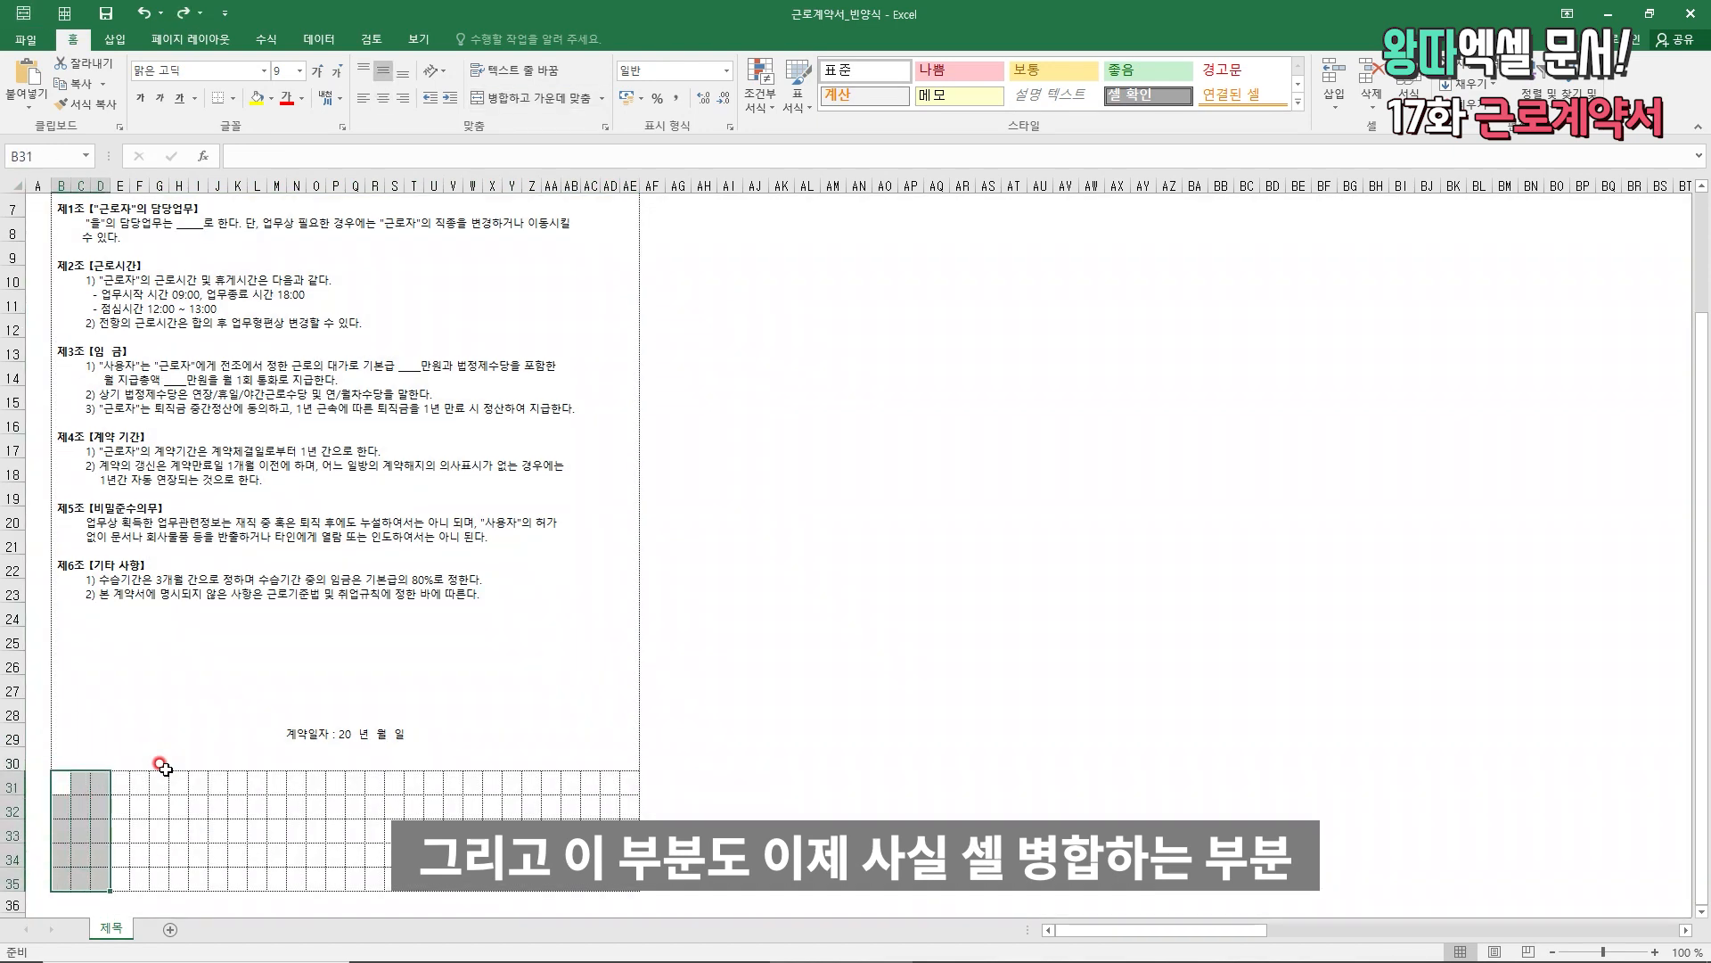
key("ctrl+y")
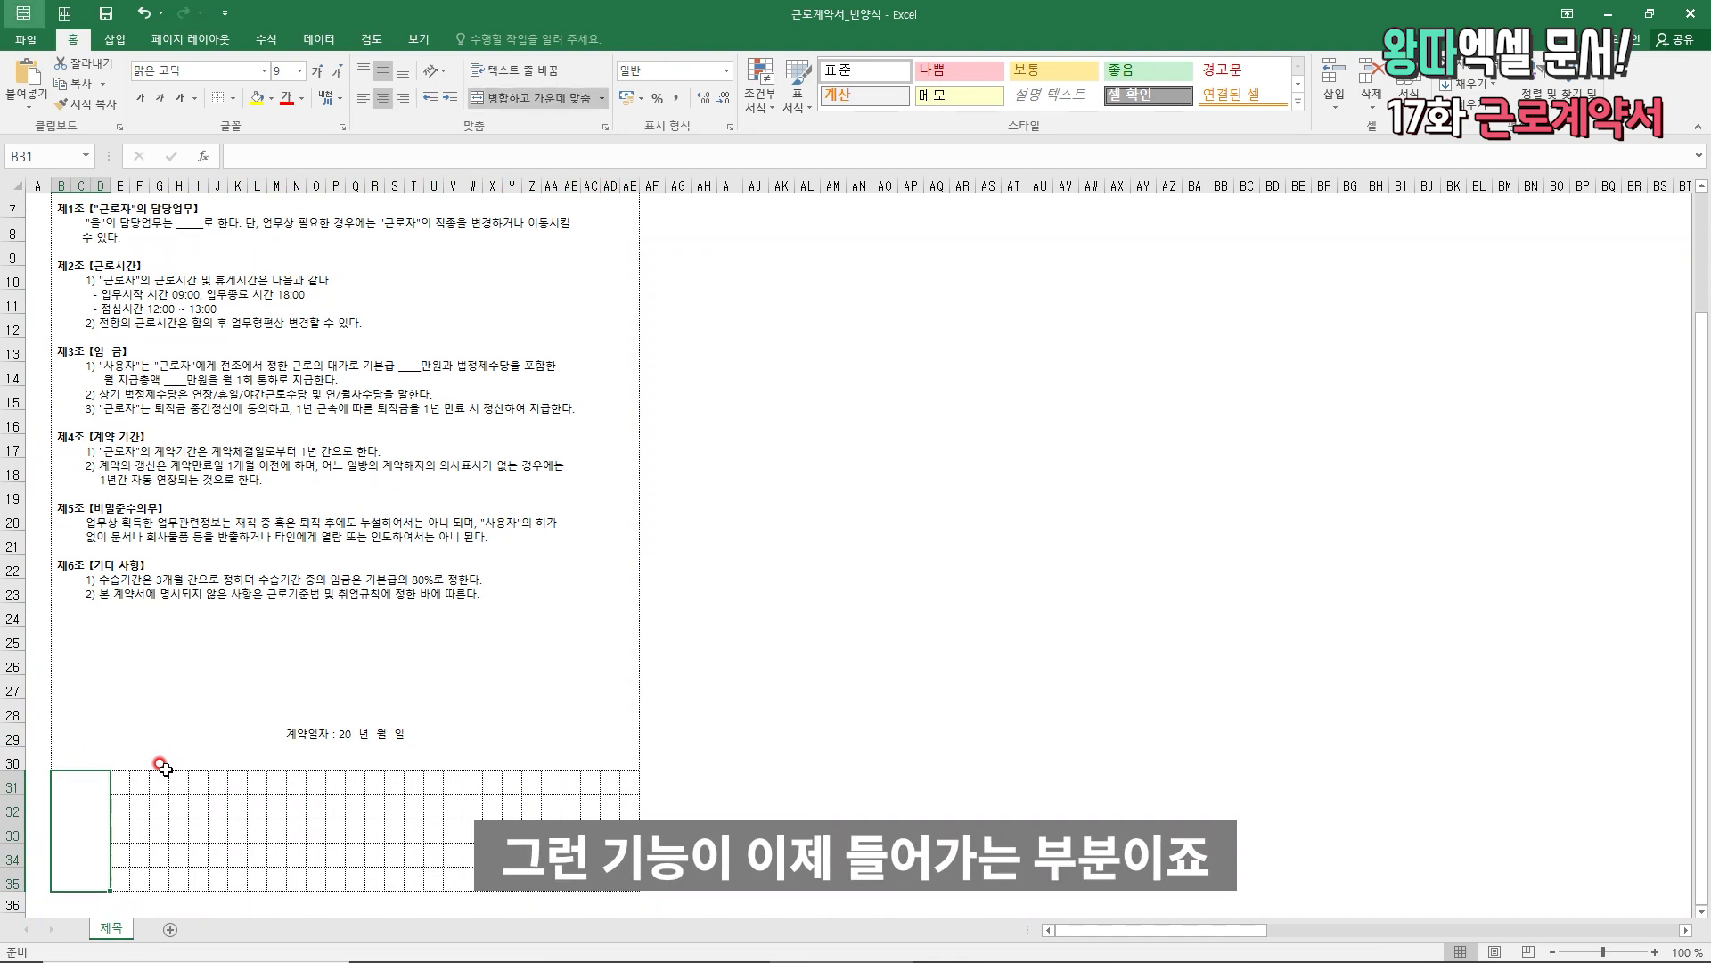
type("사용")
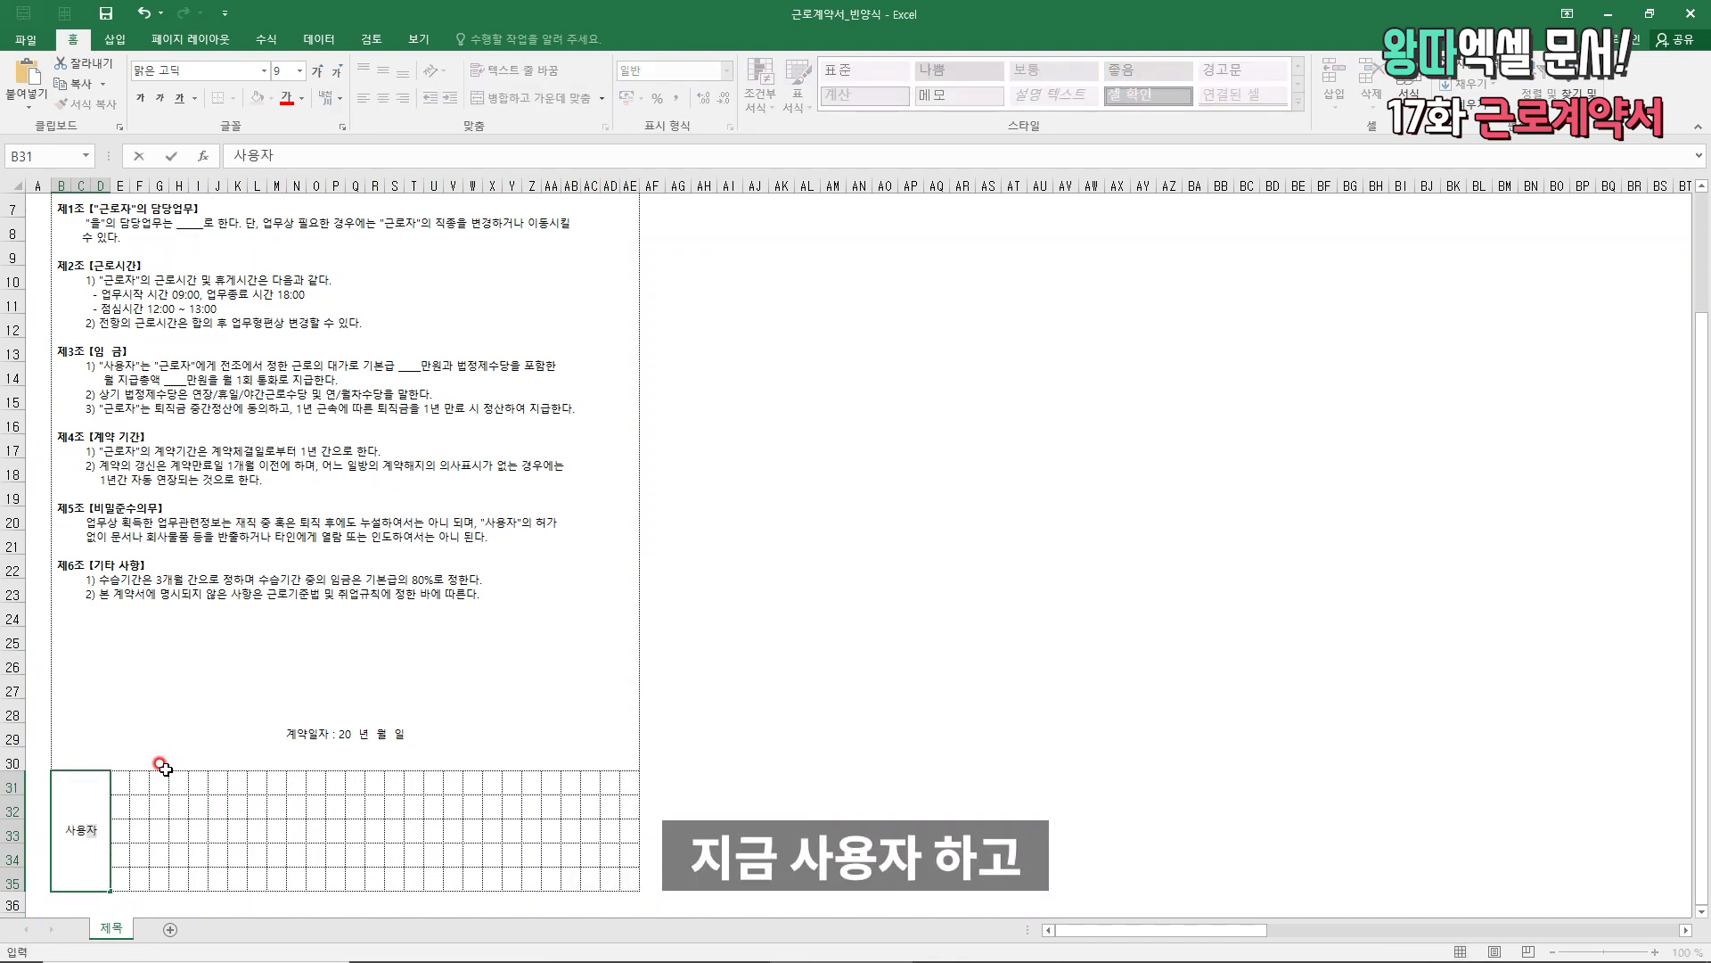
type("자")
key("Return")
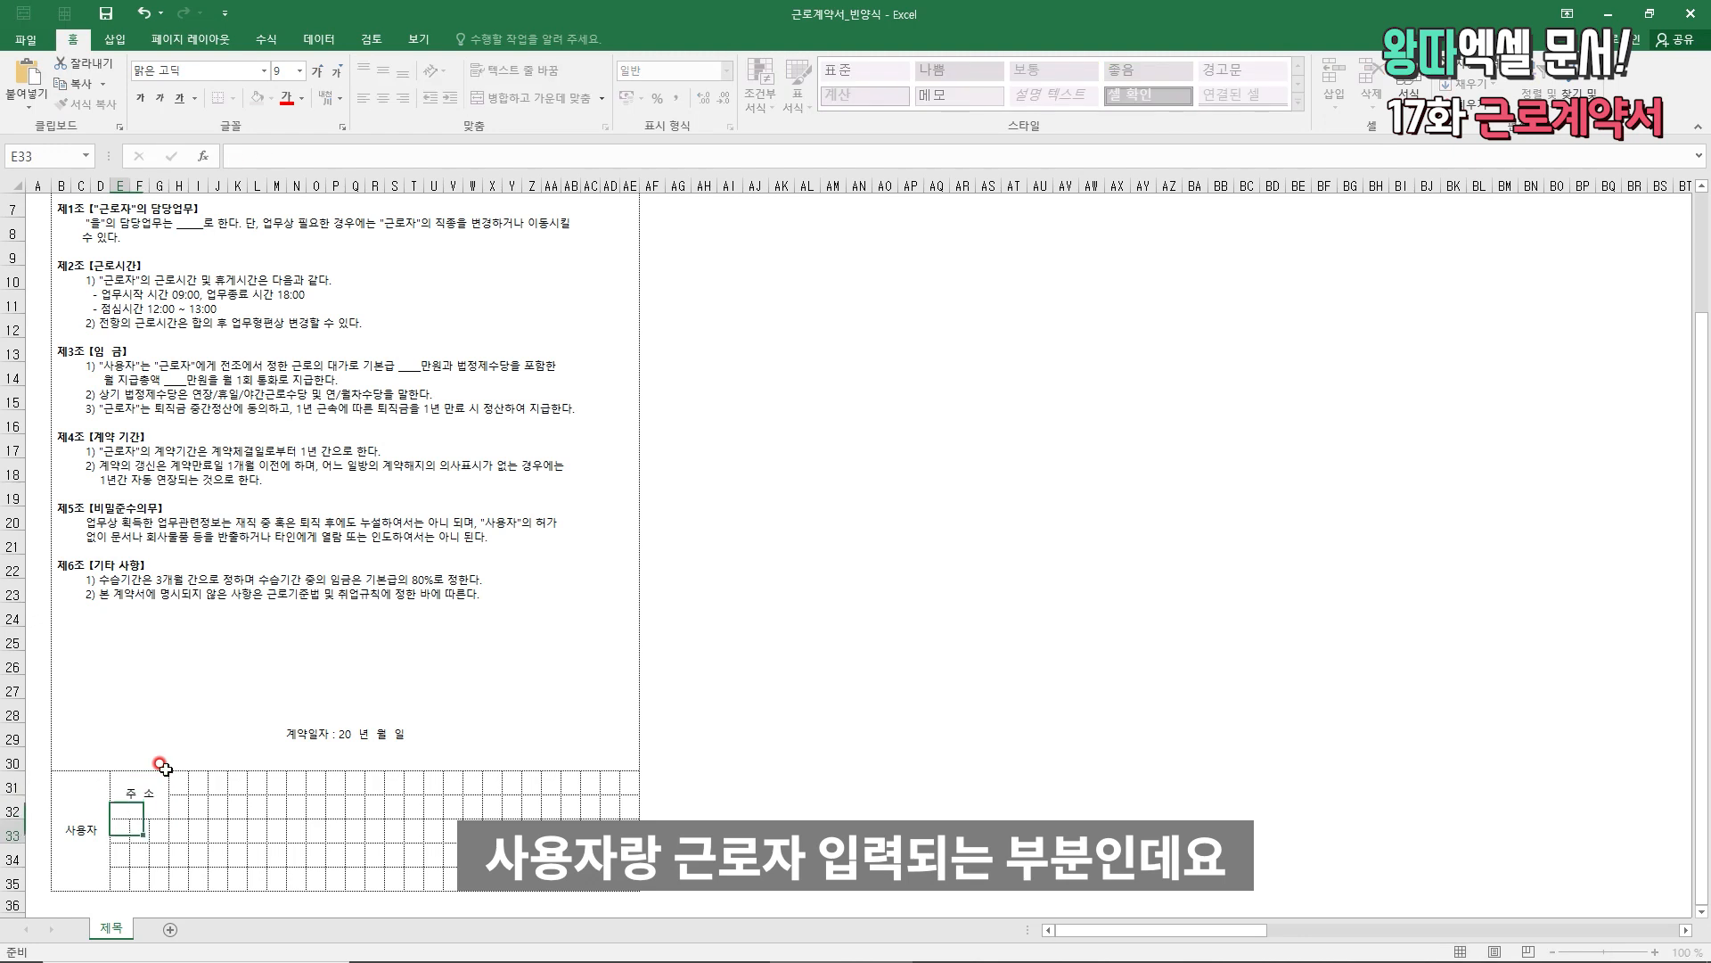
- Create merged label cells in columns E to G of rows 33 to 35 reading 회사명, 대표자 and 연락처
key("shift+Right")
key("shift+Right")
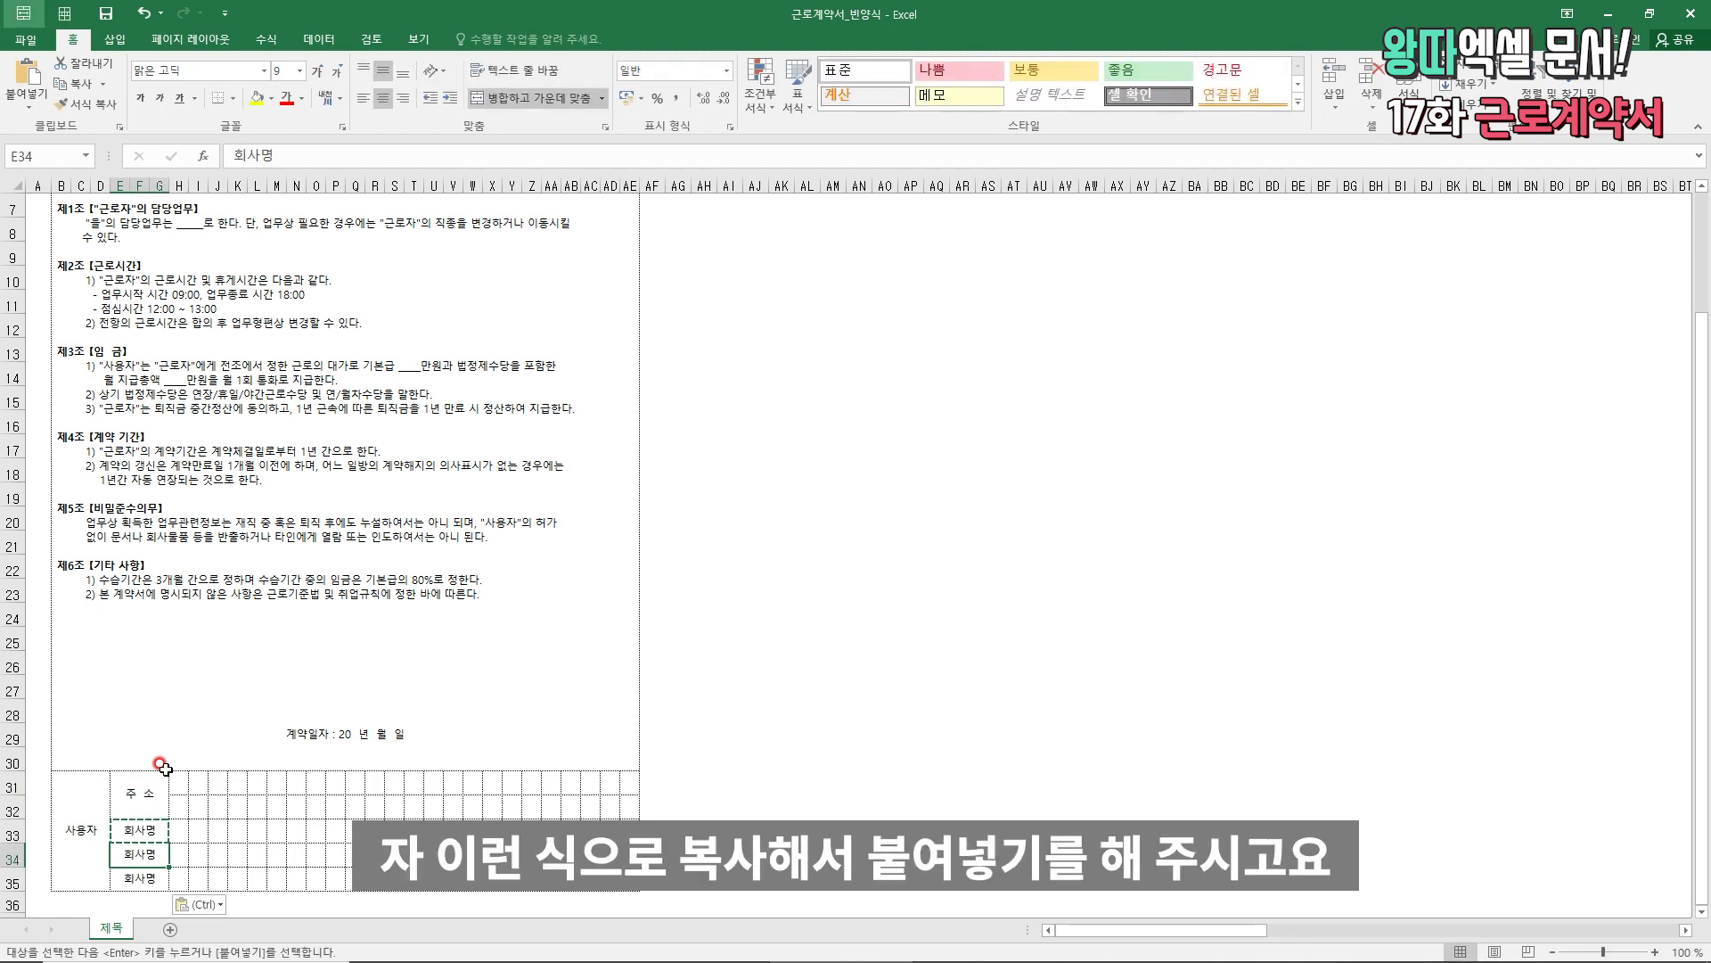
type("대표자")
key("Return")
type("연락")
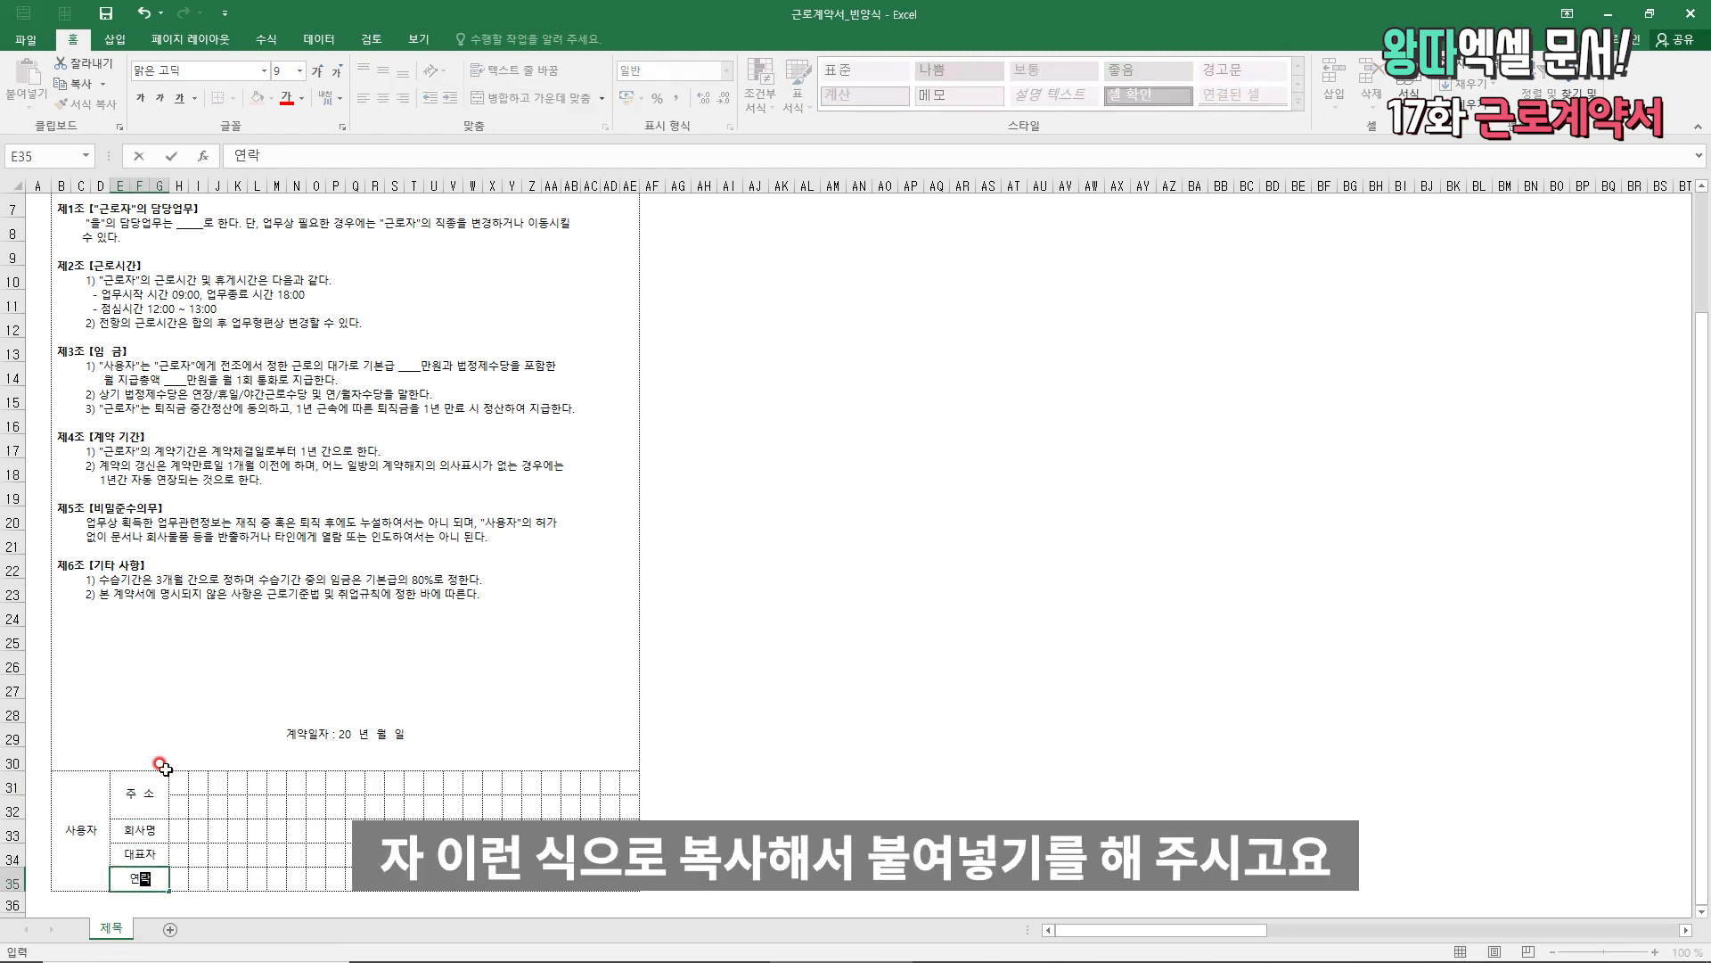
type("처")
- Merge H31:P32 into one entry cell beside the 주 소 label
left_click_drag(179, 782, 335, 807)
key("alt+h")
key("m")
key("c")
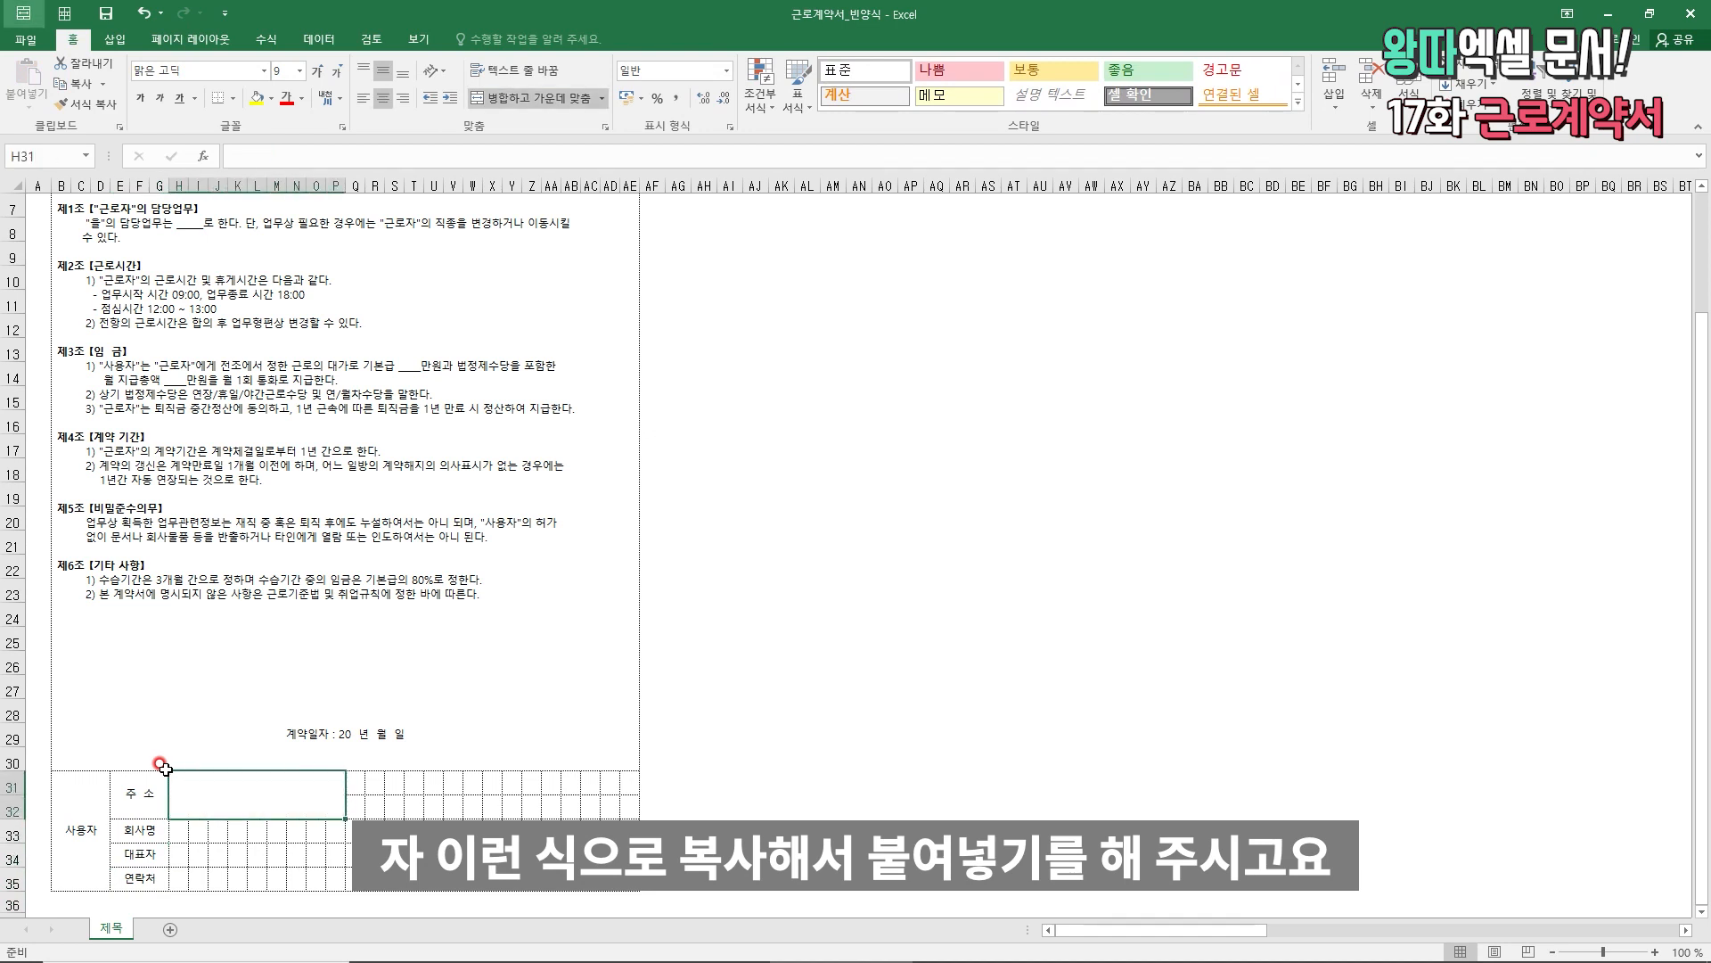
- Merge H33:P33 into one entry cell beside the 회사명 label
key("Down")
key("shift+Right")
key("shift+Right")
key("shift+Right")
key("shift+Right")
key("shift+Right")
key("shift+Right")
key("shift+Right")
key("shift+Right")
key("alt+h")
key("m")
key("c")
- Copy the merged 회사명 entry cell to rows 34 and 35 beside 대표자 and 연락처
key("ctrl+c")
key("Down")
key("ctrl+v")
key("Down")
key("ctrl+v")
key("Up")
key("Up")
key("Up")
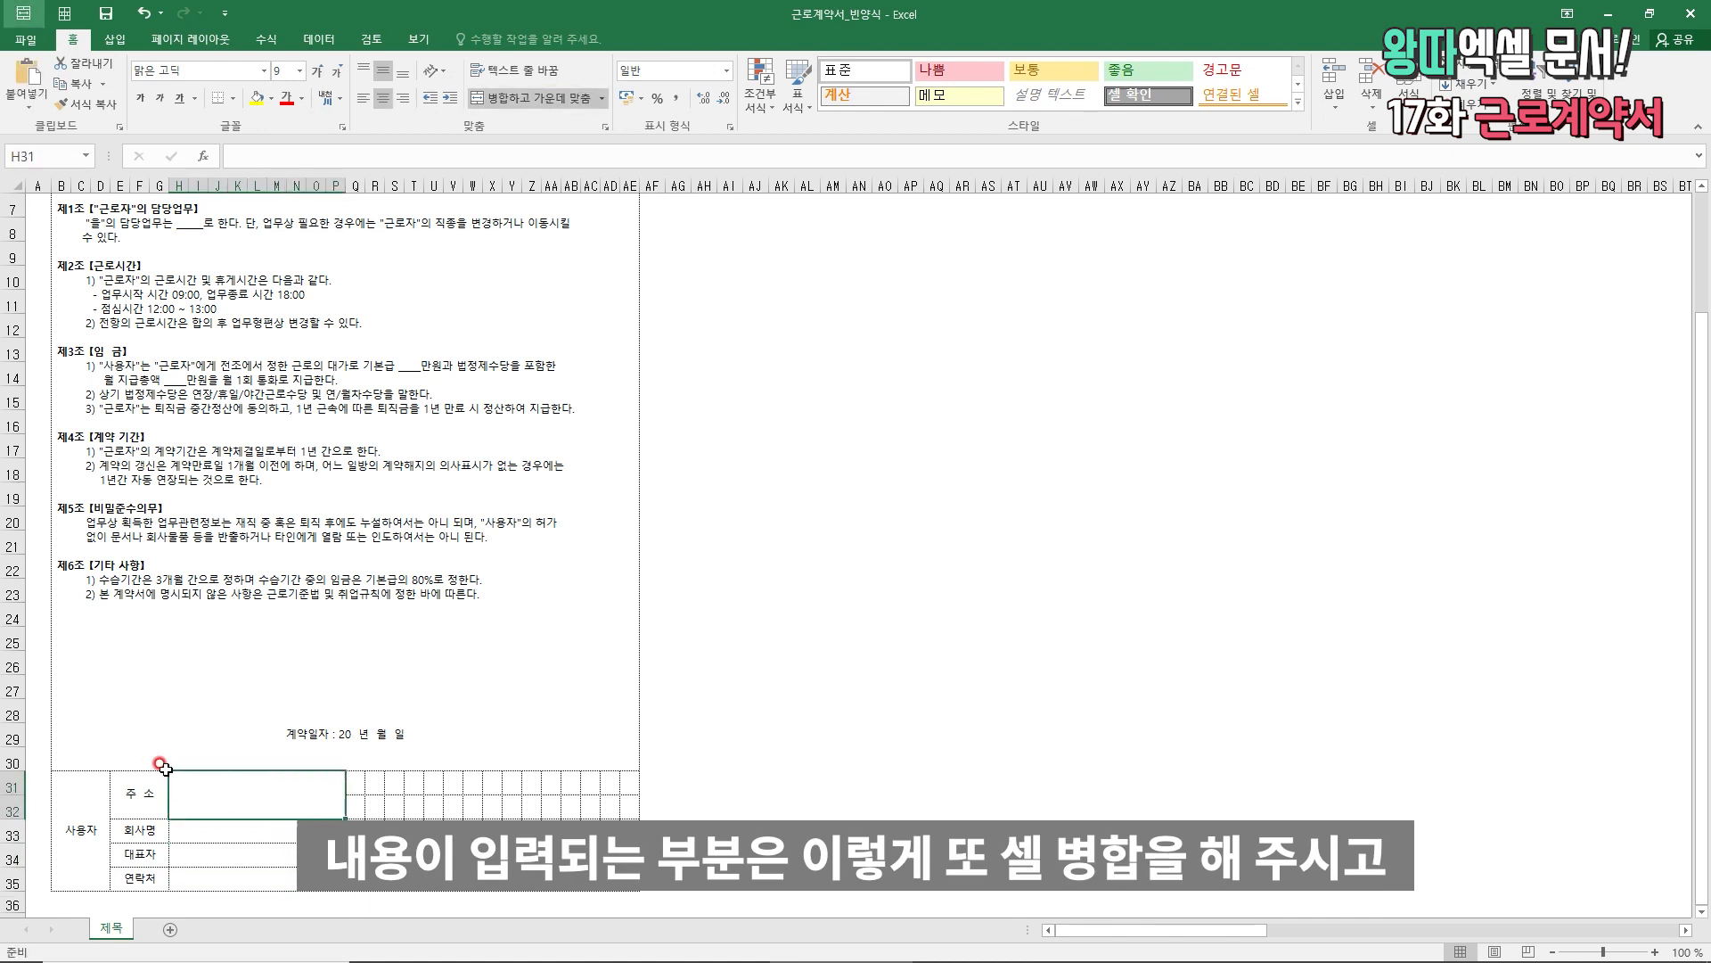
key("Escape")
- Copy the whole 사용자 block B31:P35 to the empty half of the table starting at Q31
key("Left")
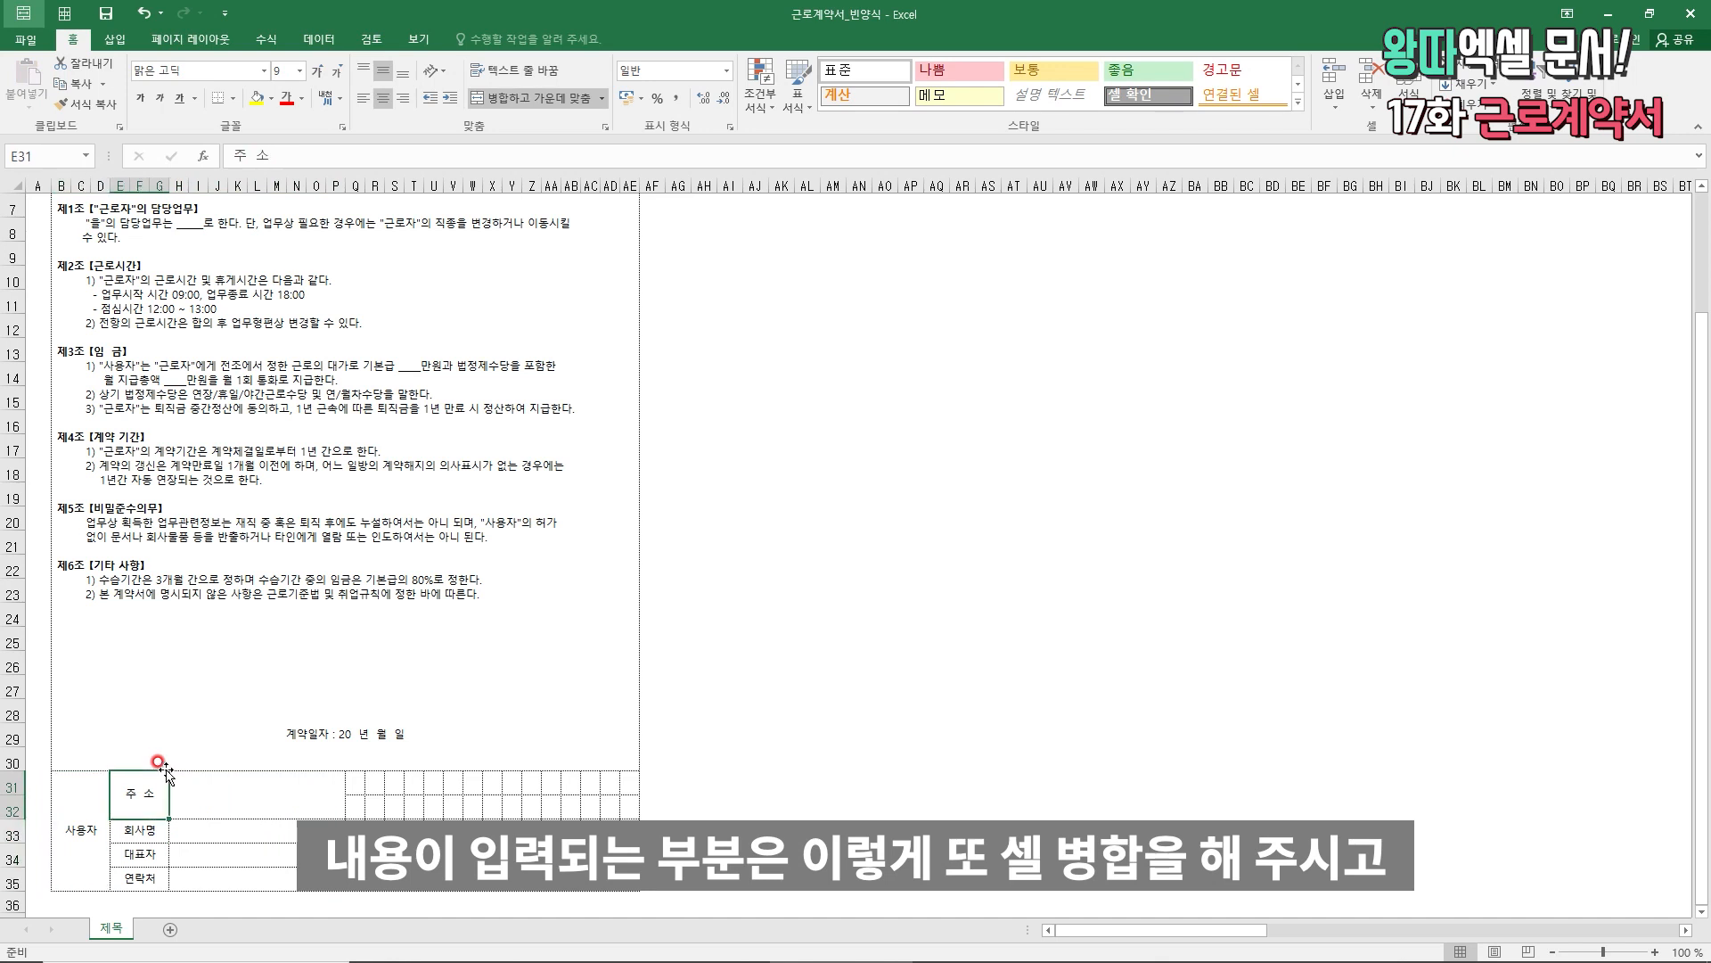
key("Right")
key("shift+Left")
key("shift+Left")
key("ctrl+c")
key("Right")
key("Up")
key("ctrl+v")
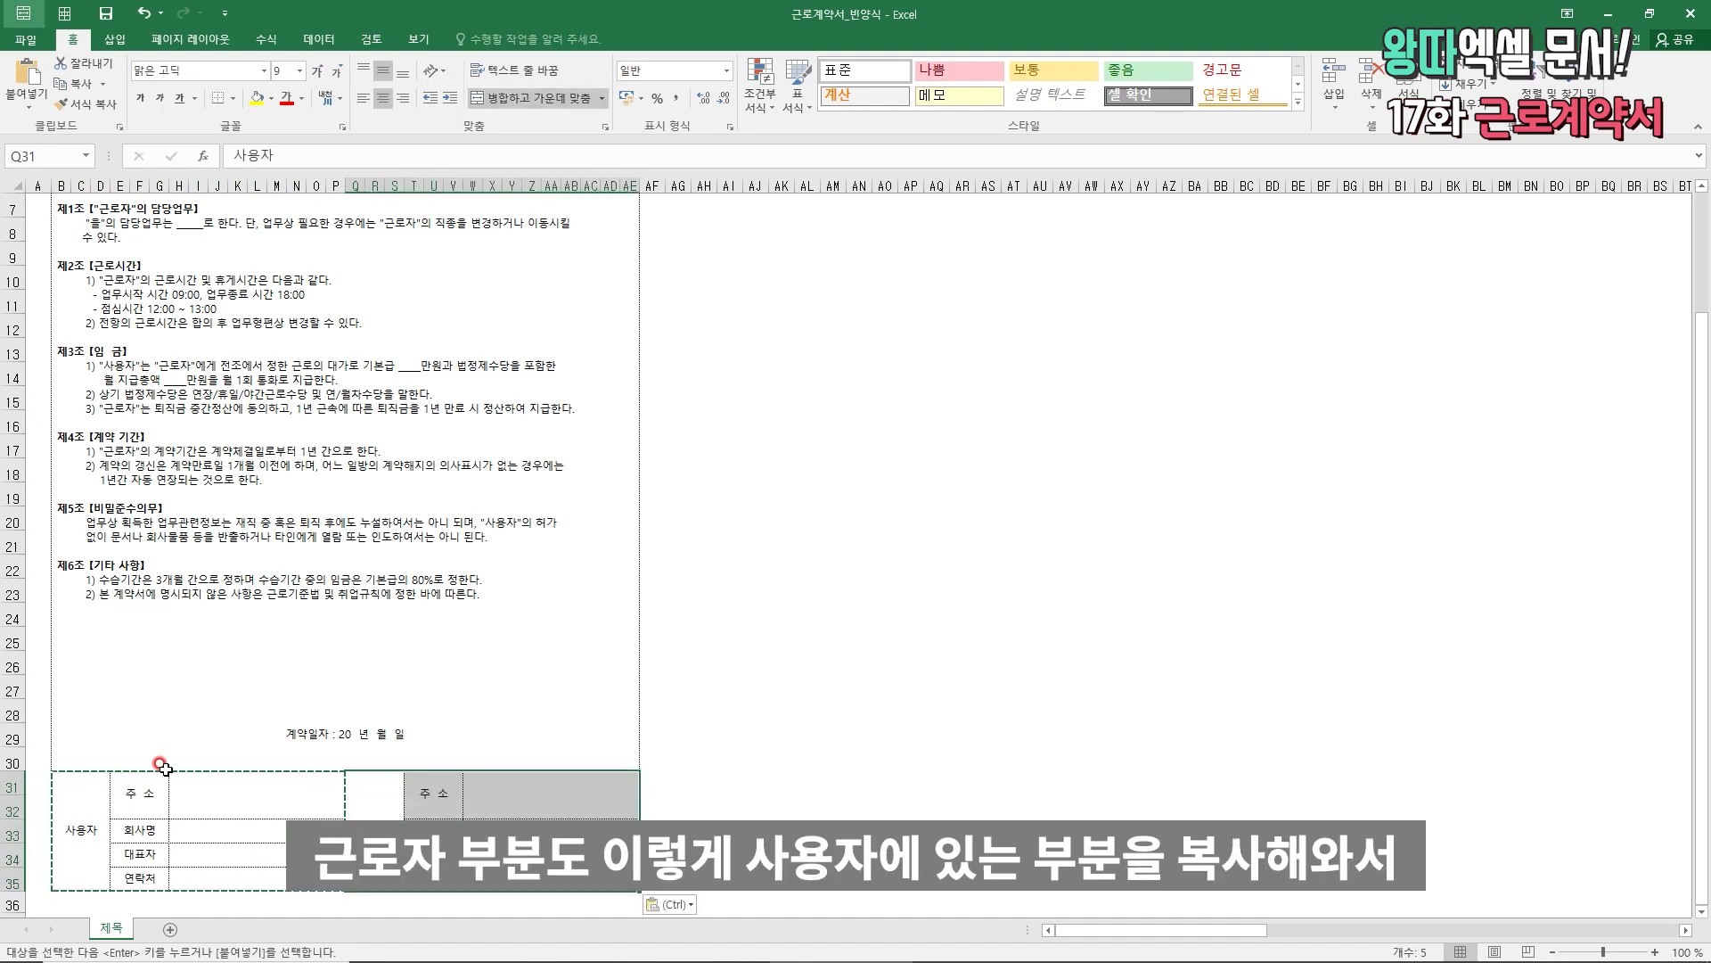
- Change the copied block's 사용자 label in Q31 to 근로자
key("Right")
key("Left")
type("근로자")
- Relabel 회사명 in T33 as 주민번호 and 대표자 in T34 as 성 명
key("Right")
key("Down")
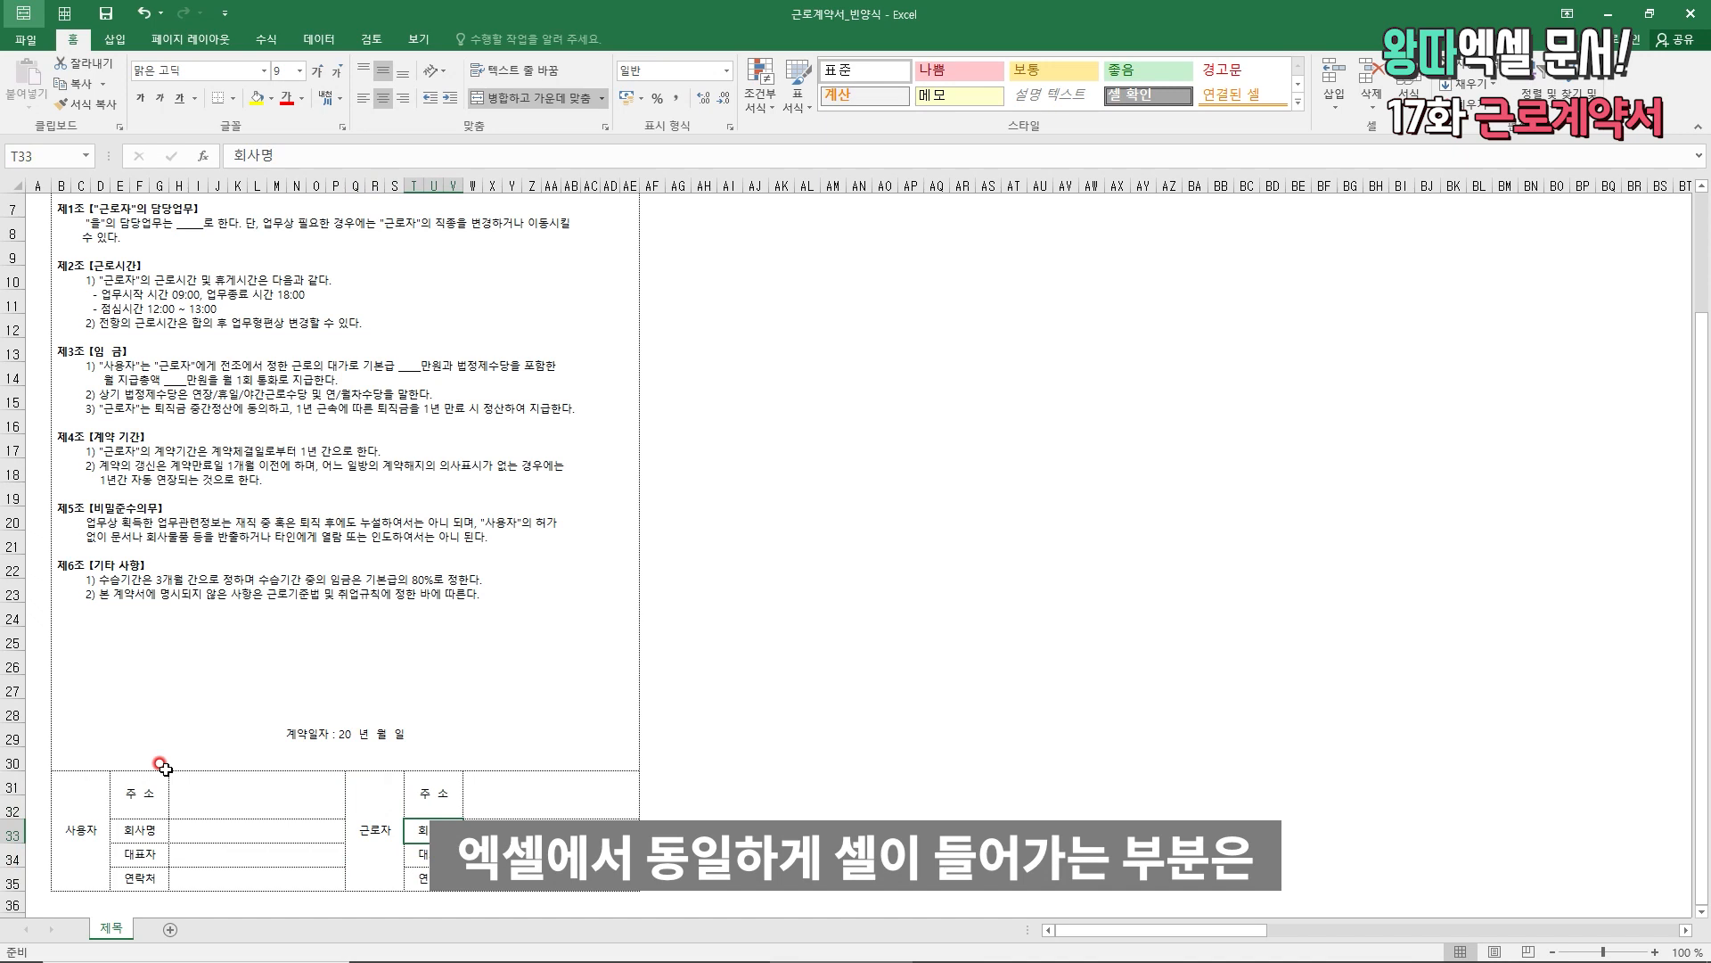
type("주민번호")
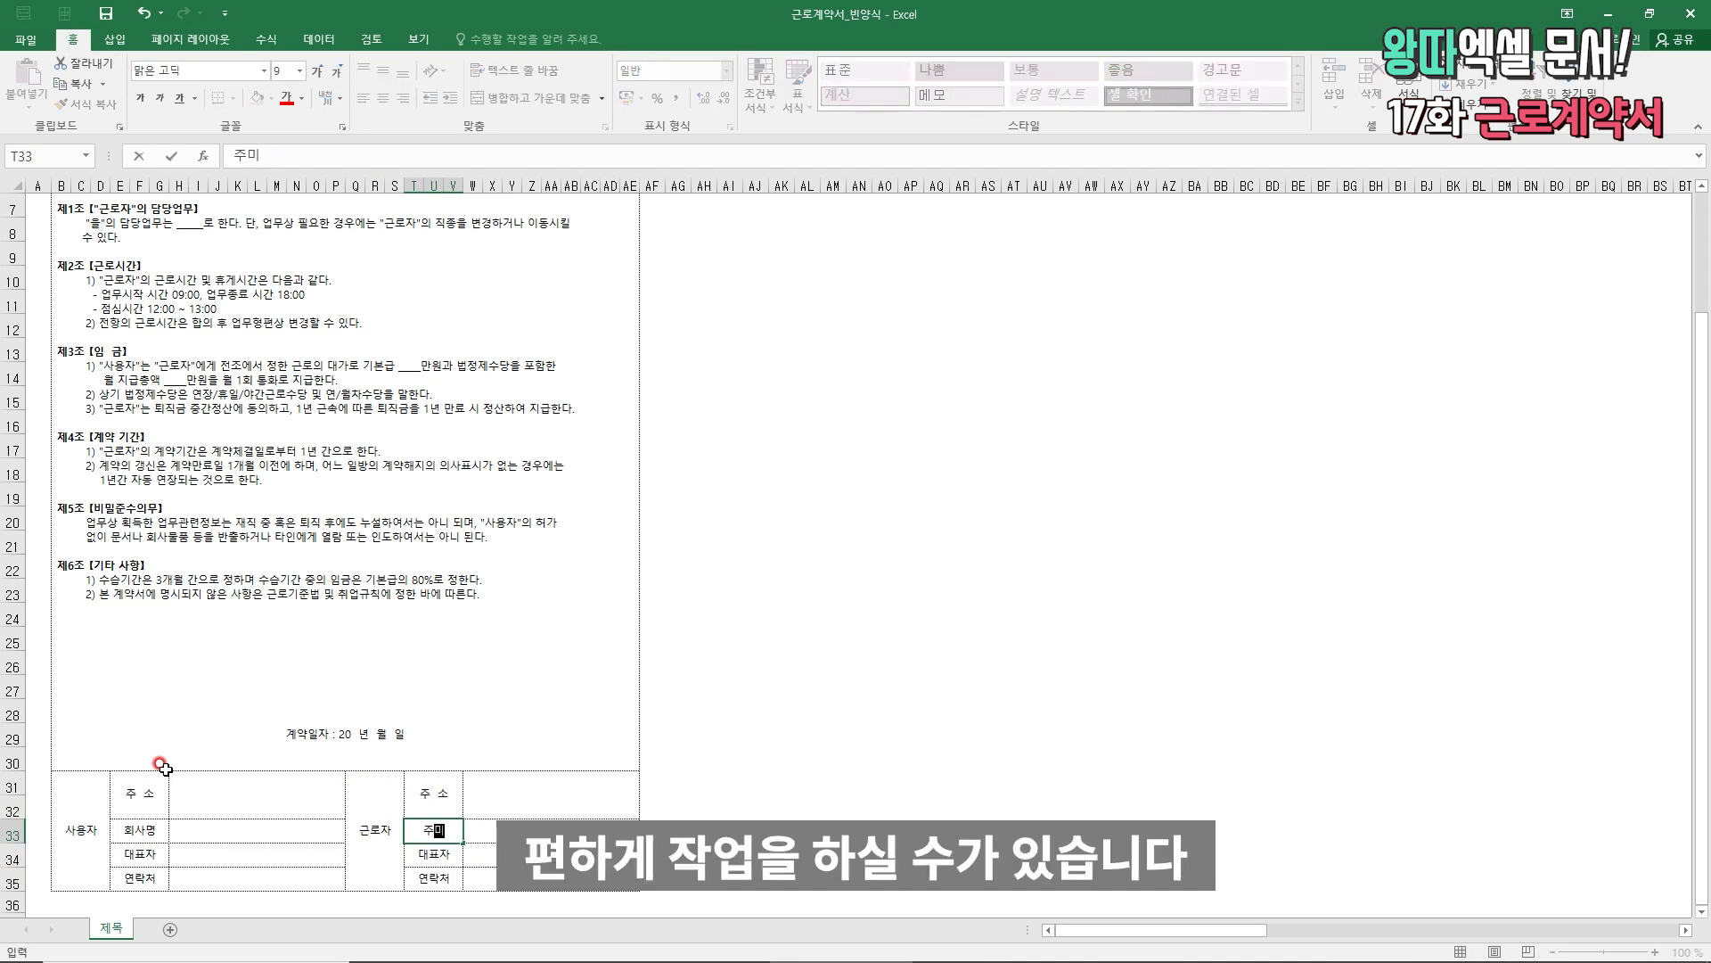
key("Return")
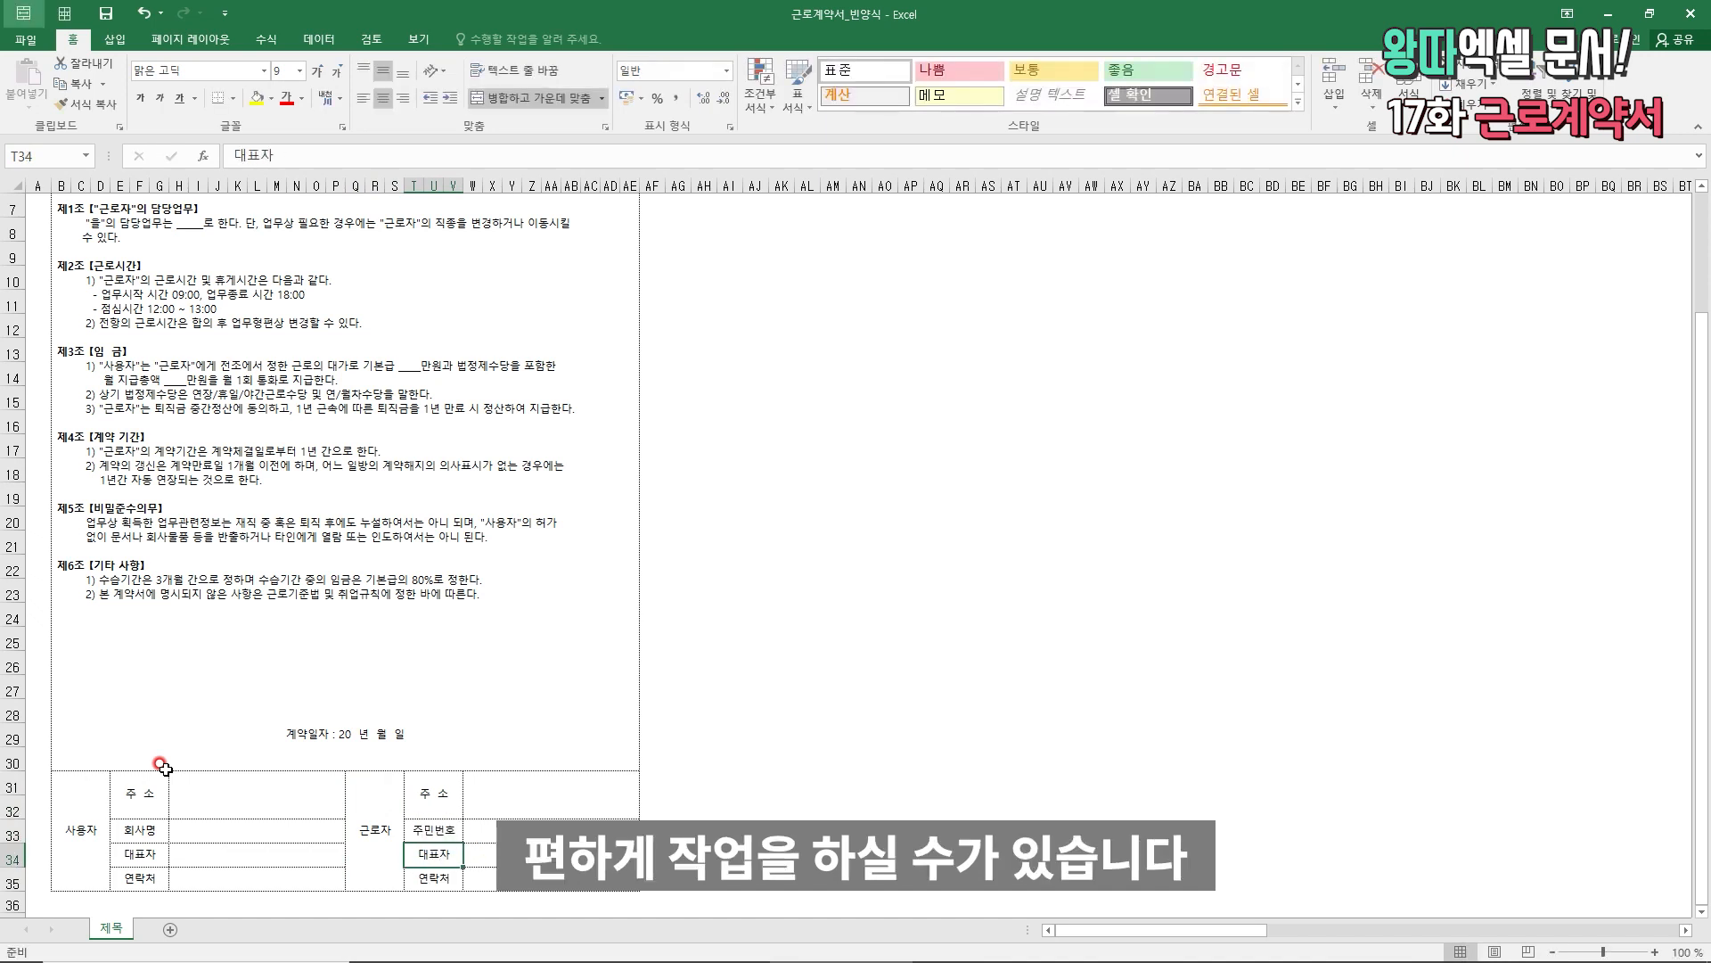
type("성 명")
- Enter (인) in the entry cell H34 beside 대표자 and align it to the right
key("Left")
key("Left")
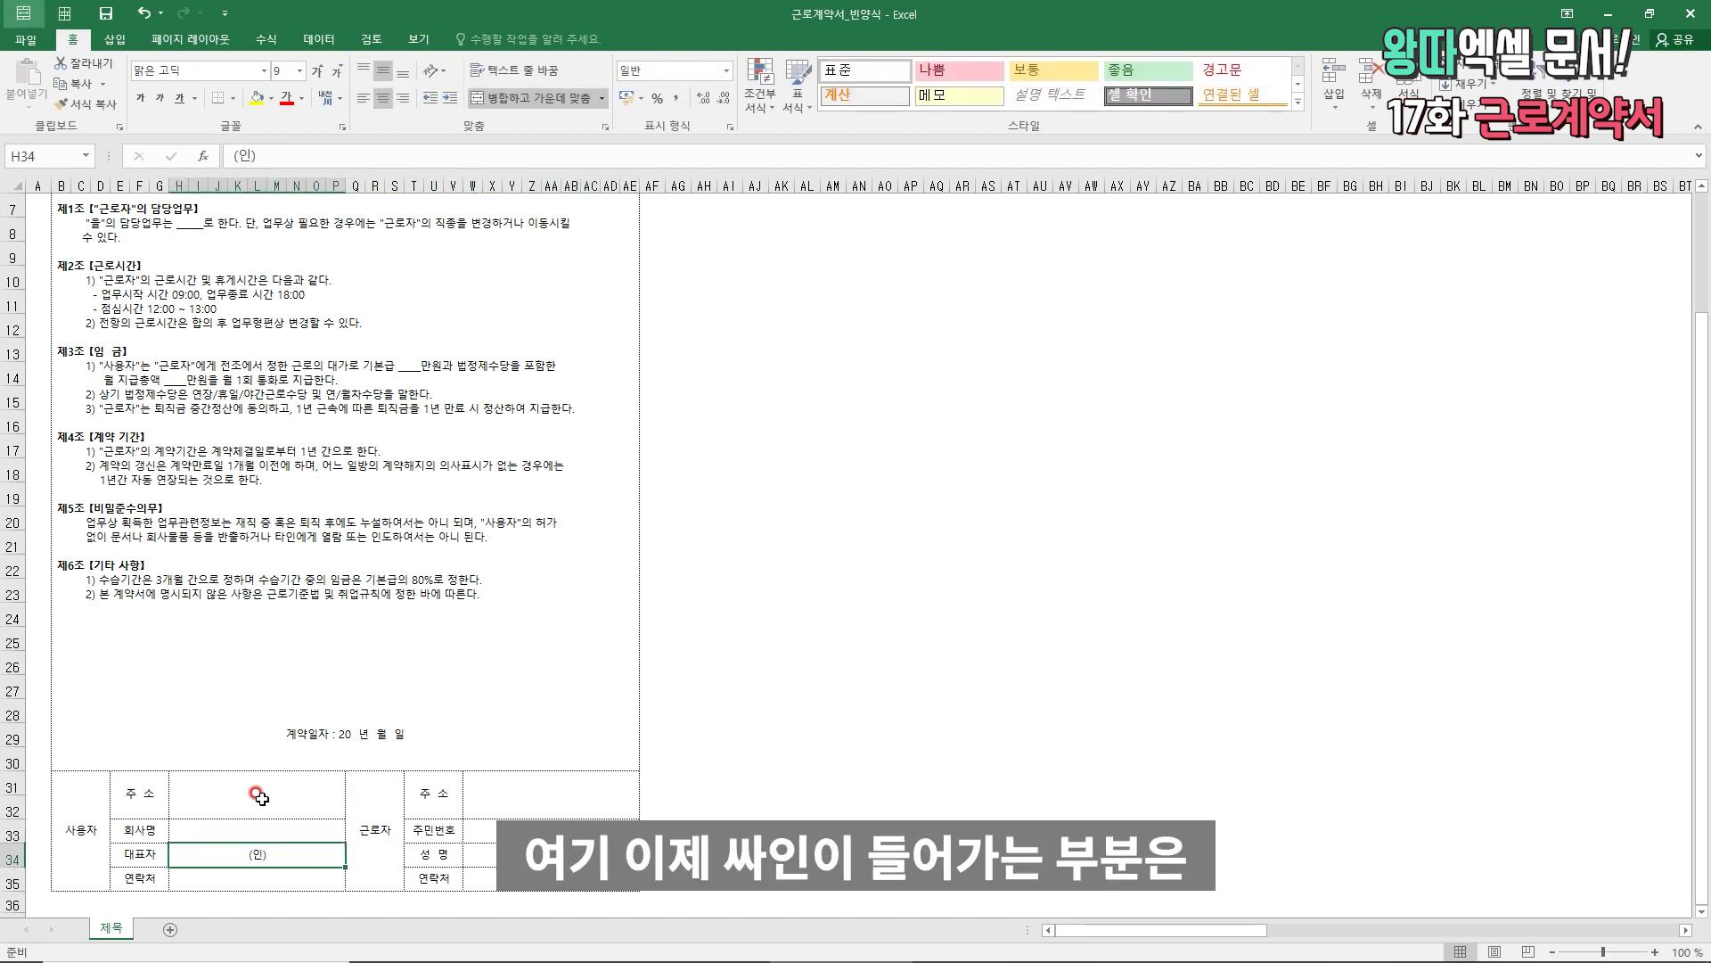
key("F2")
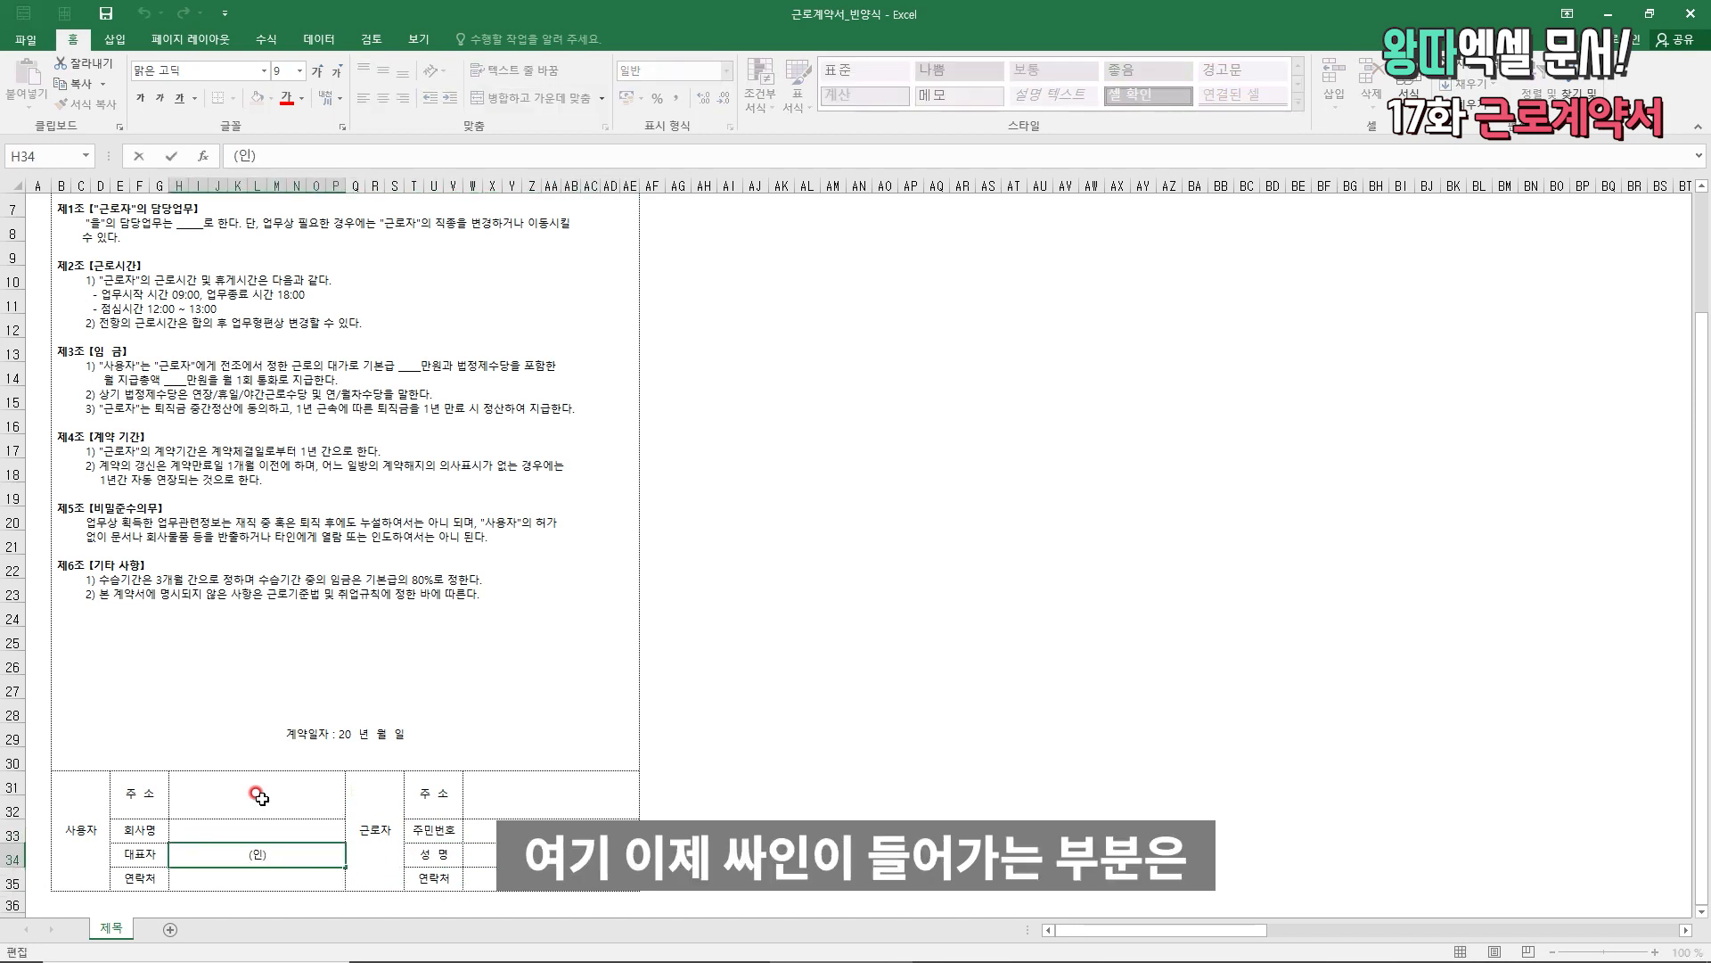
key("Home")
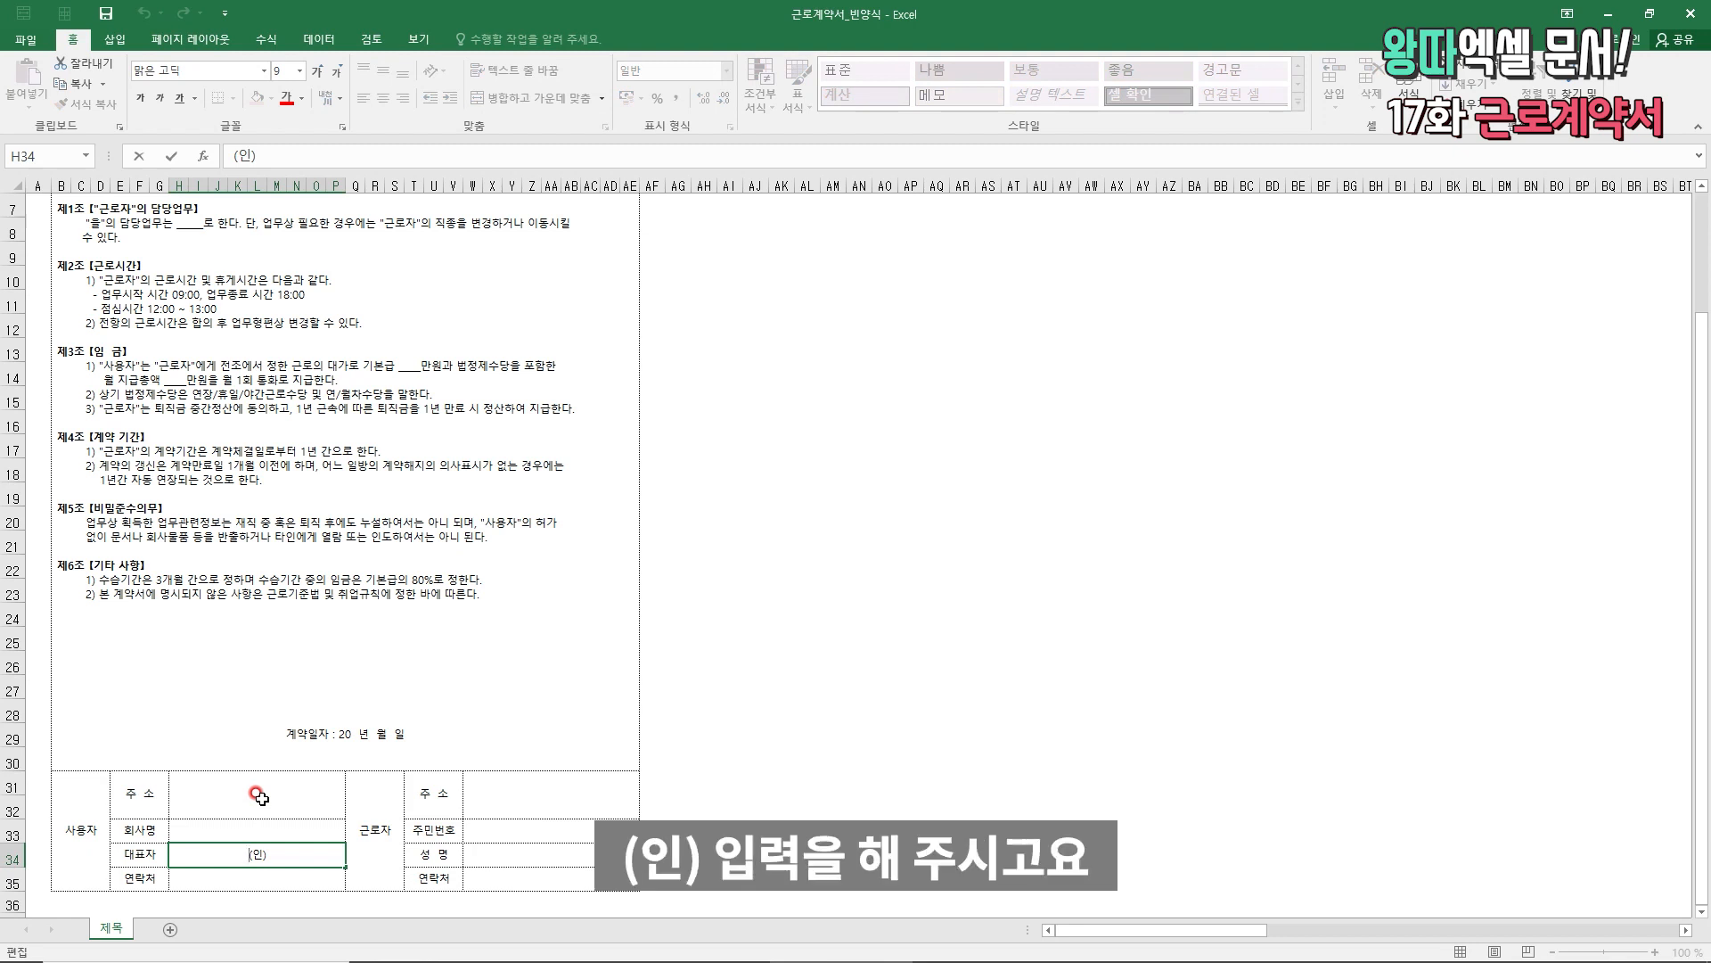
key("Escape")
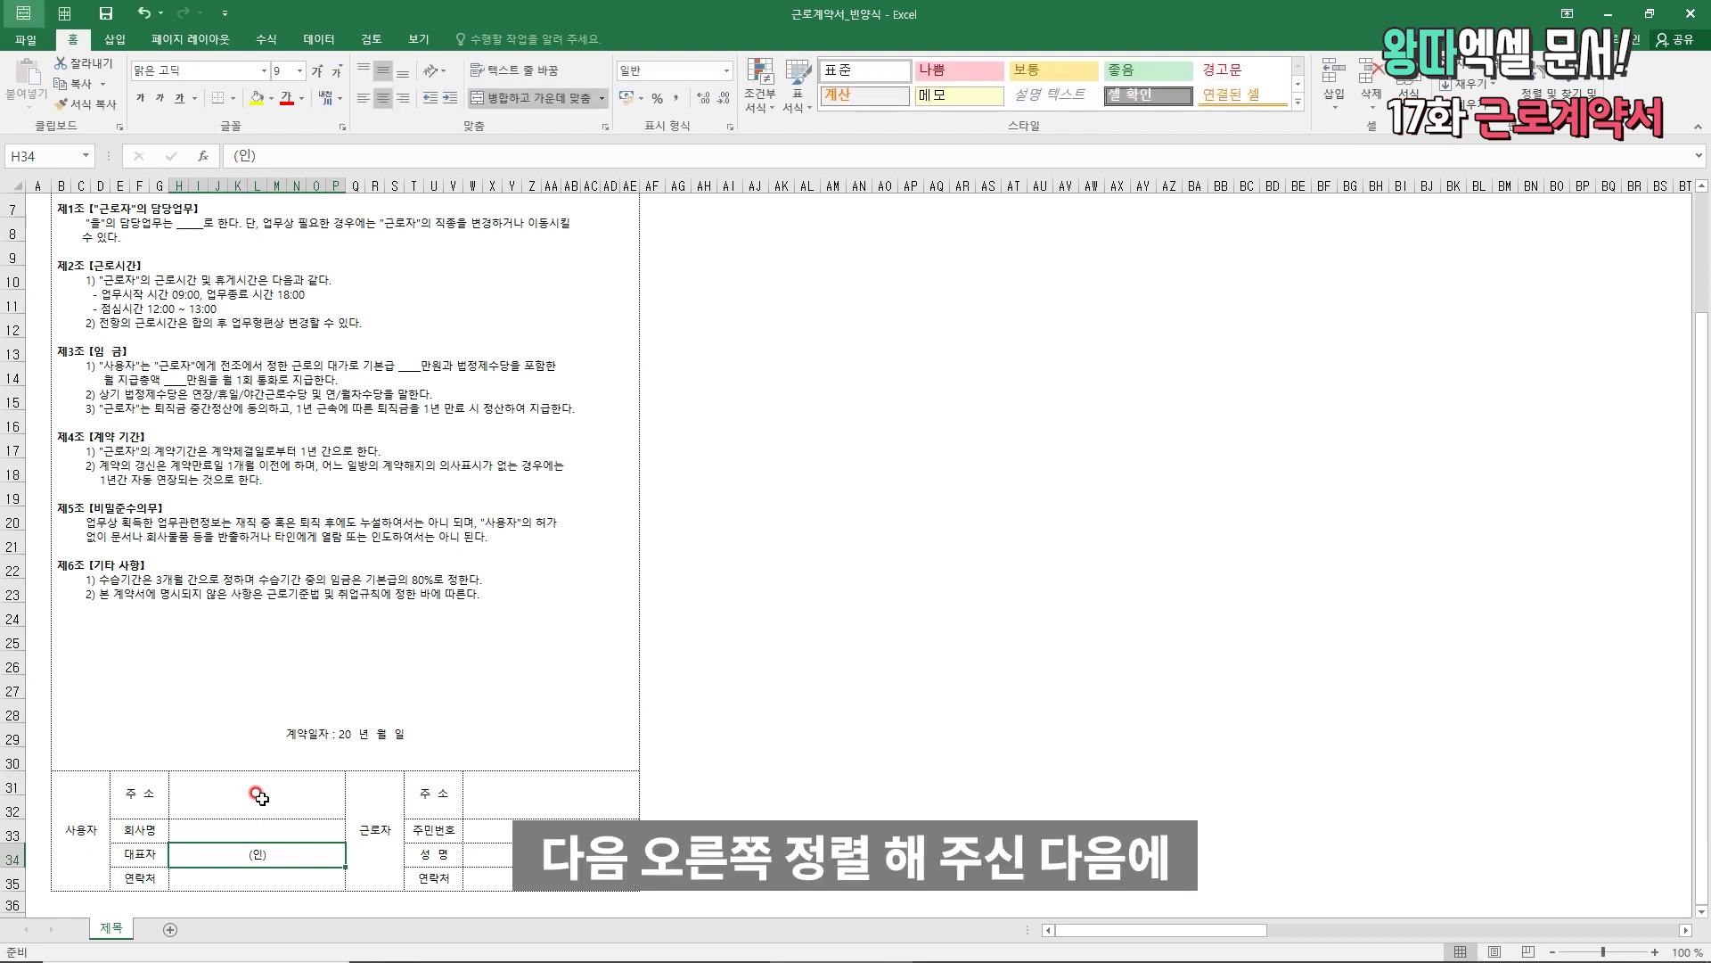
left_click(410, 103)
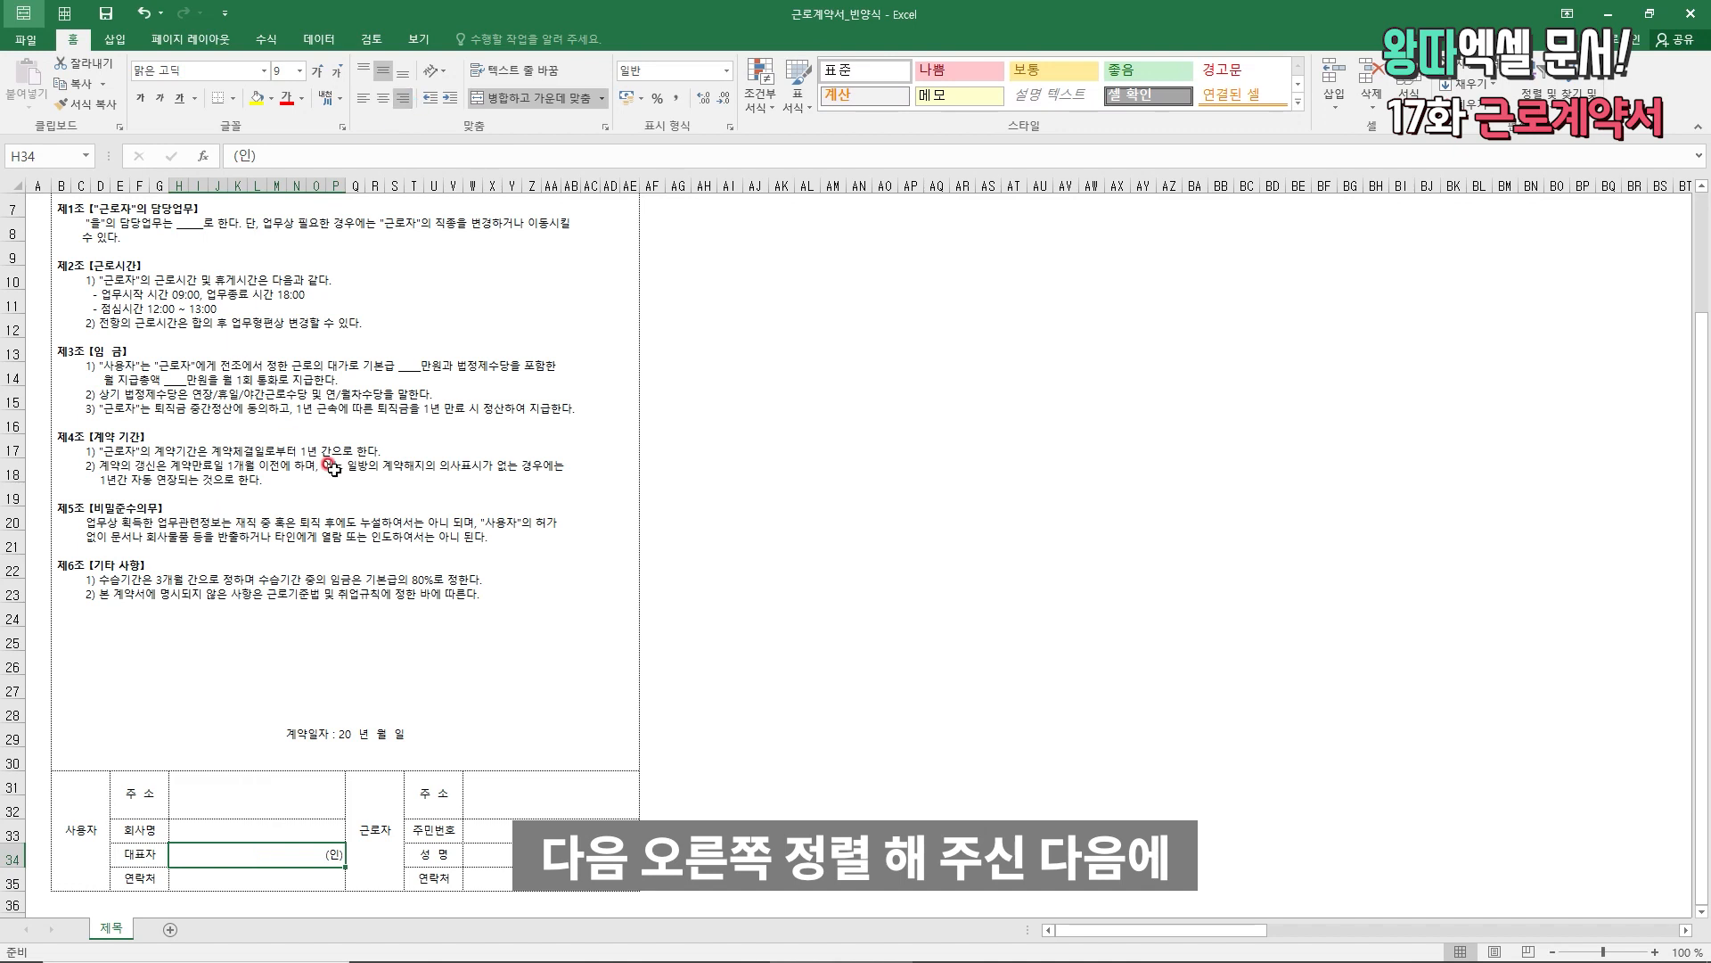
- Add blank spaces before (인) in H34 and underline them to form a signature line
key("F2")
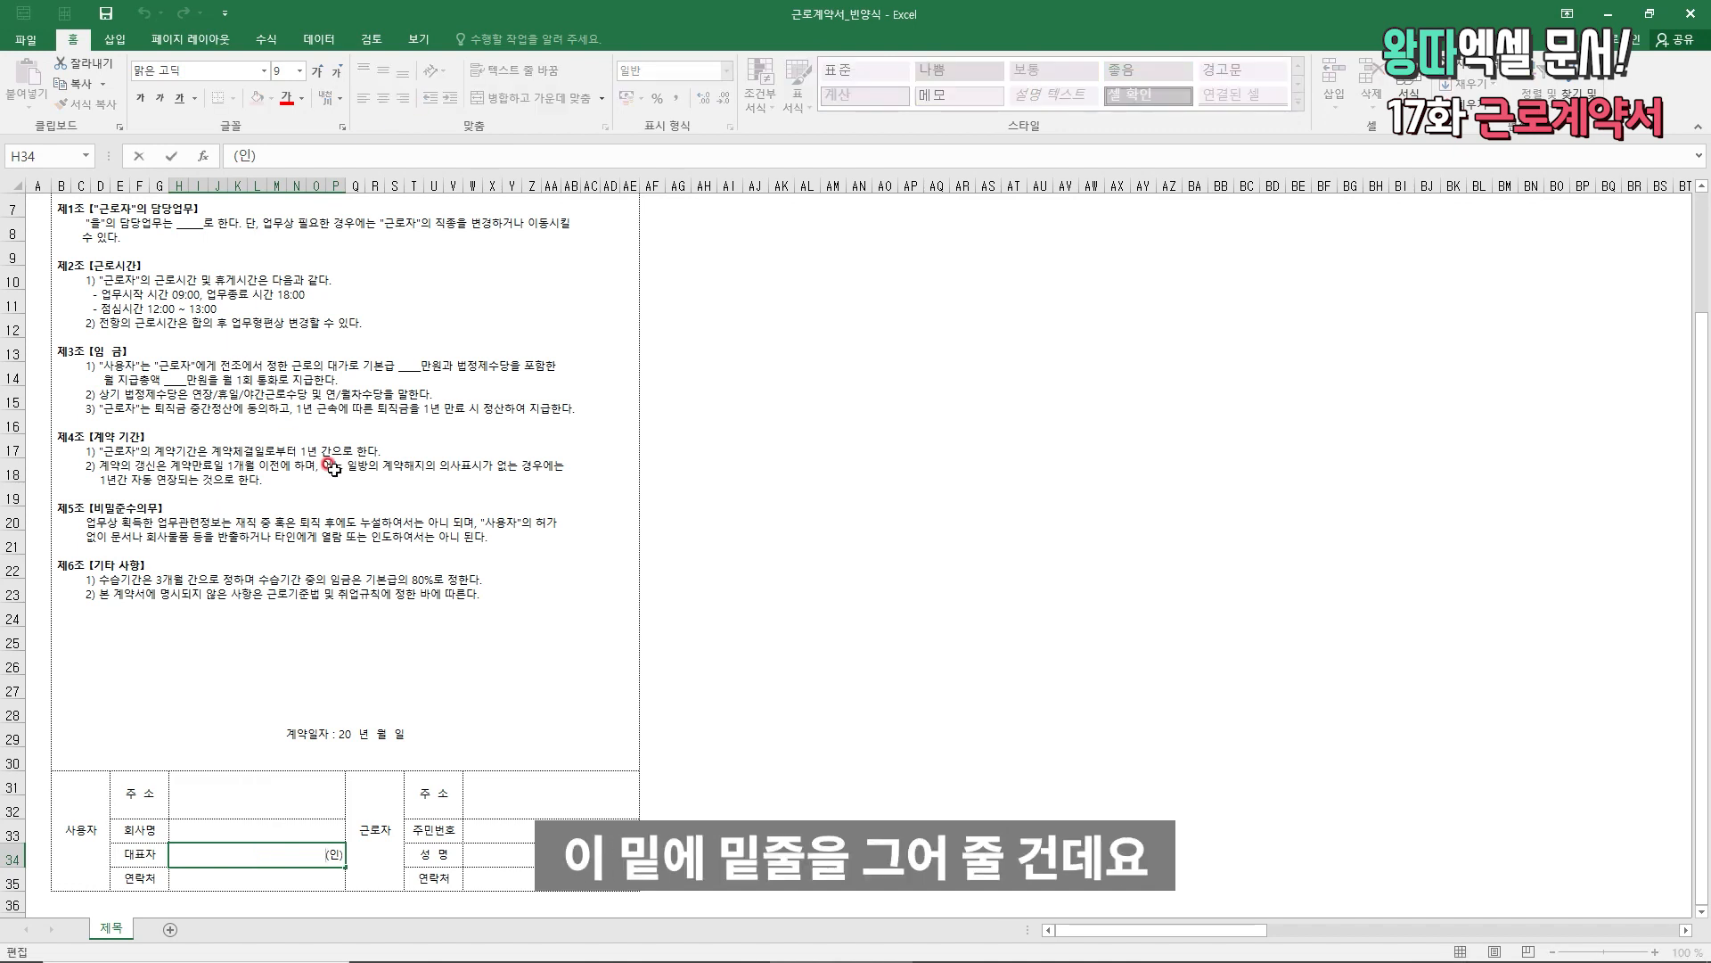
type("ㅇ")
key("shift+Home")
key("ctrl+u")
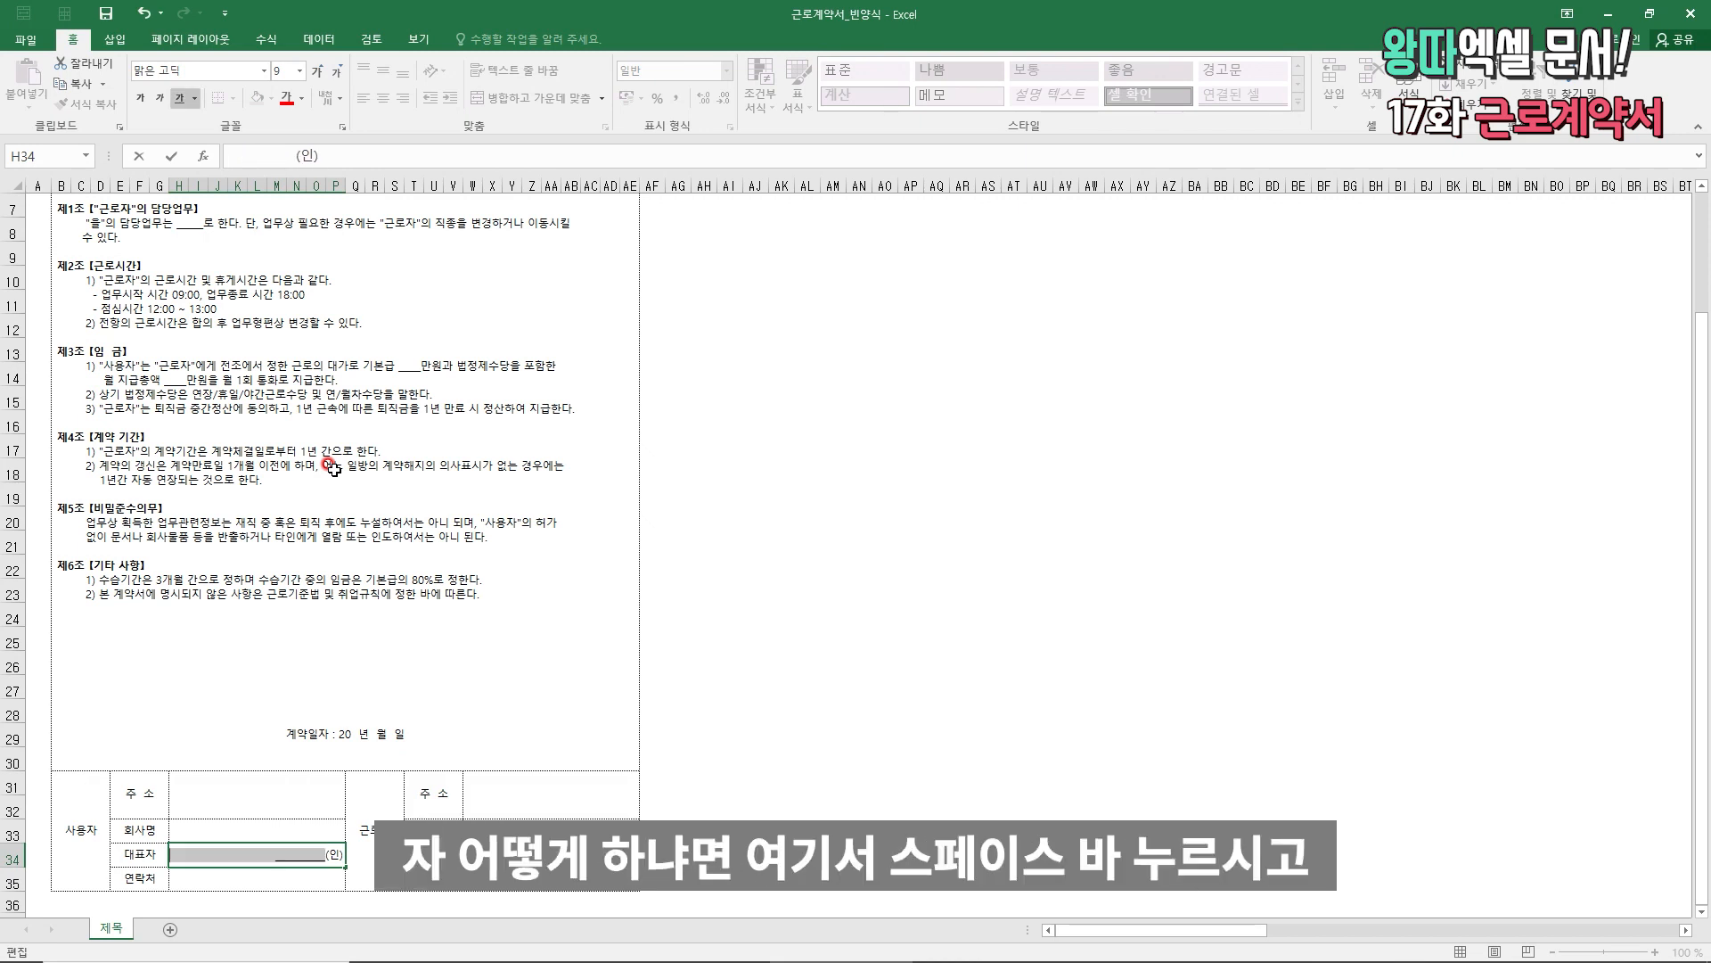
key("ctrl+Return")
key("F2")
key("ctrl+u")
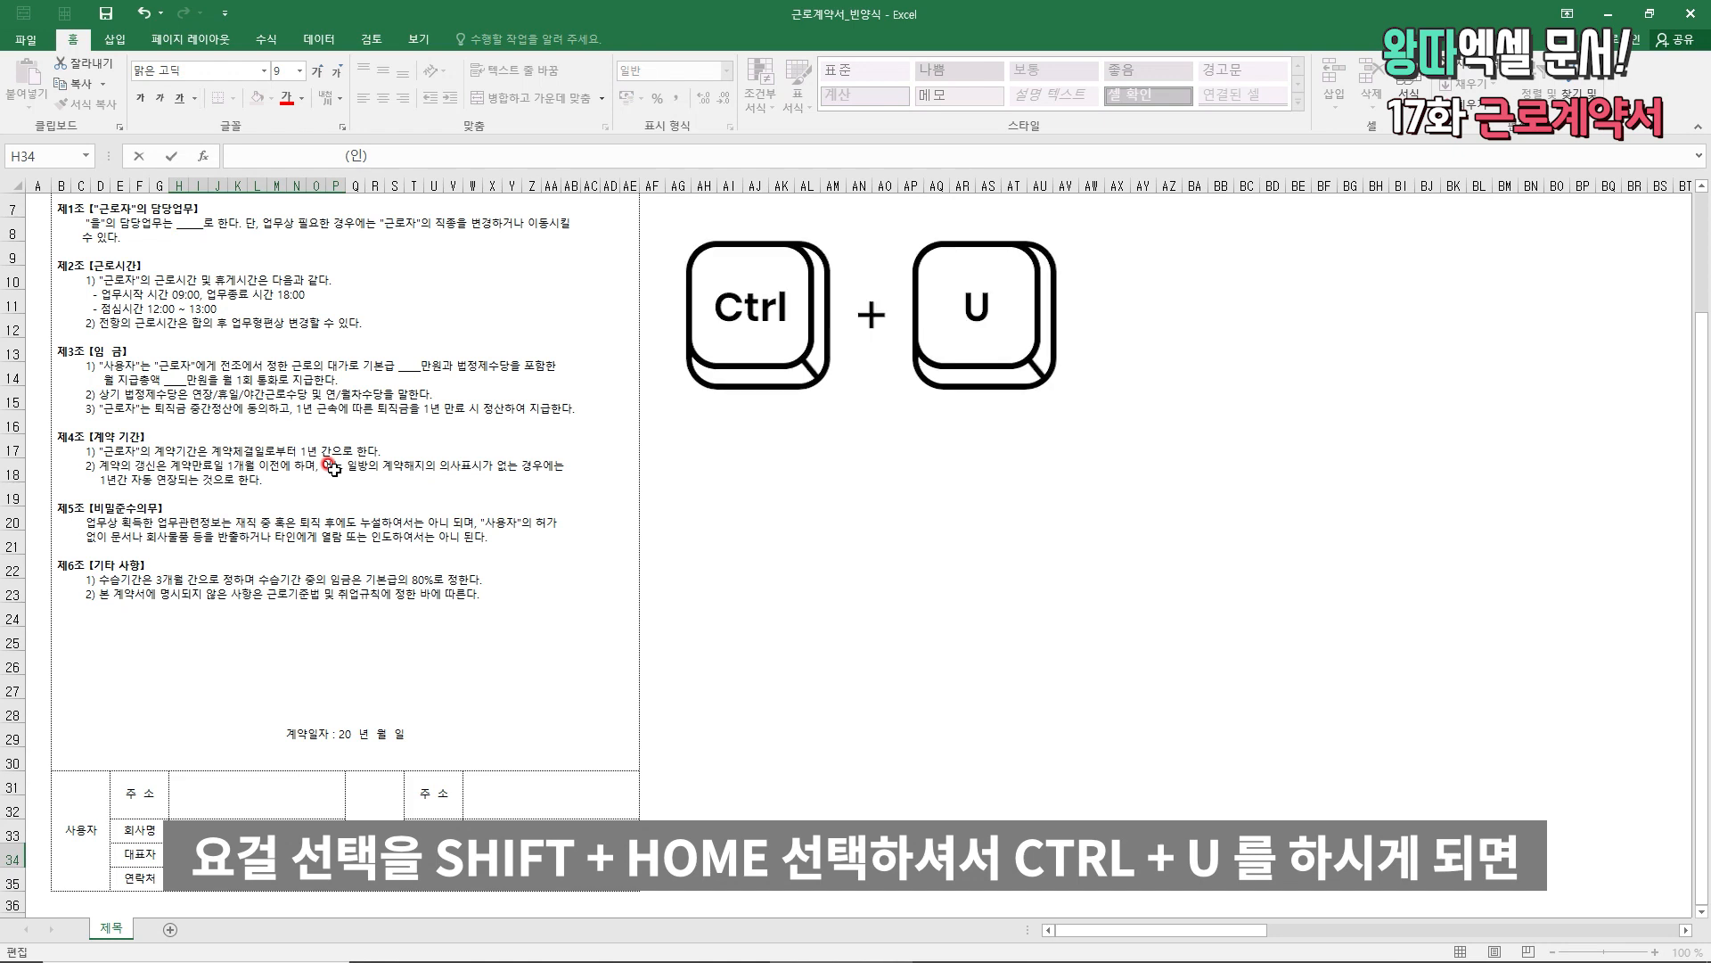
key("ctrl+Return")
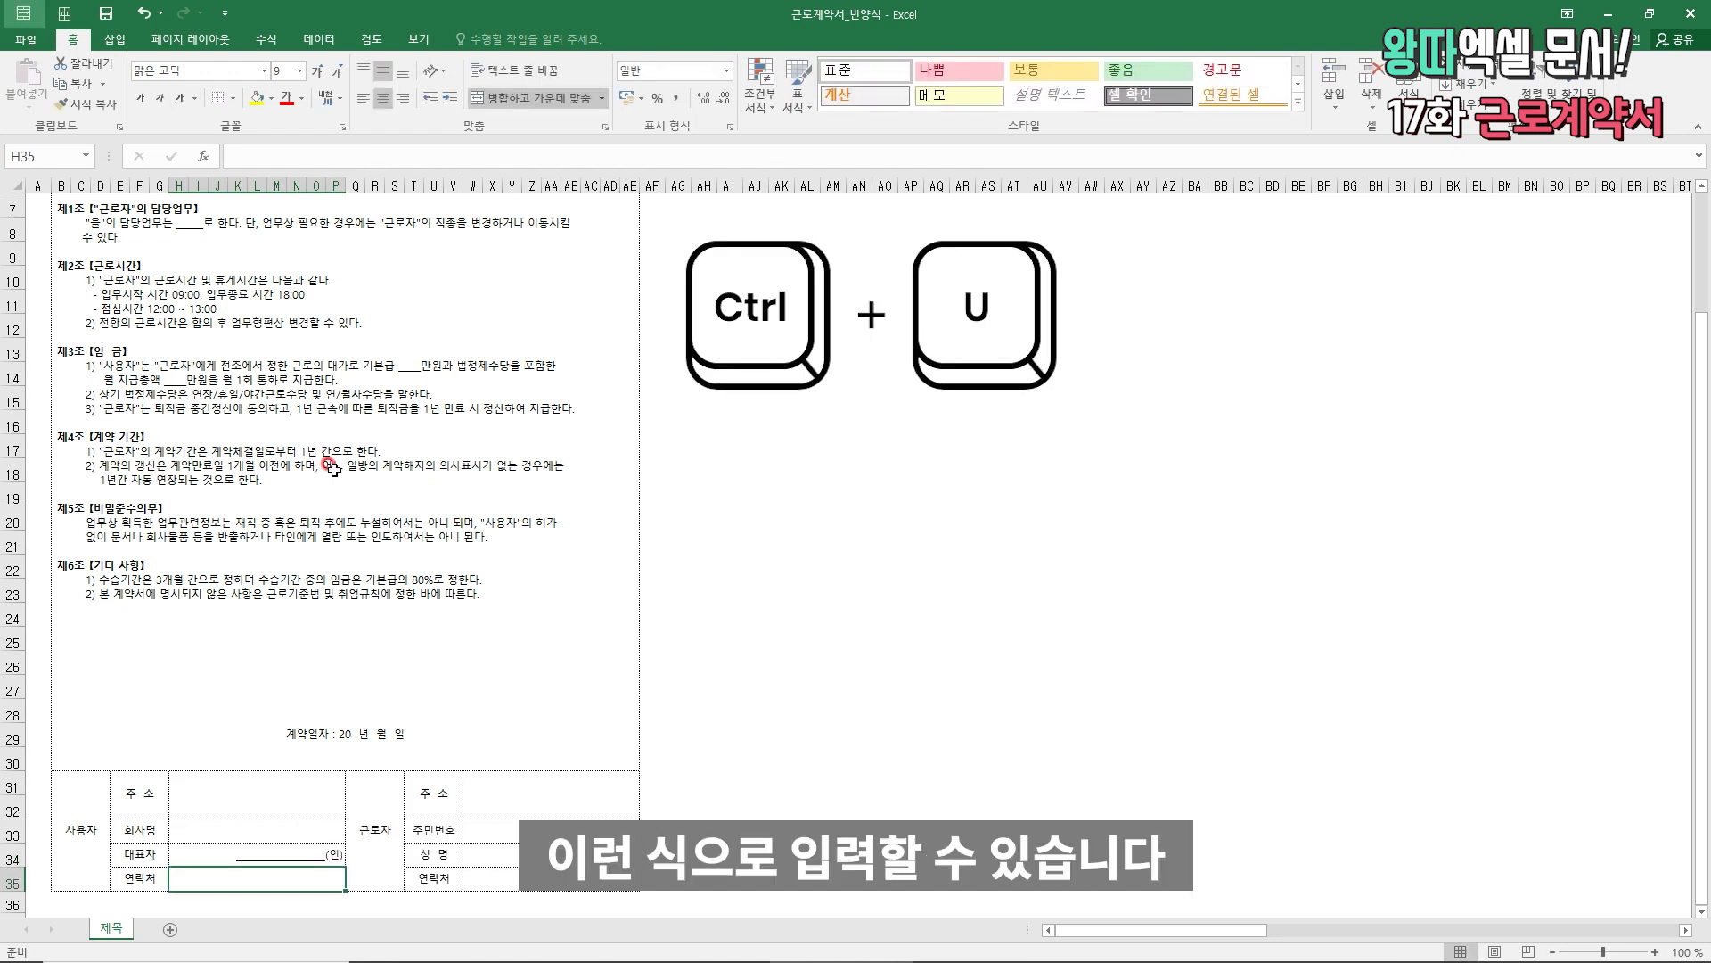
- Copy the underlined (인) signature cell from H34 to W34 beside 성 명
key("ctrl+c")
key("Right")
key("Right")
key("Right")
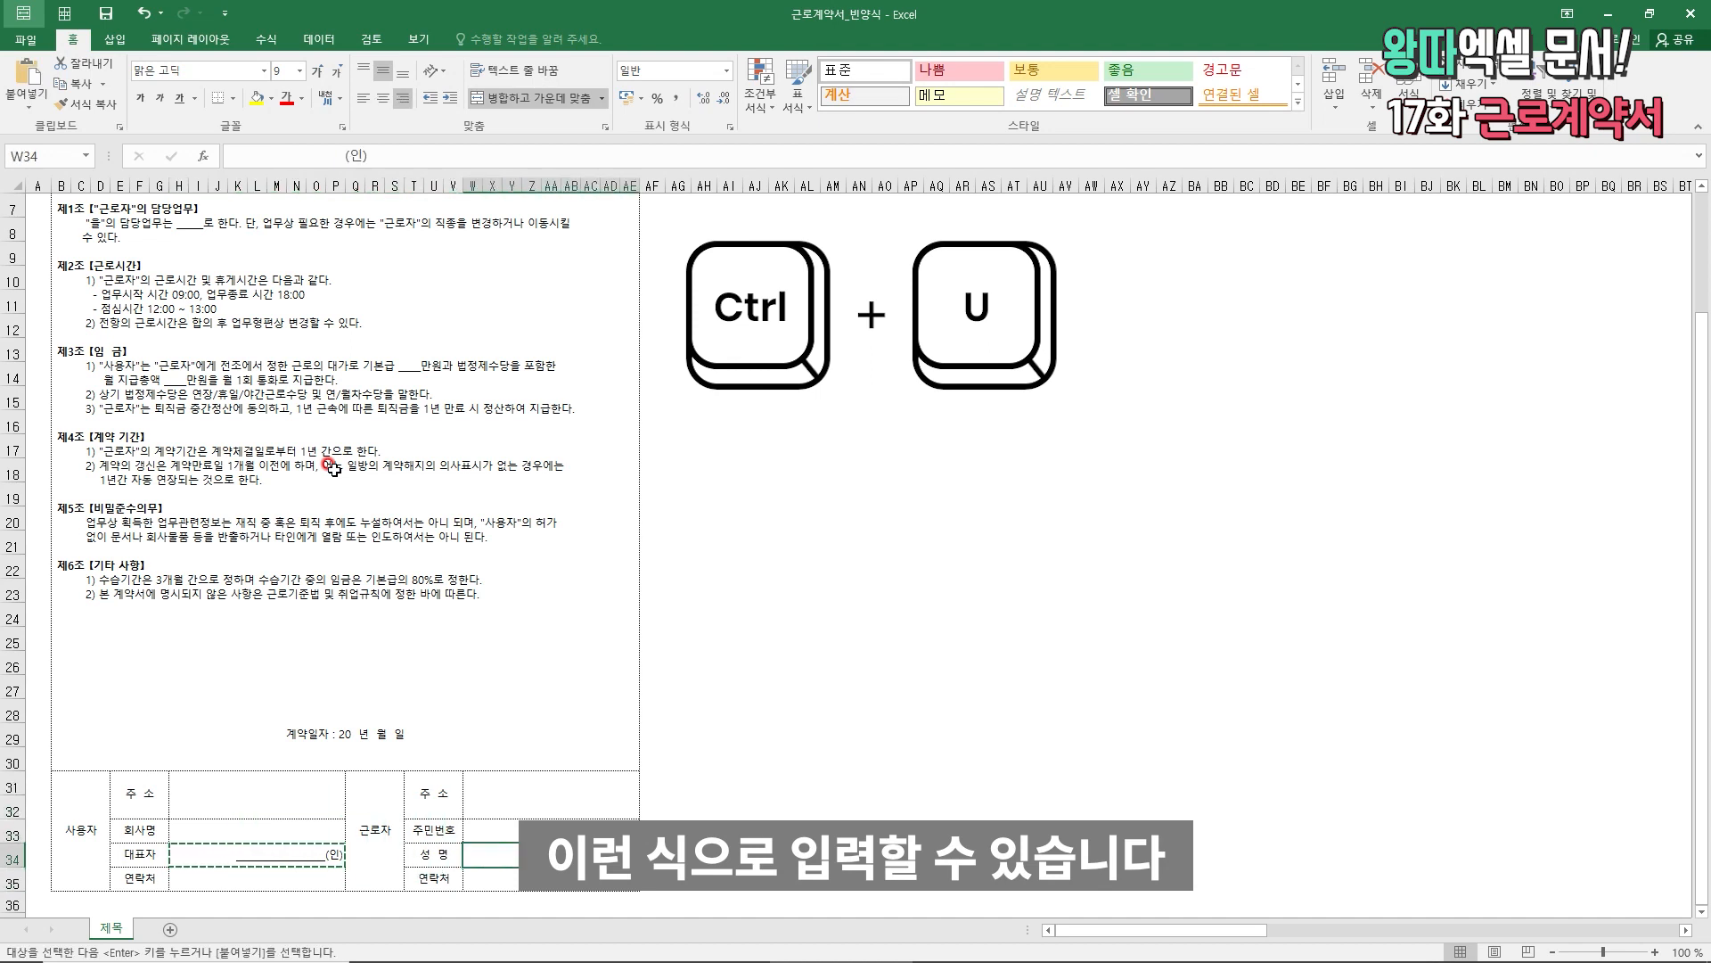
key("Up")
key("Up")
key("Up")
key("Up")
key("Left")
key("Left")
key("Left")
key("Left")
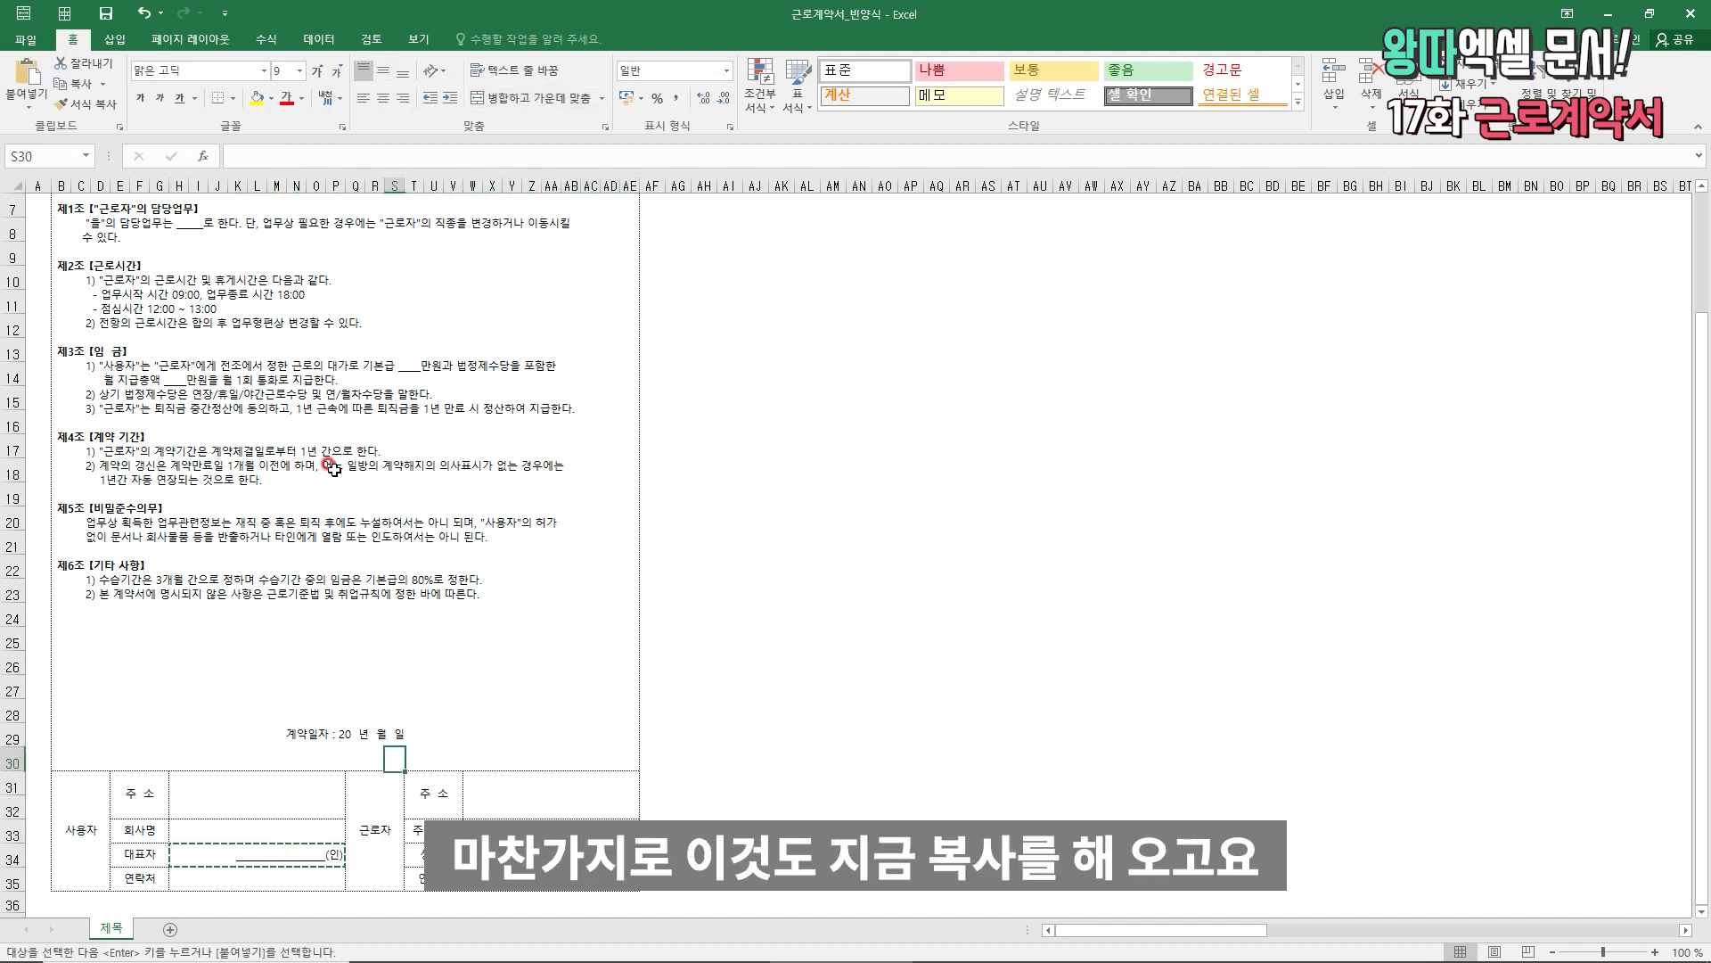
key("Escape")
- Merge B37:AE37 below the signature table and enter 주식회사 in it
key("Up")
scroll(207, 579, "down", 3)
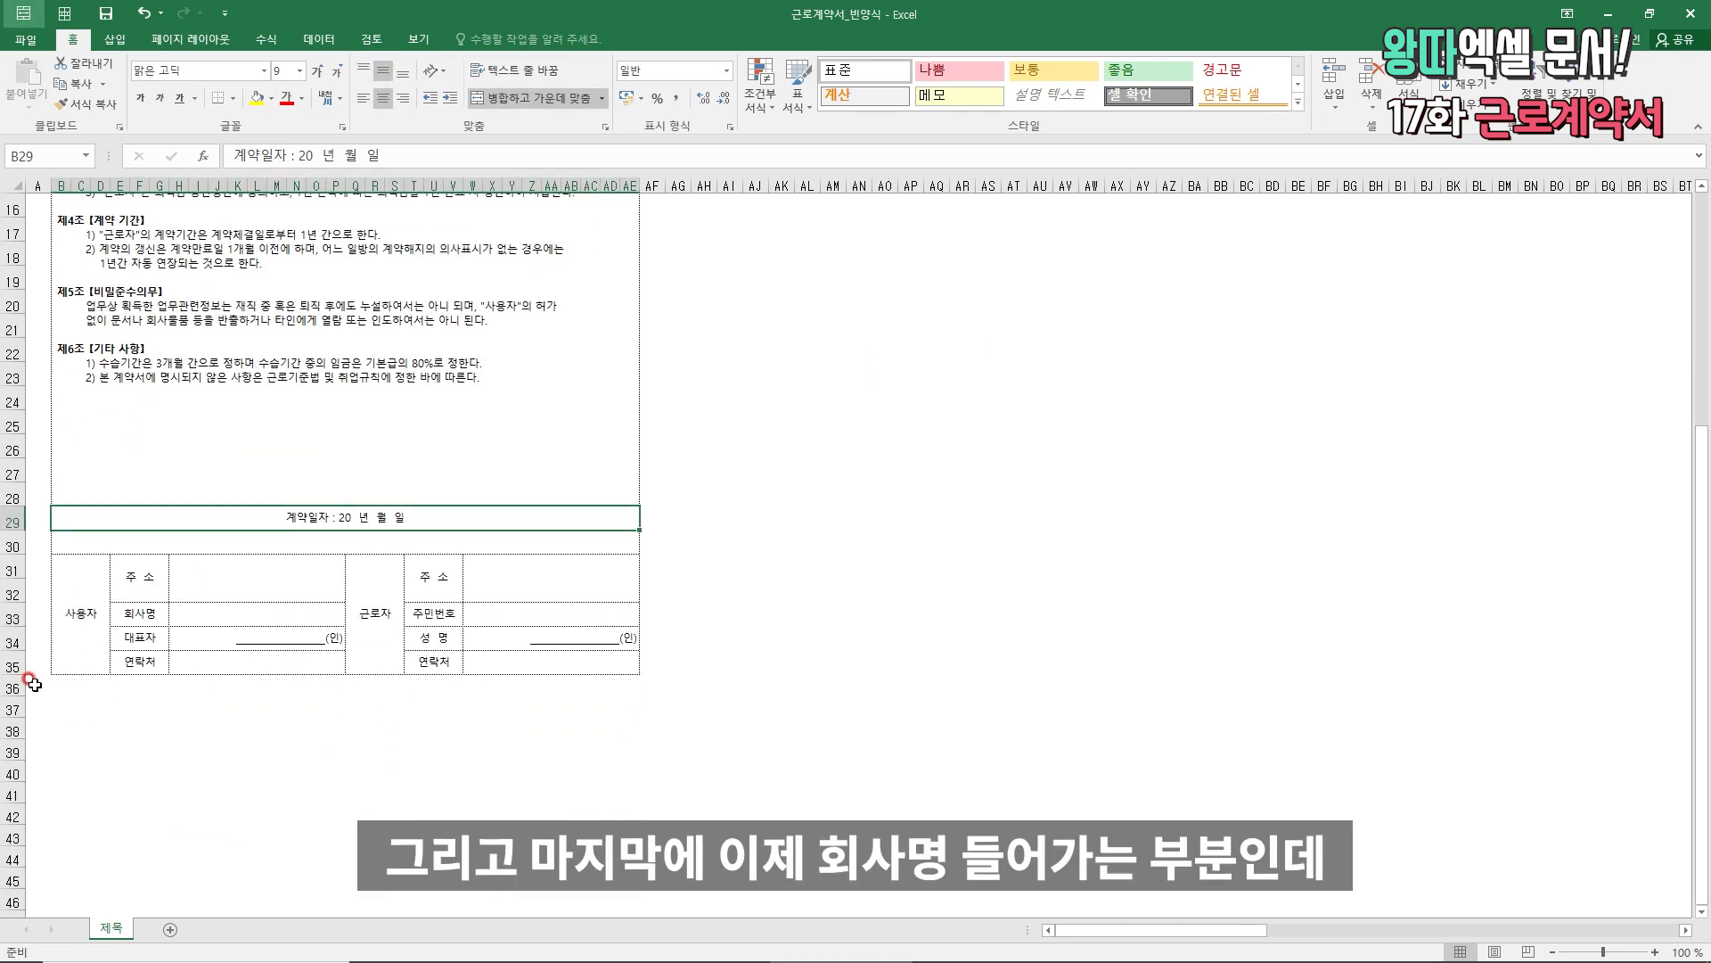
left_click(37, 706)
key("Right")
key("Up")
key("Up")
key("Up")
key("Up")
key("Up")
scroll(53, 678, "down", 2)
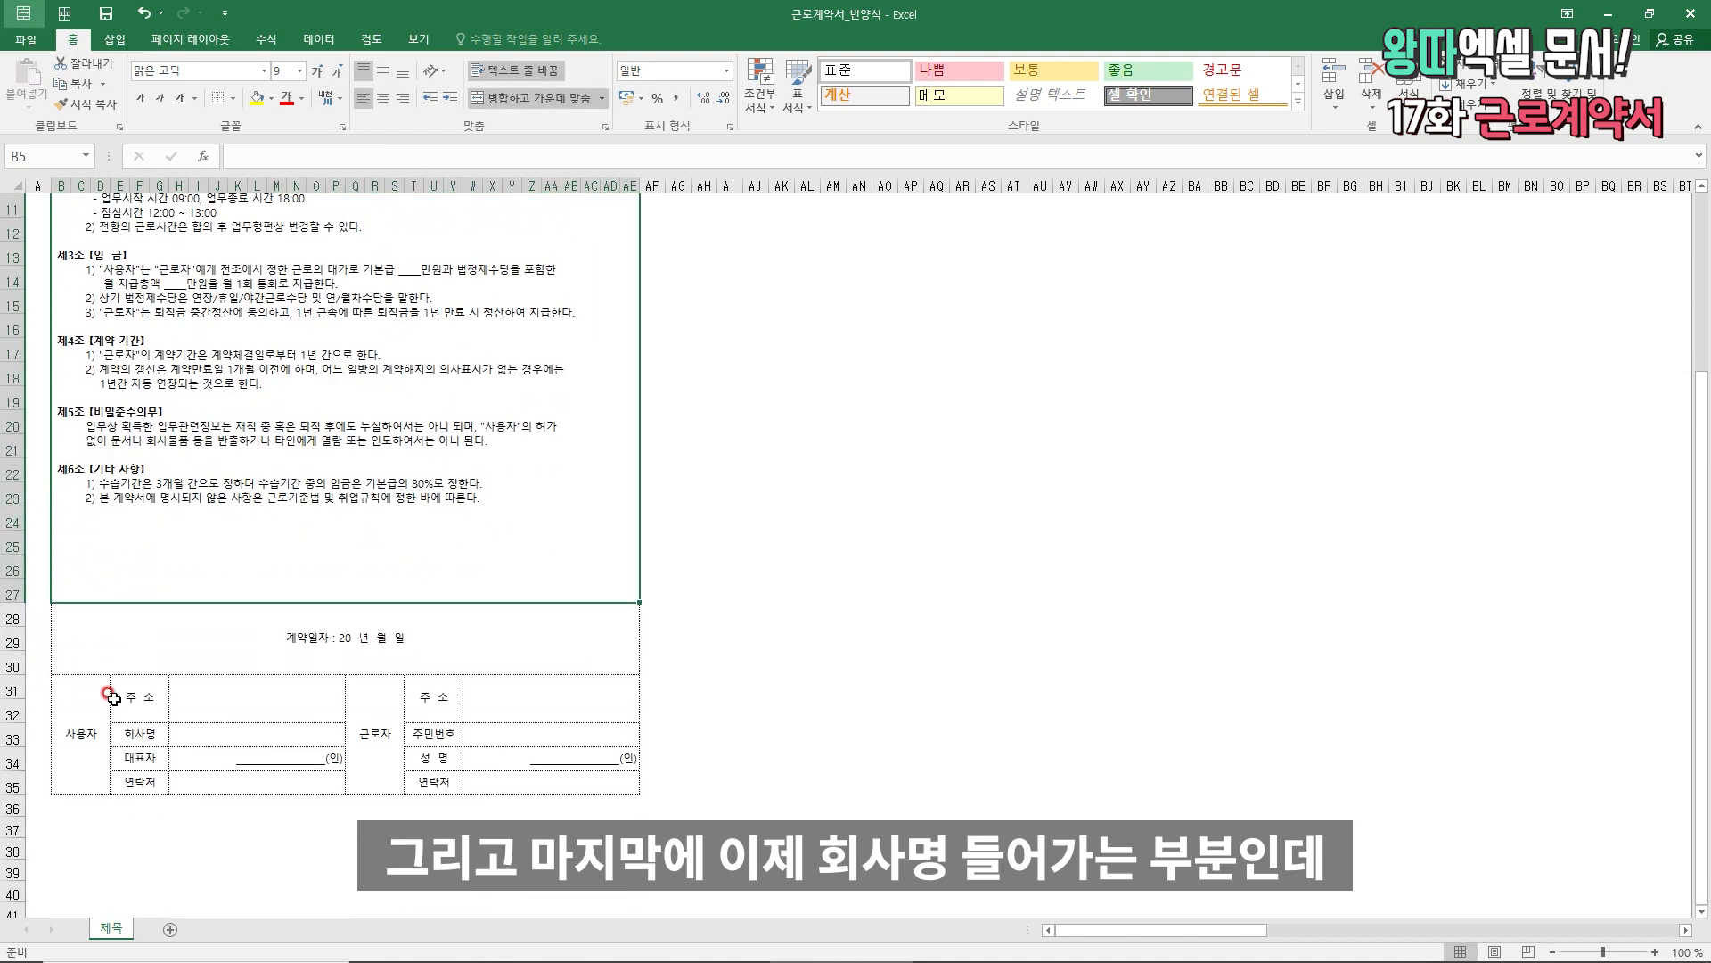
scroll(158, 713, "down", 1)
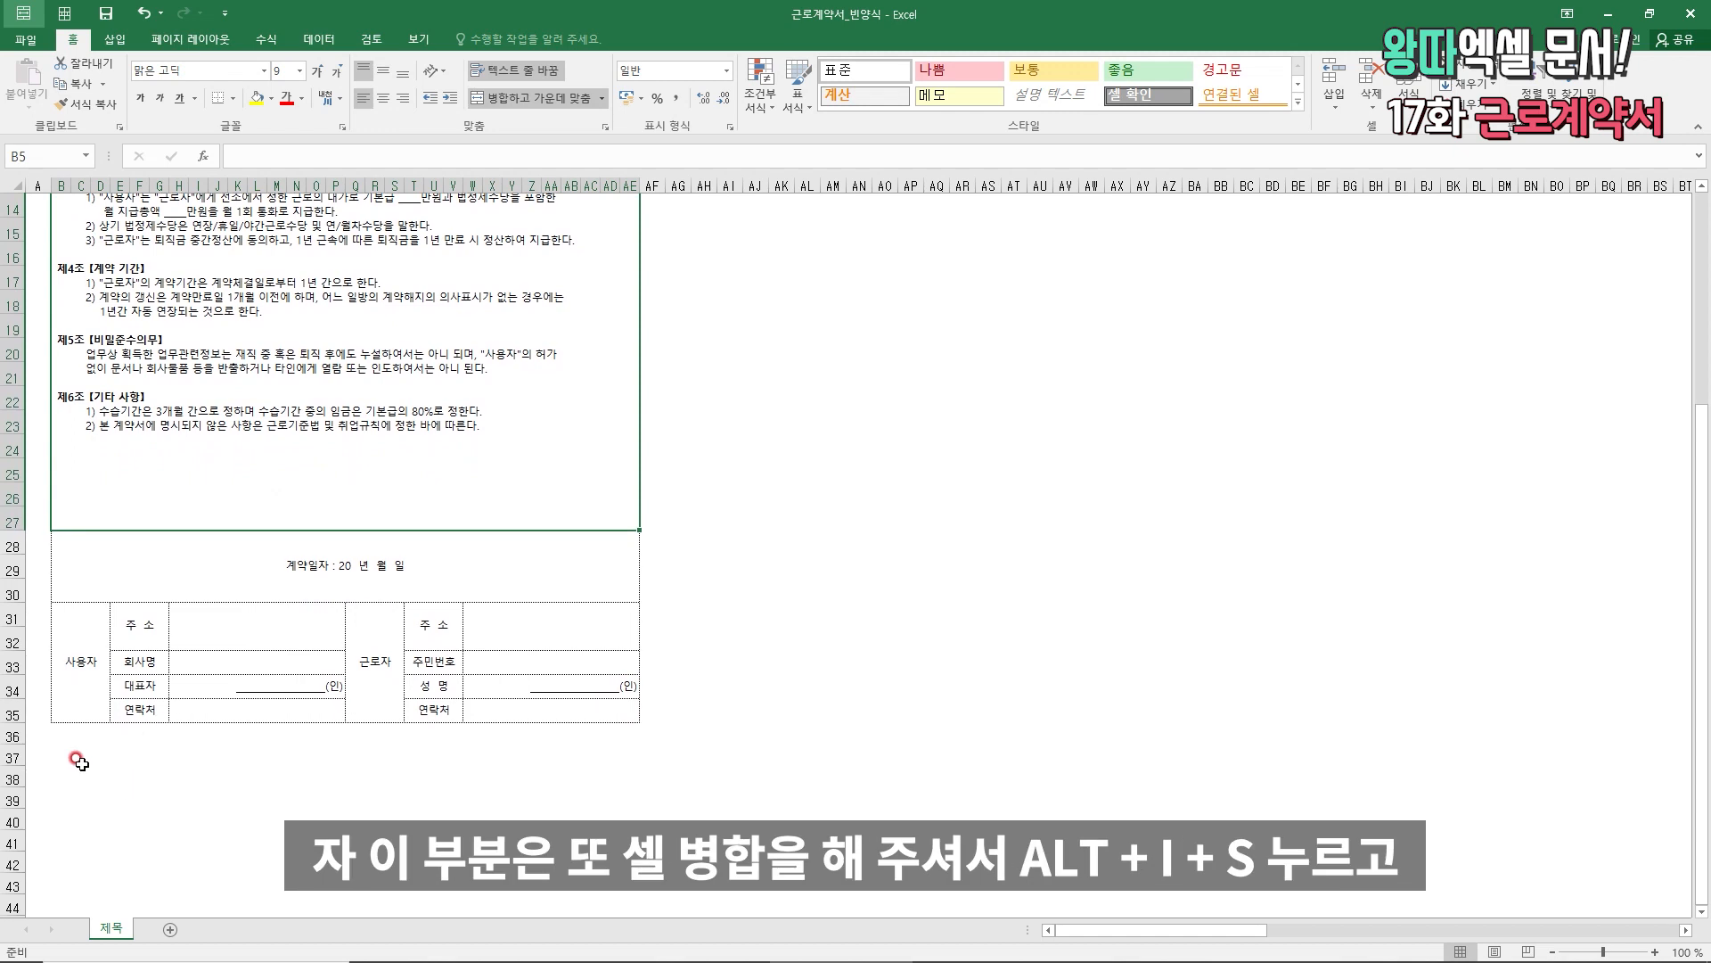
left_click_drag(76, 756, 632, 756)
key("alt+i")
type("s주시")
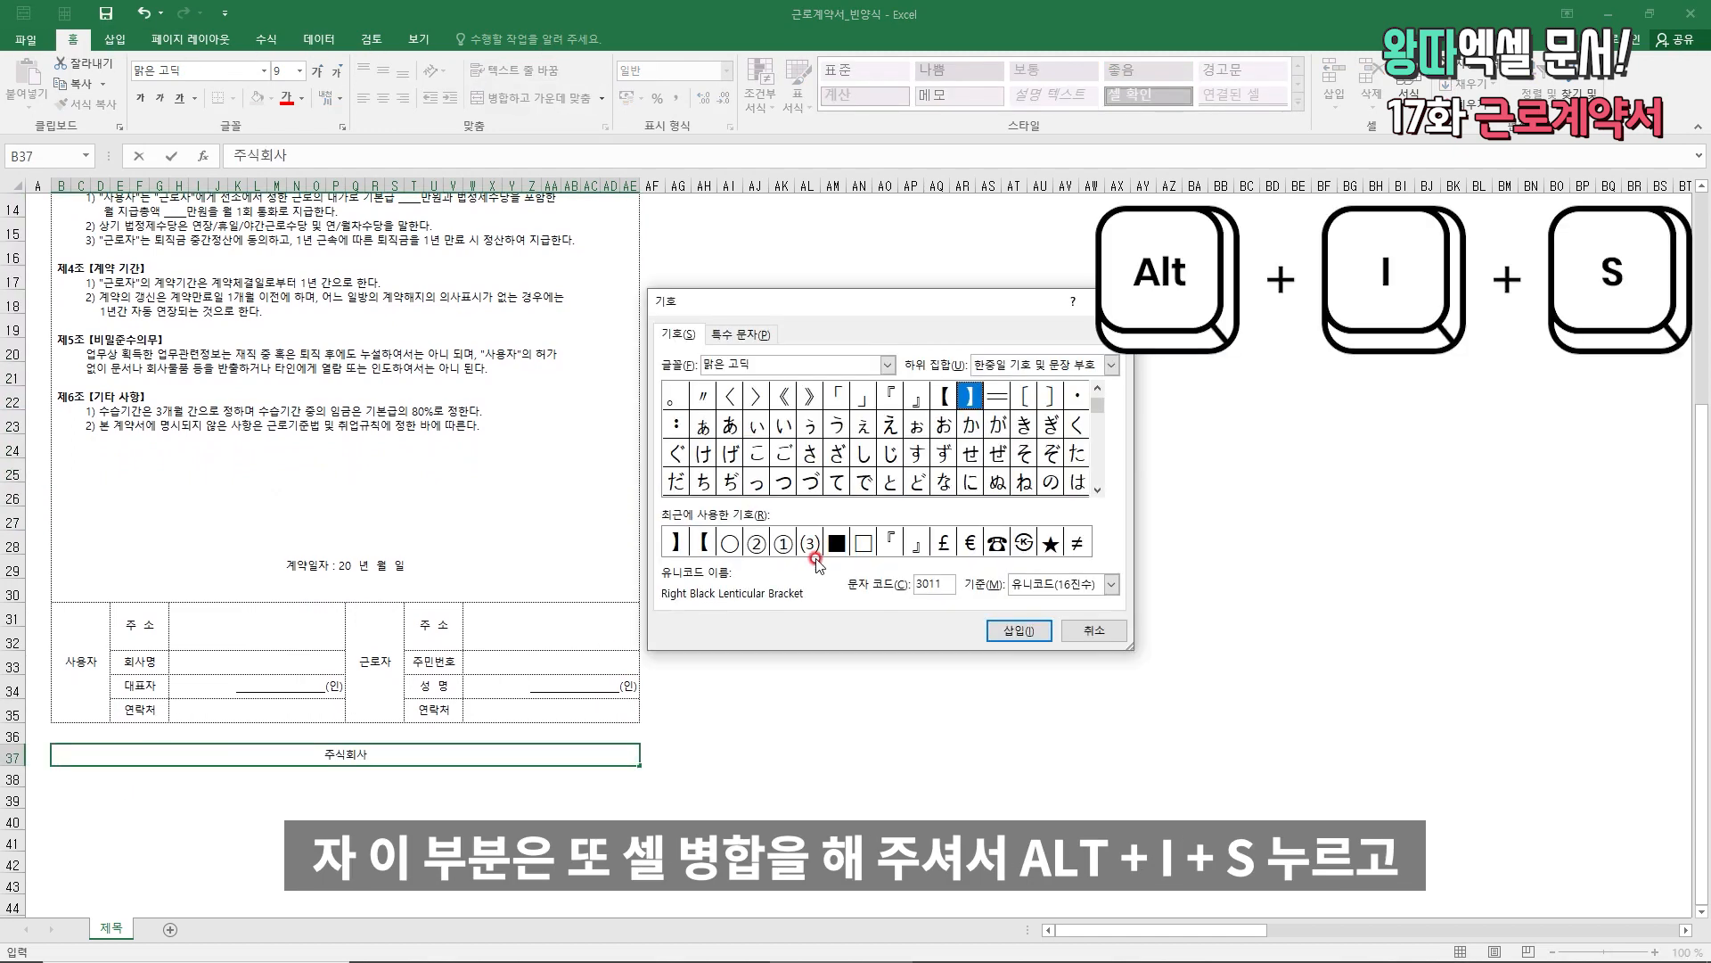
- Insert the White Circle symbol after 주식회사 and duplicate it so the line reads 주식회사 ○○
left_click(730, 540)
left_click(992, 626)
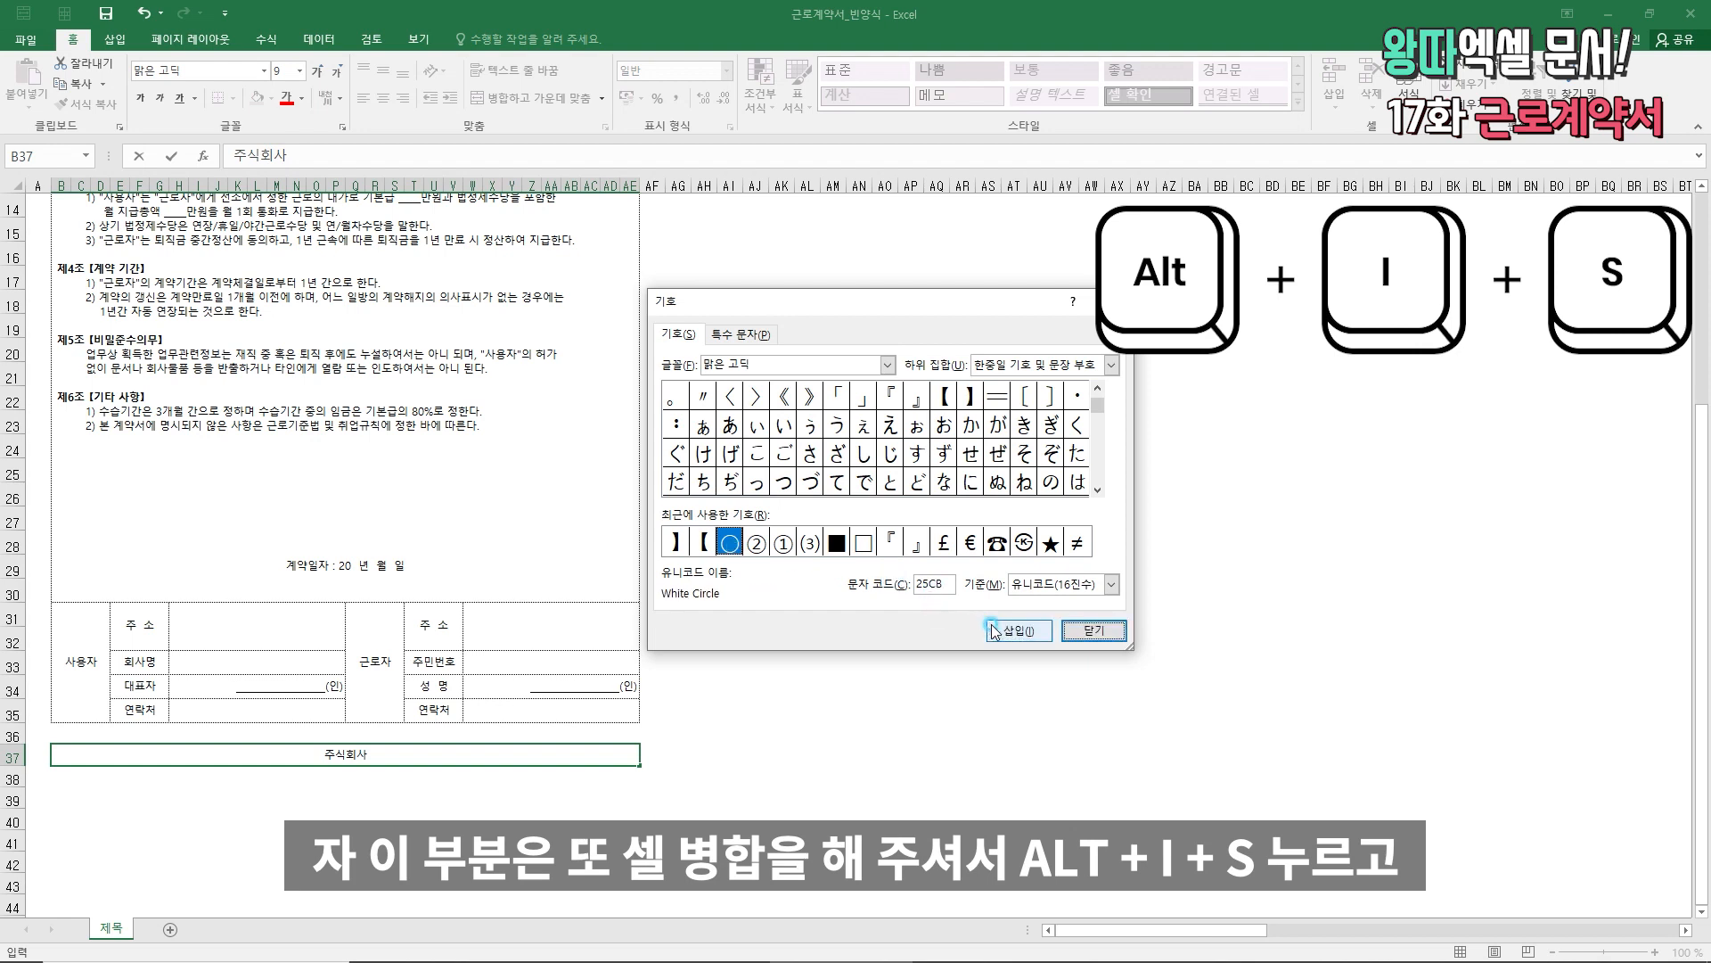
left_click(1094, 630)
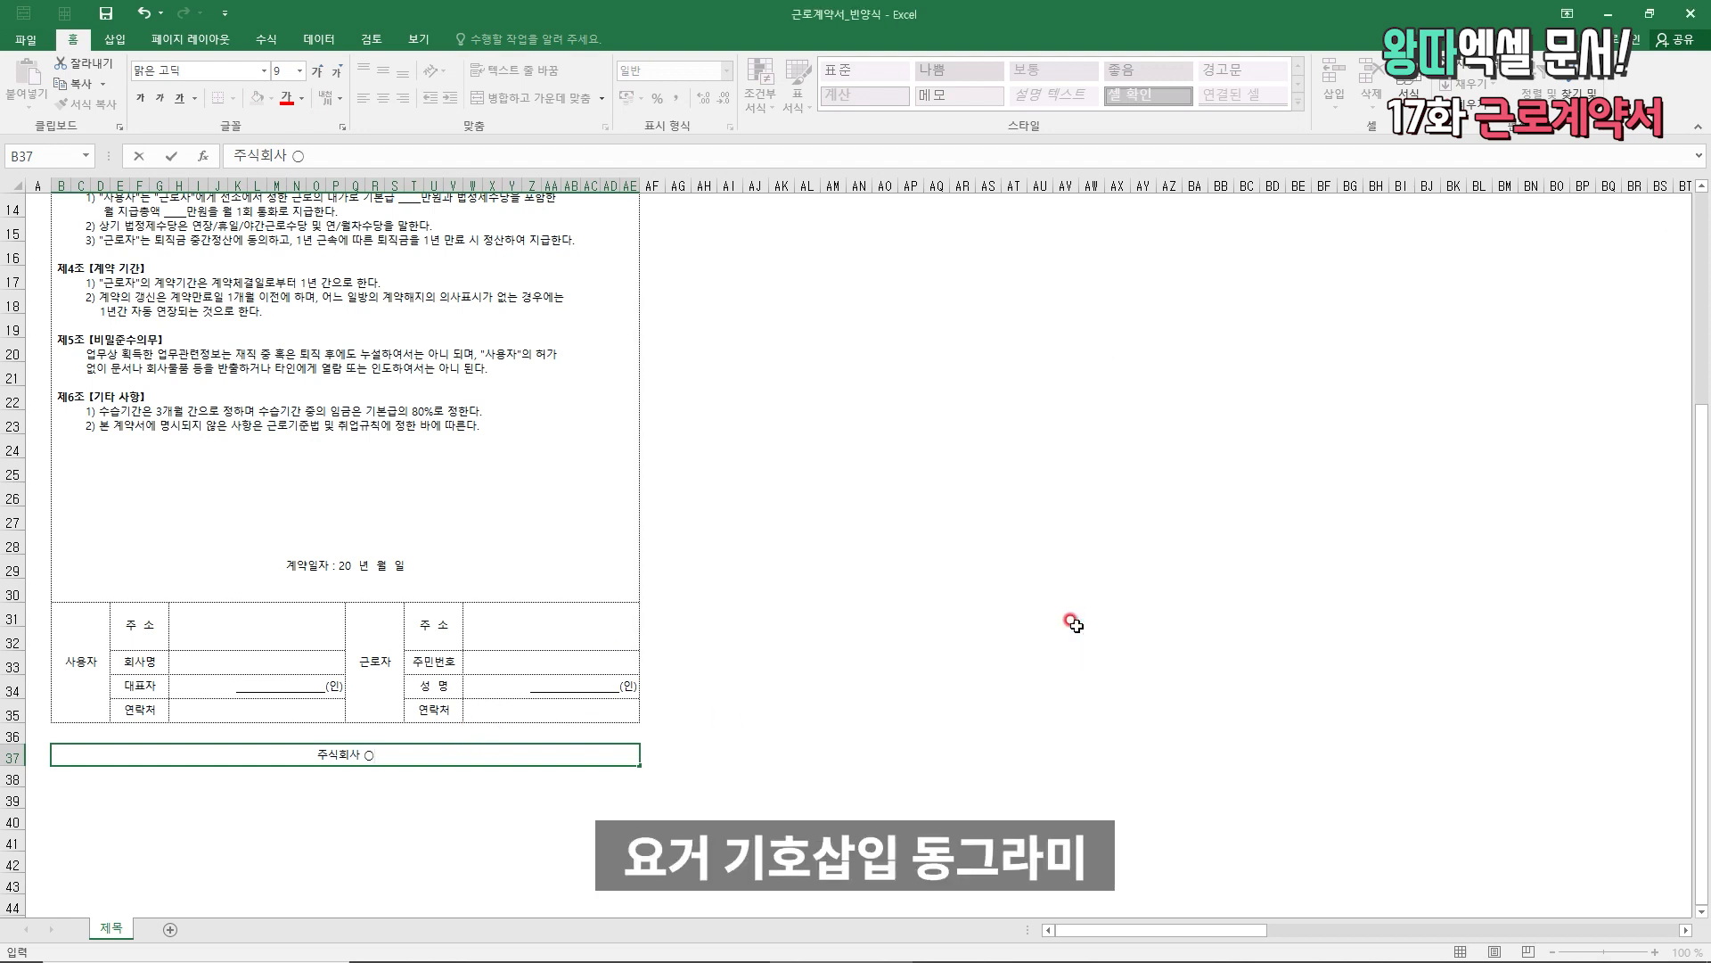
key("F2")
key("shift+Left")
key("ctrl+c")
key("Right")
key("ctrl+v")
key("ctrl+Return")
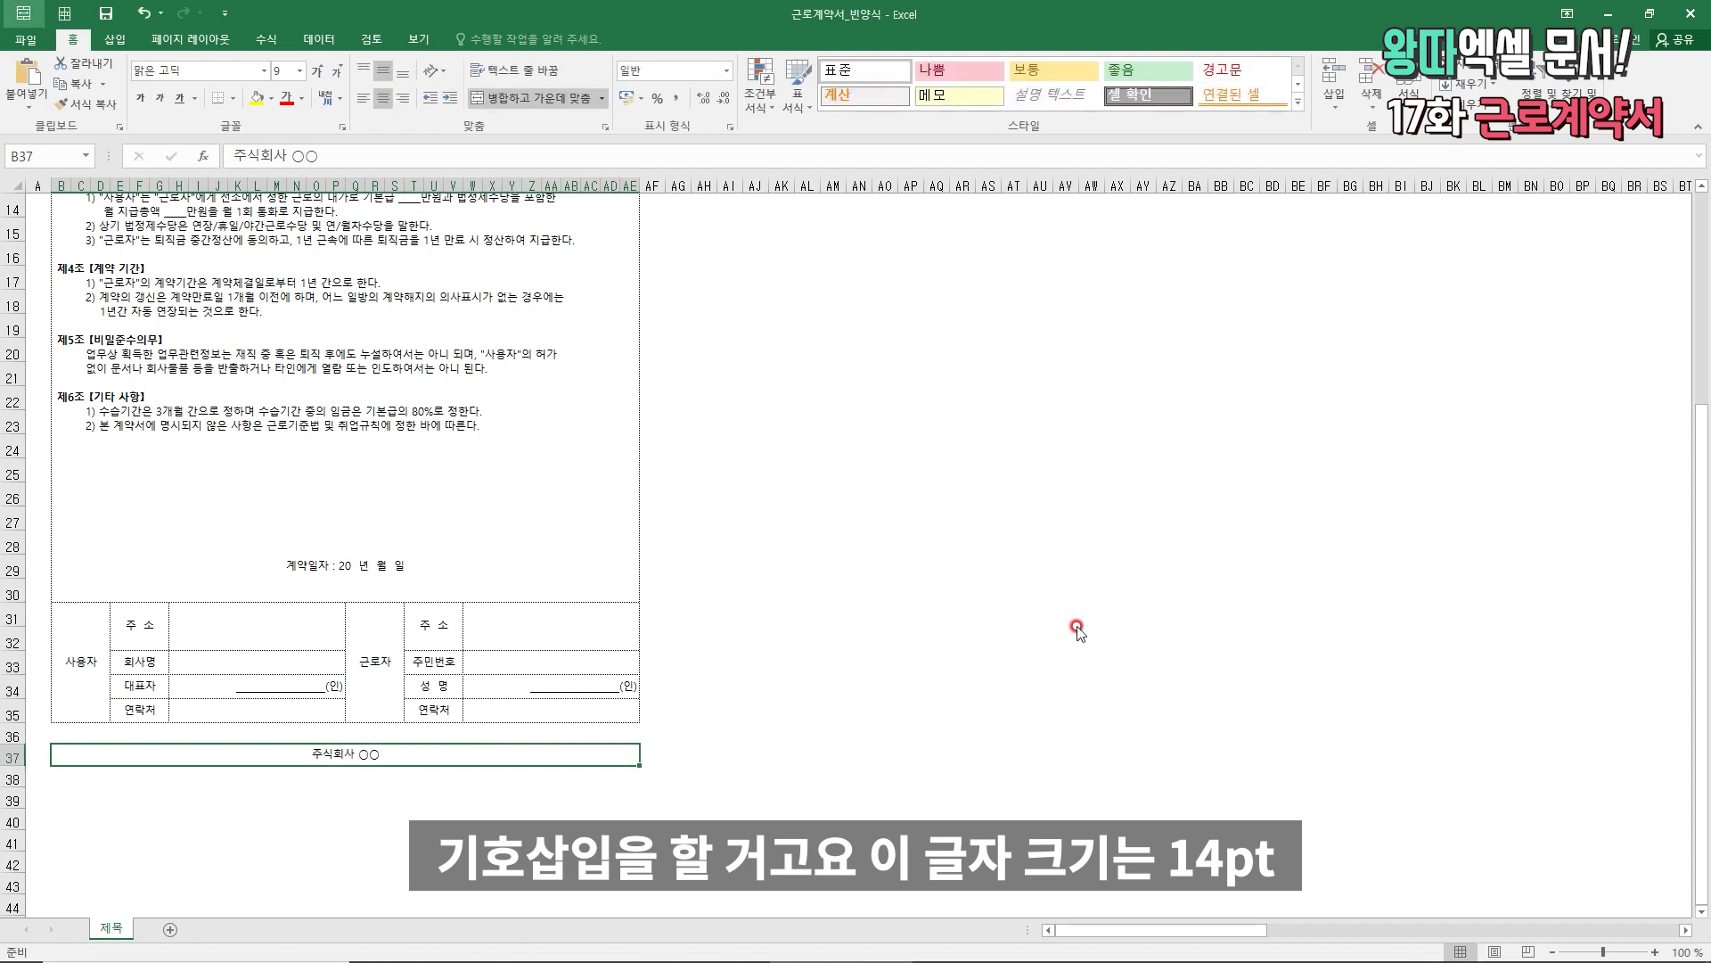
- Format the 주식회사 ○○ line in B37 as 14 pt bold
key("ctrl+shift+p")
type("14")
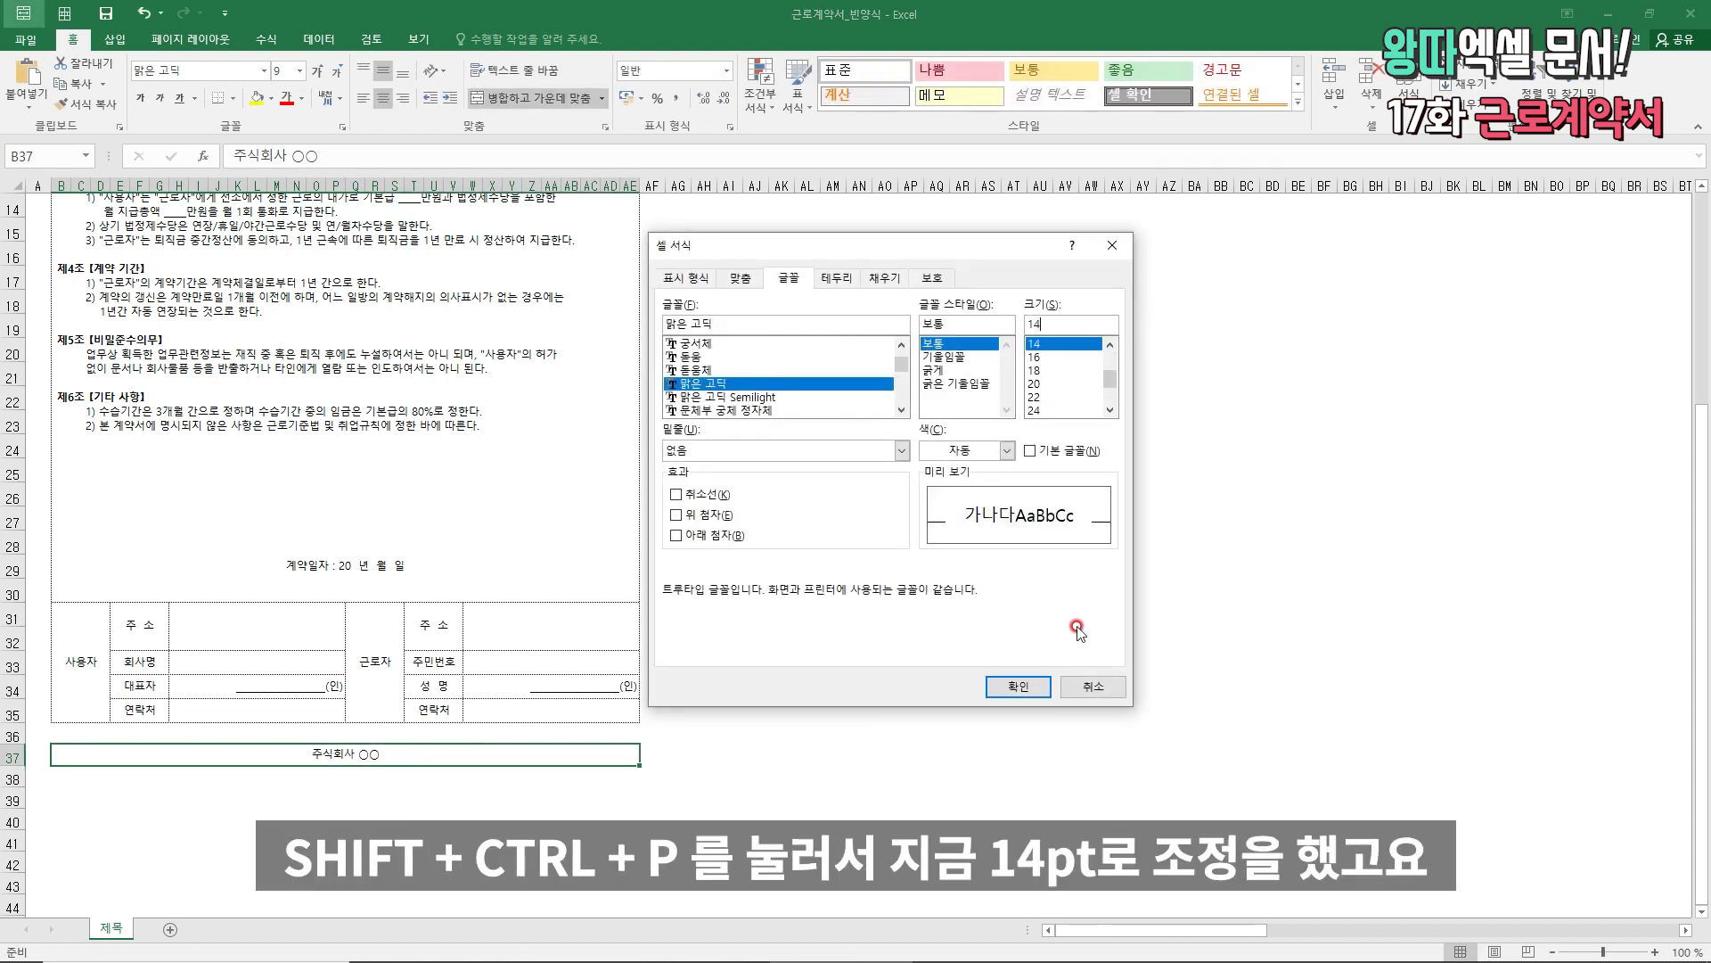
key("Return")
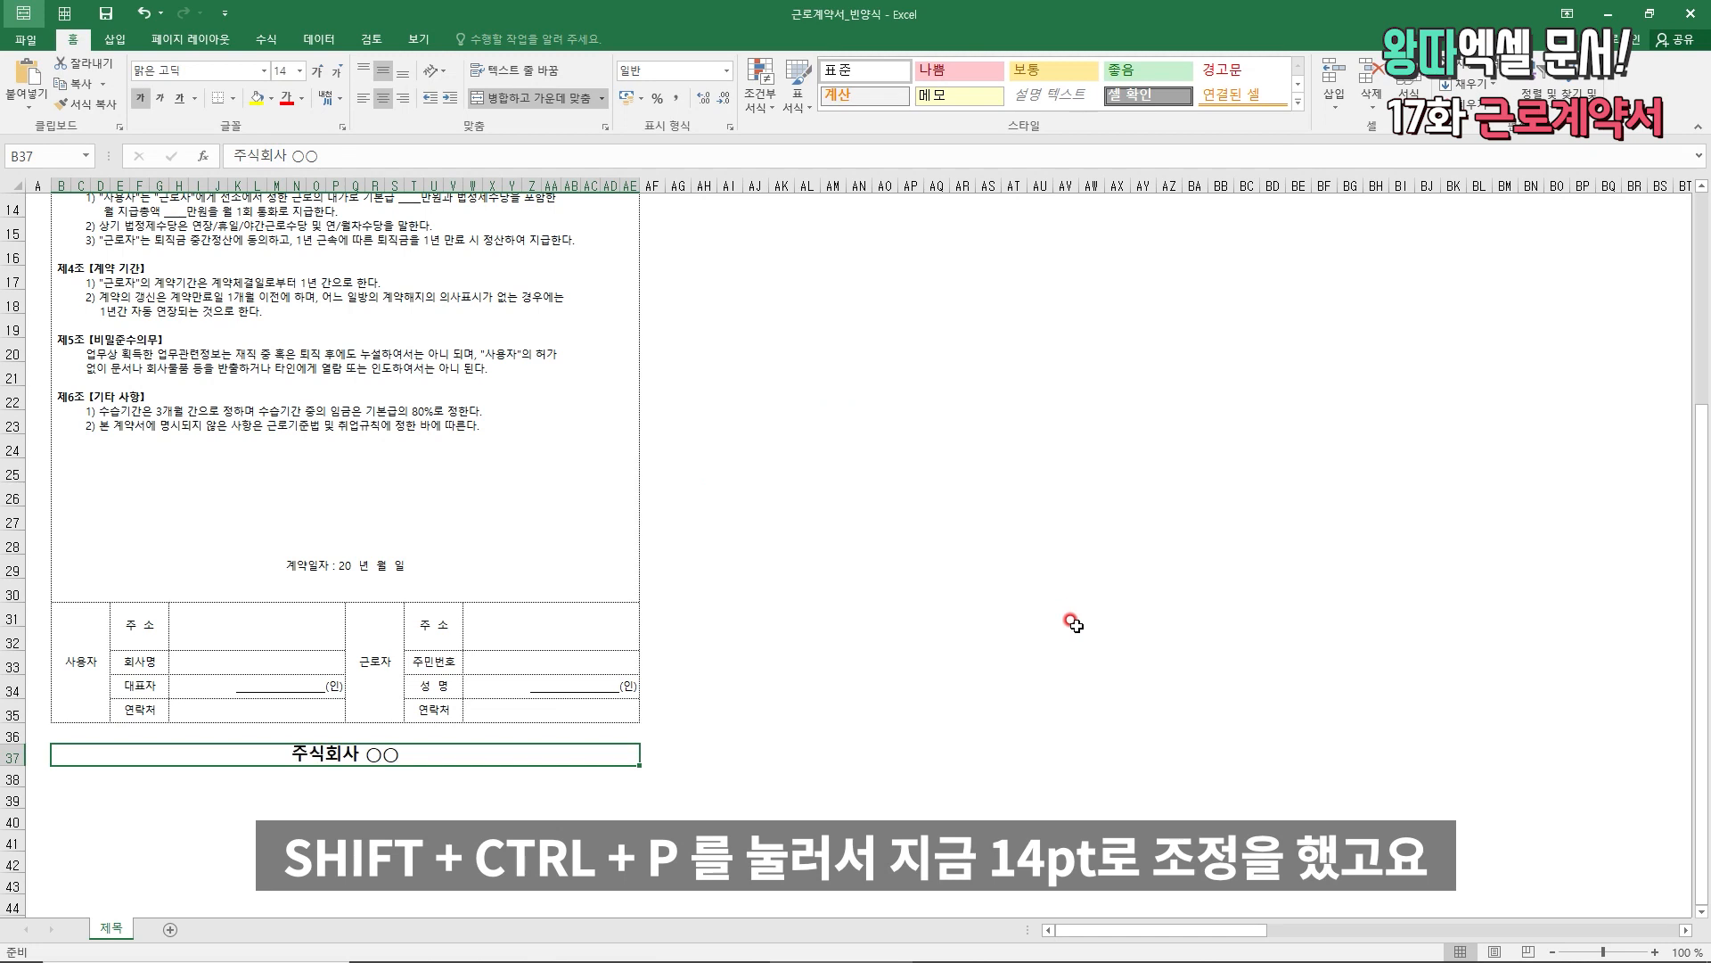
- Check in the print preview whether the whole contract, from title to company name, fits the printed page
key("Up")
key("ctrl+Home")
key("ctrl+p")
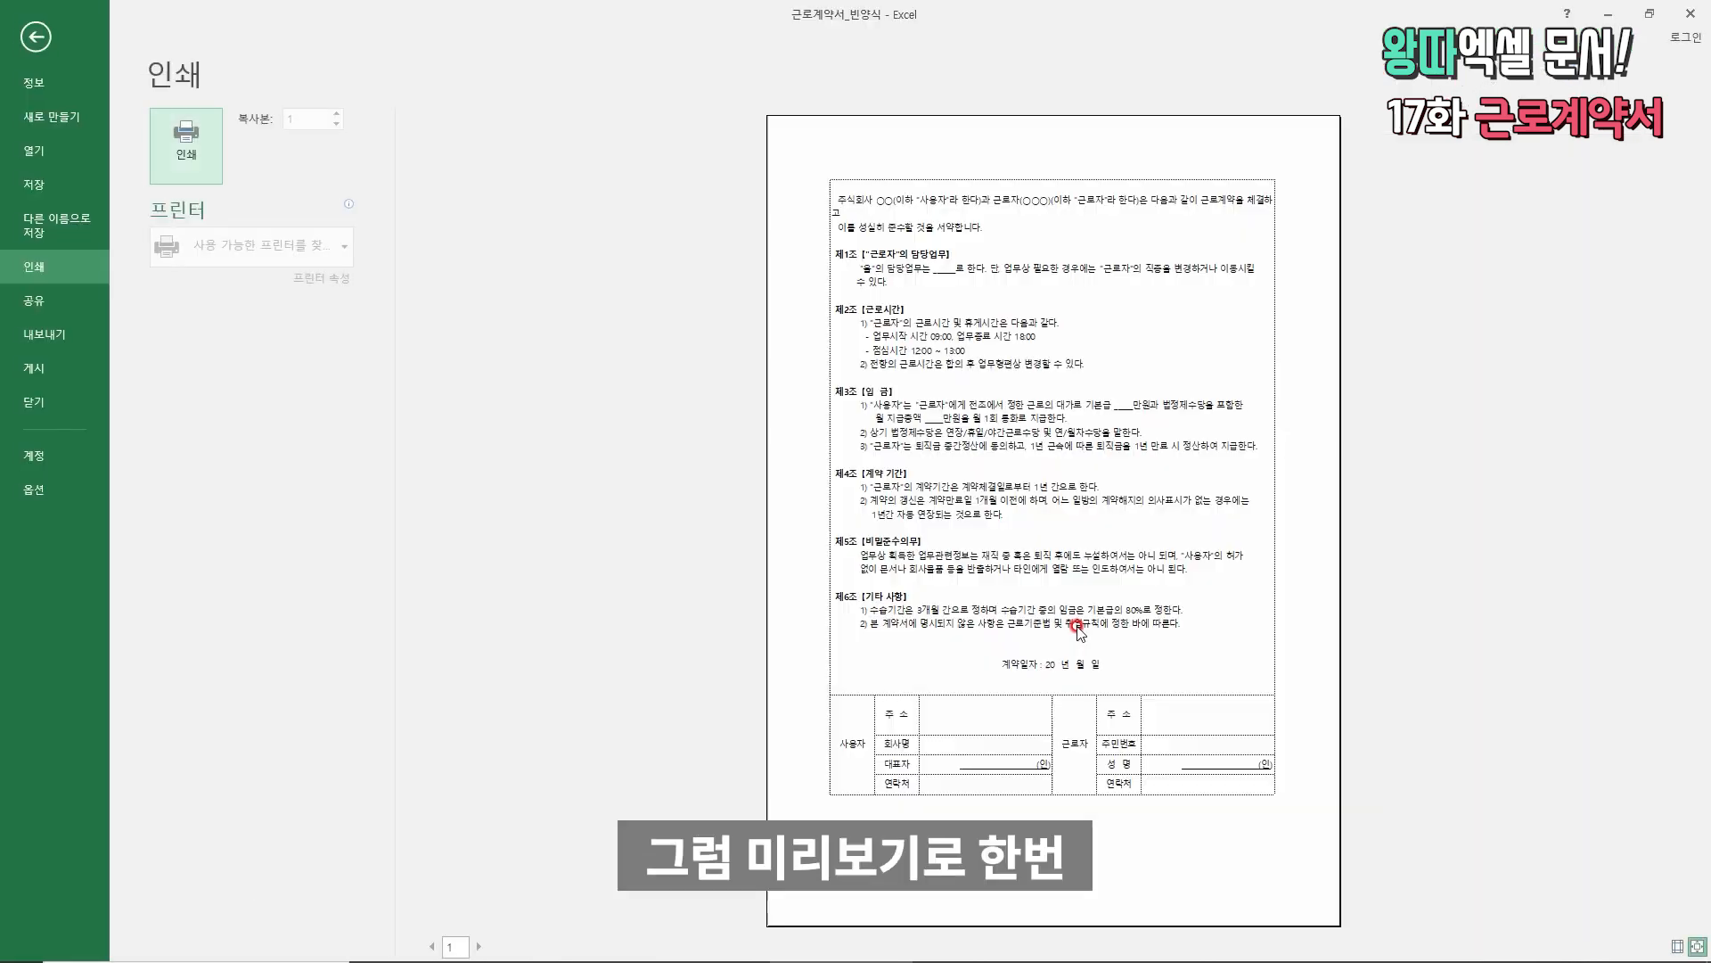
key("Escape")
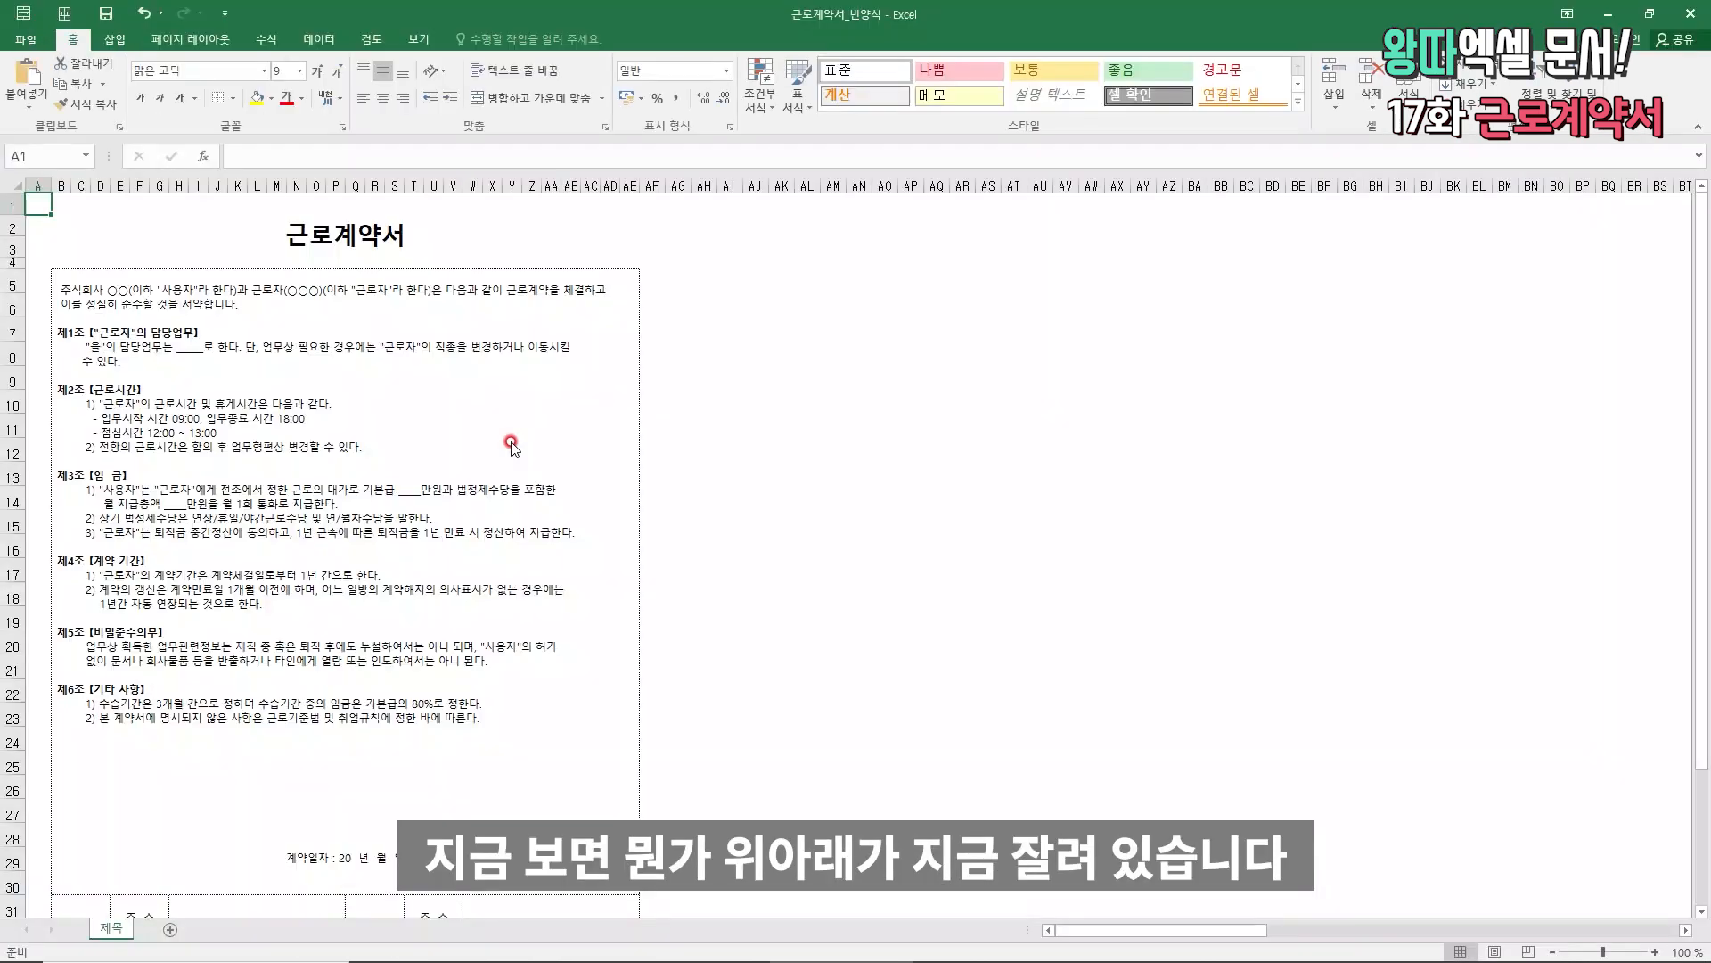
scroll(170, 249, "down", 3)
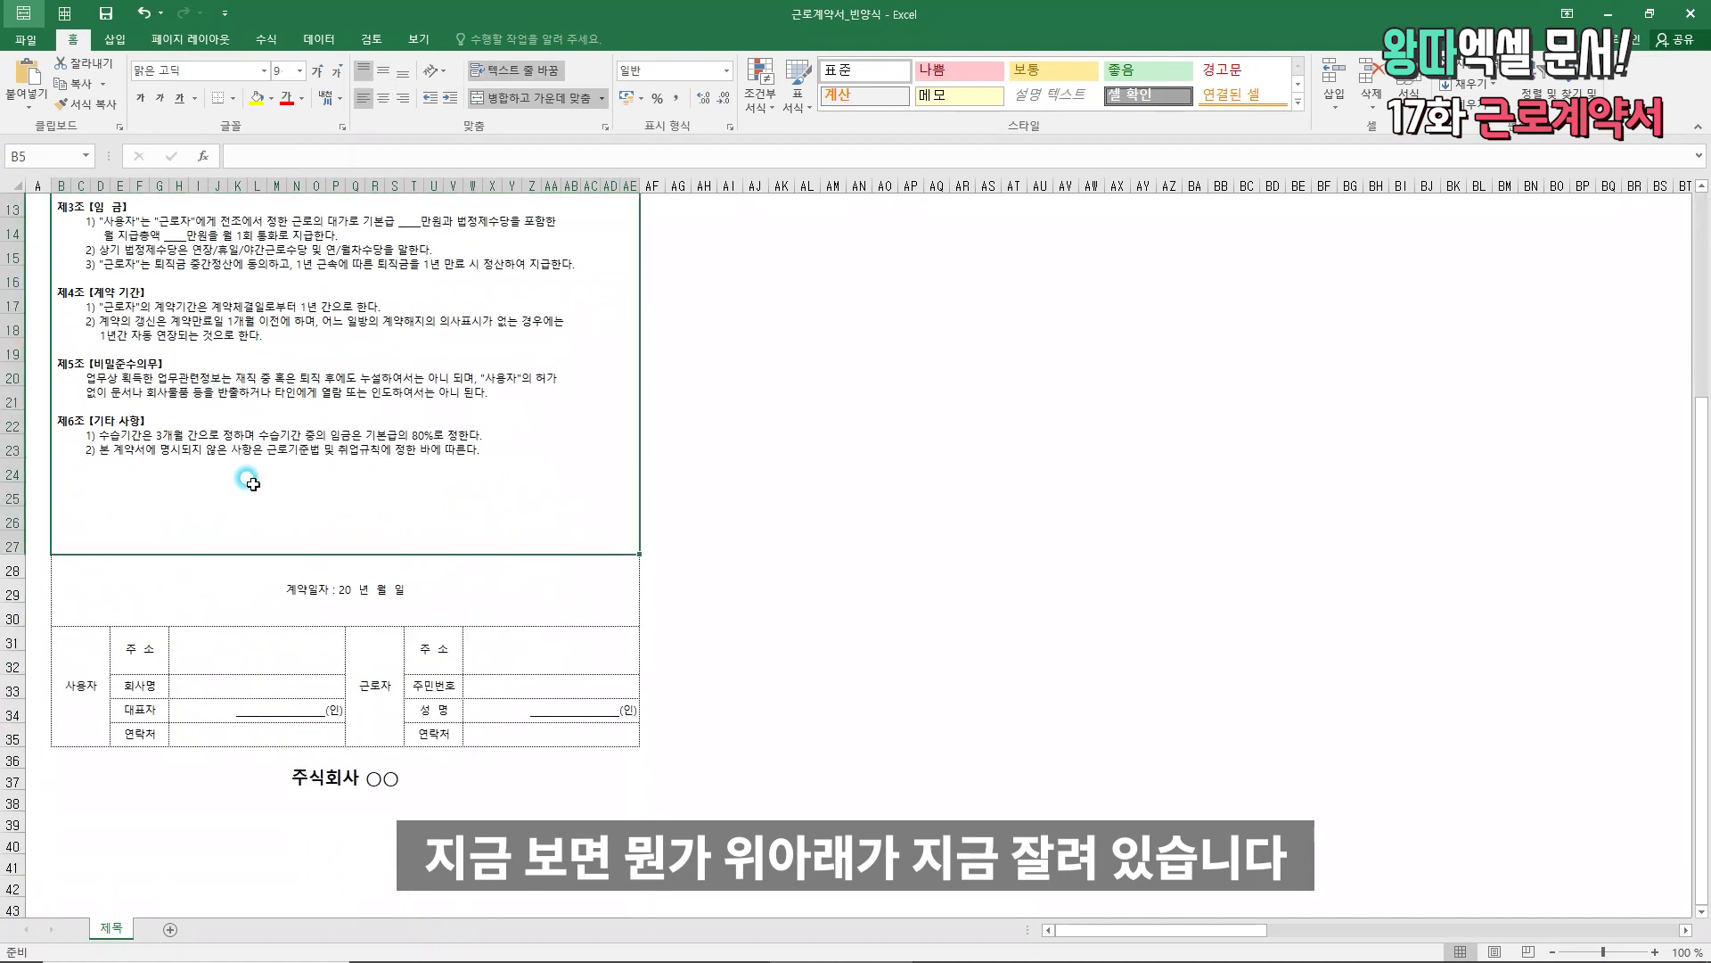
scroll(257, 472, "up", 3)
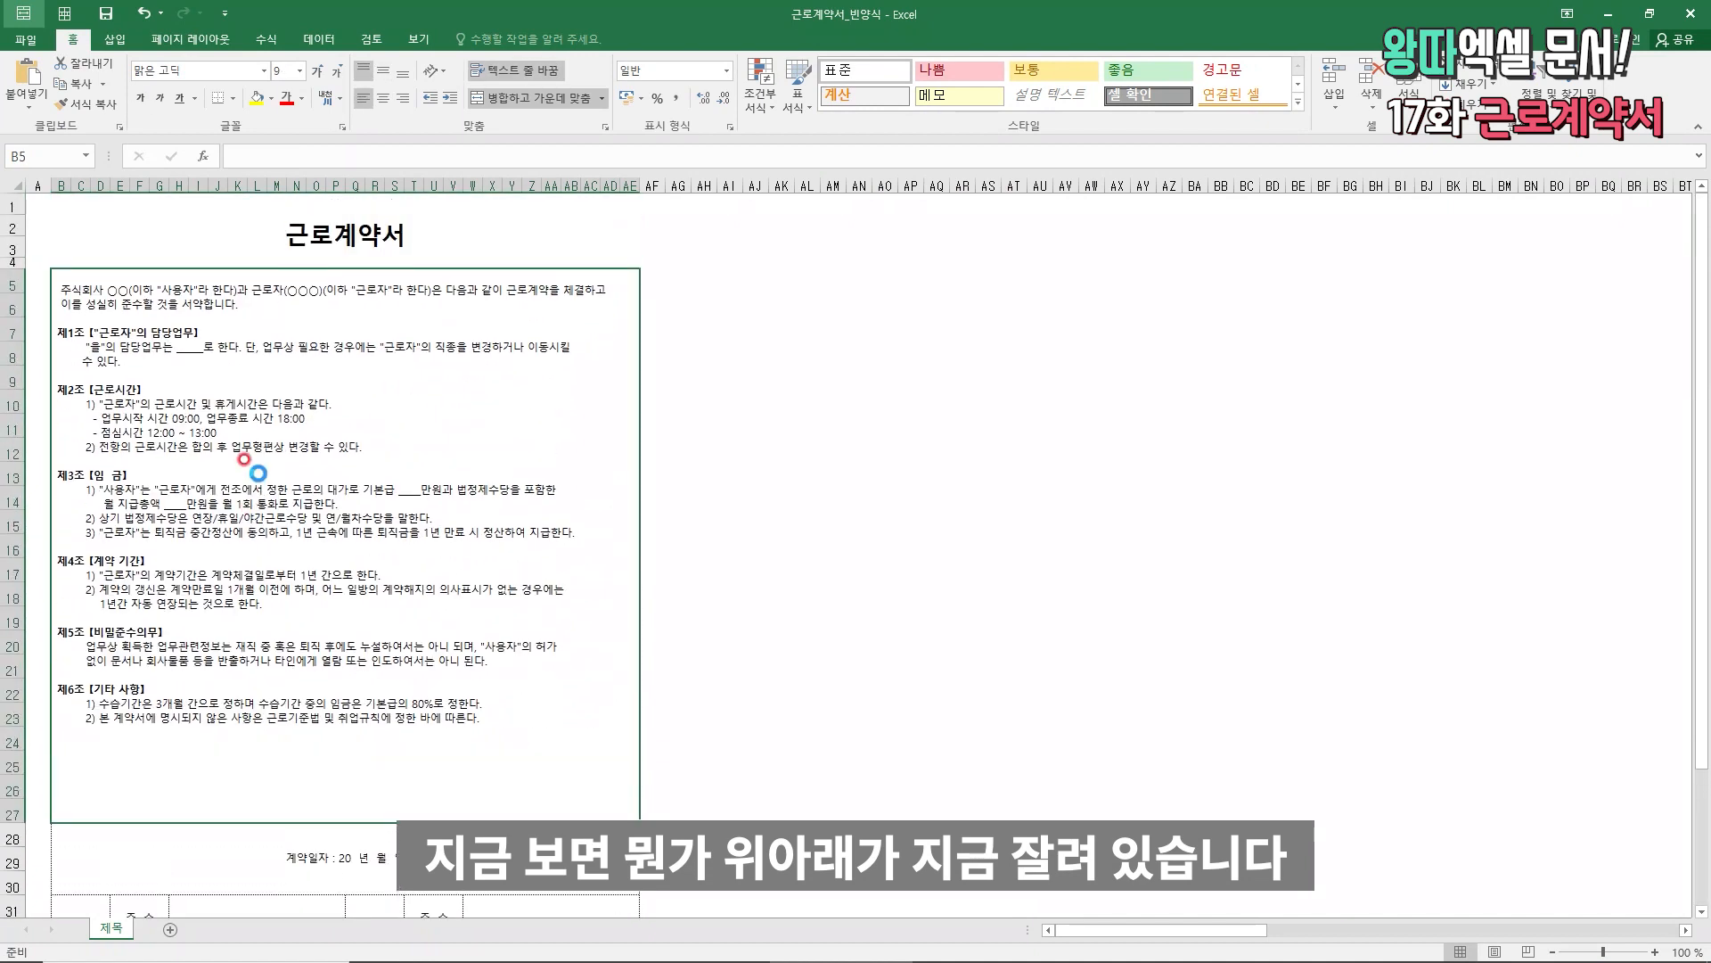
key("ctrl+p")
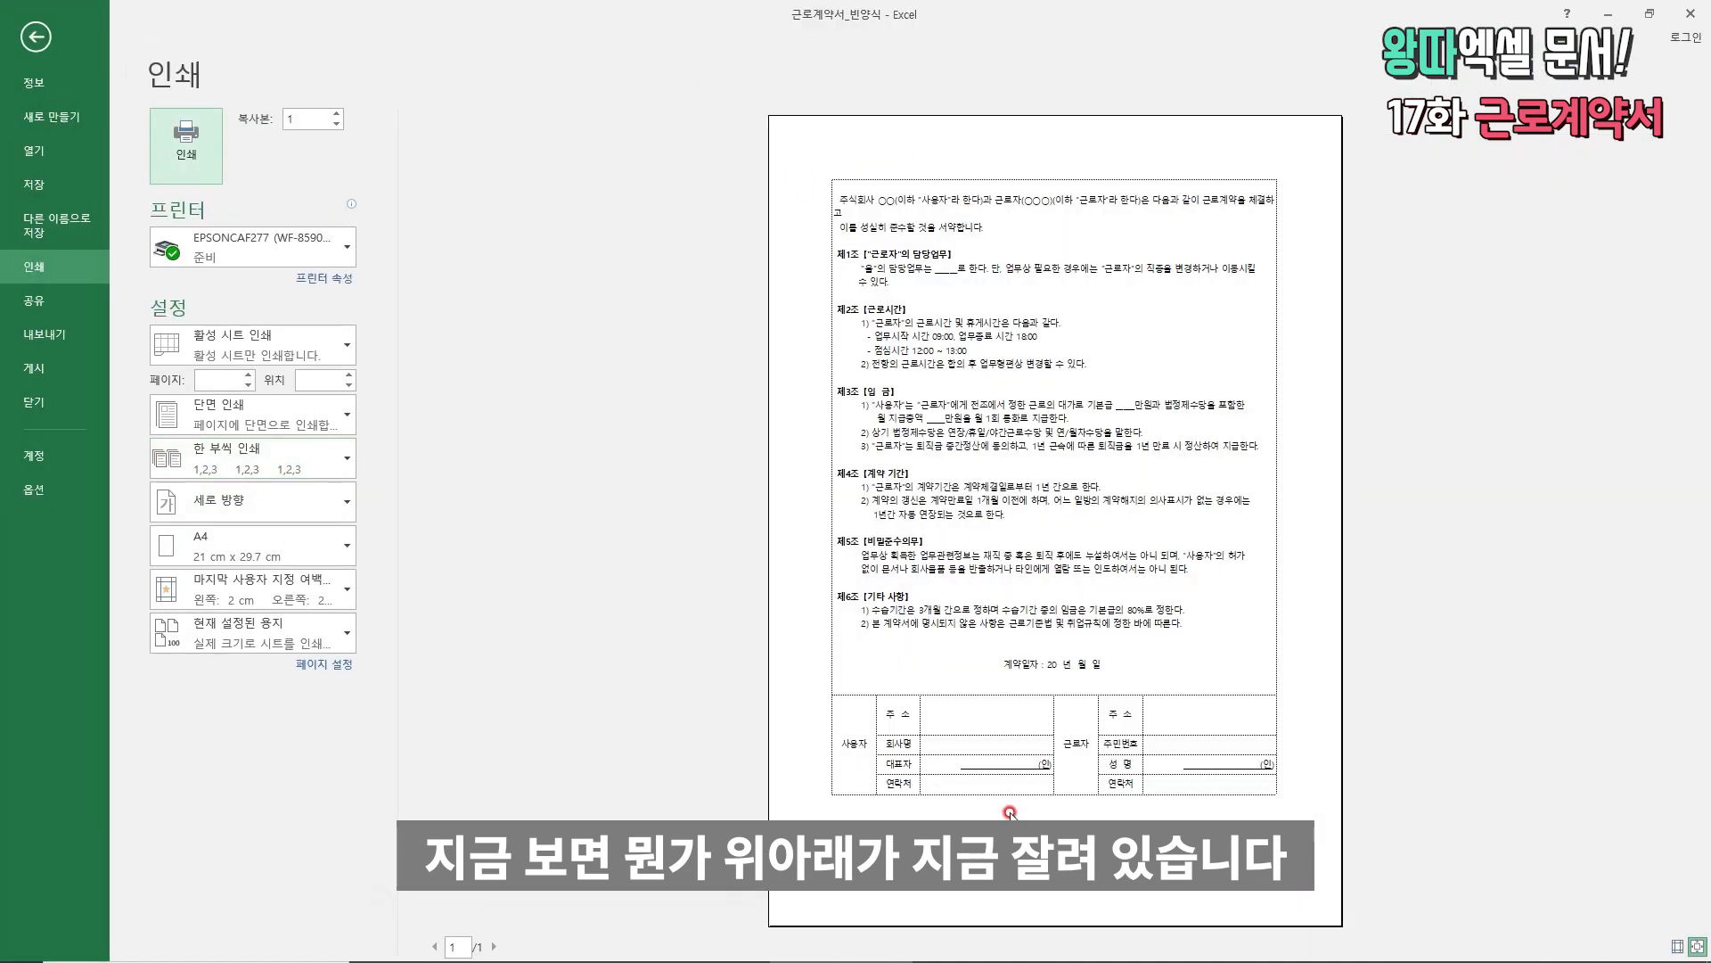
key("Escape")
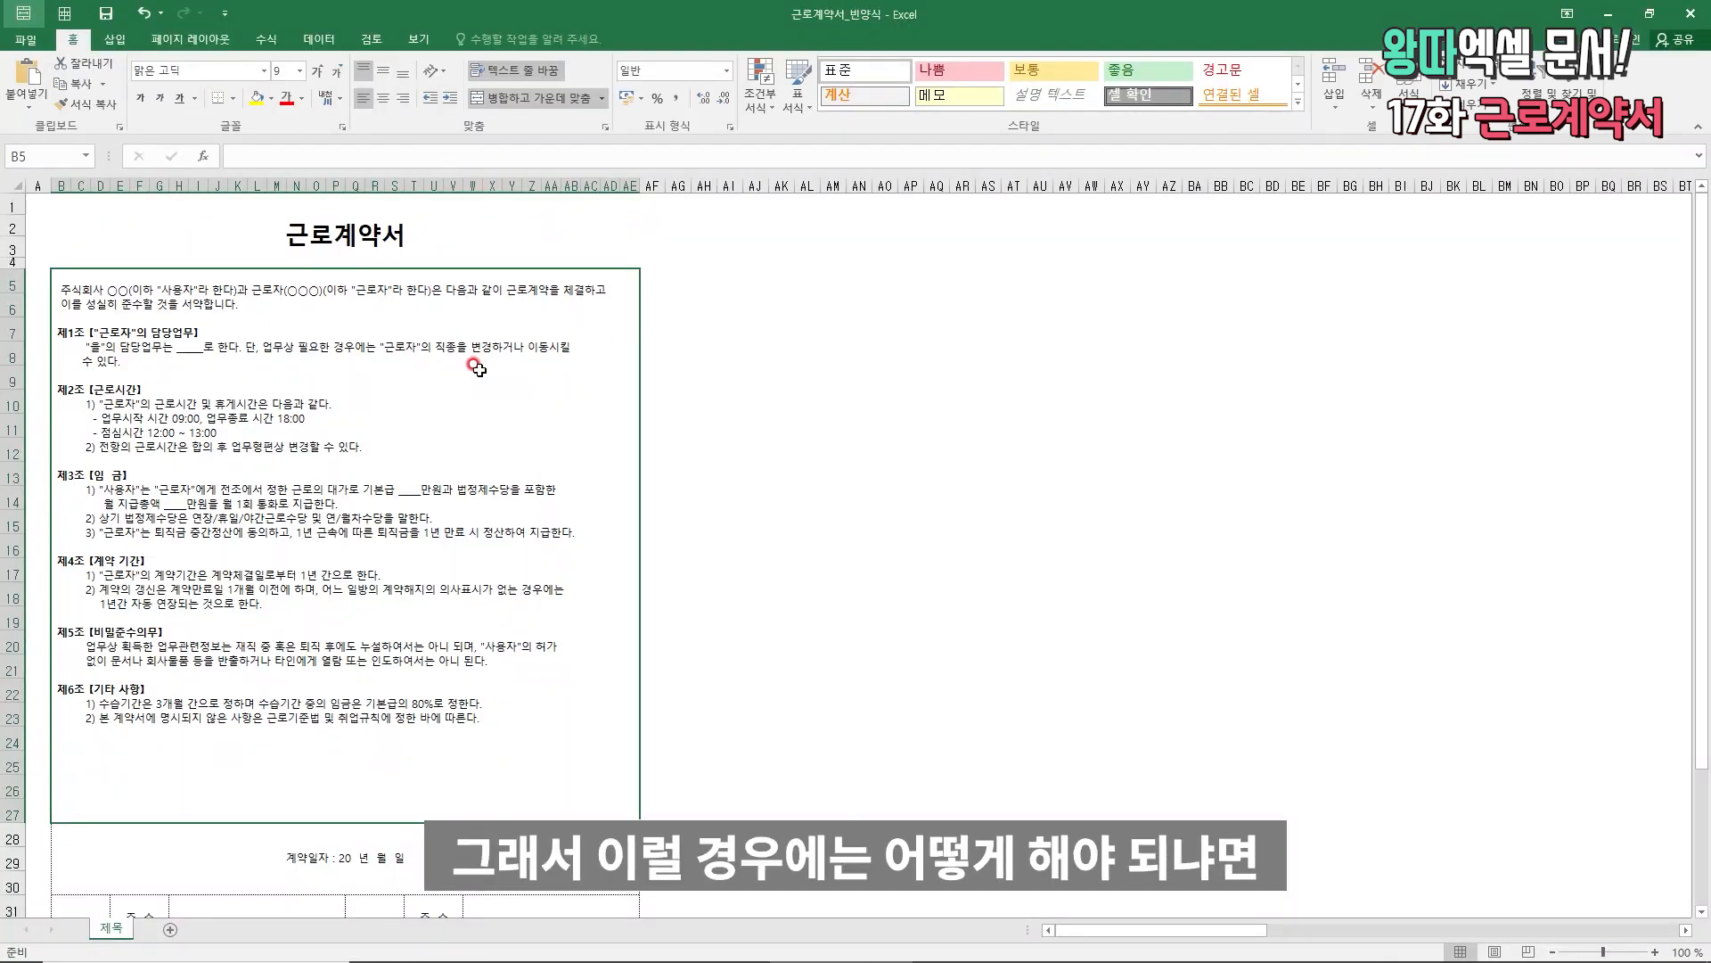
- In page break preview, extend the print area up to row 1 and down to row 37 to include the title and company name
key("alt+v")
key("p")
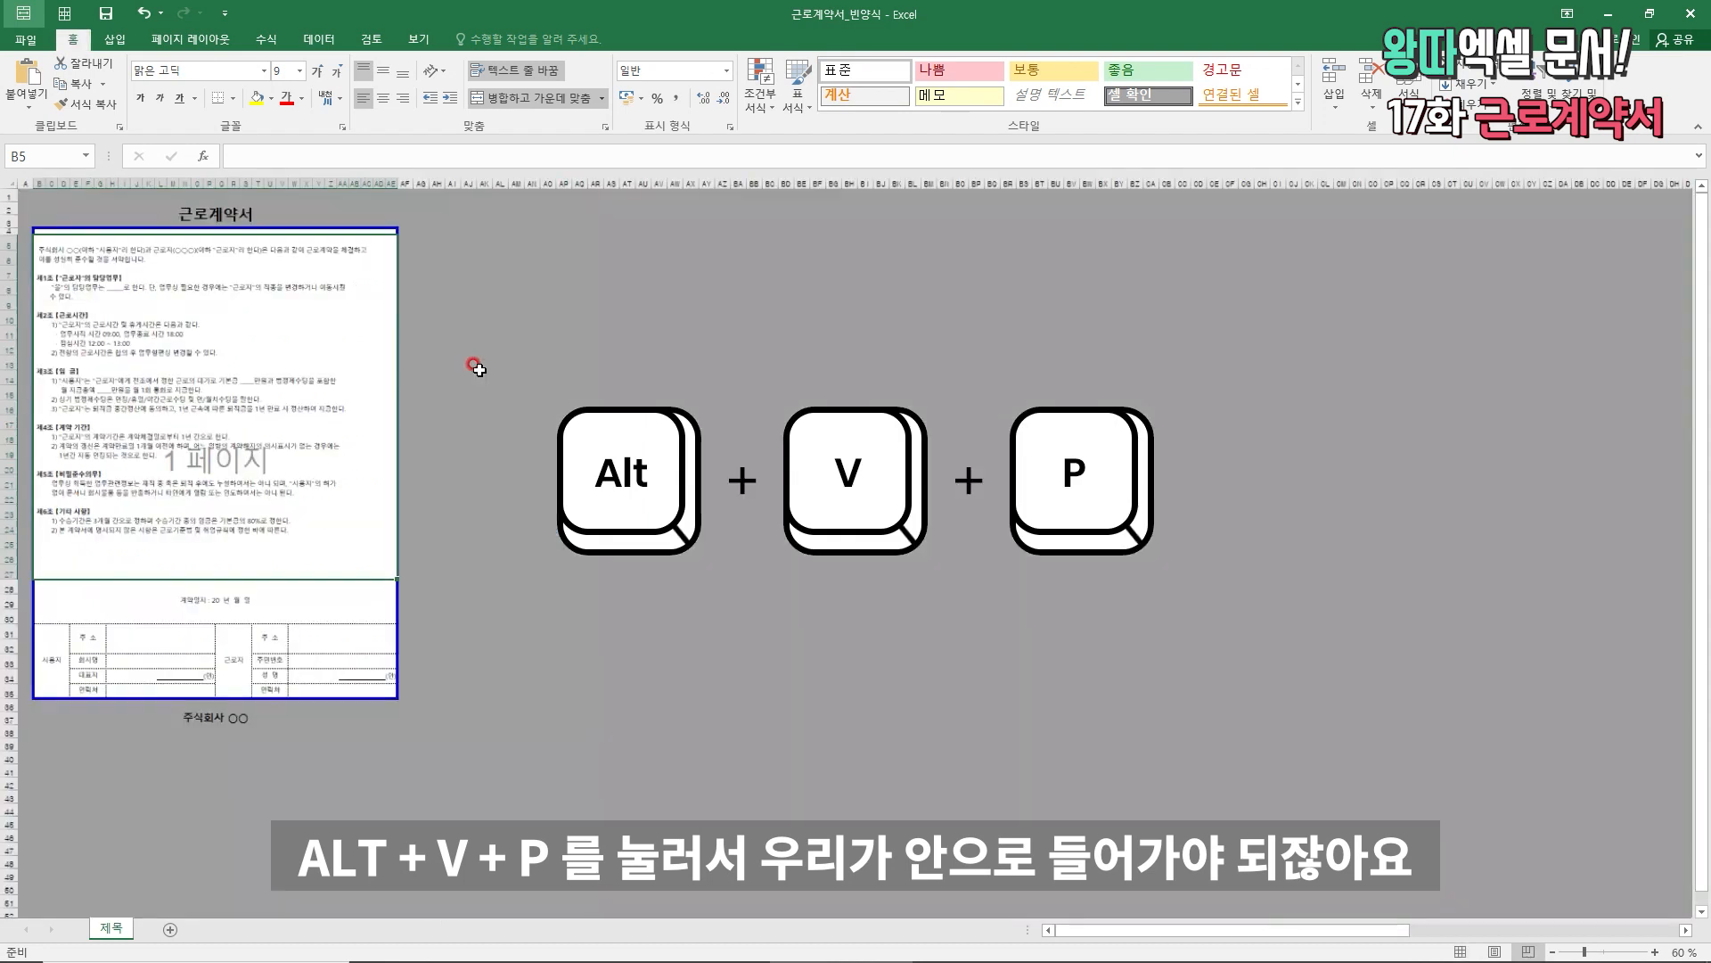
left_click_drag(305, 239, 304, 196)
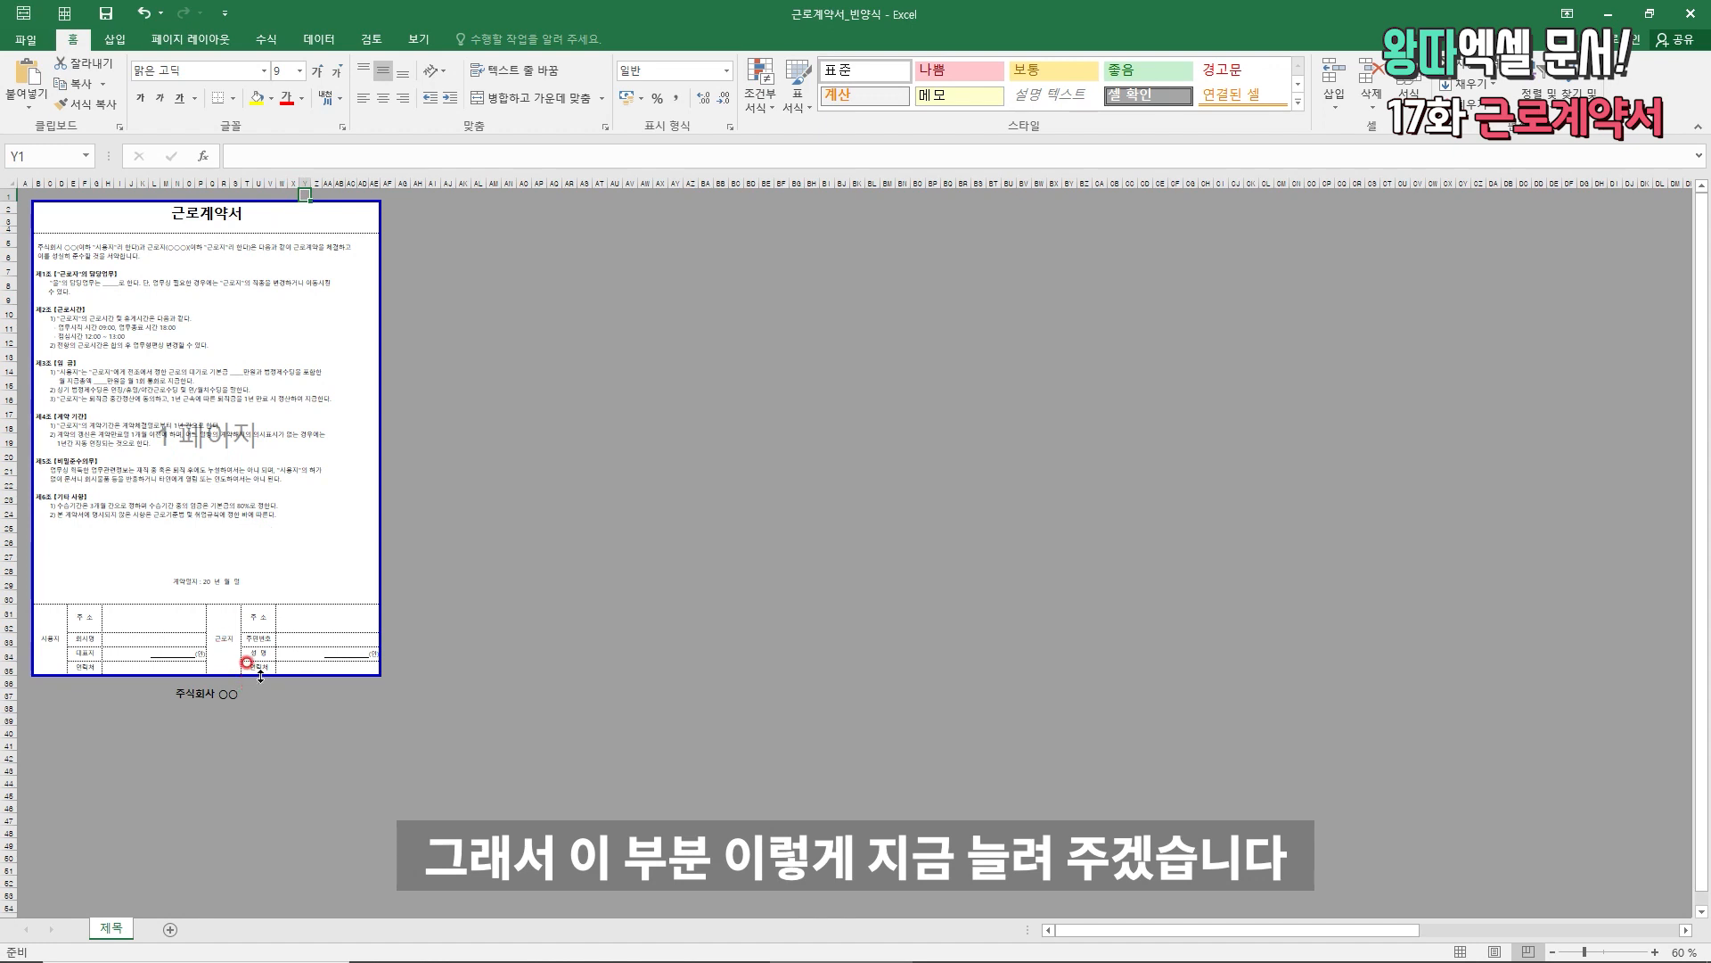
left_click_drag(260, 675, 263, 699)
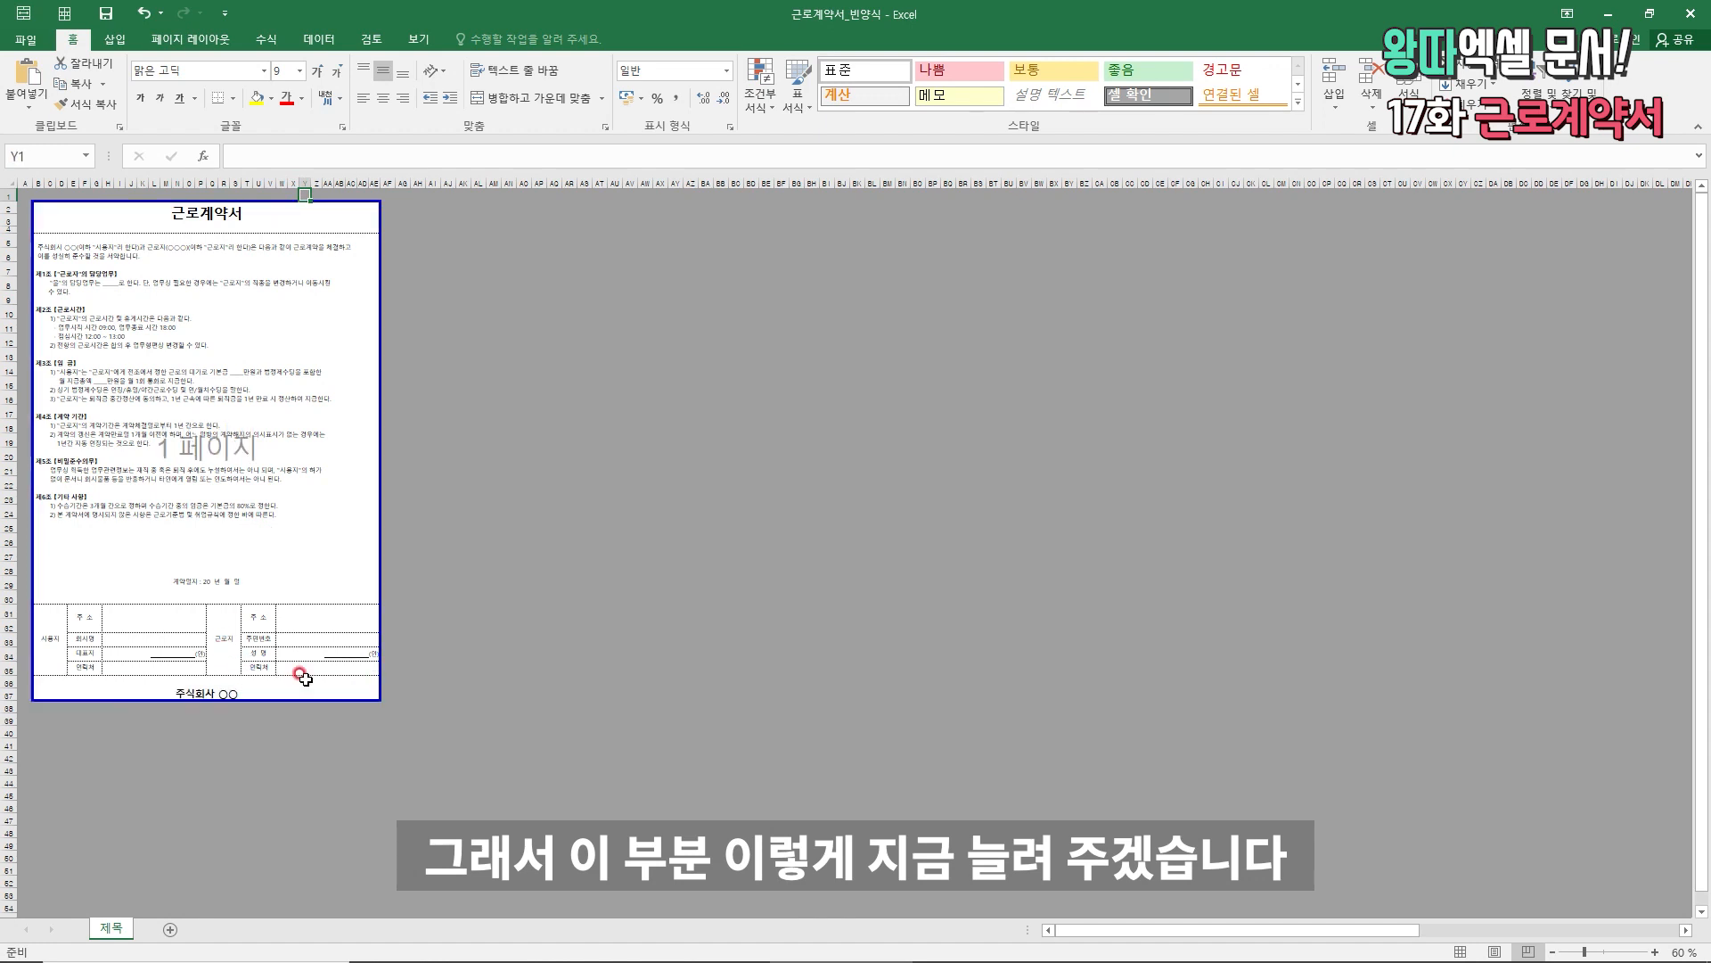
- Return the sheet from page break preview to normal view
left_click(239, 544)
left_click(508, 439)
left_click(271, 402)
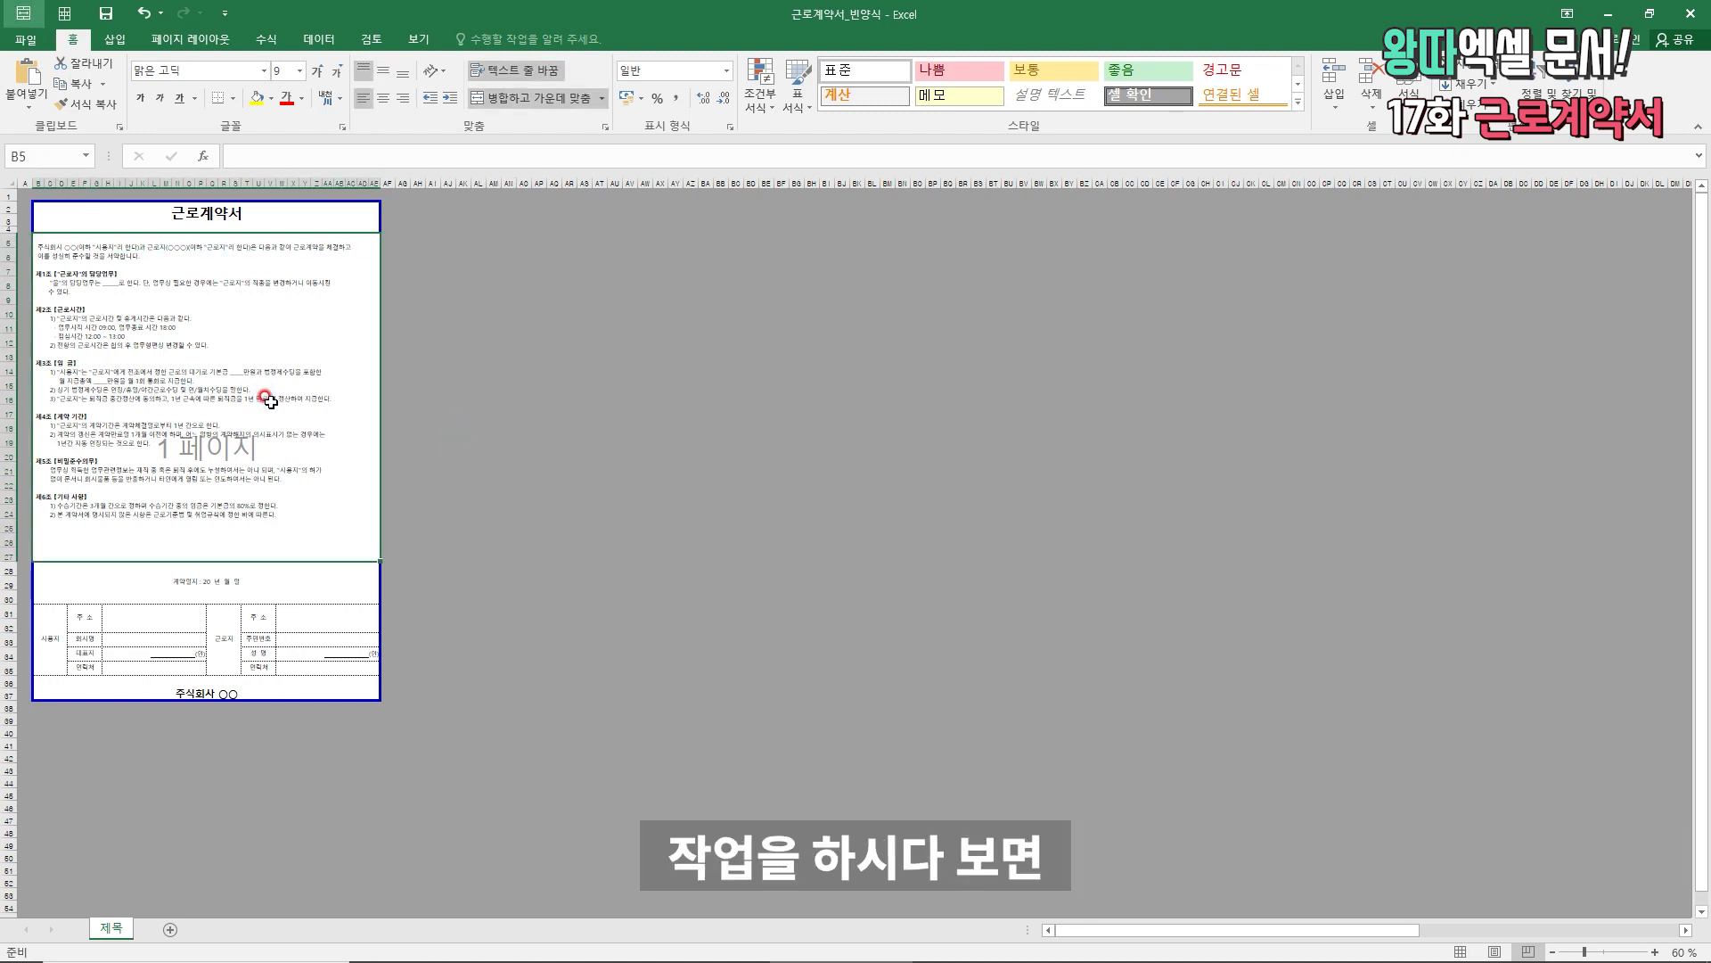
key("alt+v")
key("n")
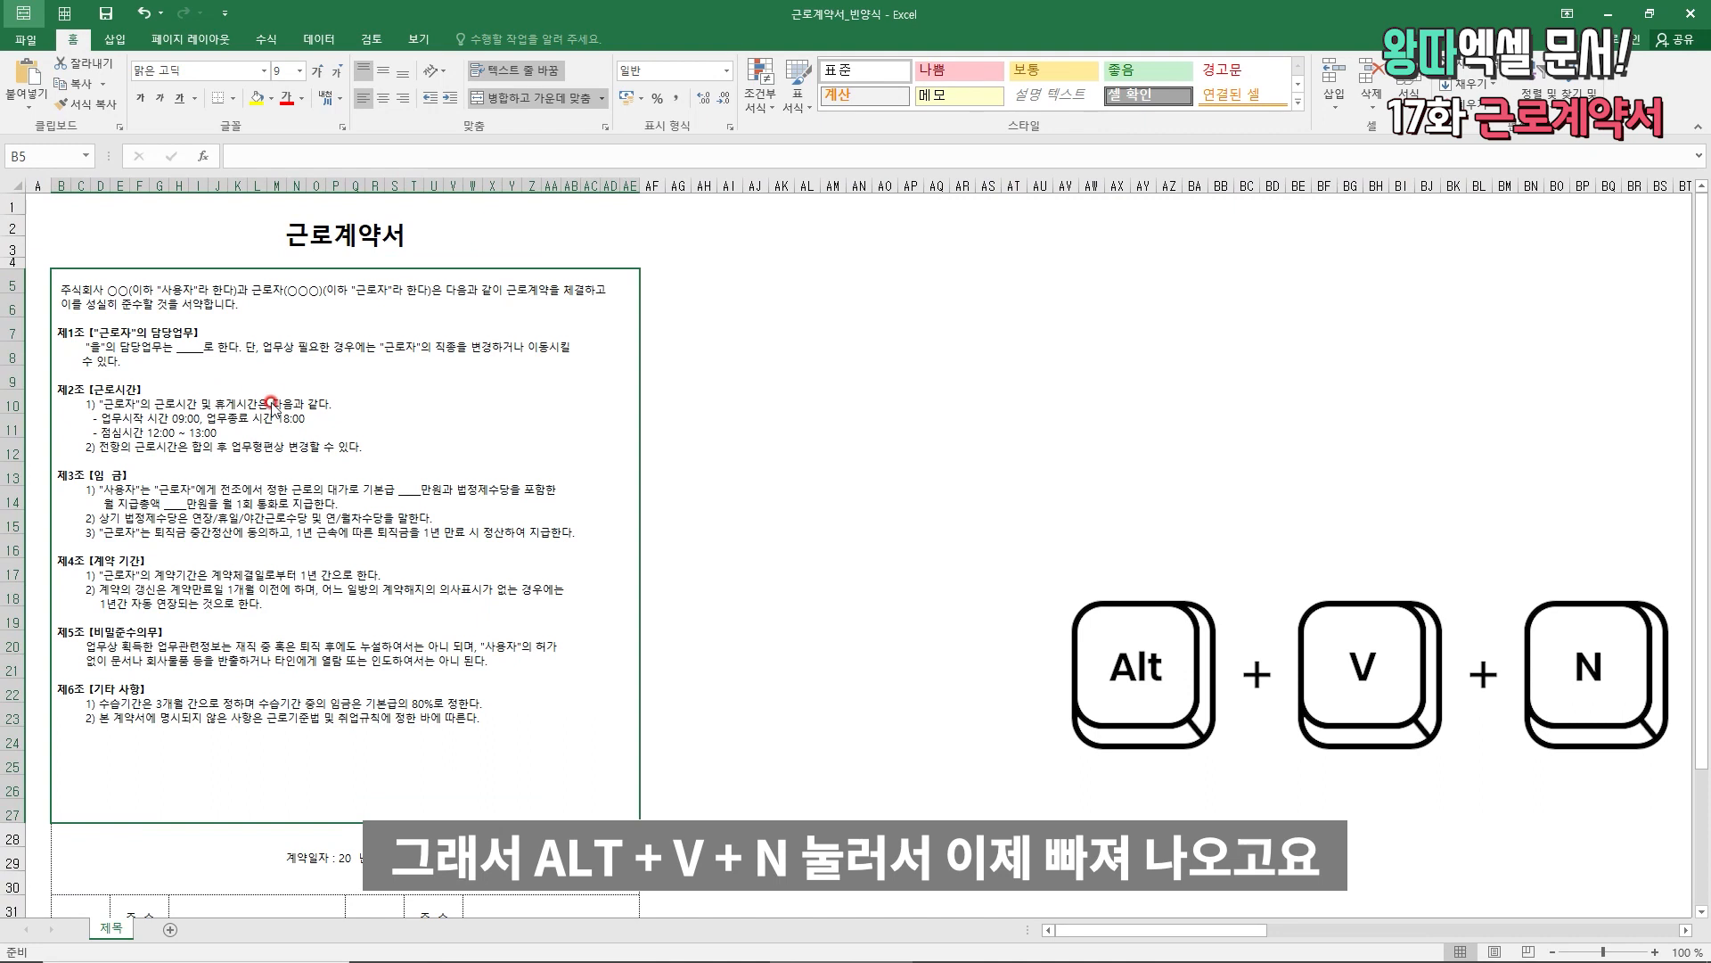
- Compare how the opening paragraph's first line wraps in the print preview with how it appears on the sheet
key("alt+f")
key("p")
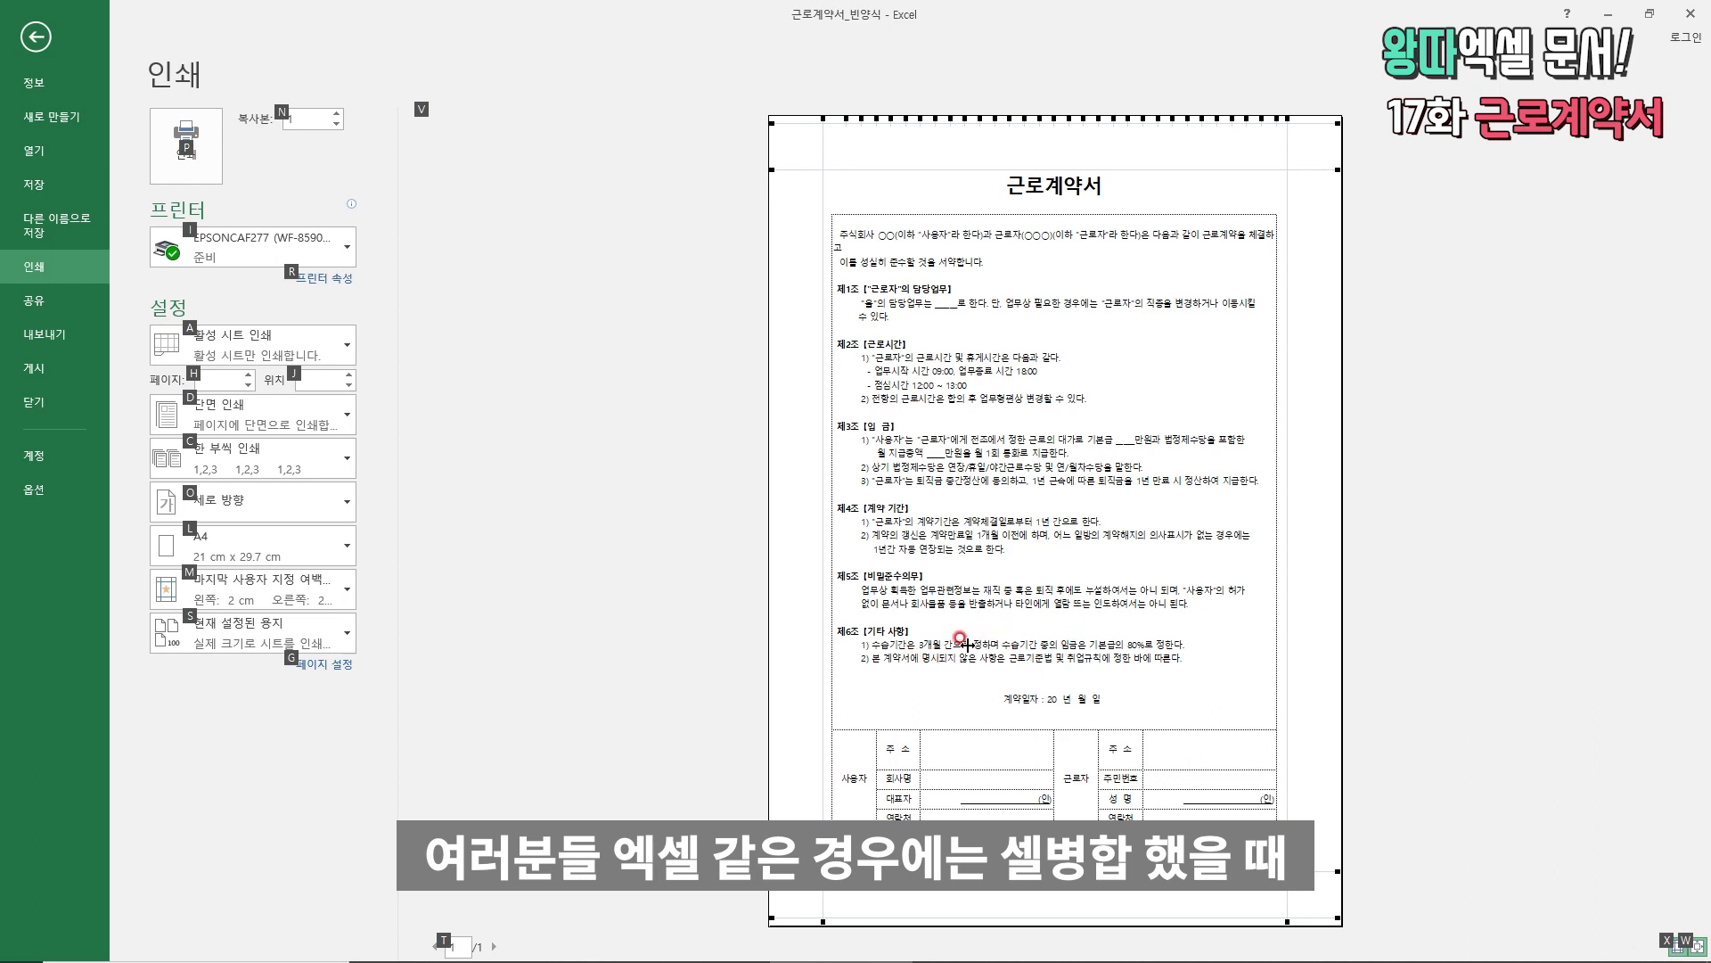
left_click(458, 375)
key("Escape")
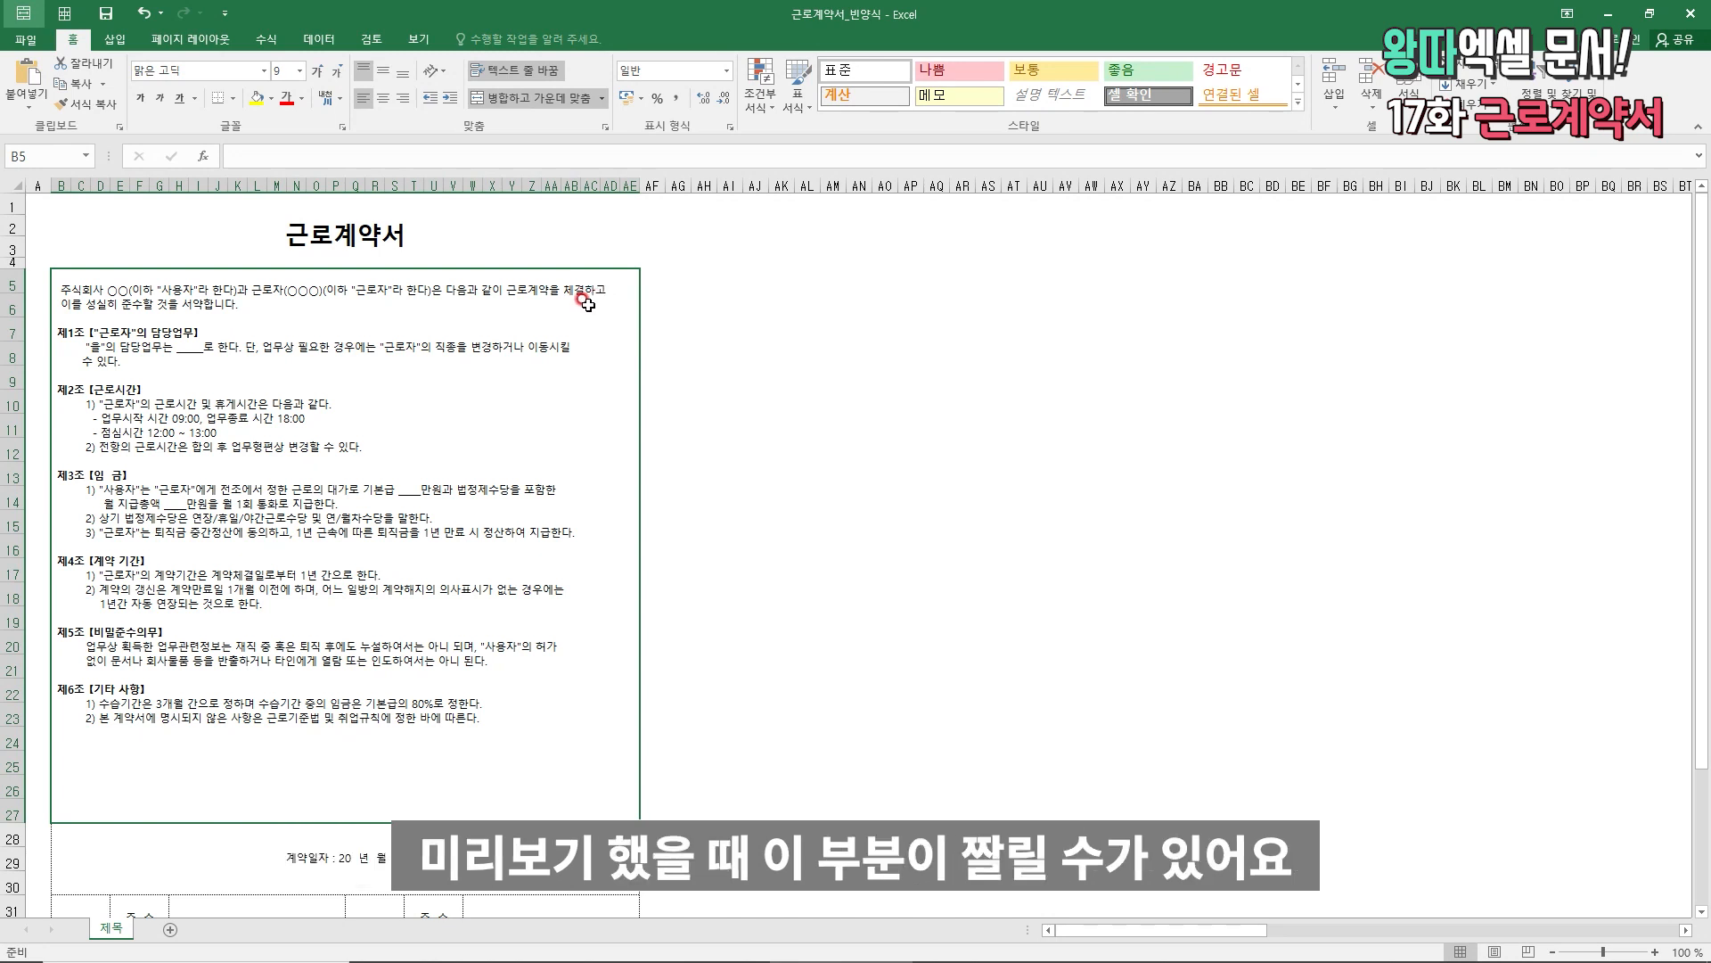
key("alt+f")
key("p")
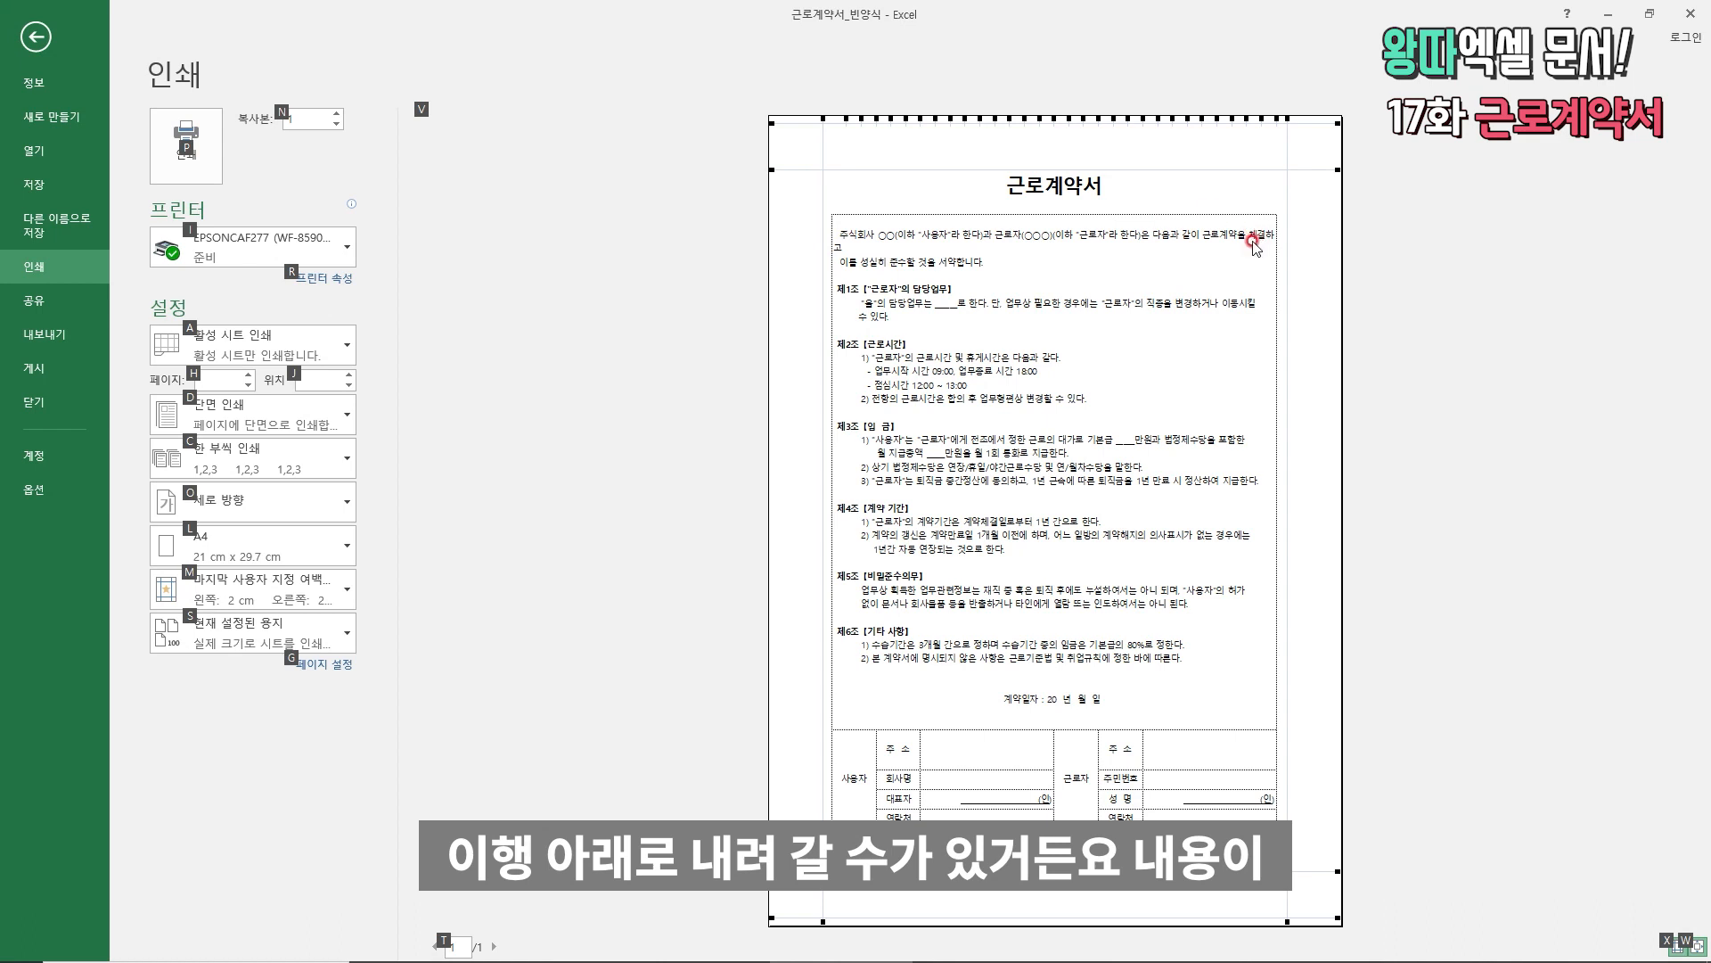
key("Escape")
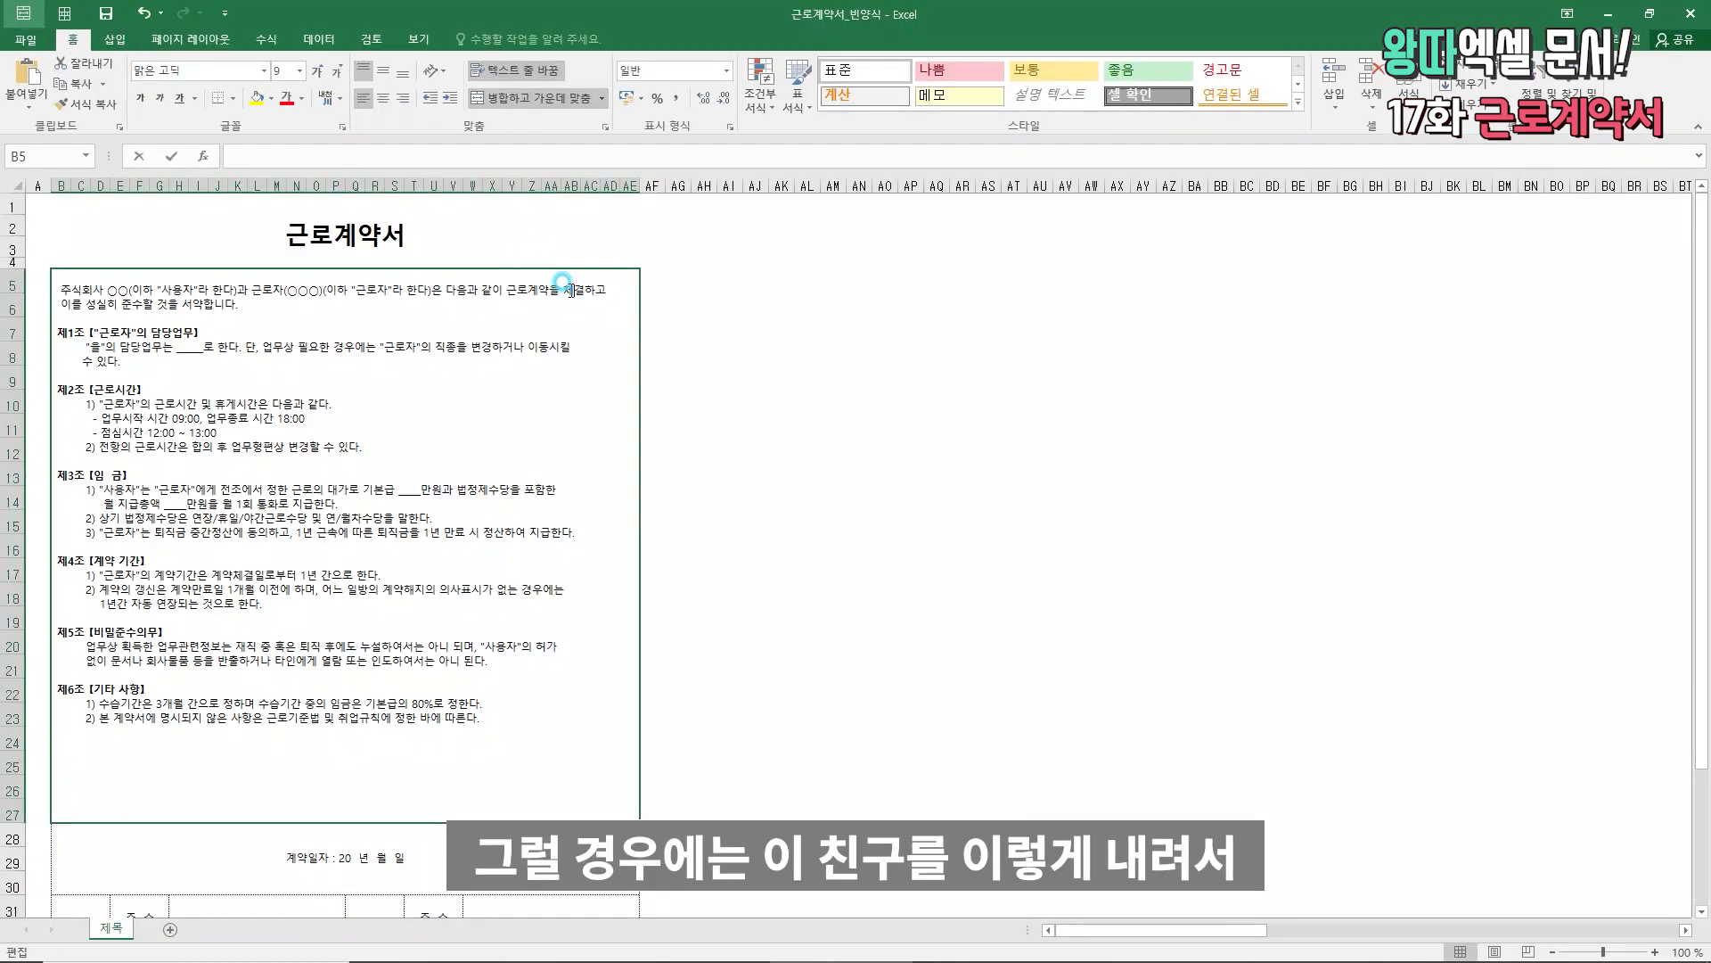
- Insert a line break before 체결하고 in the opening paragraph and join the following text onto that second line
double_click(573, 288)
key("alt+Return")
key("Delete")
key("Delete")
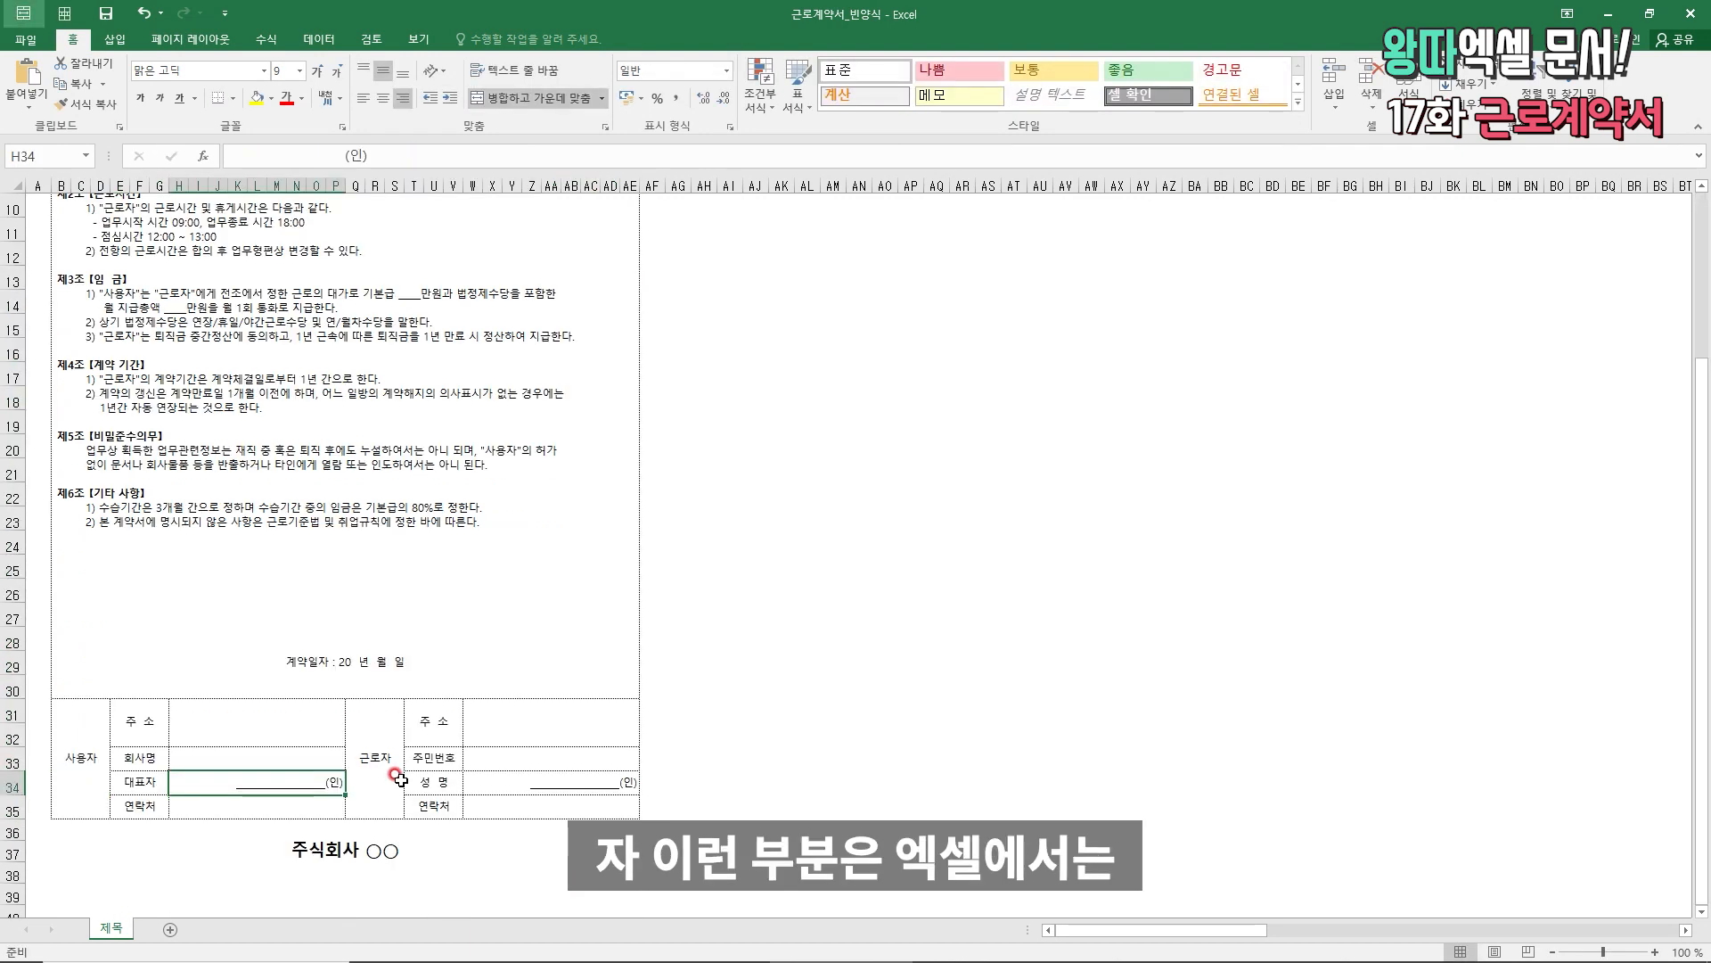
- Check the line wrapping of the opening paragraph and the page fit in the print preview again
left_click(390, 726)
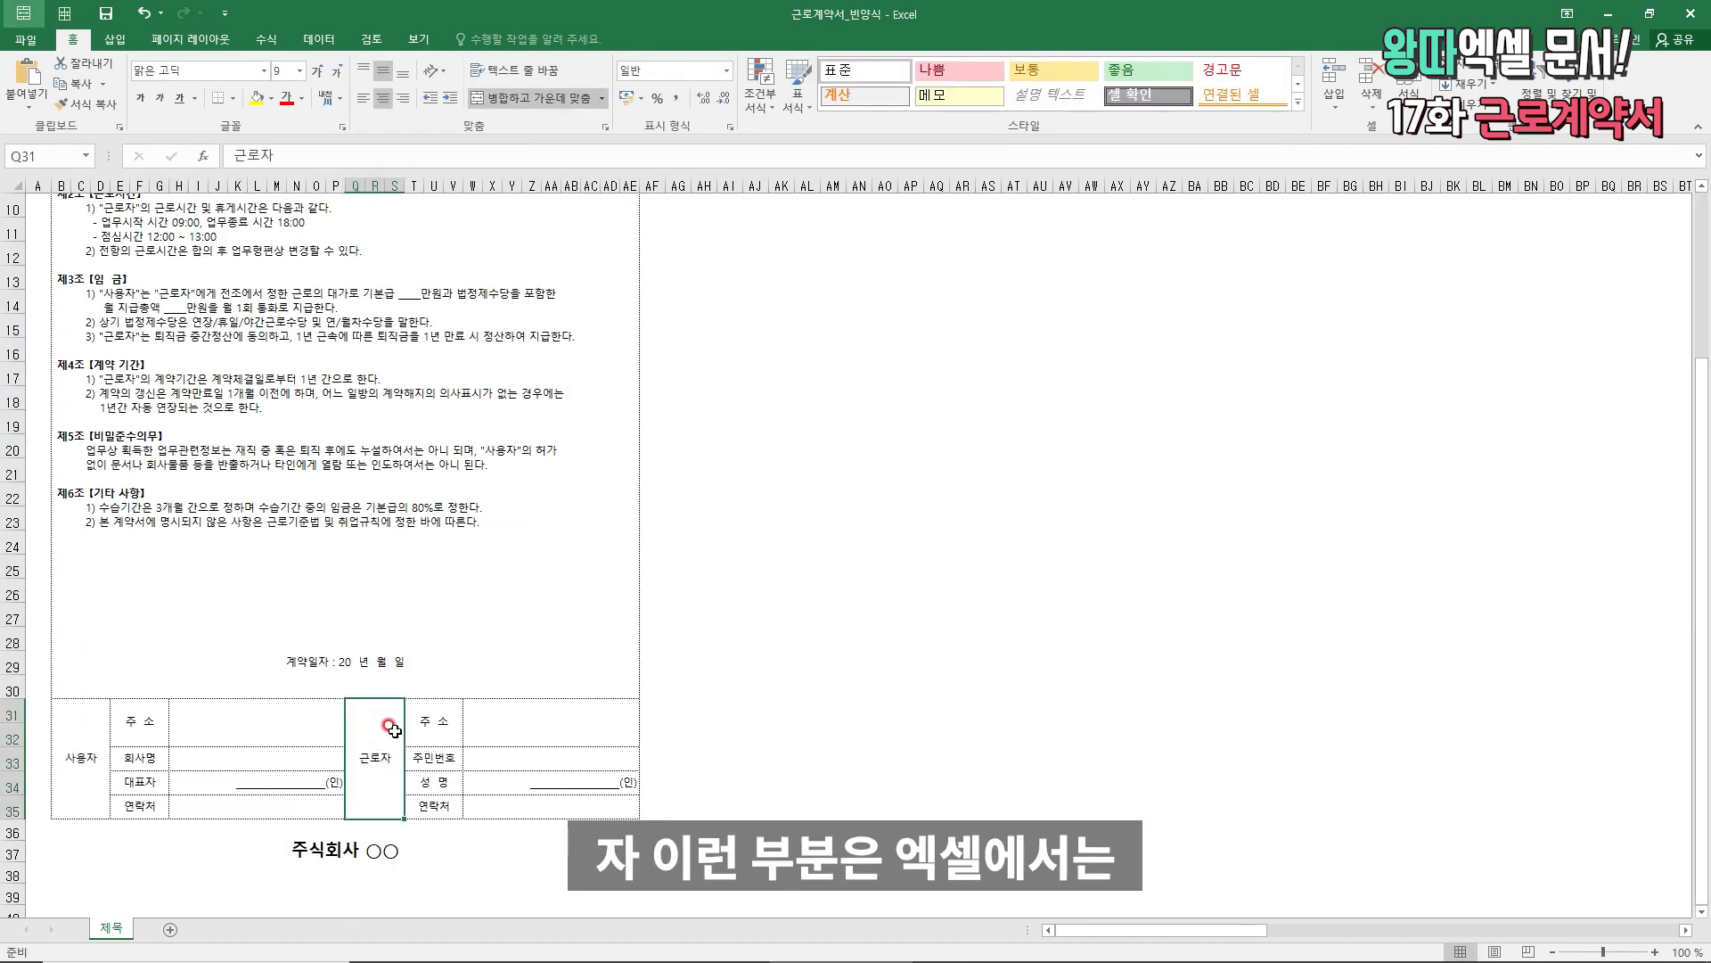
scroll(393, 729, "up", 3)
left_click(410, 579)
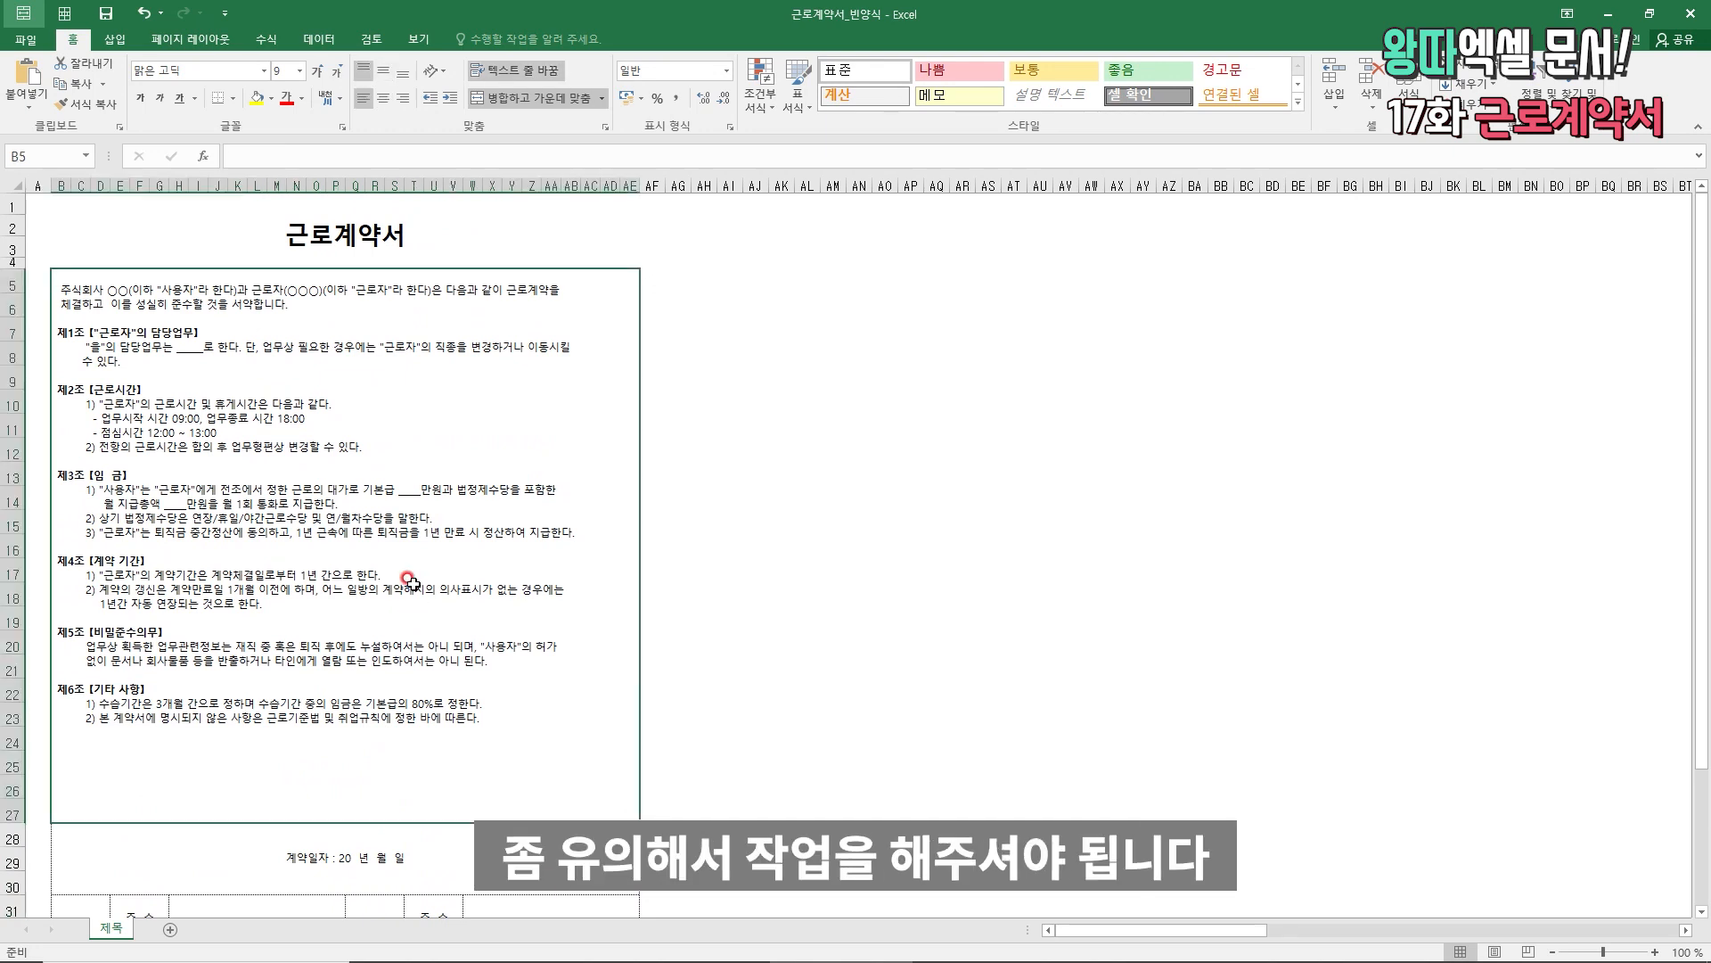
key("ctrl+Home")
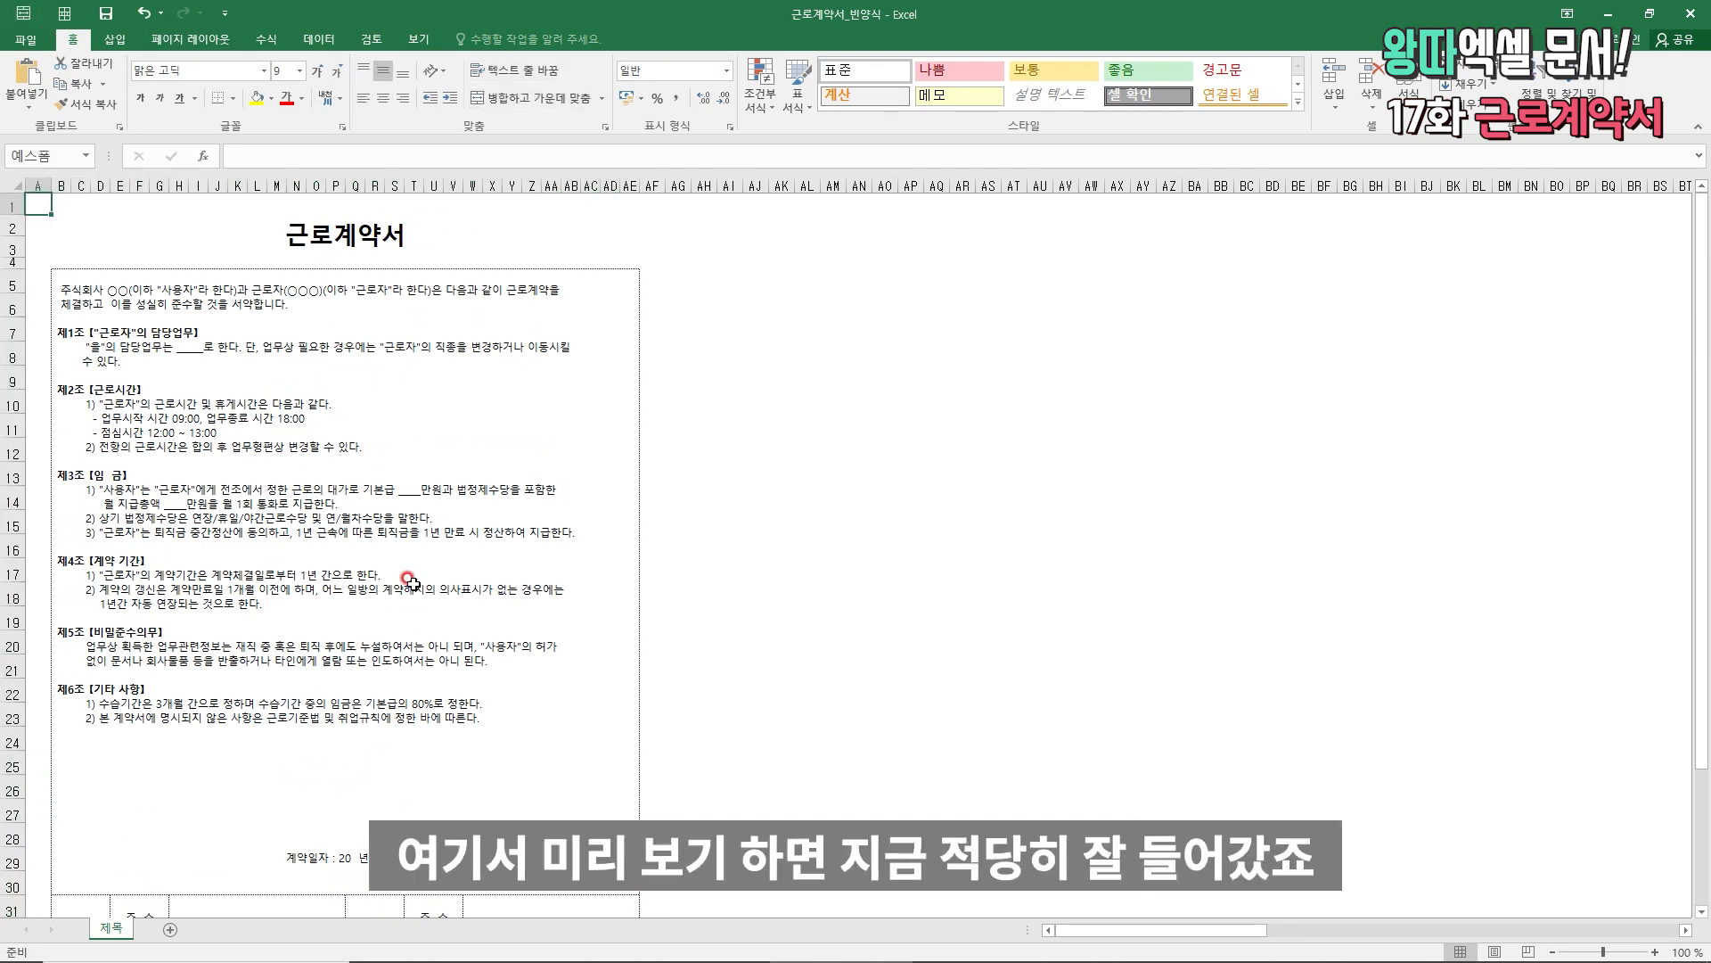
key("alt+f")
key("p")
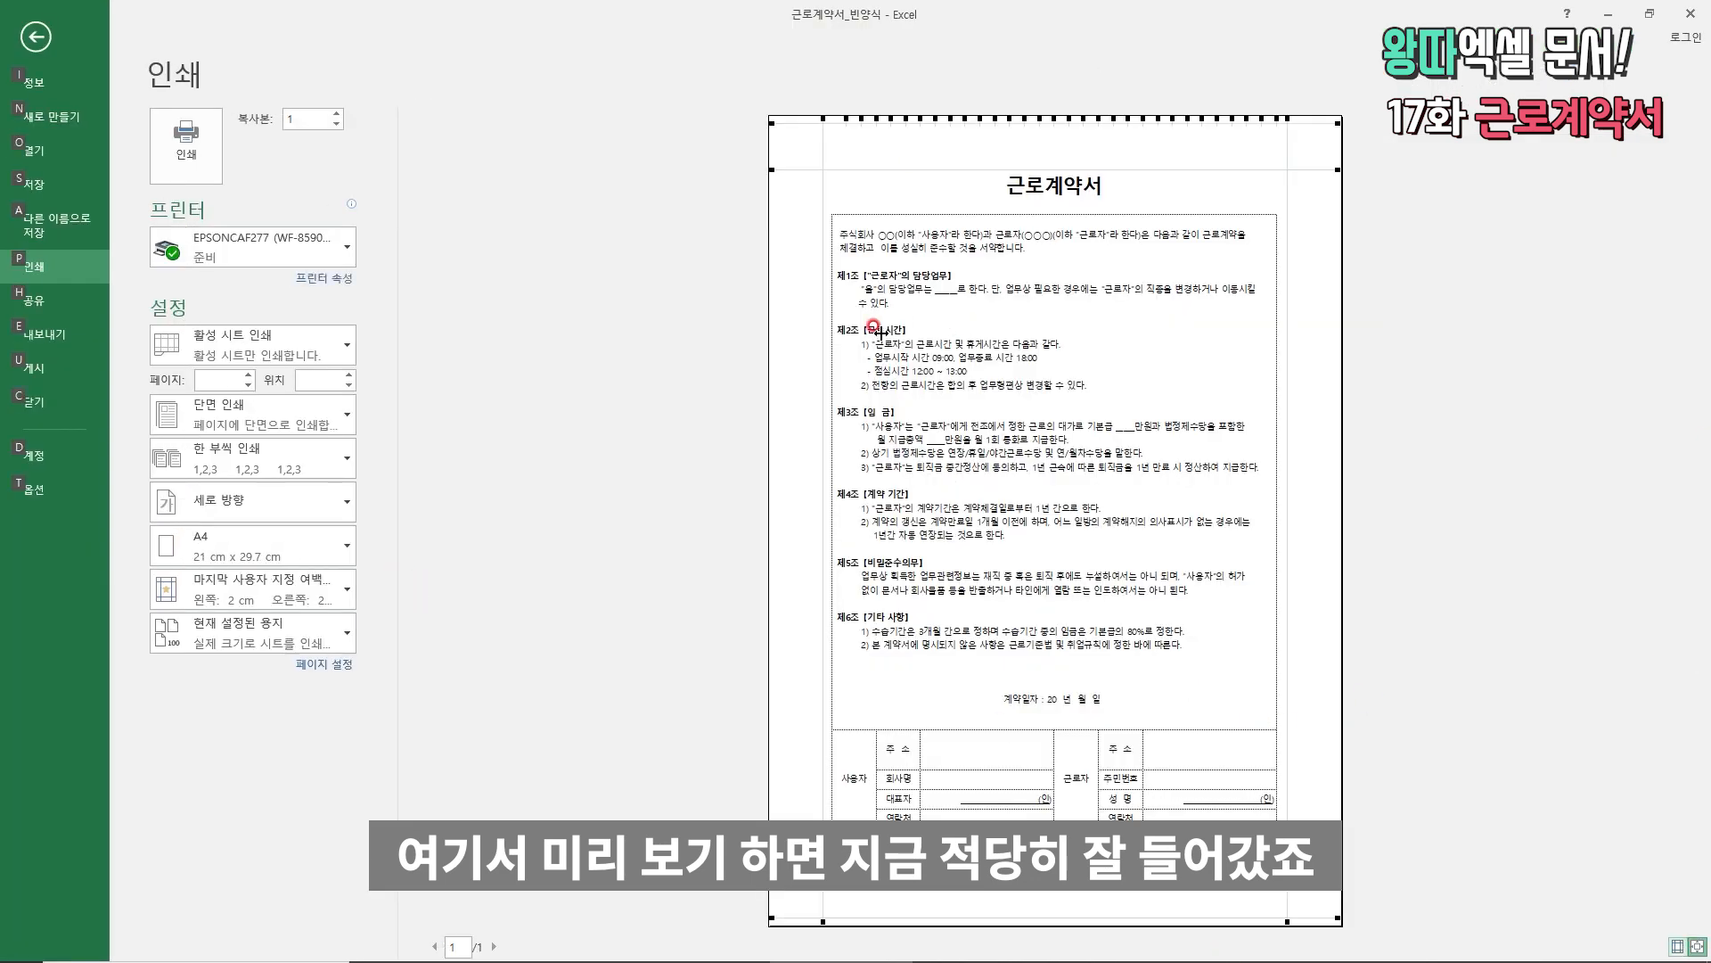
key("Escape")
scroll(413, 621, "up", 2)
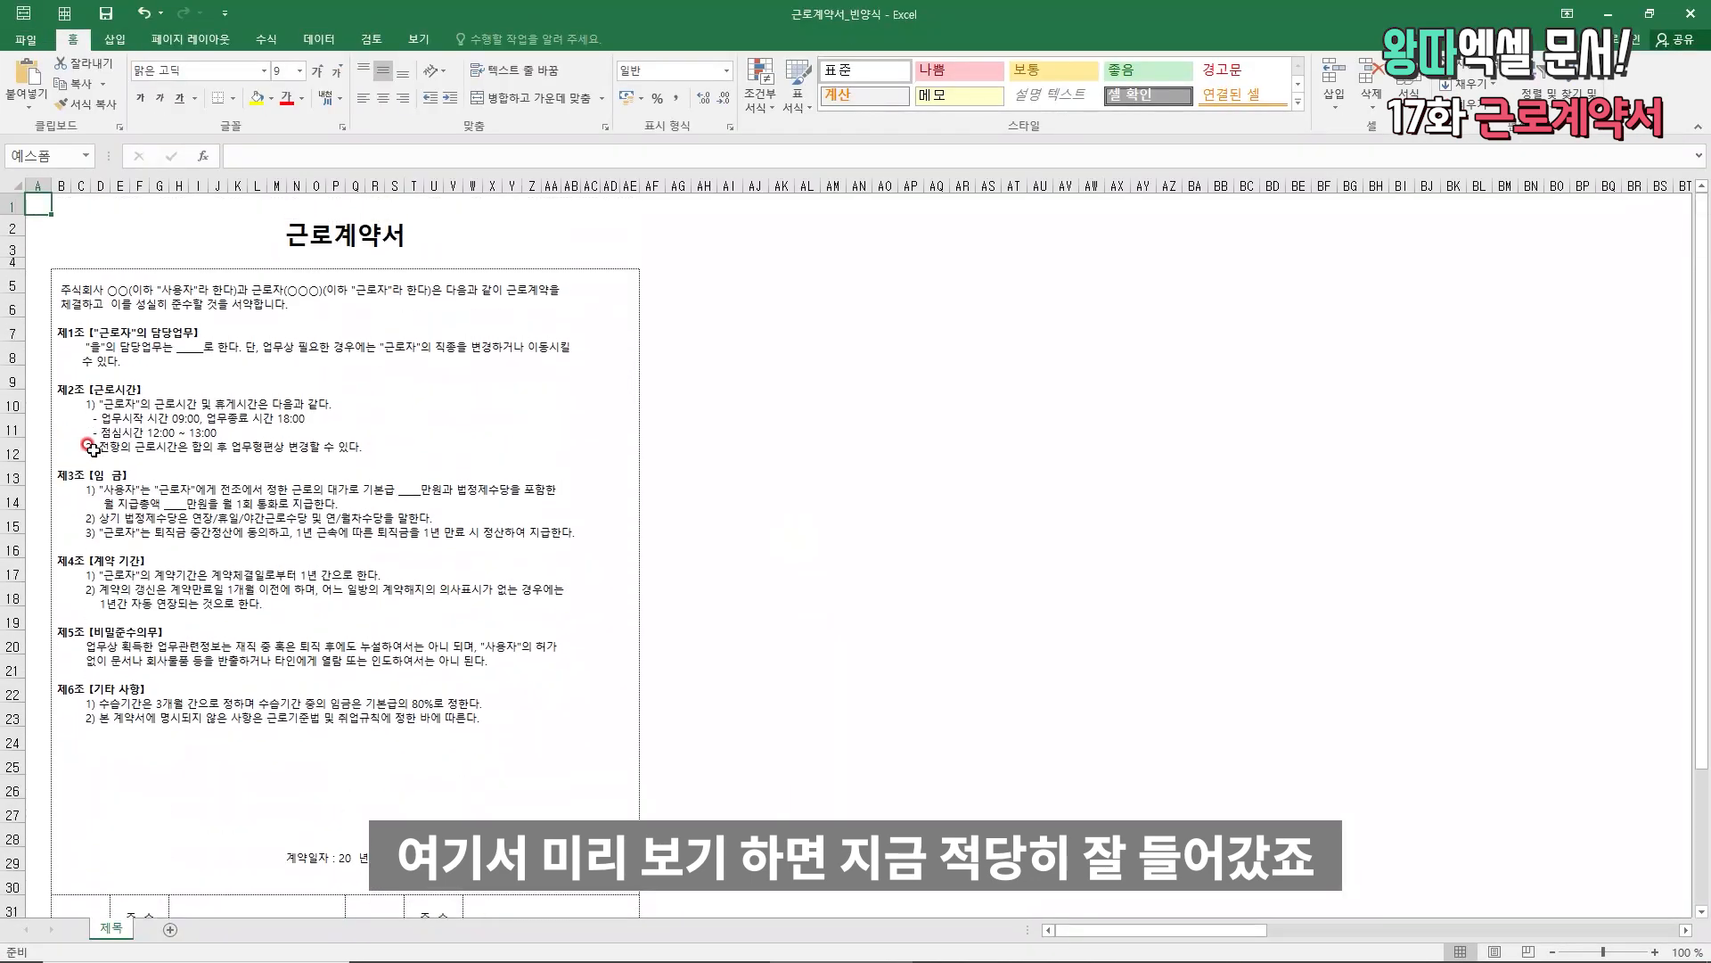
- Apply a solid outline border around the whole contract block, from the body text in row 5 through the signature table in row 35
scroll(203, 533, "down", 3)
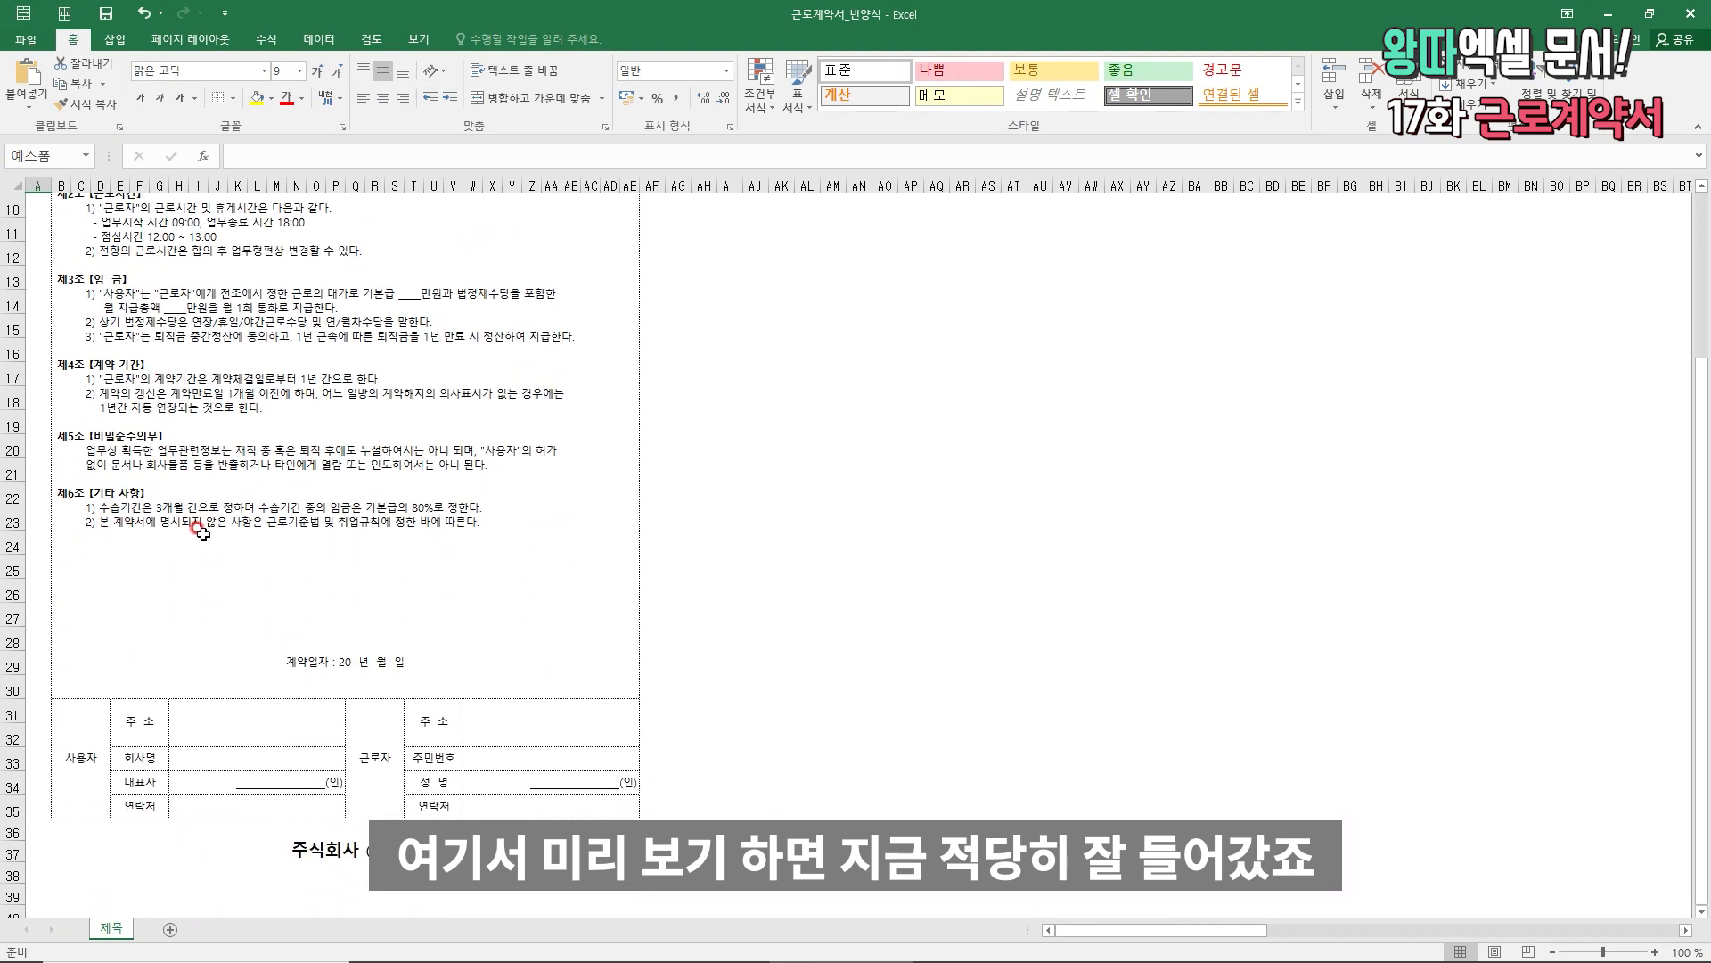
scroll(92, 726, "up", 2)
left_click(76, 240)
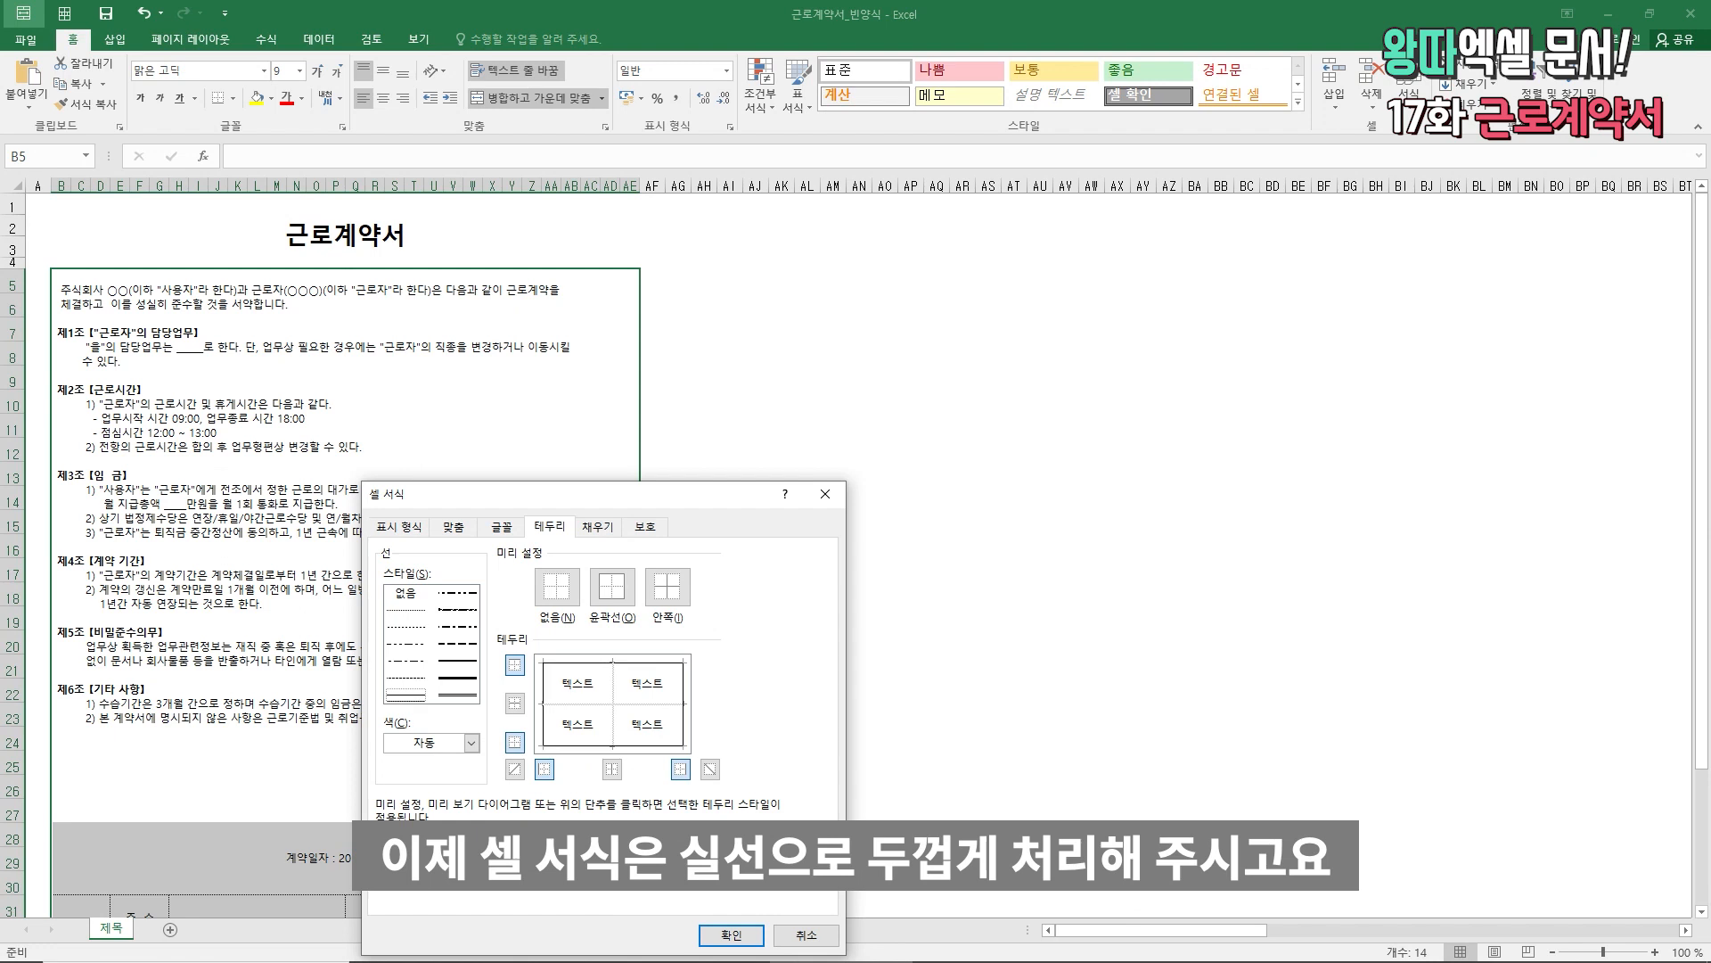
key("Return")
scroll(433, 609, "down", 2)
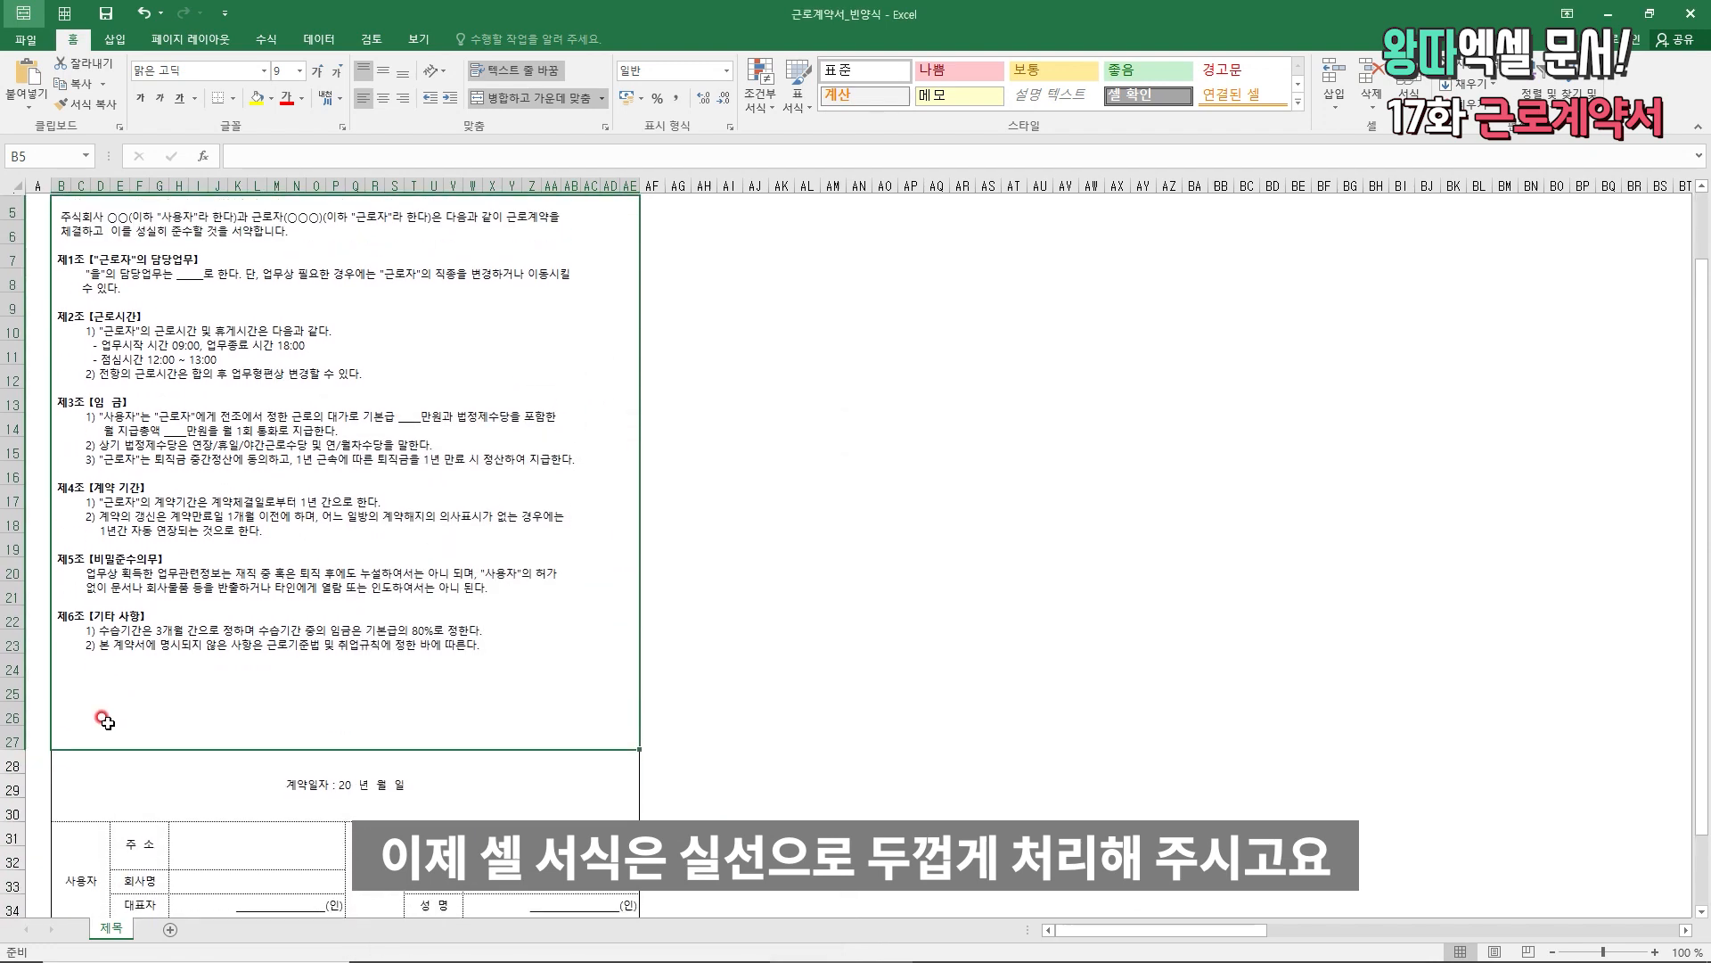
- Apply a solid outline border around the 사용자/근로자 signature table in rows 31 to 35
left_click(202, 778)
scroll(203, 778, "down", 2)
left_click_drag(80, 704, 511, 720)
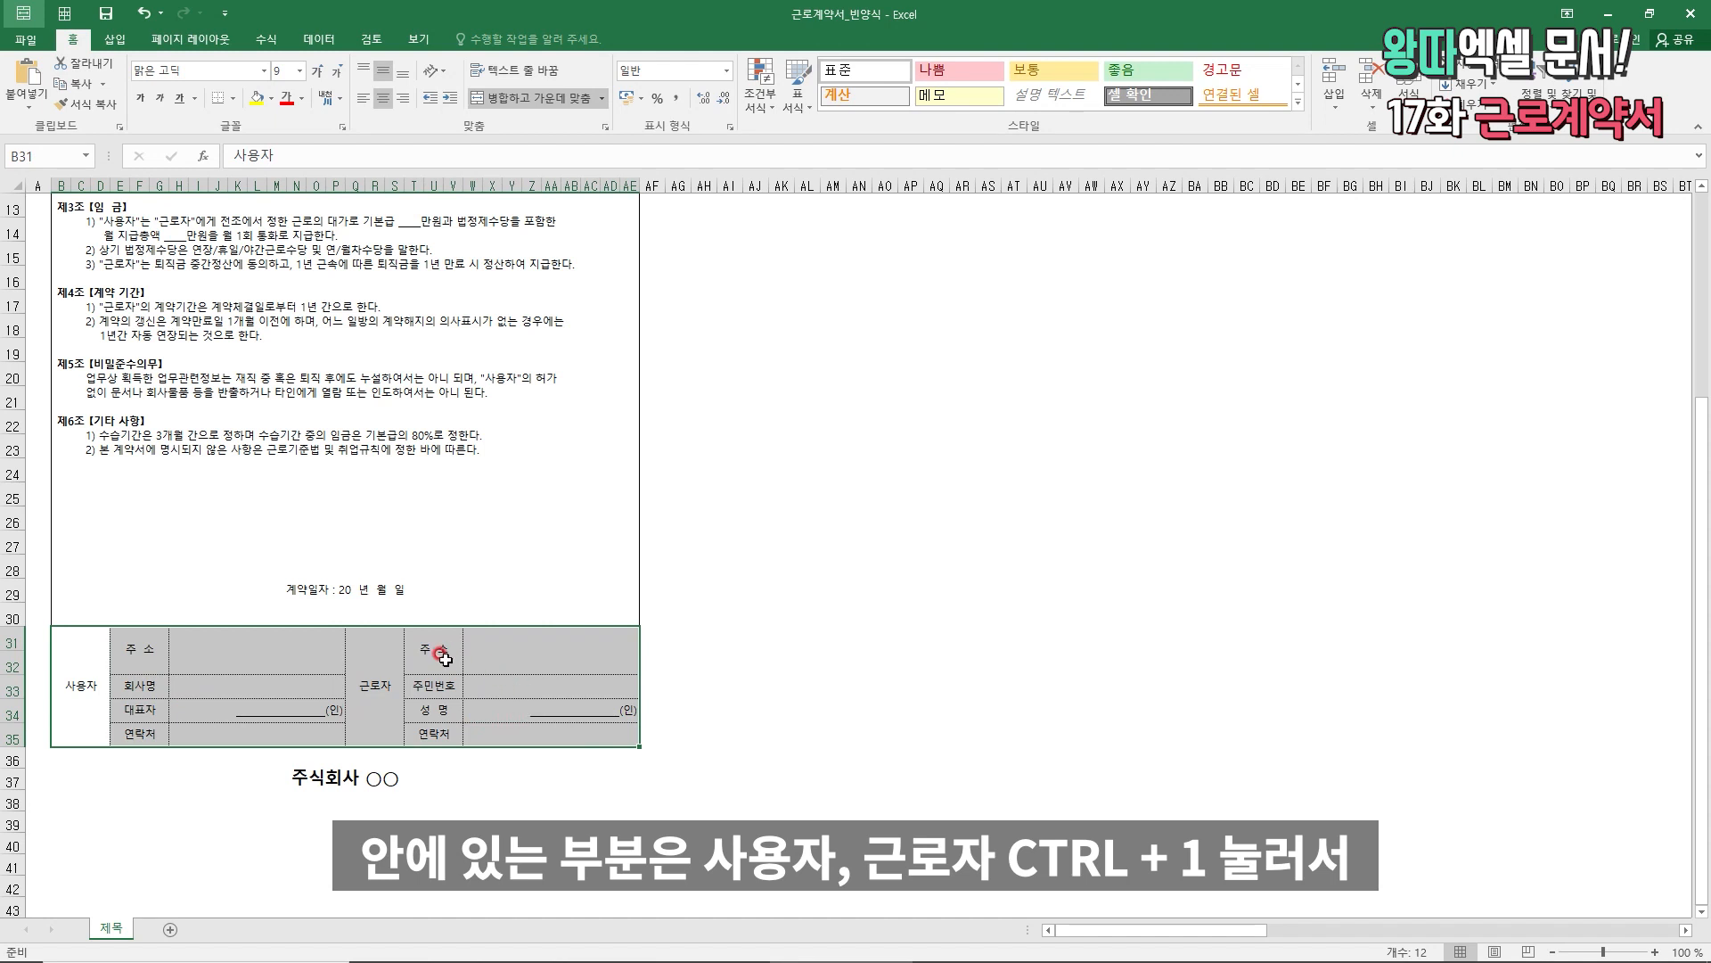
key("ctrl+1")
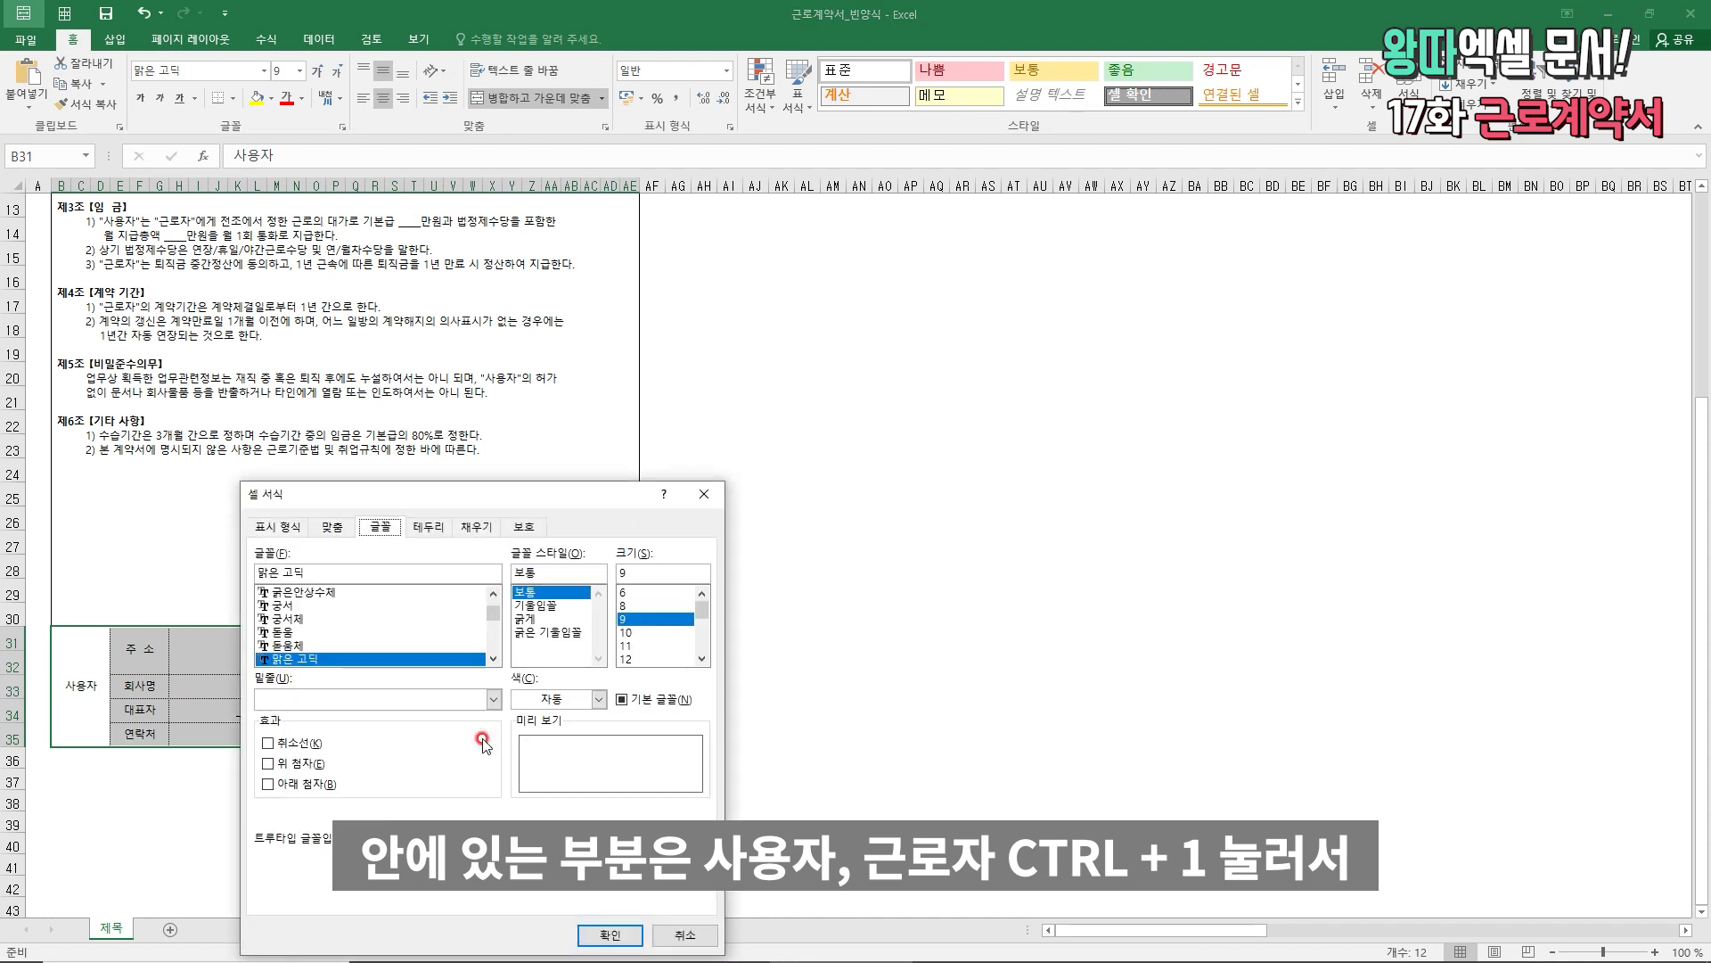
left_click(603, 438)
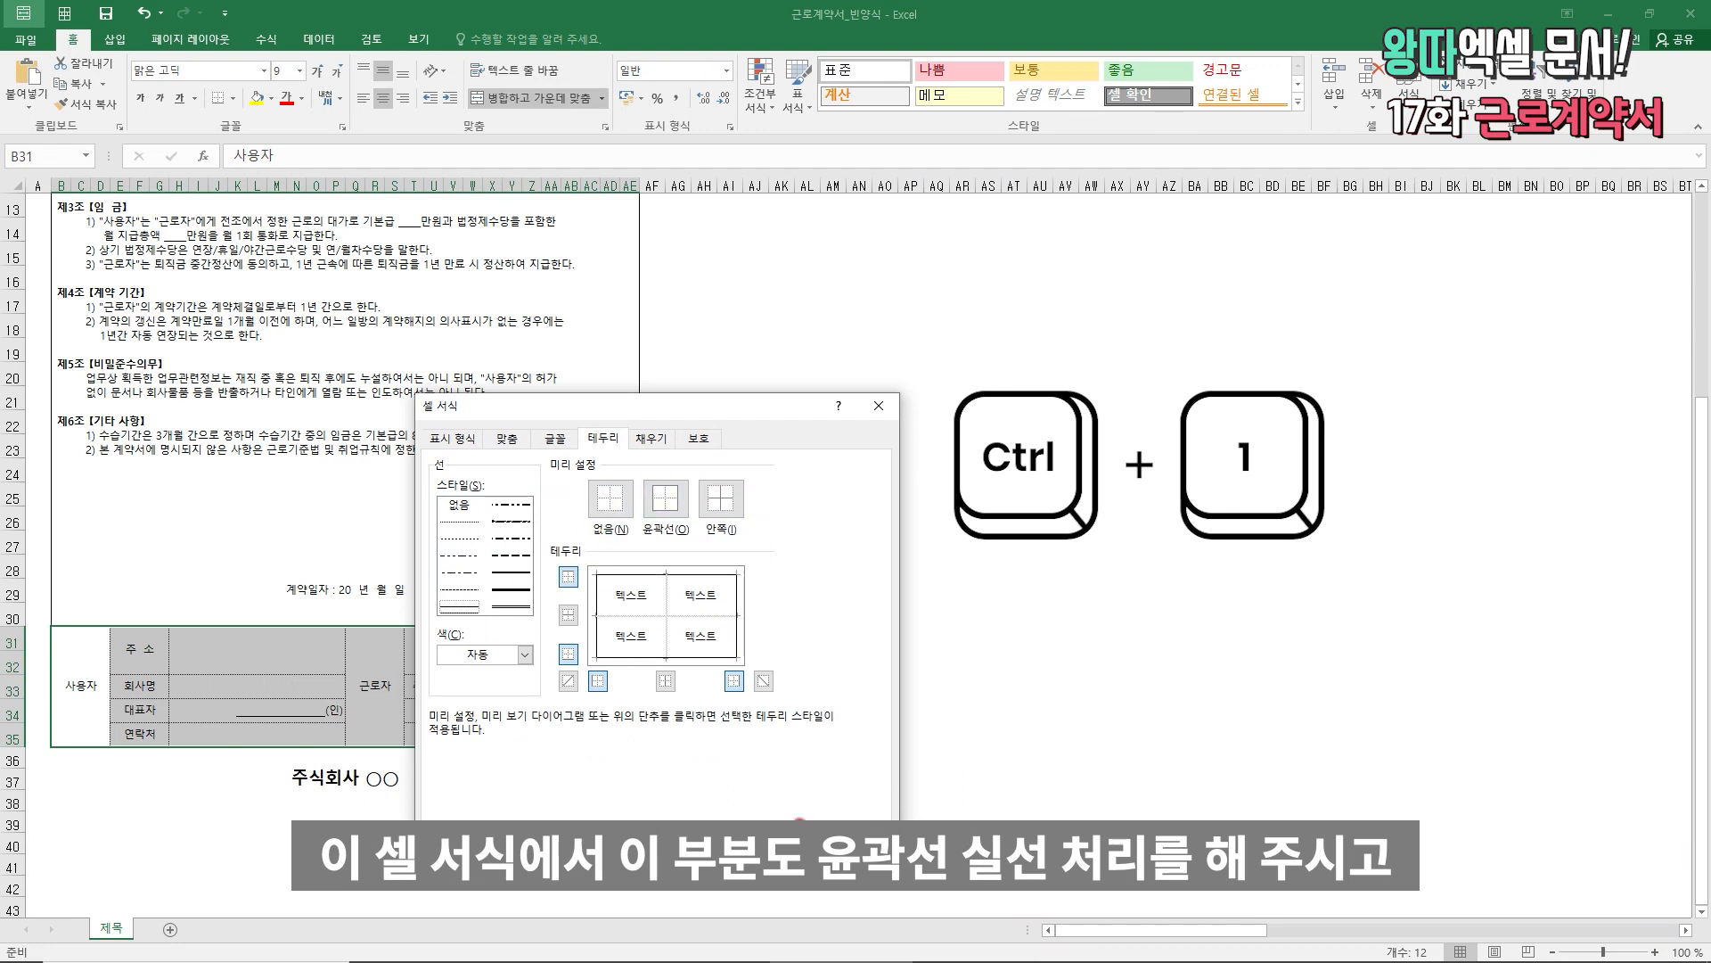
key("Return")
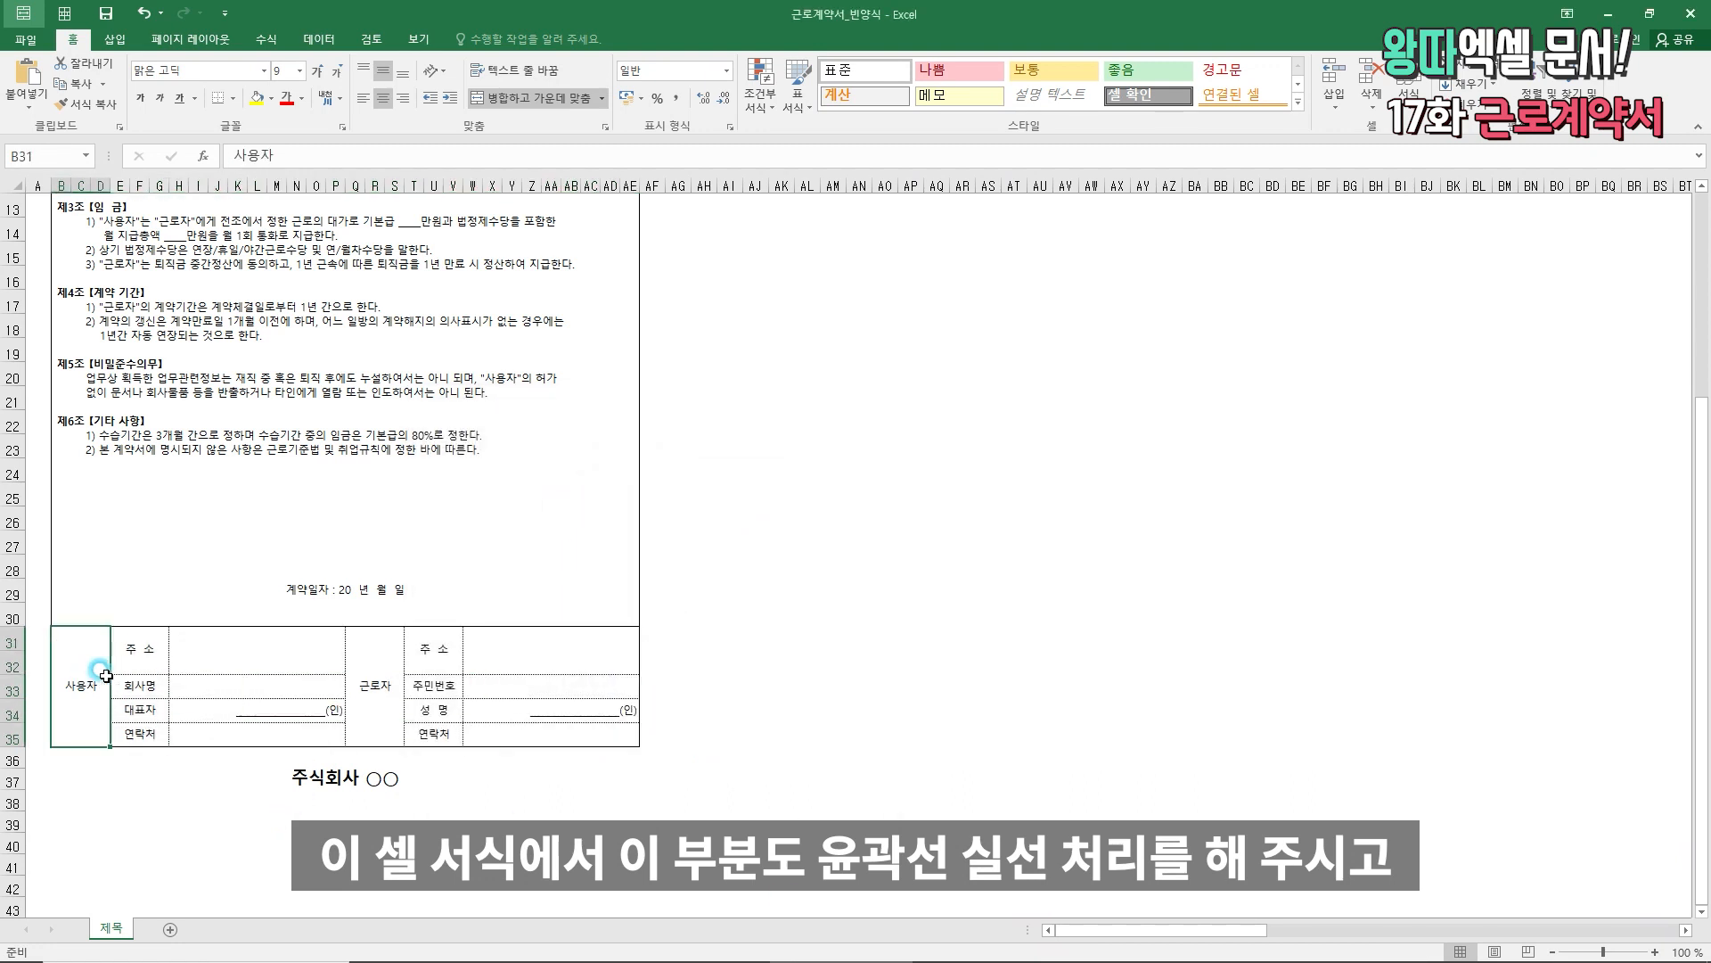
- Lighten the inner borders of the signature table in rows 31 to 35 to a gray colour
left_click(612, 733, "shift")
key("ctrl+1")
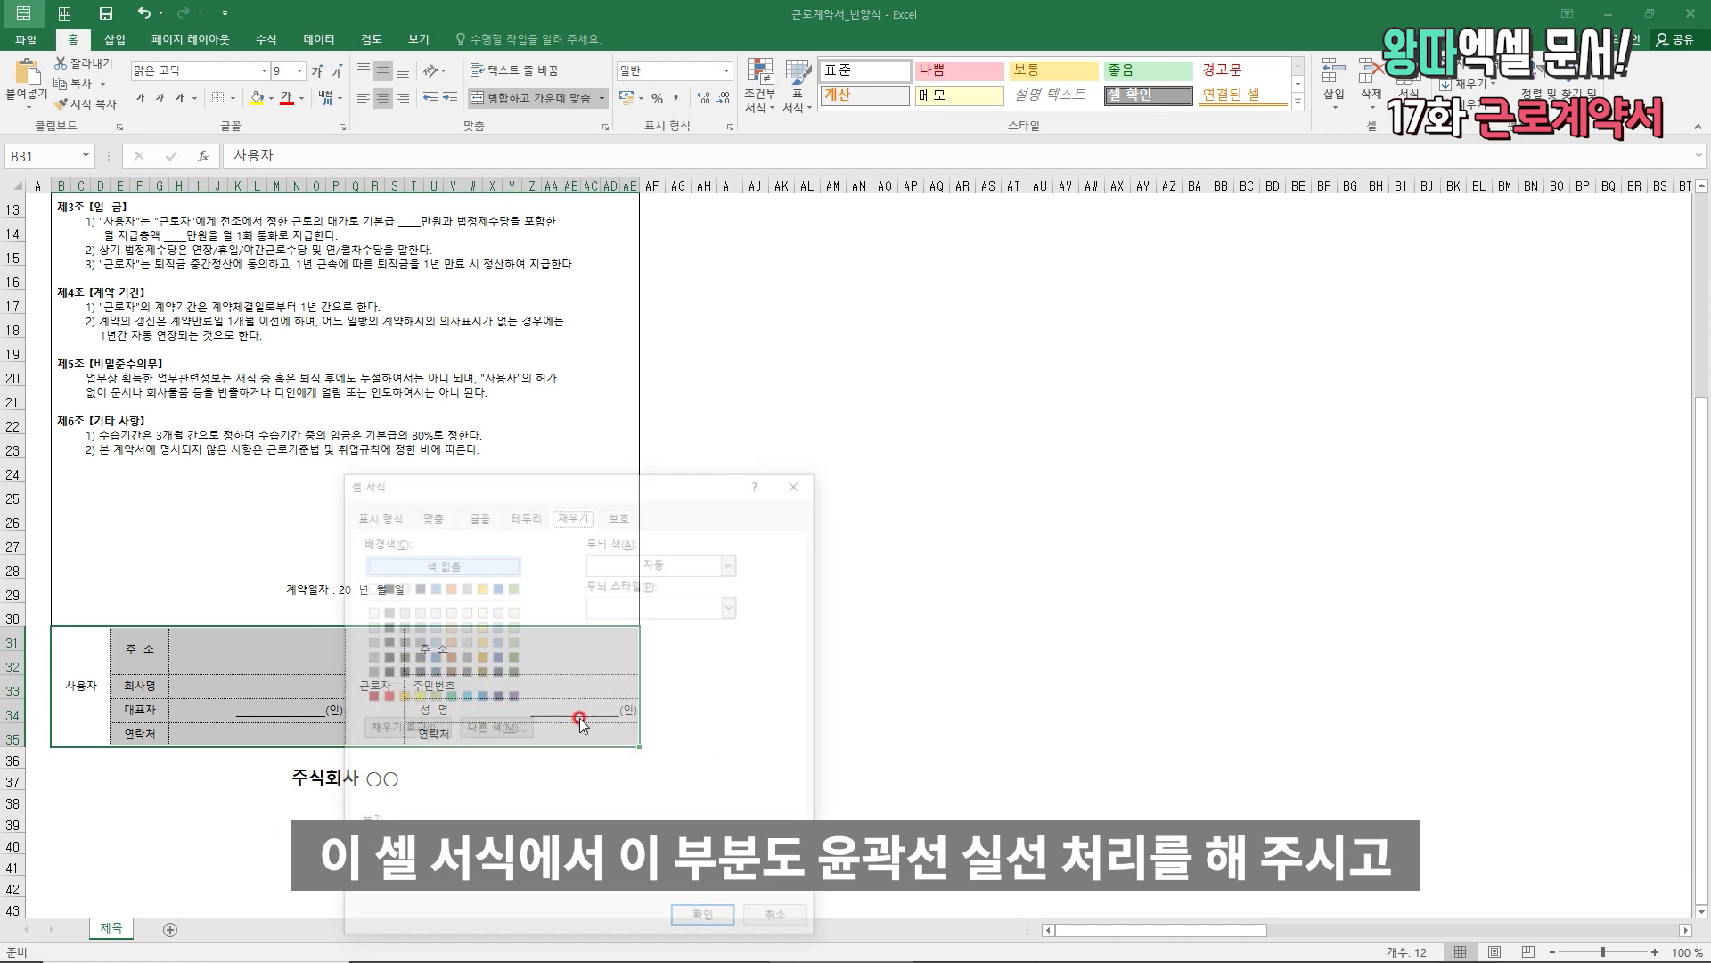
left_click(382, 596)
left_click(446, 730)
left_click(370, 858)
left_click(644, 578)
left_click(707, 921)
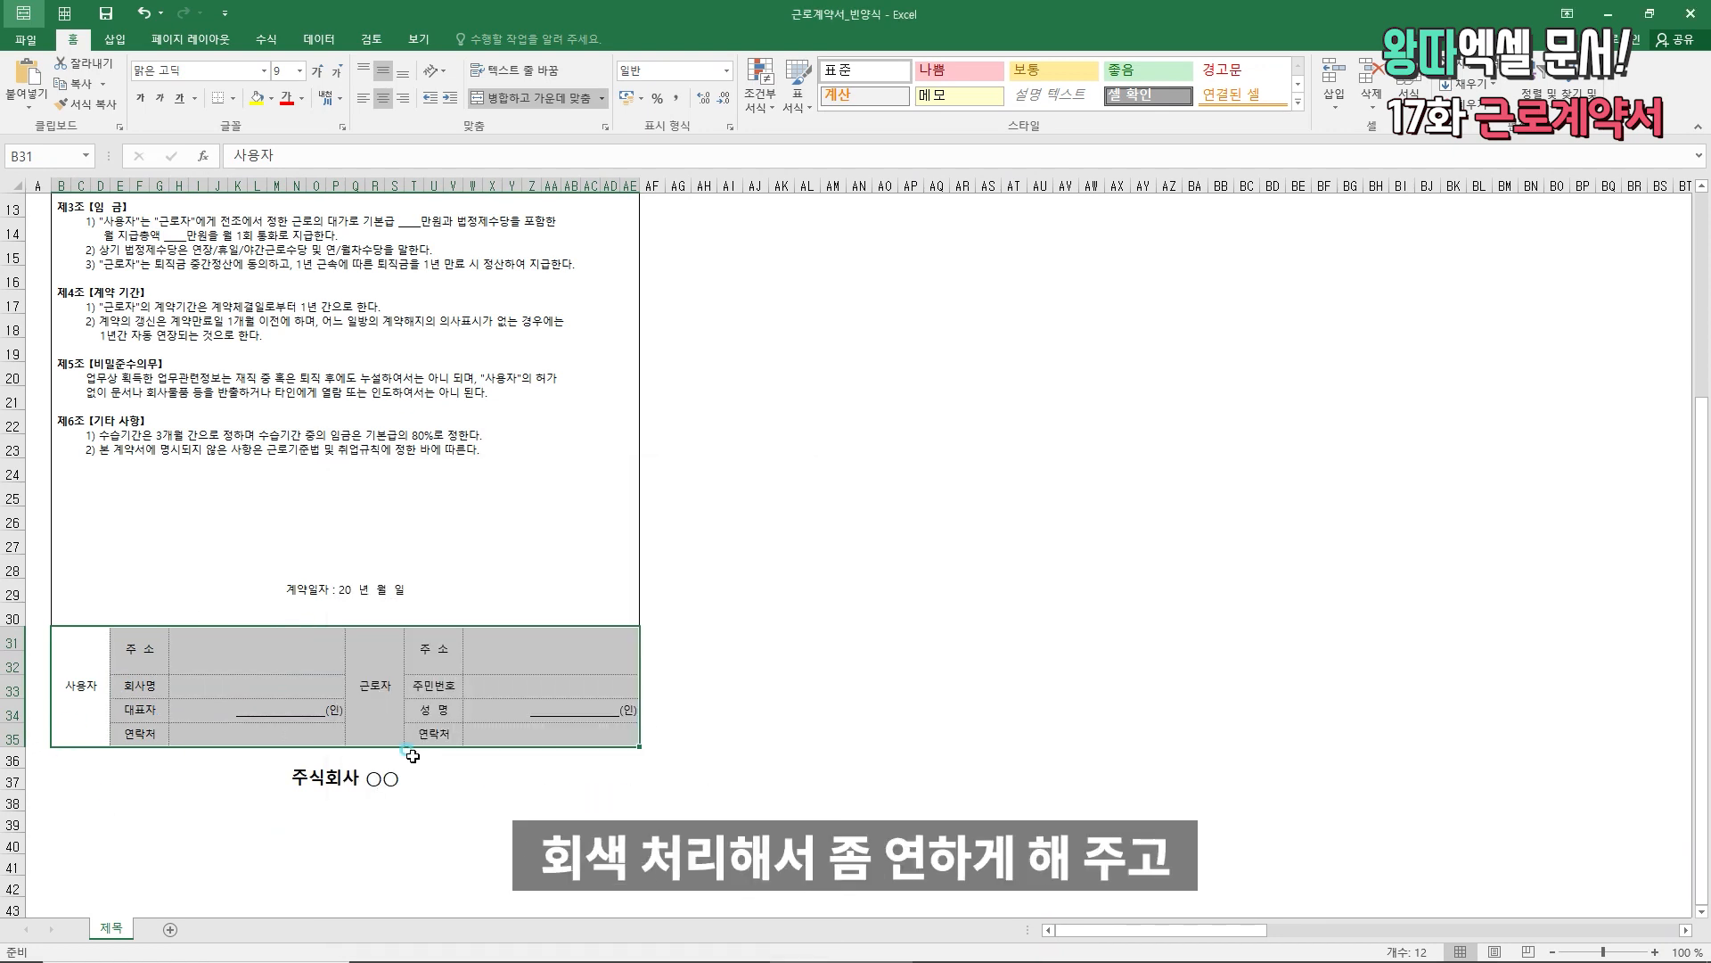
- Fill the merged 사용자 and 근로자 heading cells of the signature table with light gray
left_click(259, 685)
left_click_drag(80, 685, 165, 713)
left_click_drag(354, 676, 427, 695)
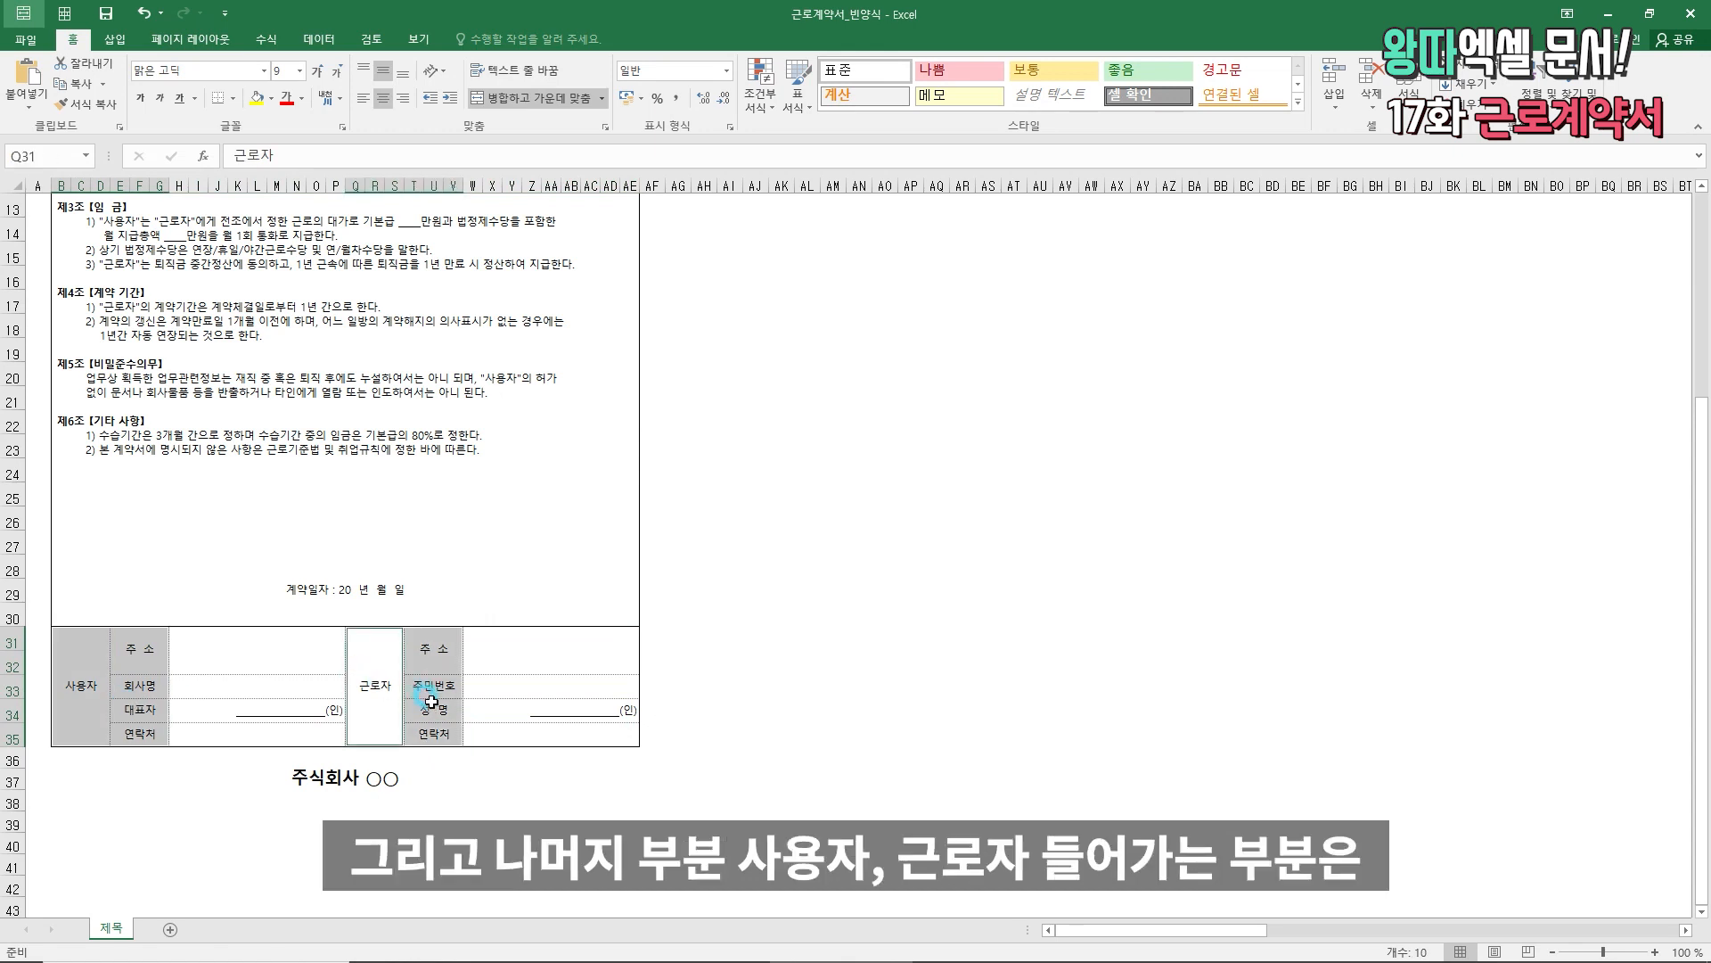
left_click(107, 735)
left_click(365, 709, "ctrl")
key("ctrl+1")
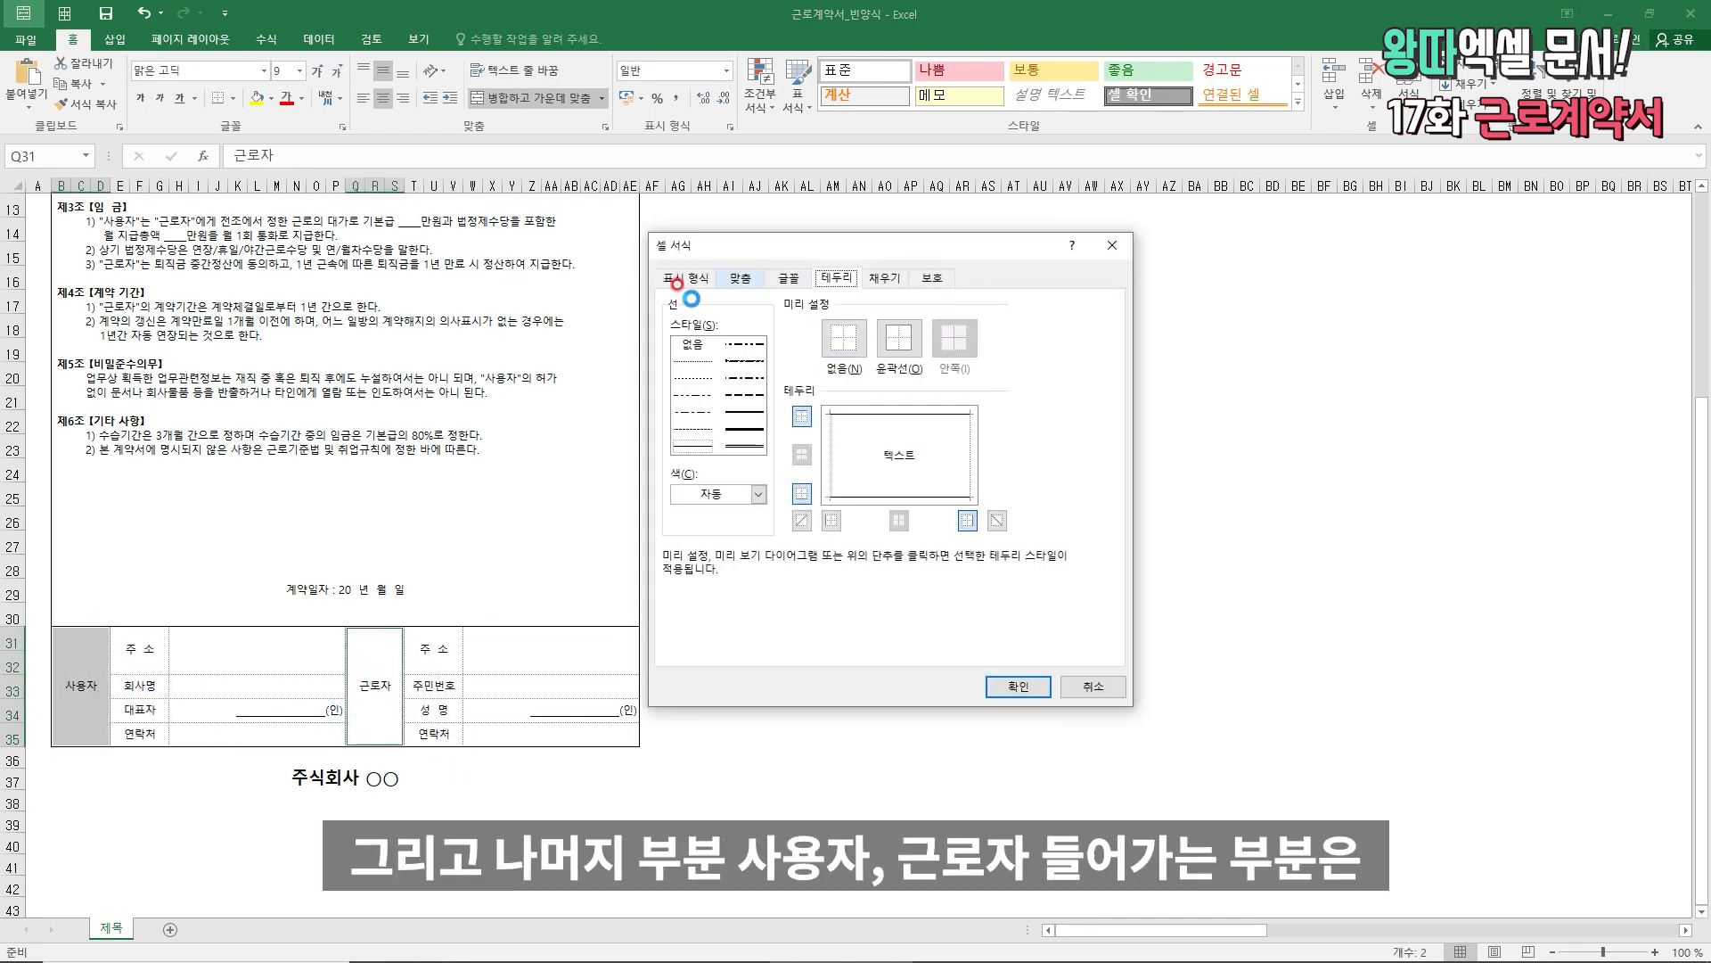
key("Escape")
left_click(272, 98)
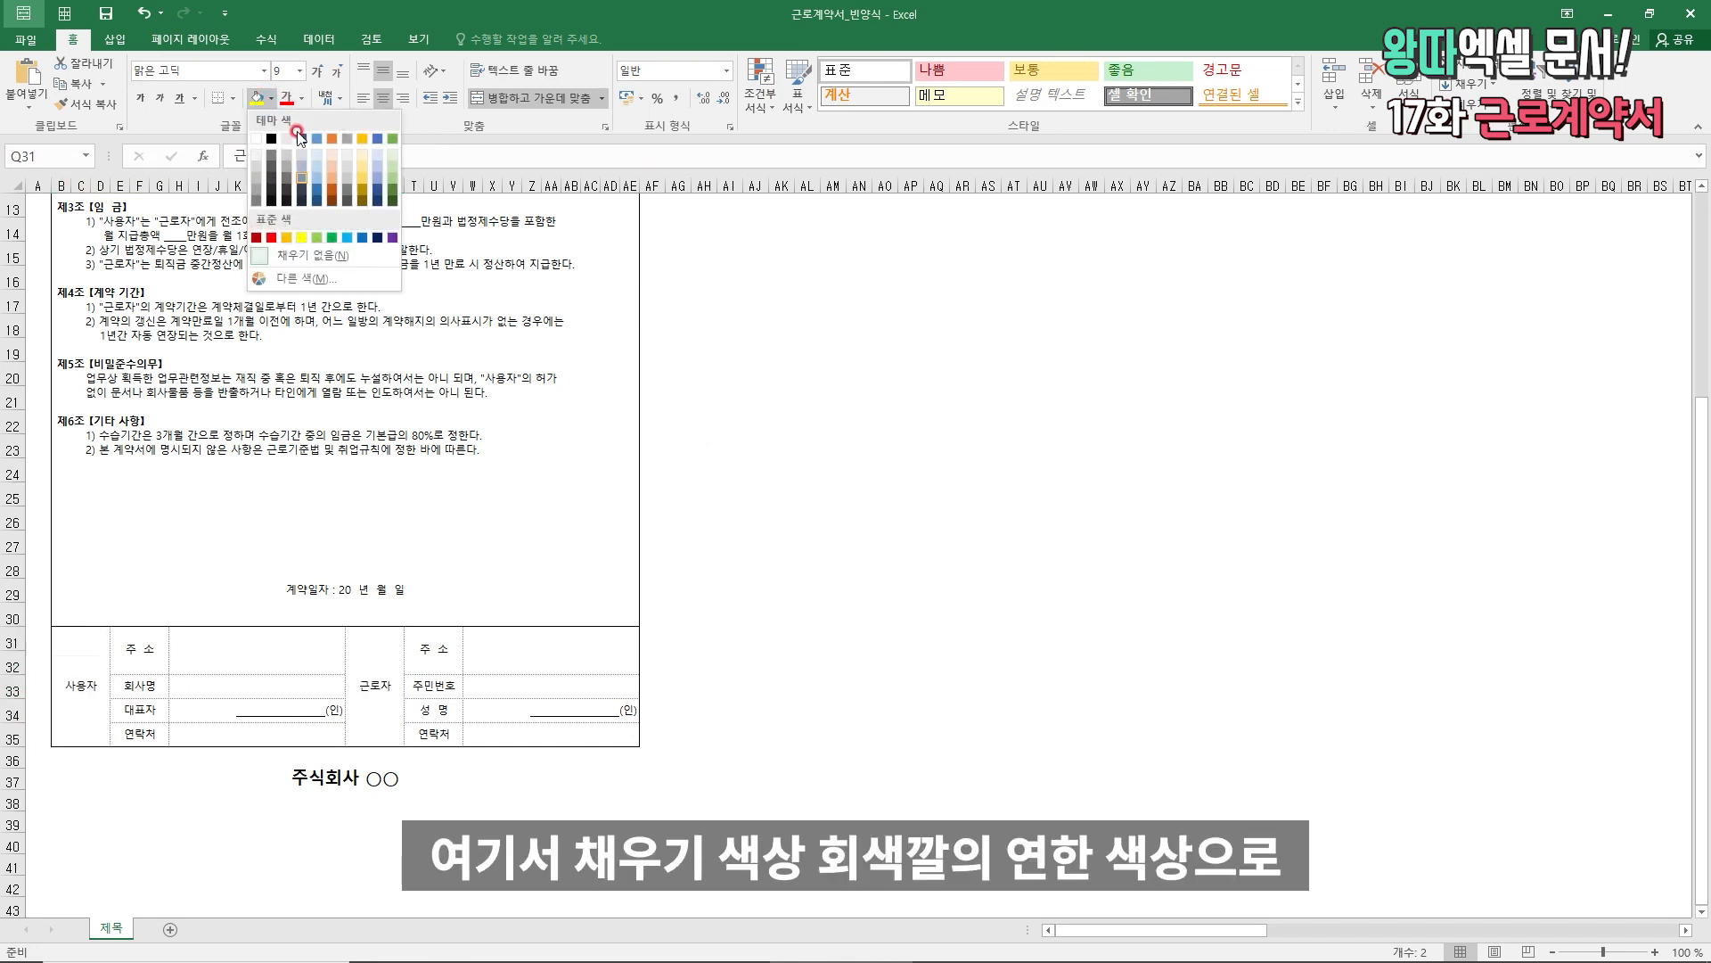
left_click(255, 151)
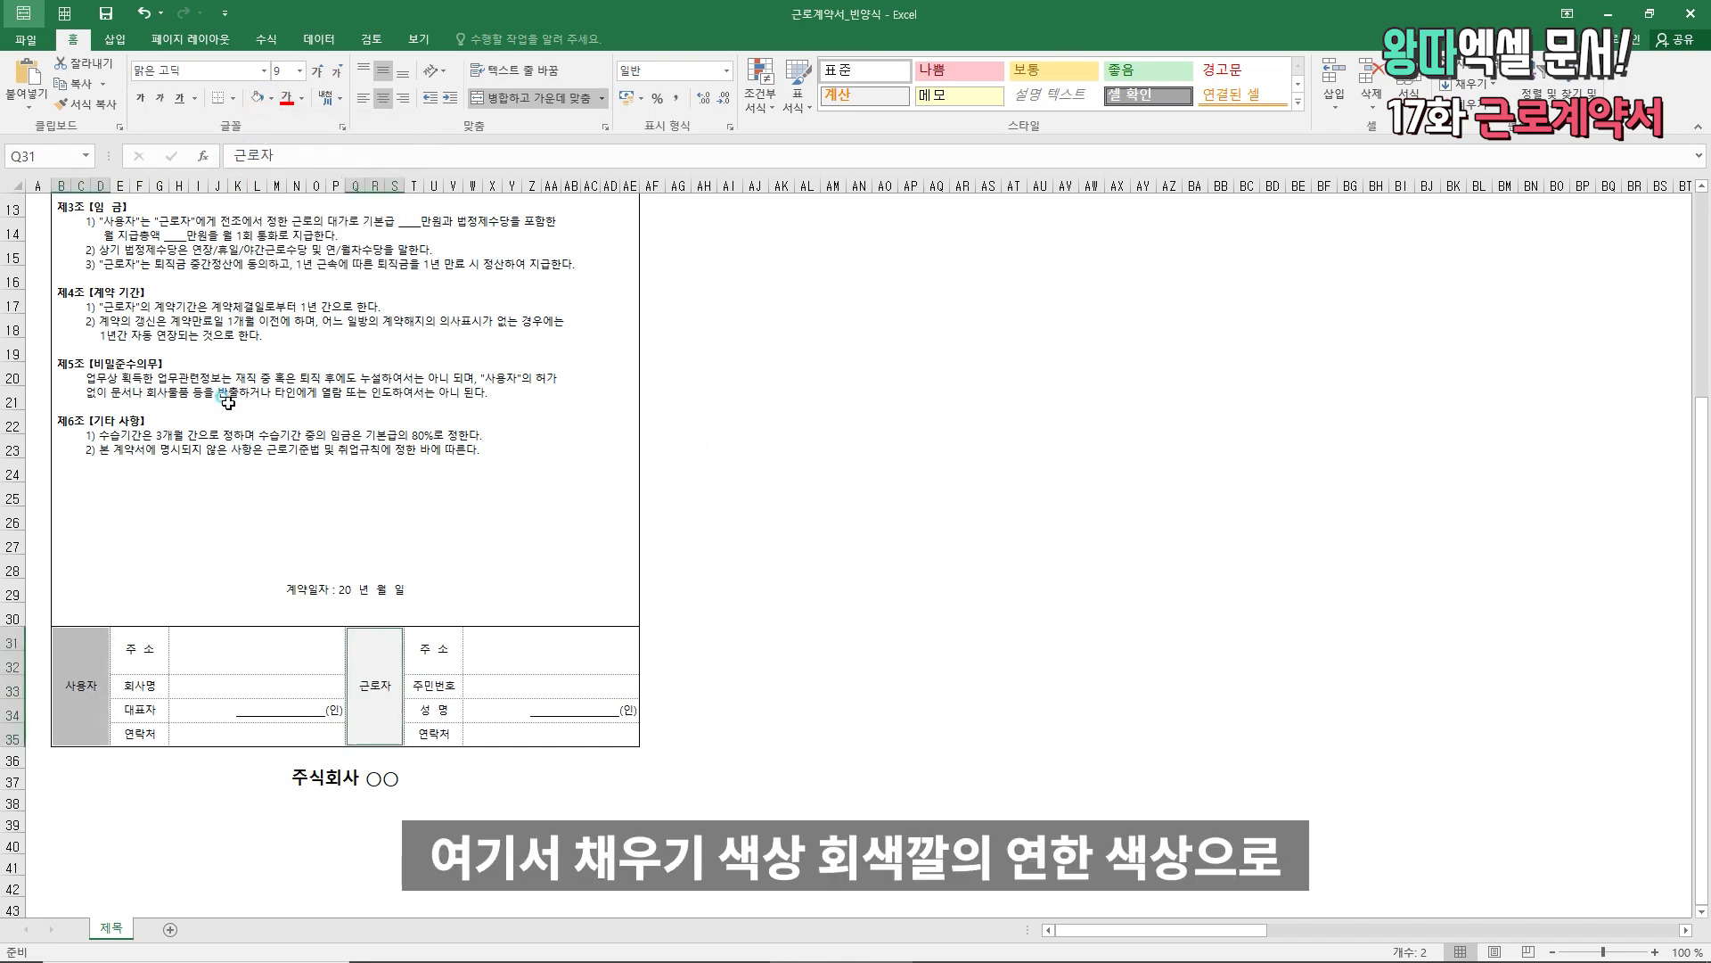
- Review the whole contract from the title through the numbered articles down to the signature table and company name
key("ctrl+Home")
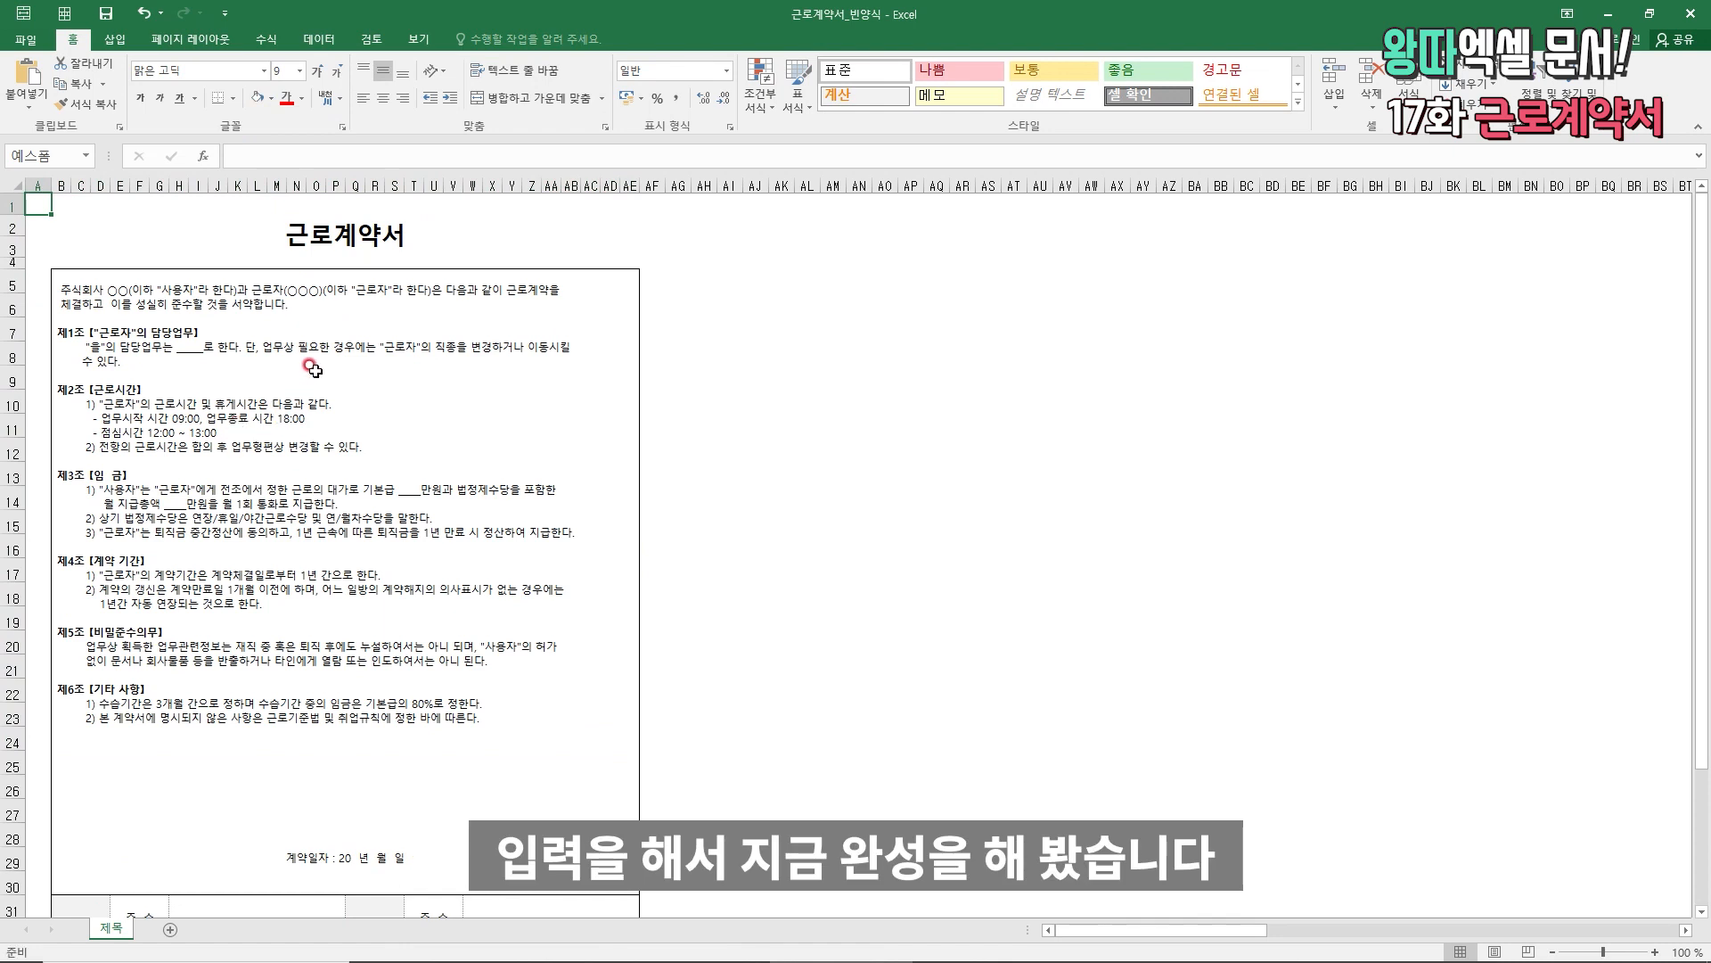
scroll(312, 361, "down", 1)
scroll(312, 361, "up", 1)
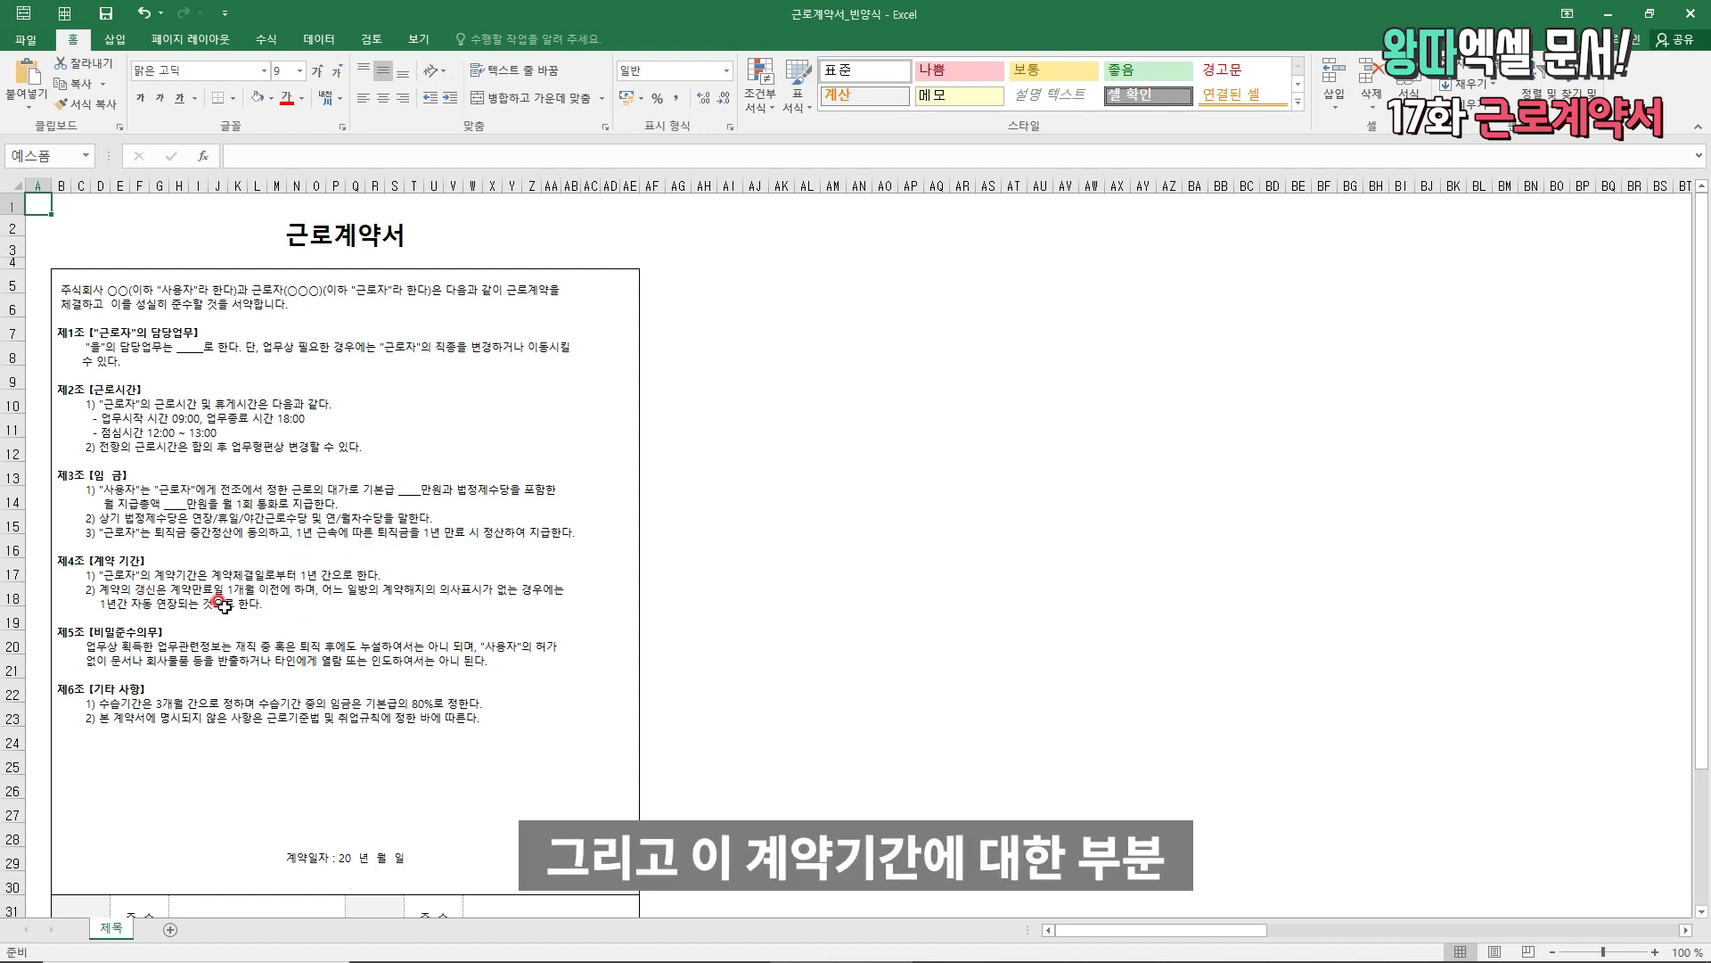
scroll(214, 602, "down", 1)
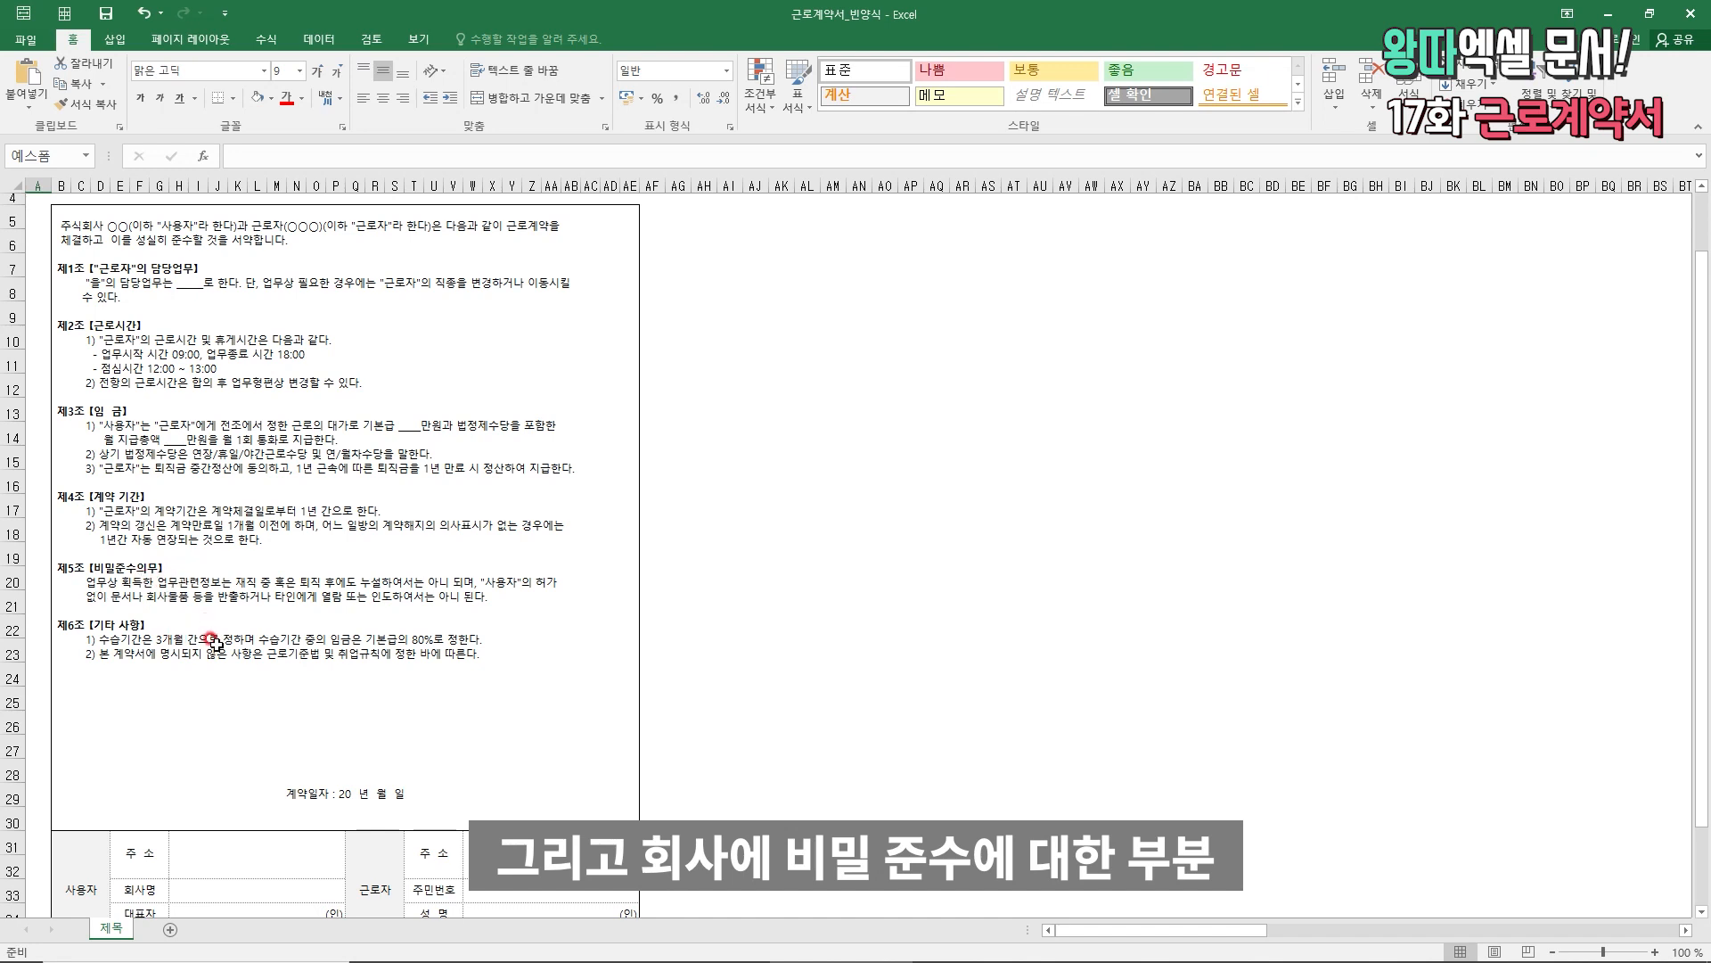
scroll(94, 437, "up", 1)
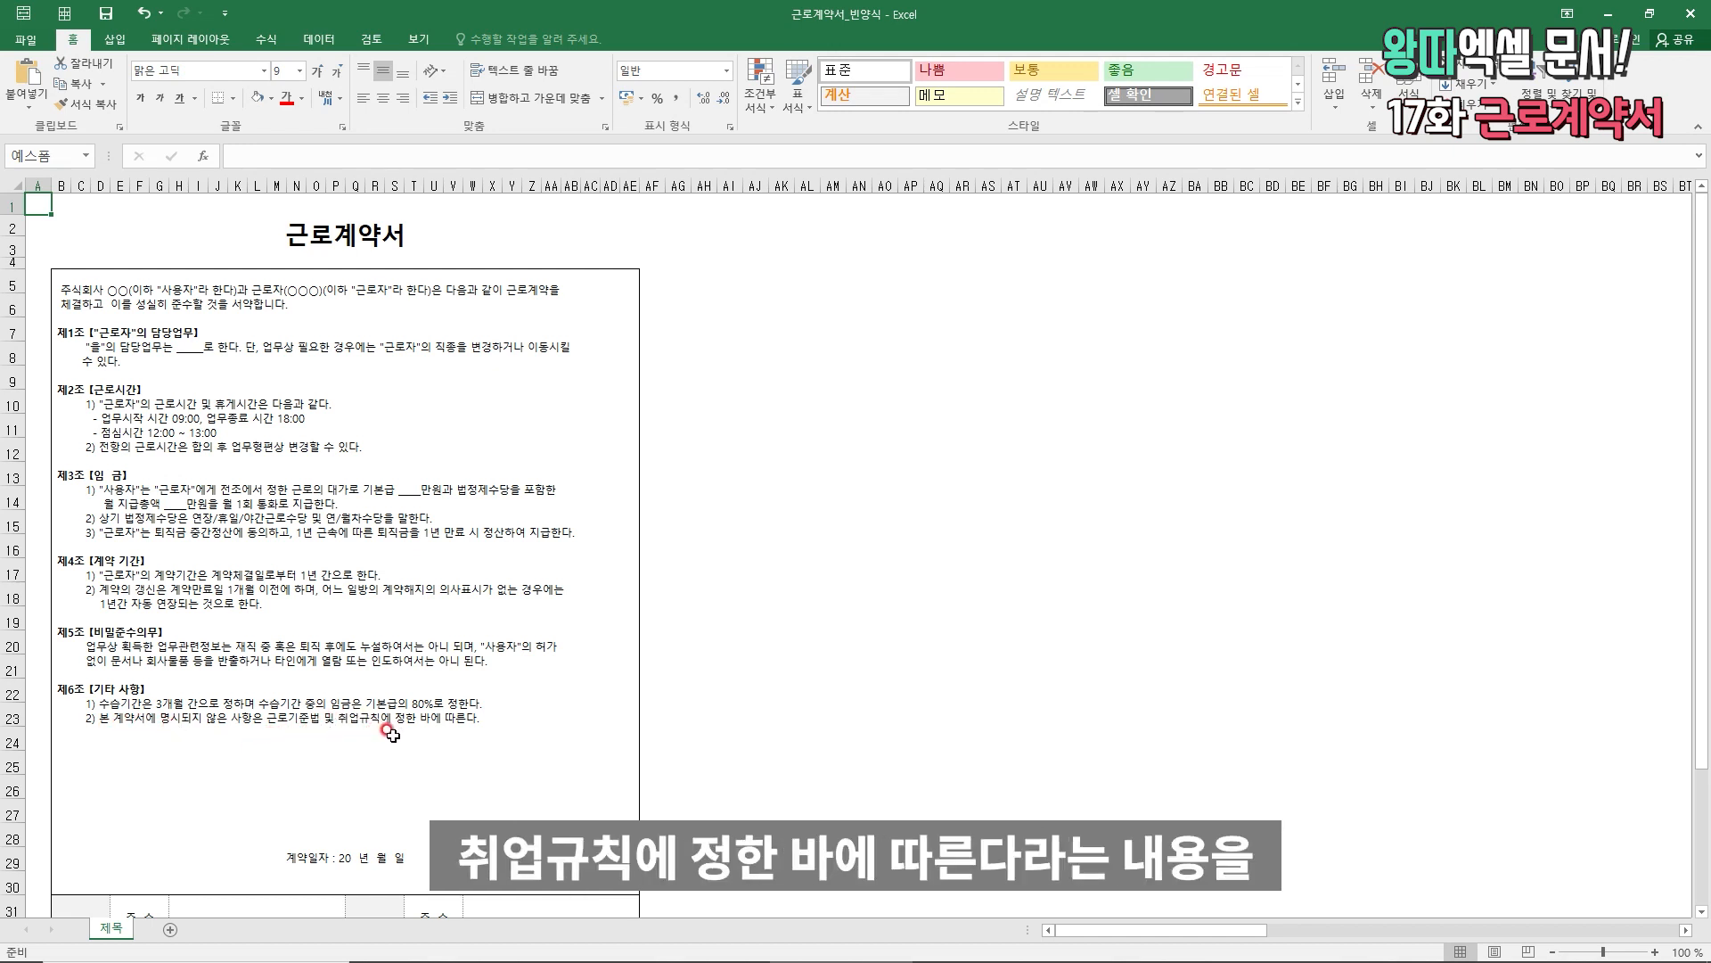
scroll(393, 733, "down", 4)
scroll(318, 660, "up", 4)
scroll(312, 752, "down", 4)
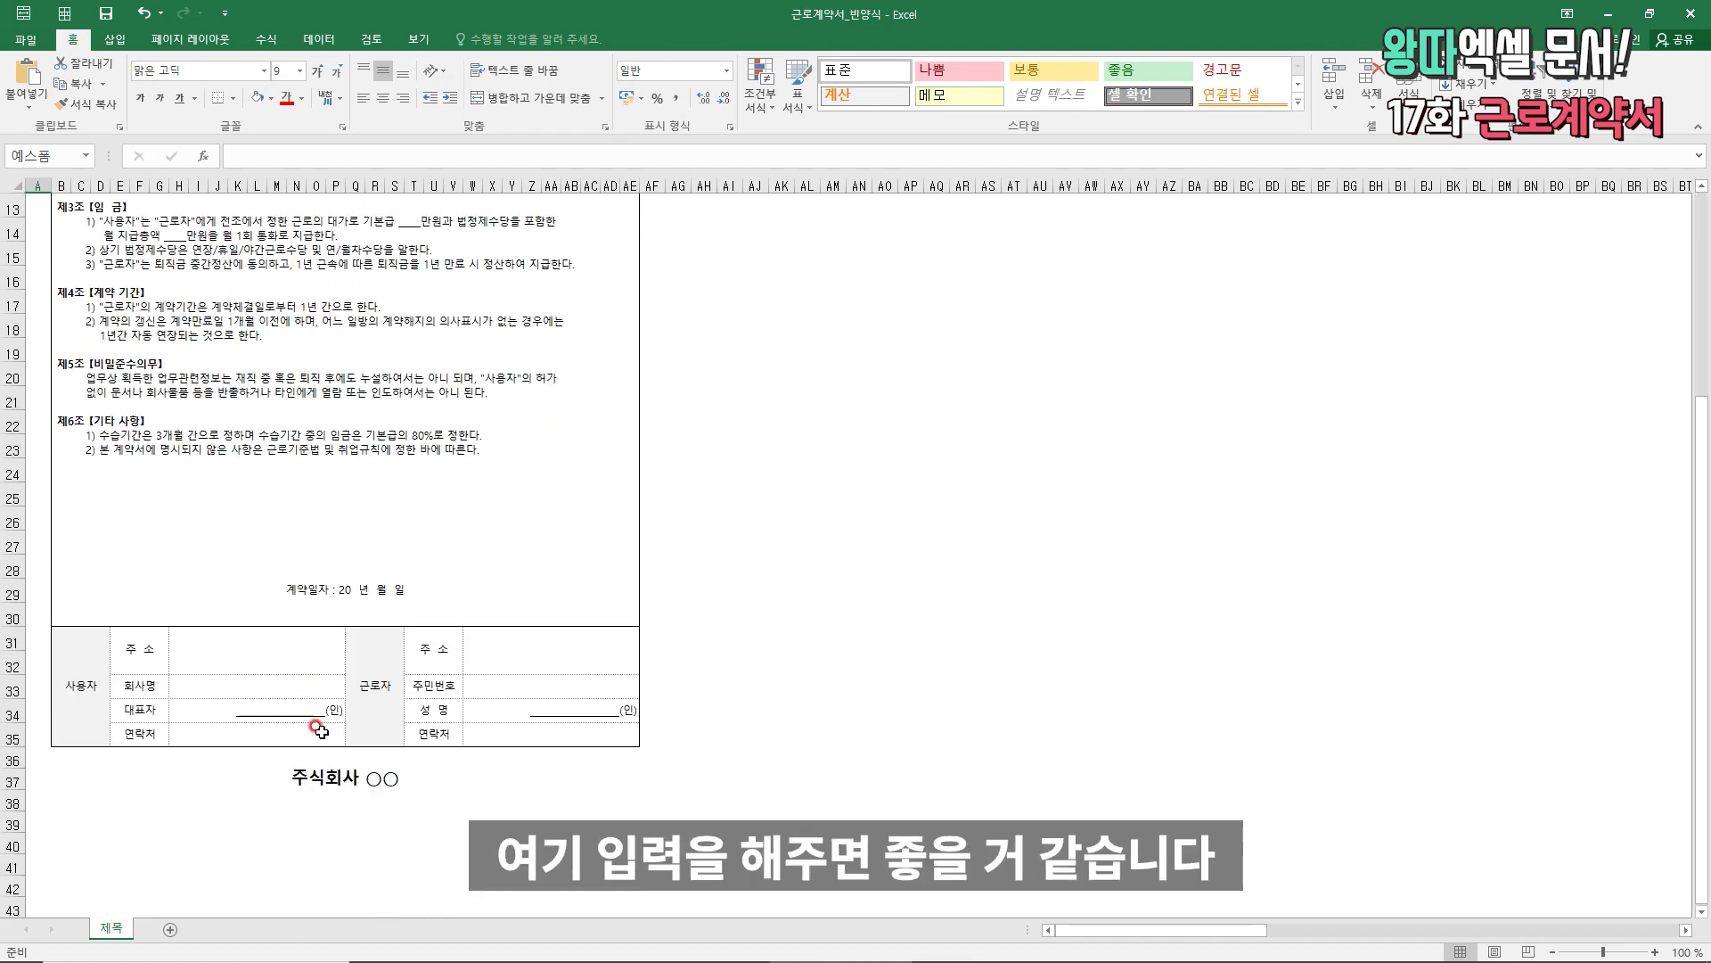
- Enter the sample text ㅇㅇㅇ in the 사용자 address cell and ㅇㅇ in the 근로자 address cell
left_click(282, 665)
type("ㅇㅇㅇ")
key("Return")
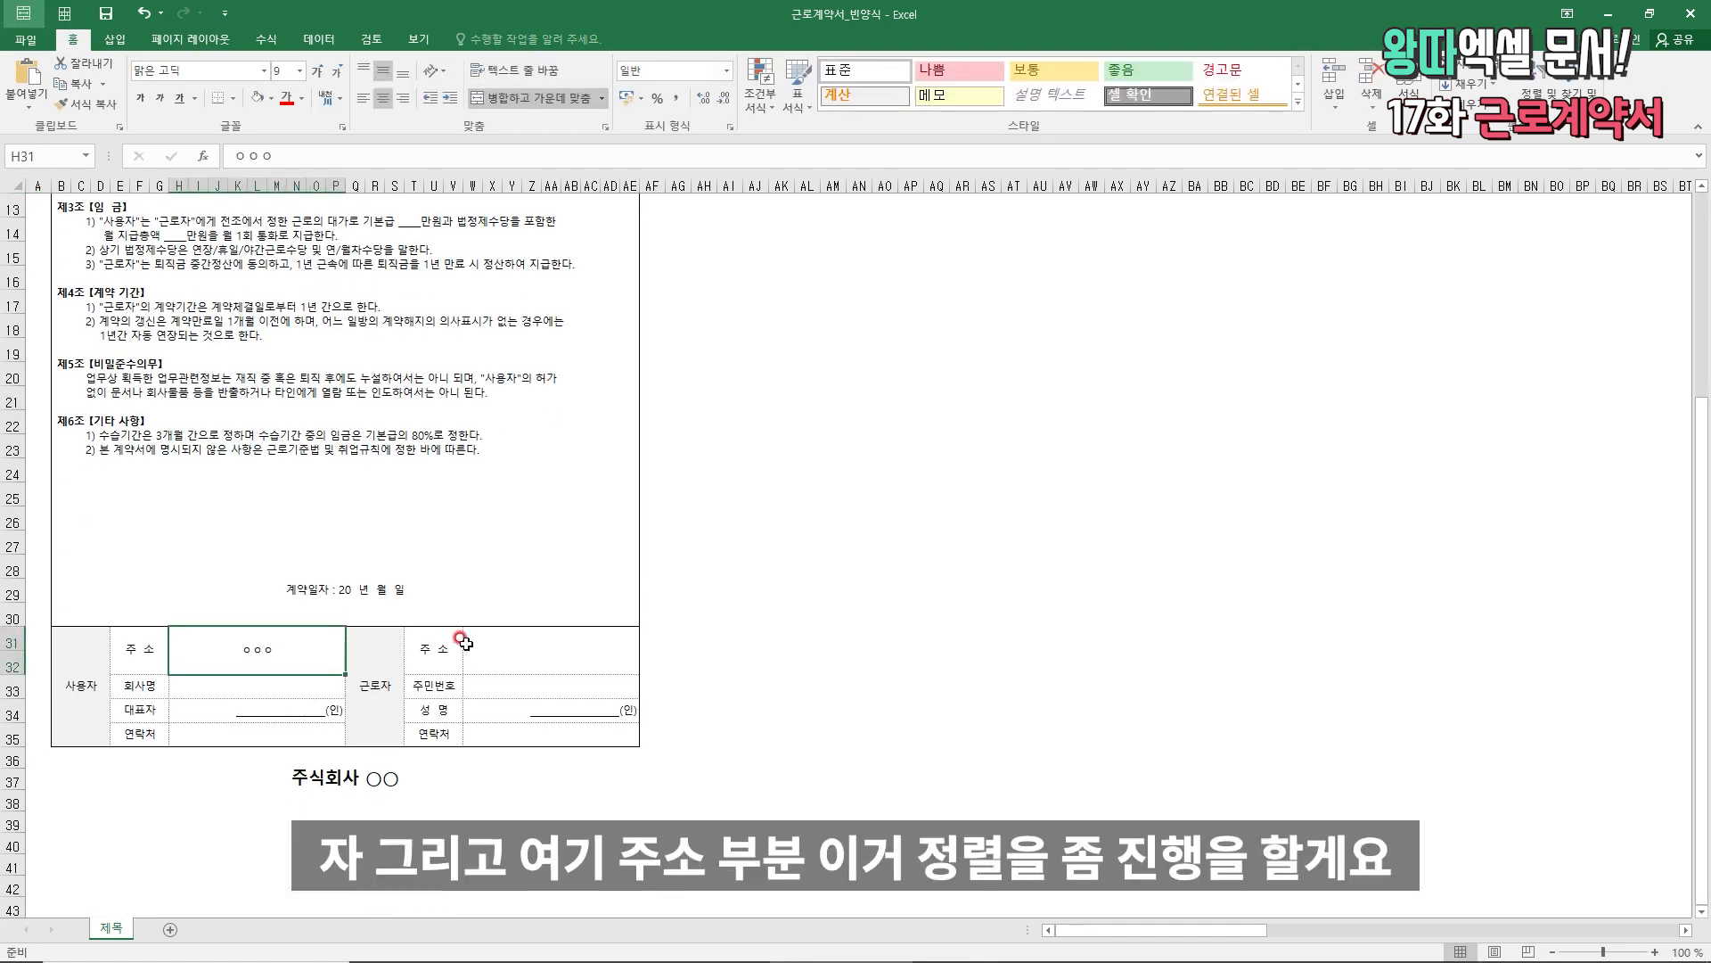
left_click(500, 642)
type("ㅇㅇ")
key("Return")
- Left-align the contents of both 주소 entry cells in the signature table
left_click(504, 640)
left_click(298, 642, "ctrl")
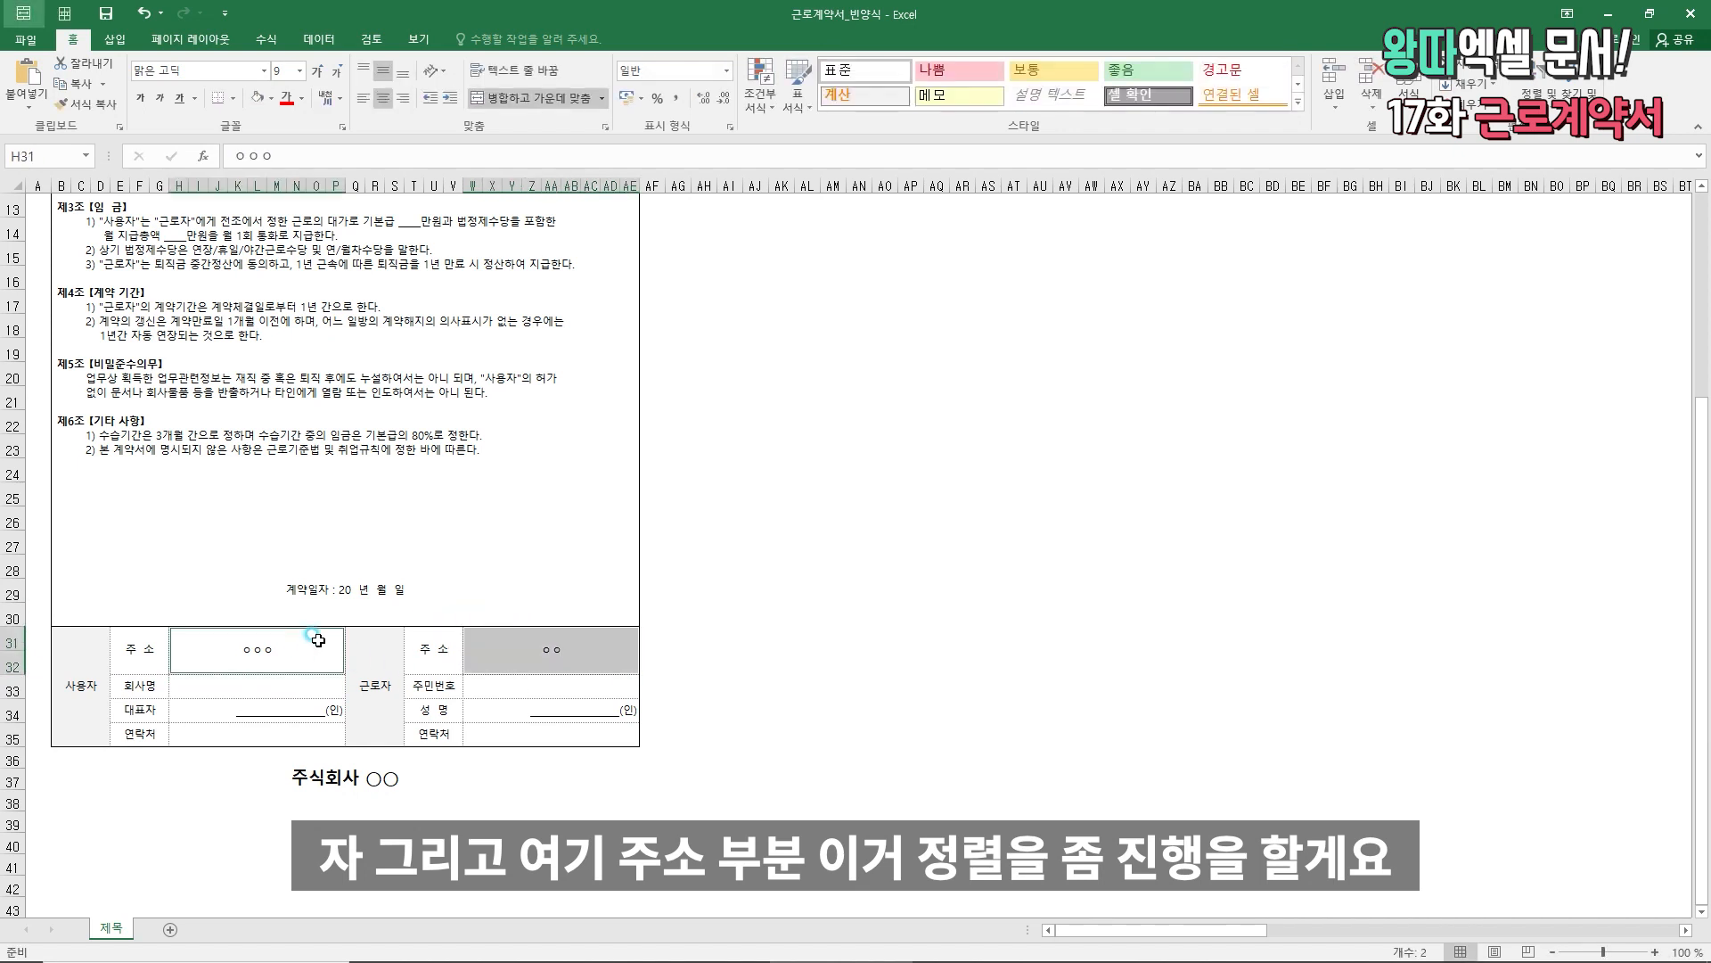
left_click(363, 98)
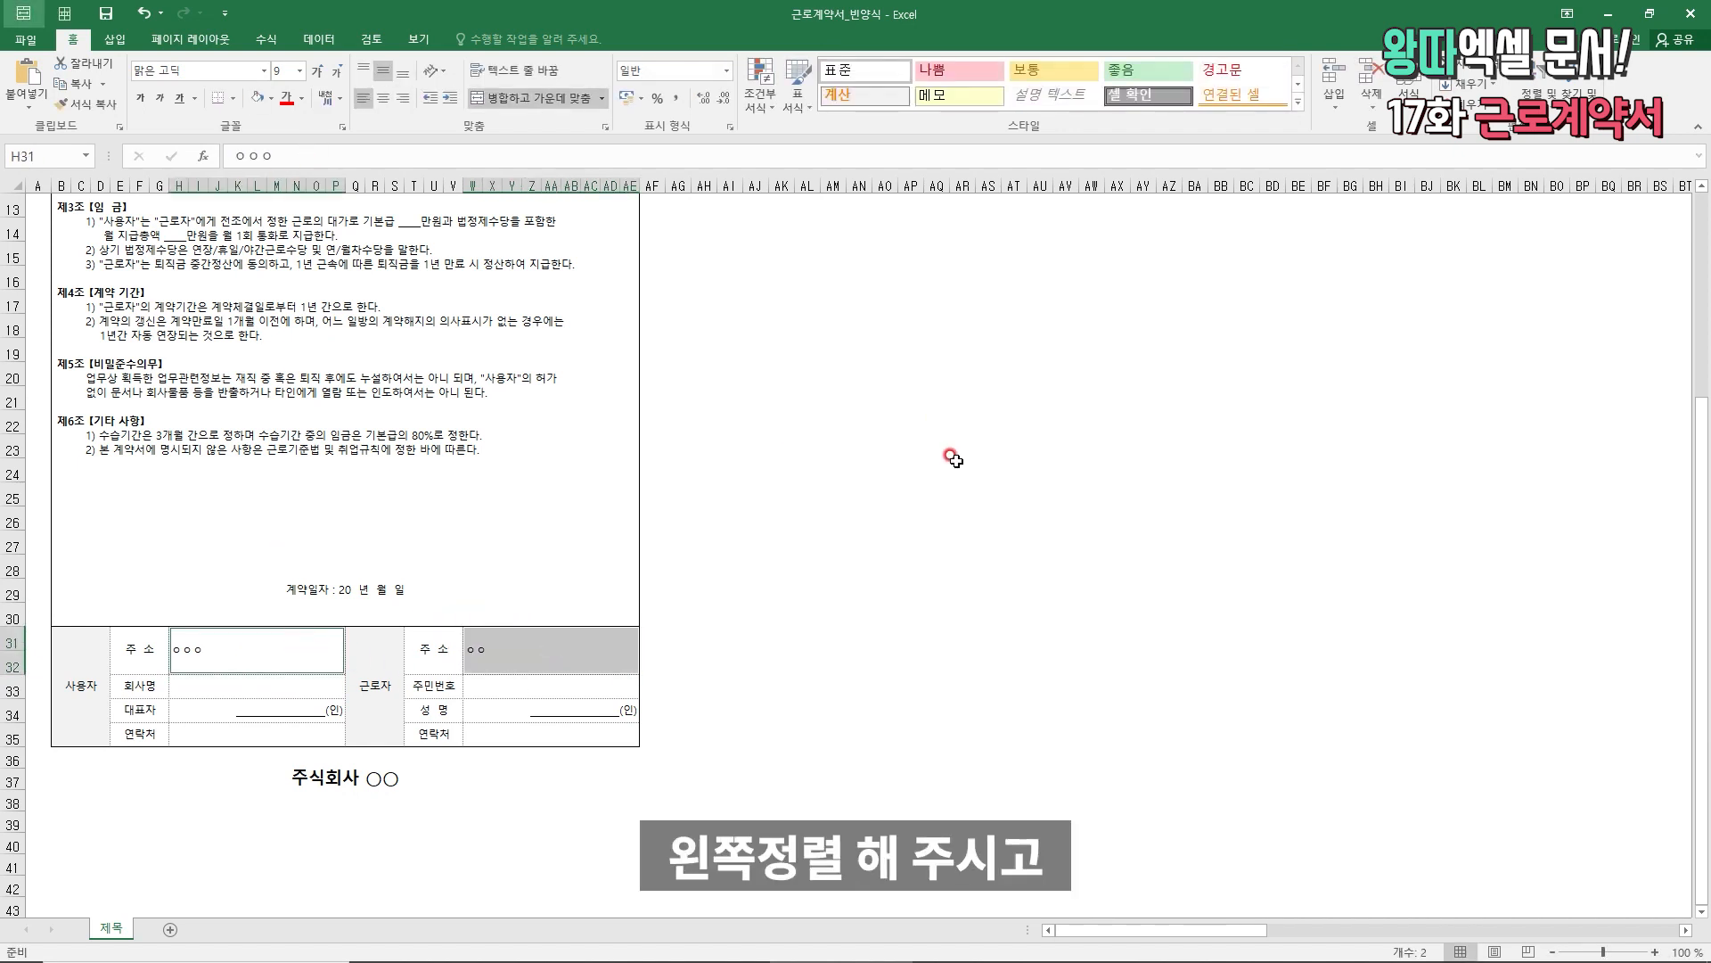
- Set the number format of both 주소 entry cells to 회계 with the currency symbol set to 없음
key("ctrl+1")
left_click(685, 277)
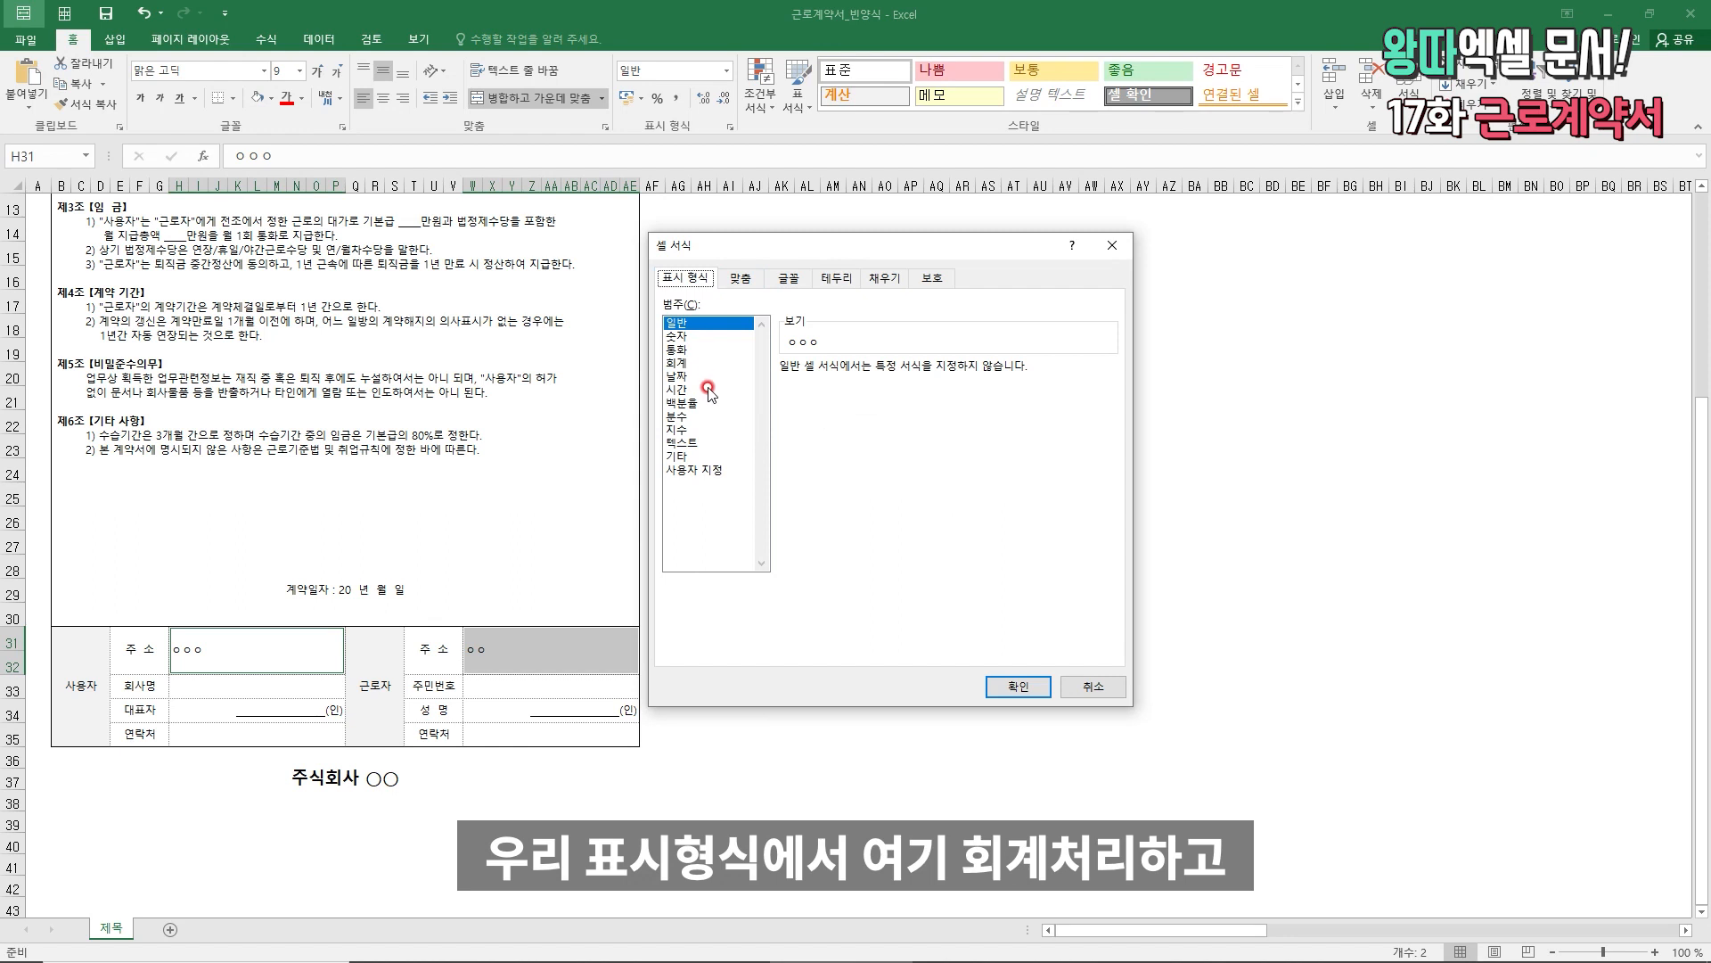
left_click(677, 362)
left_click(829, 394)
left_click(833, 409)
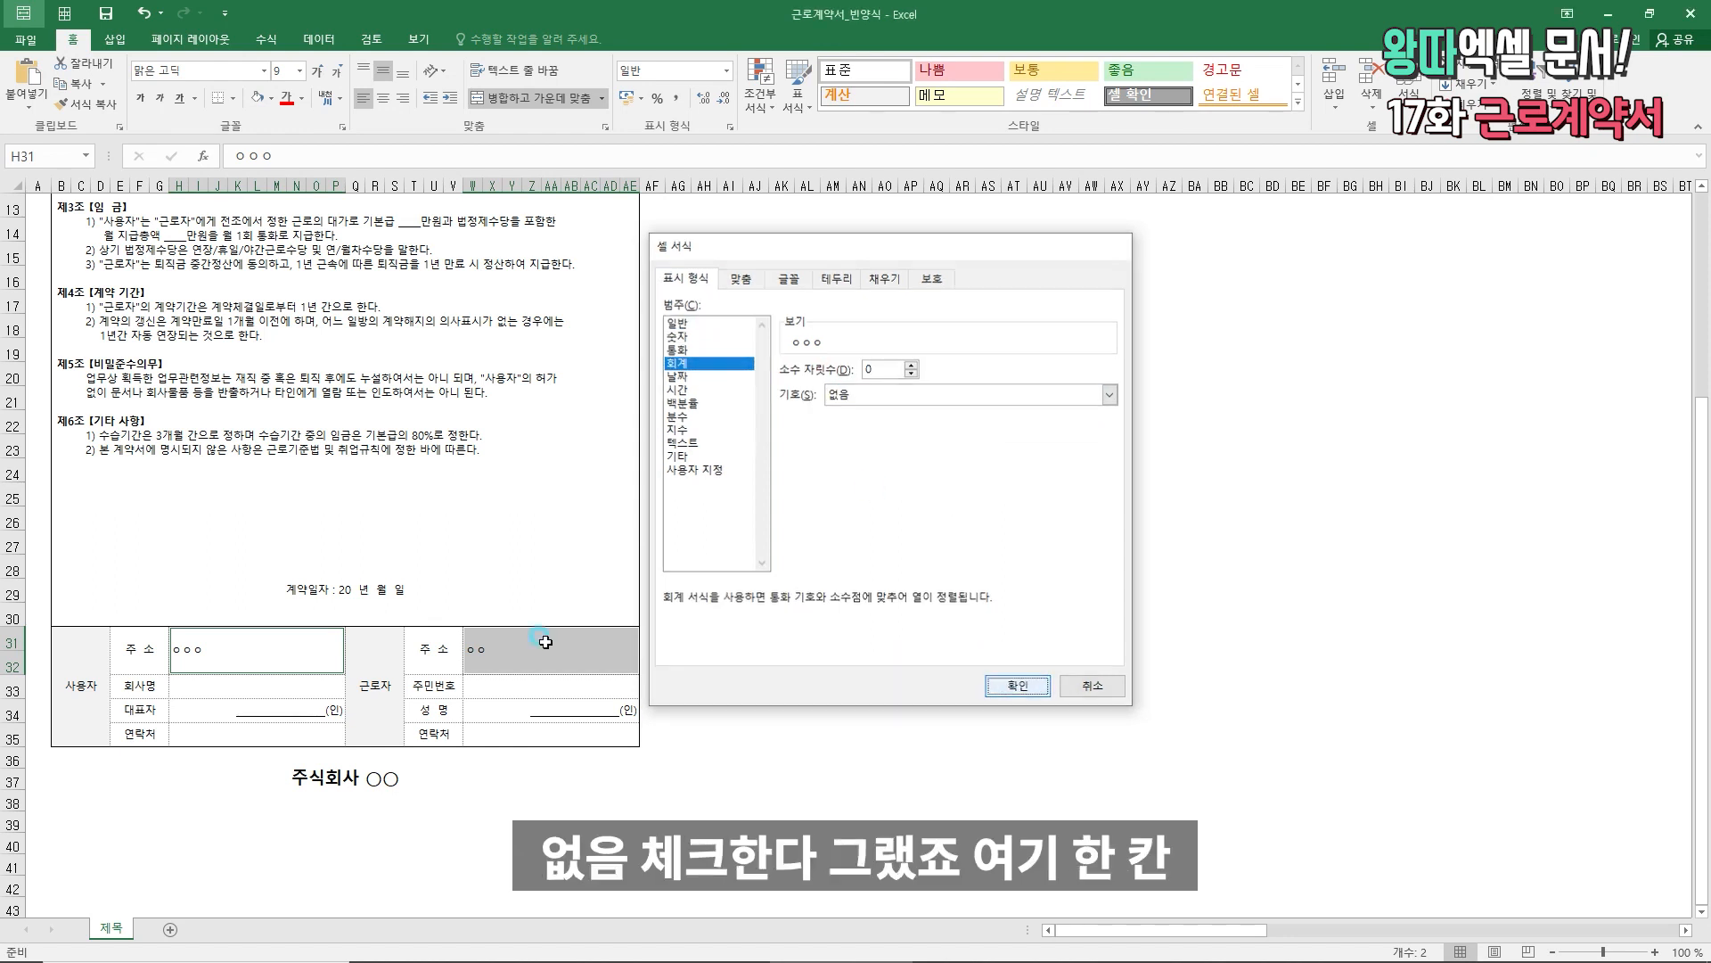
- Apply the 회계 format without a currency symbol to the 주소 cells, then test the 사용자 address cell with ㅇㅇㅇ and clear it
left_click(1018, 686)
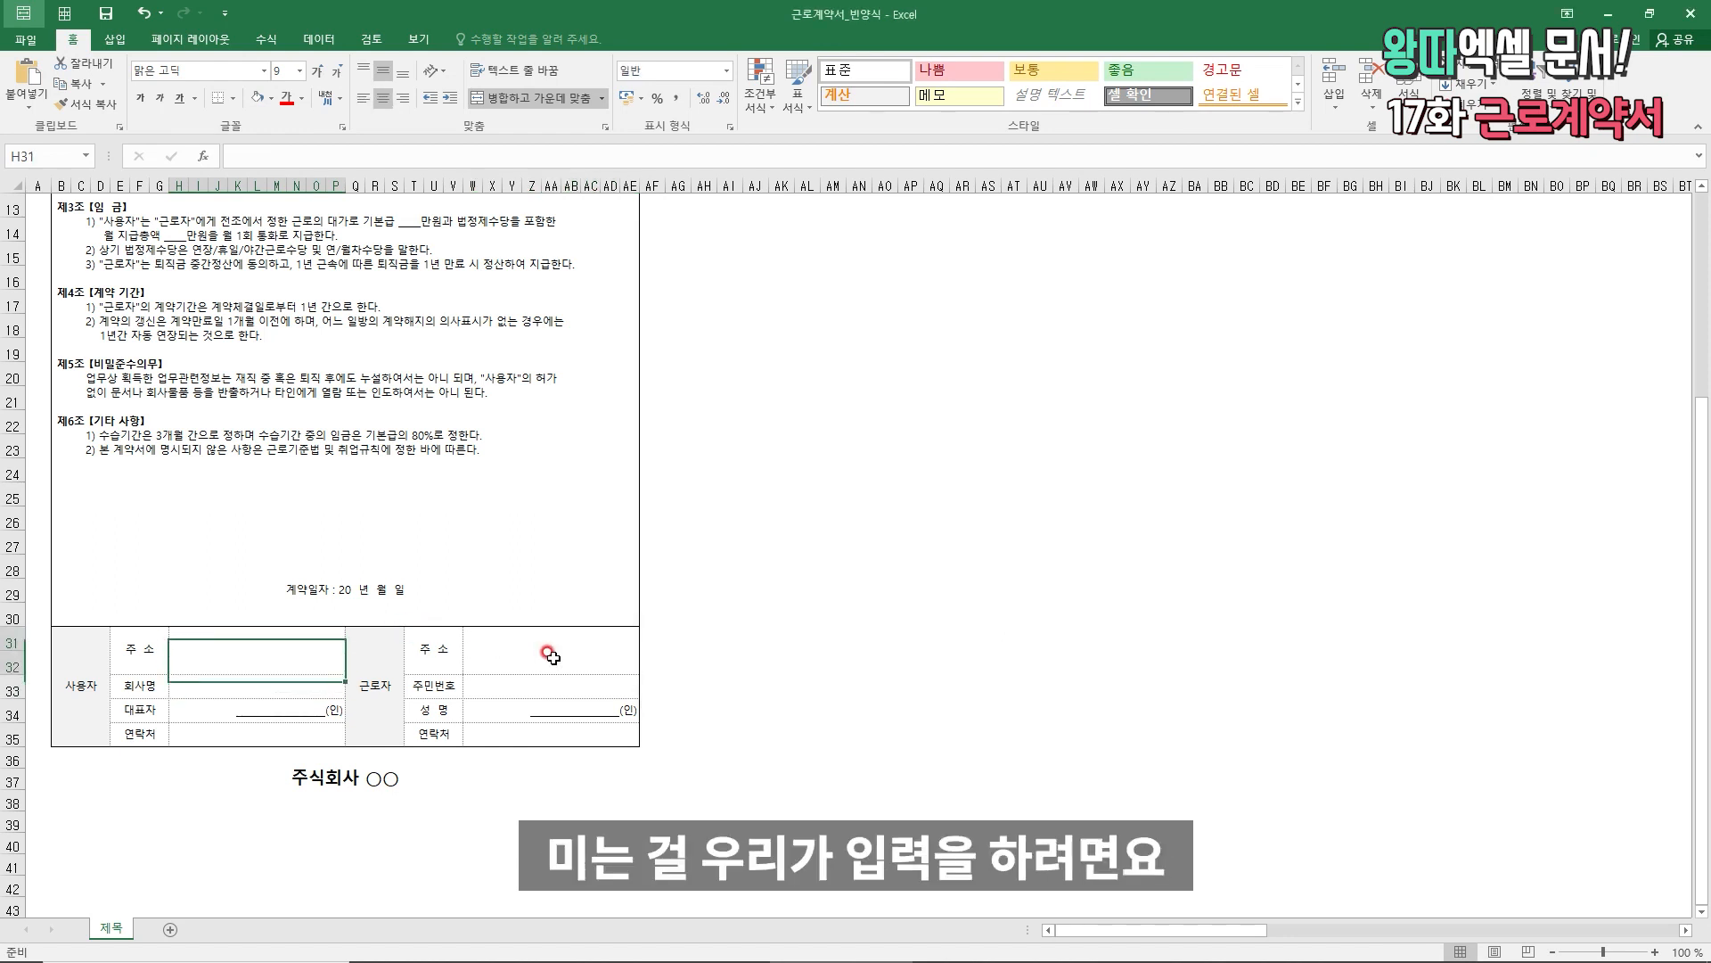
type("ㅇㅇㅇ")
key("Up")
left_click(371, 660)
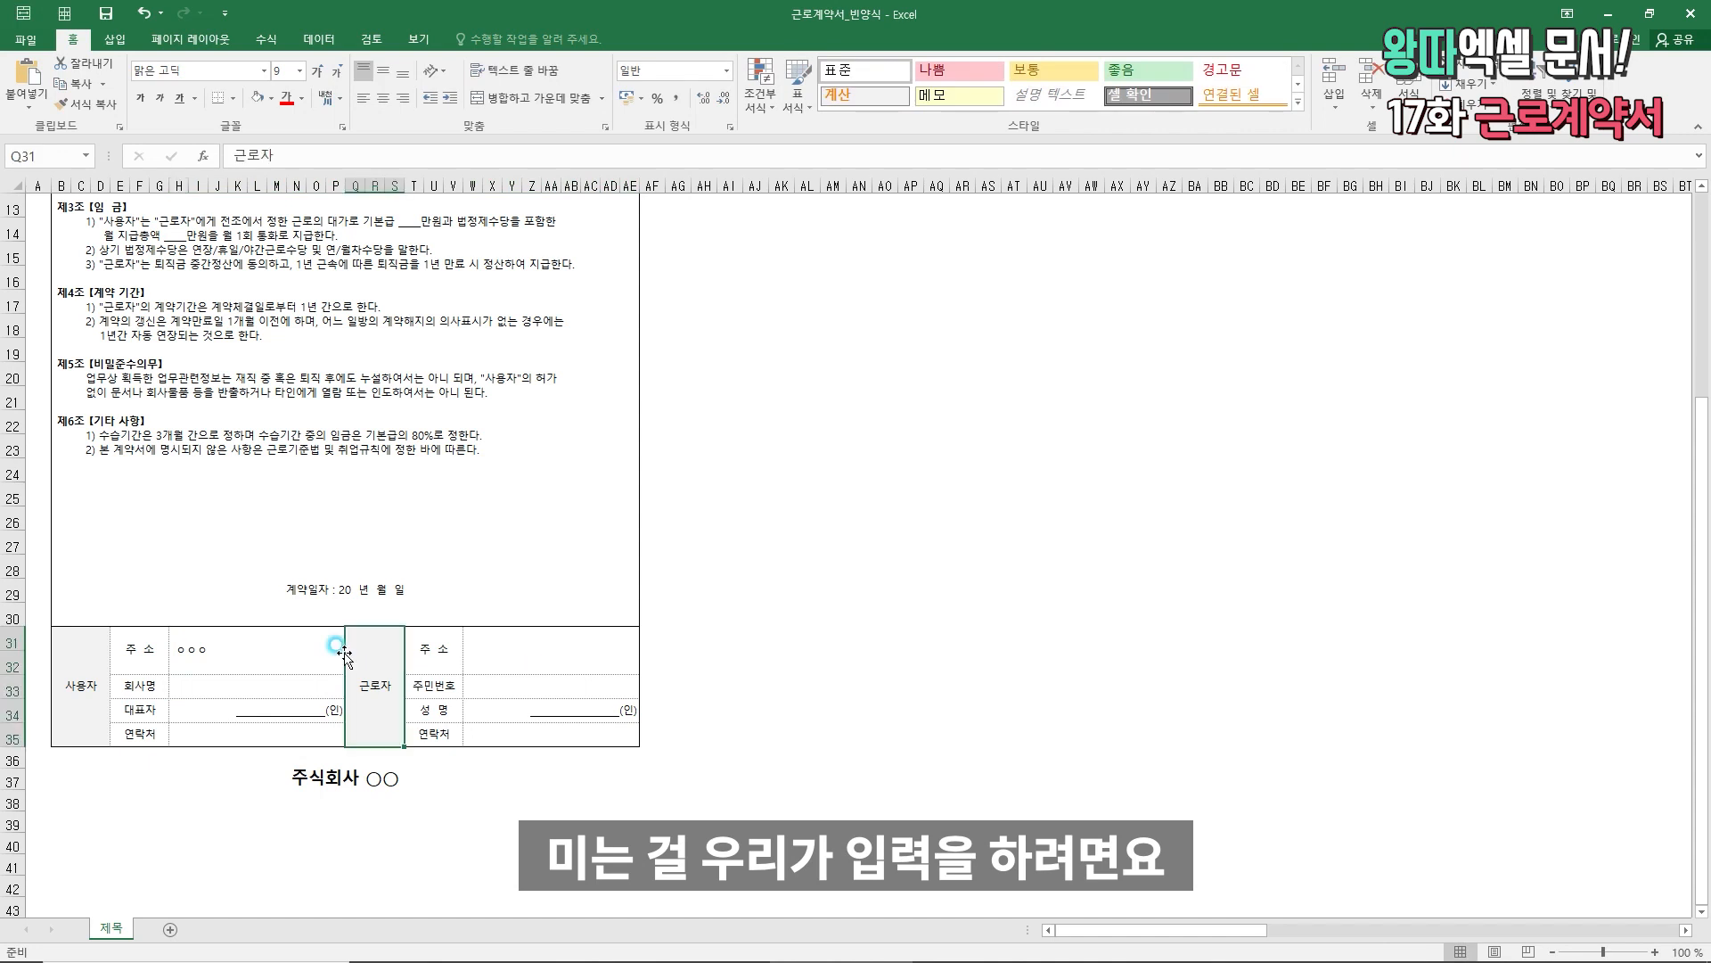
left_click(332, 649)
key("Delete")
- Set the number format of the 주민번호 entry cell and both 연락처 entry cells to 텍스트
left_click(259, 687)
left_click(264, 713)
left_click(259, 731)
left_click(426, 706)
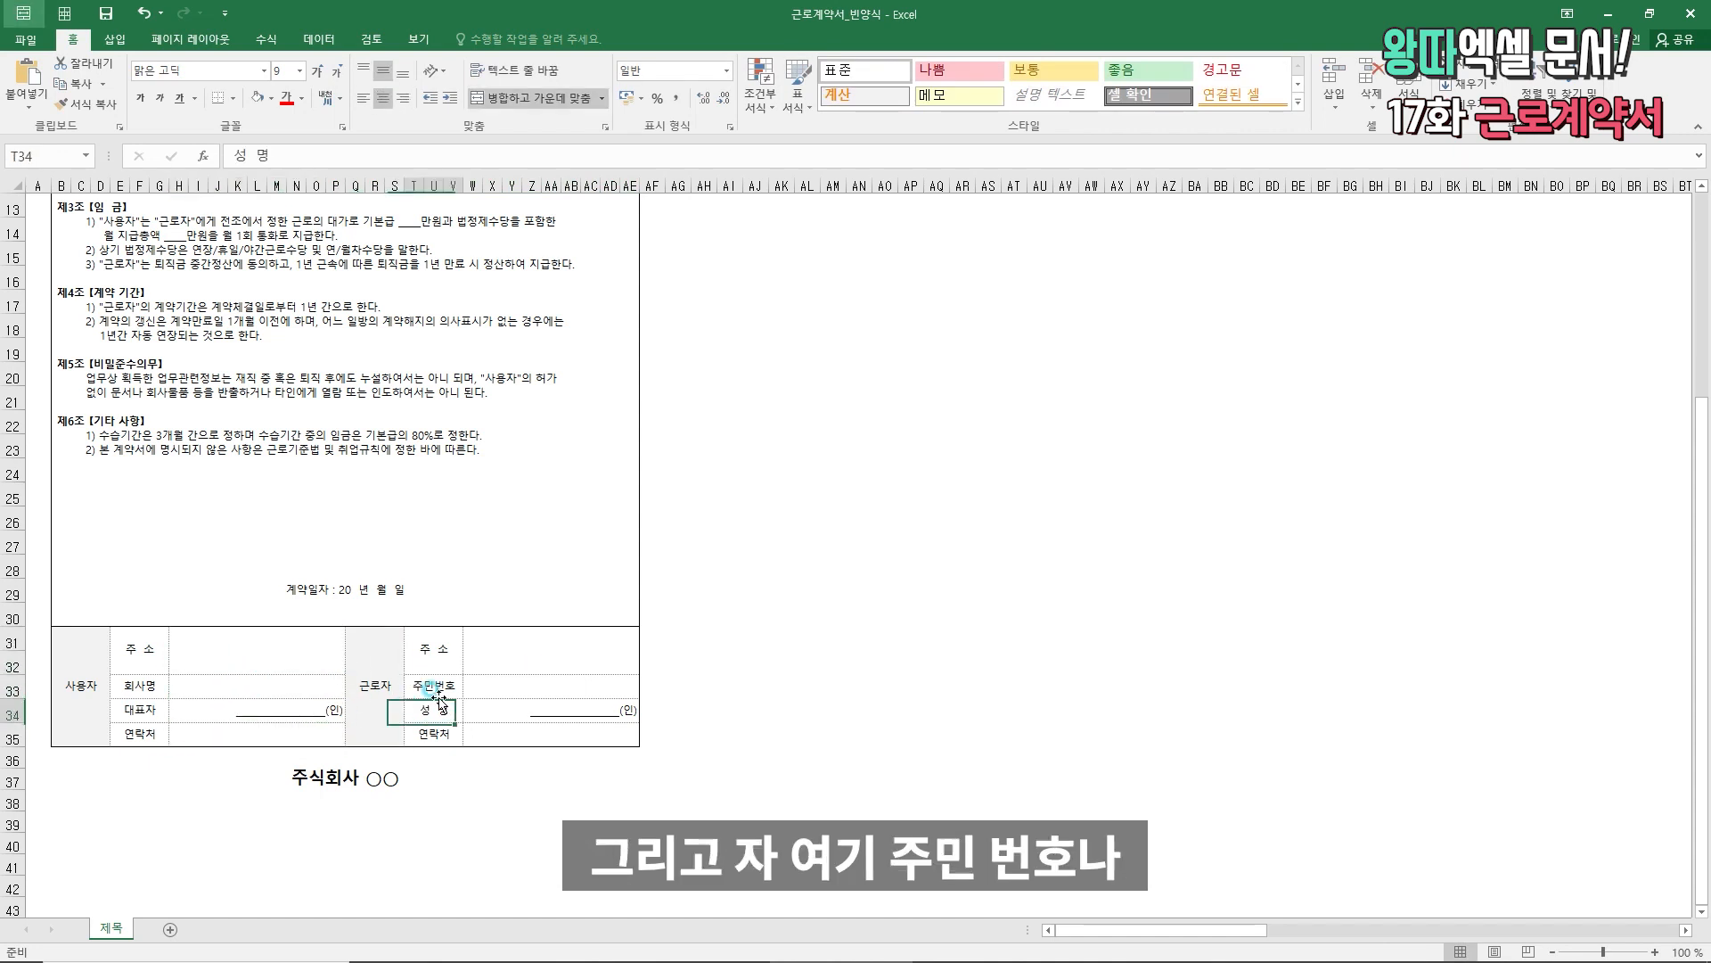
left_click(500, 690)
left_click(481, 733, "ctrl")
left_click(269, 743, "ctrl")
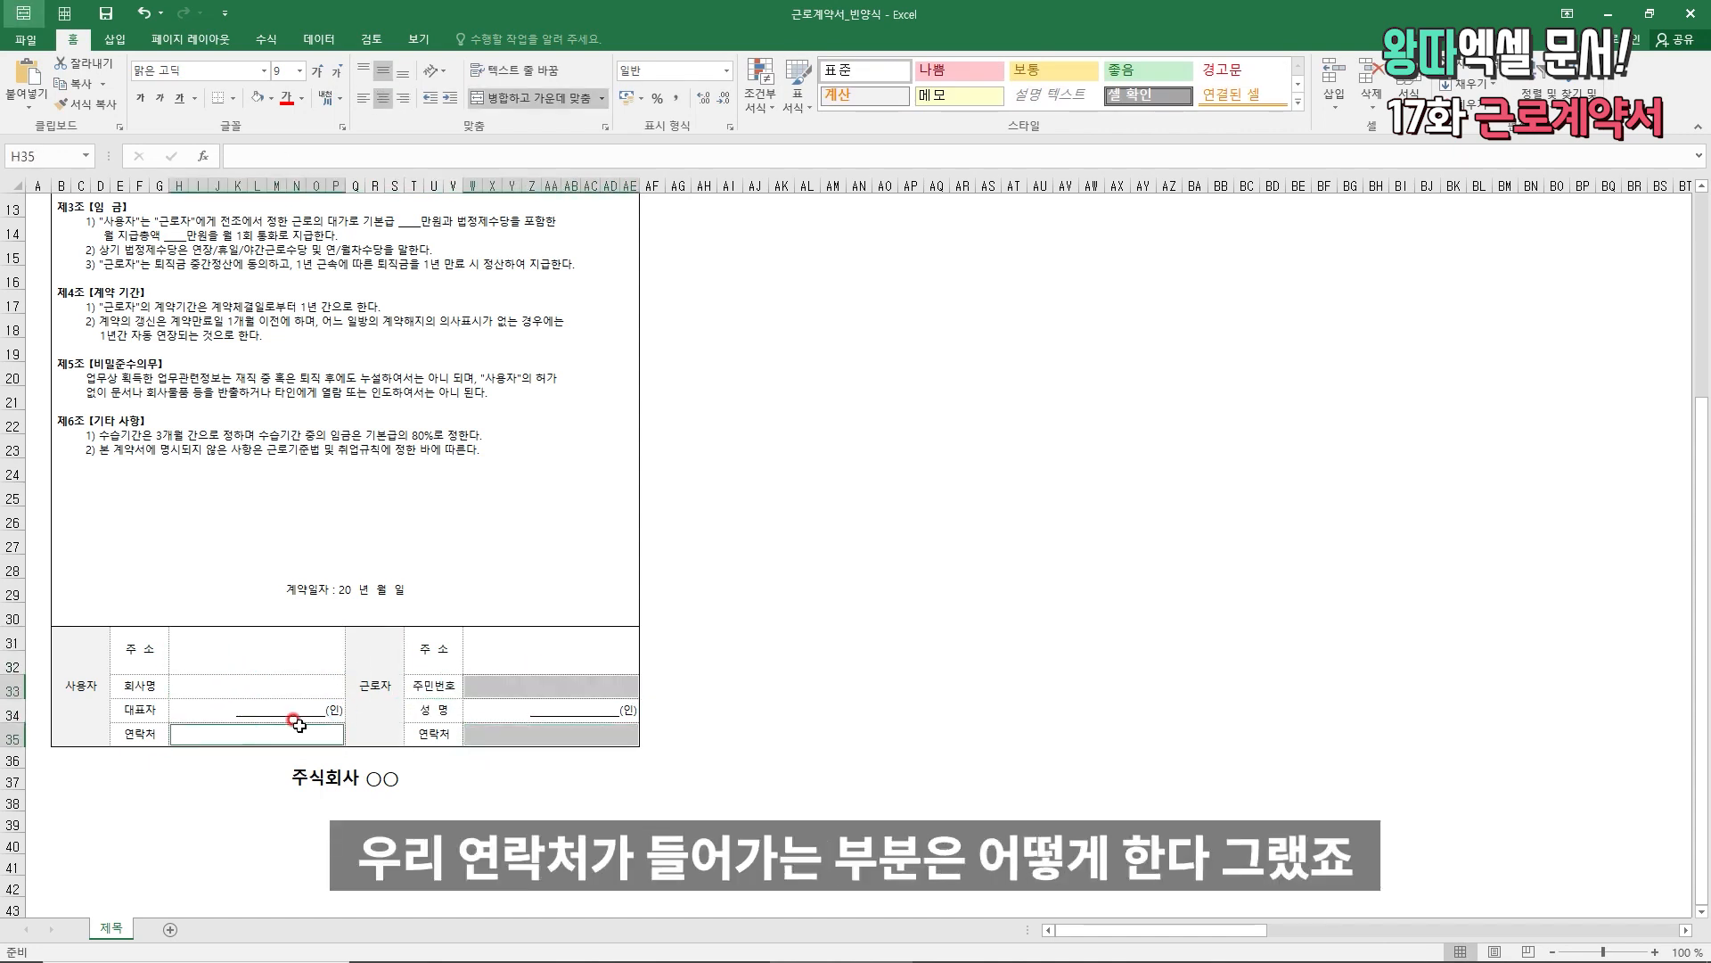
key("ctrl+1")
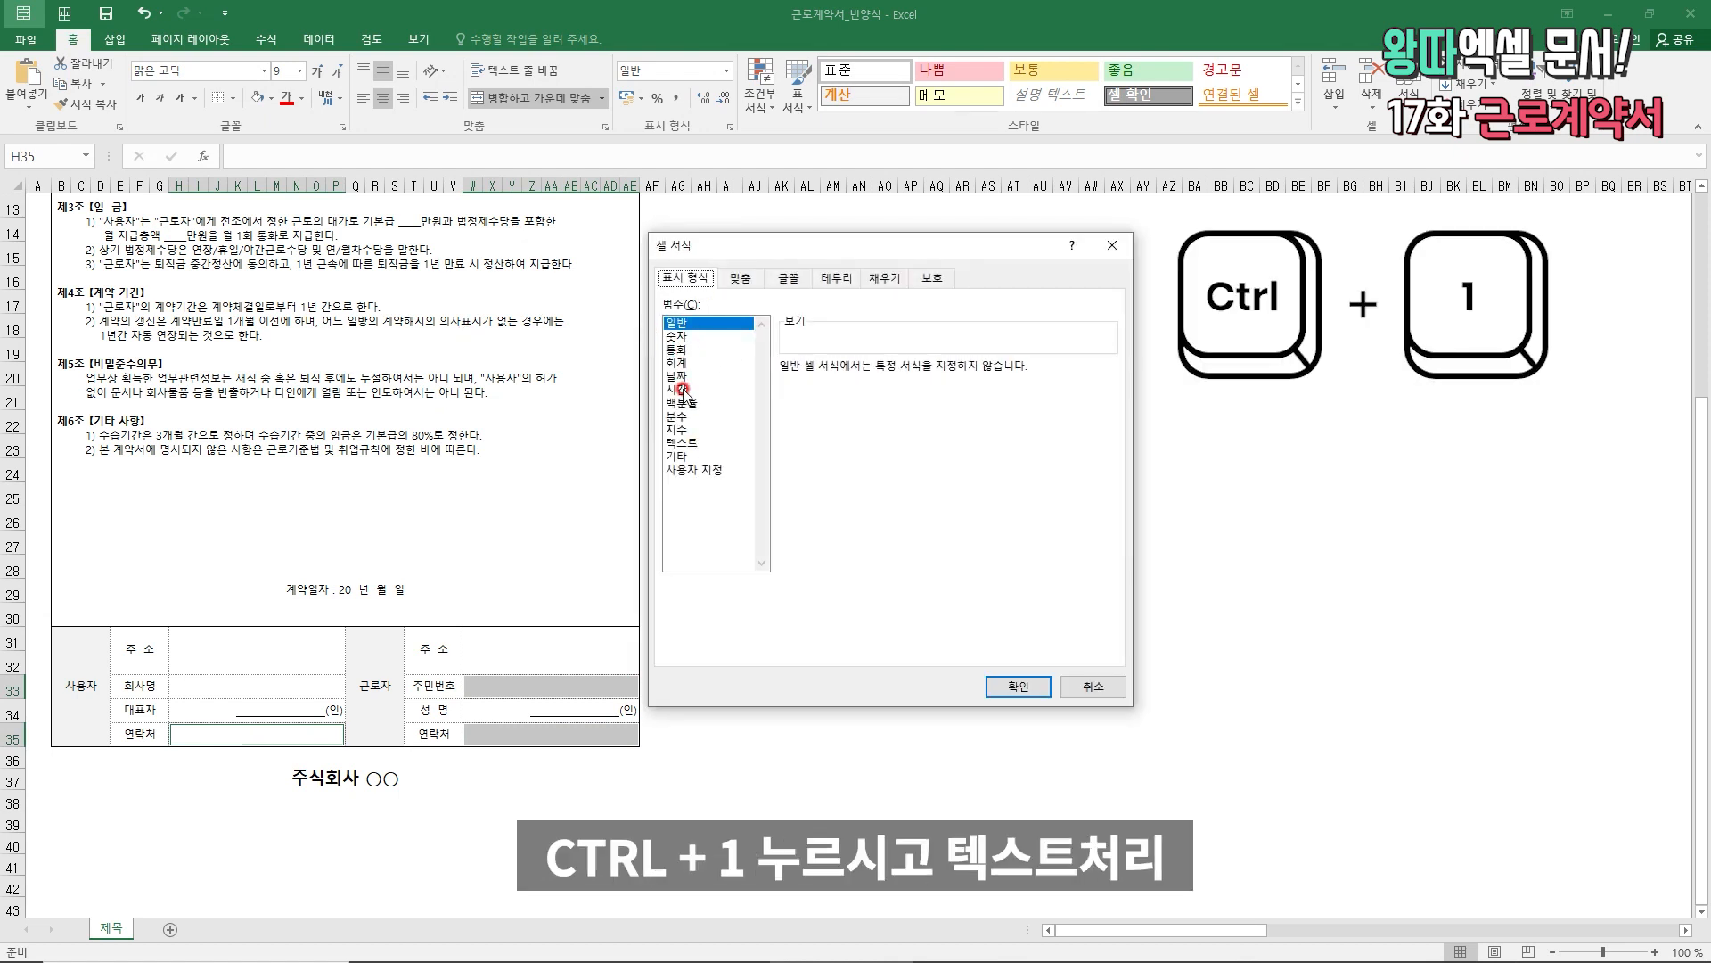
left_click(694, 444)
left_click(1016, 686)
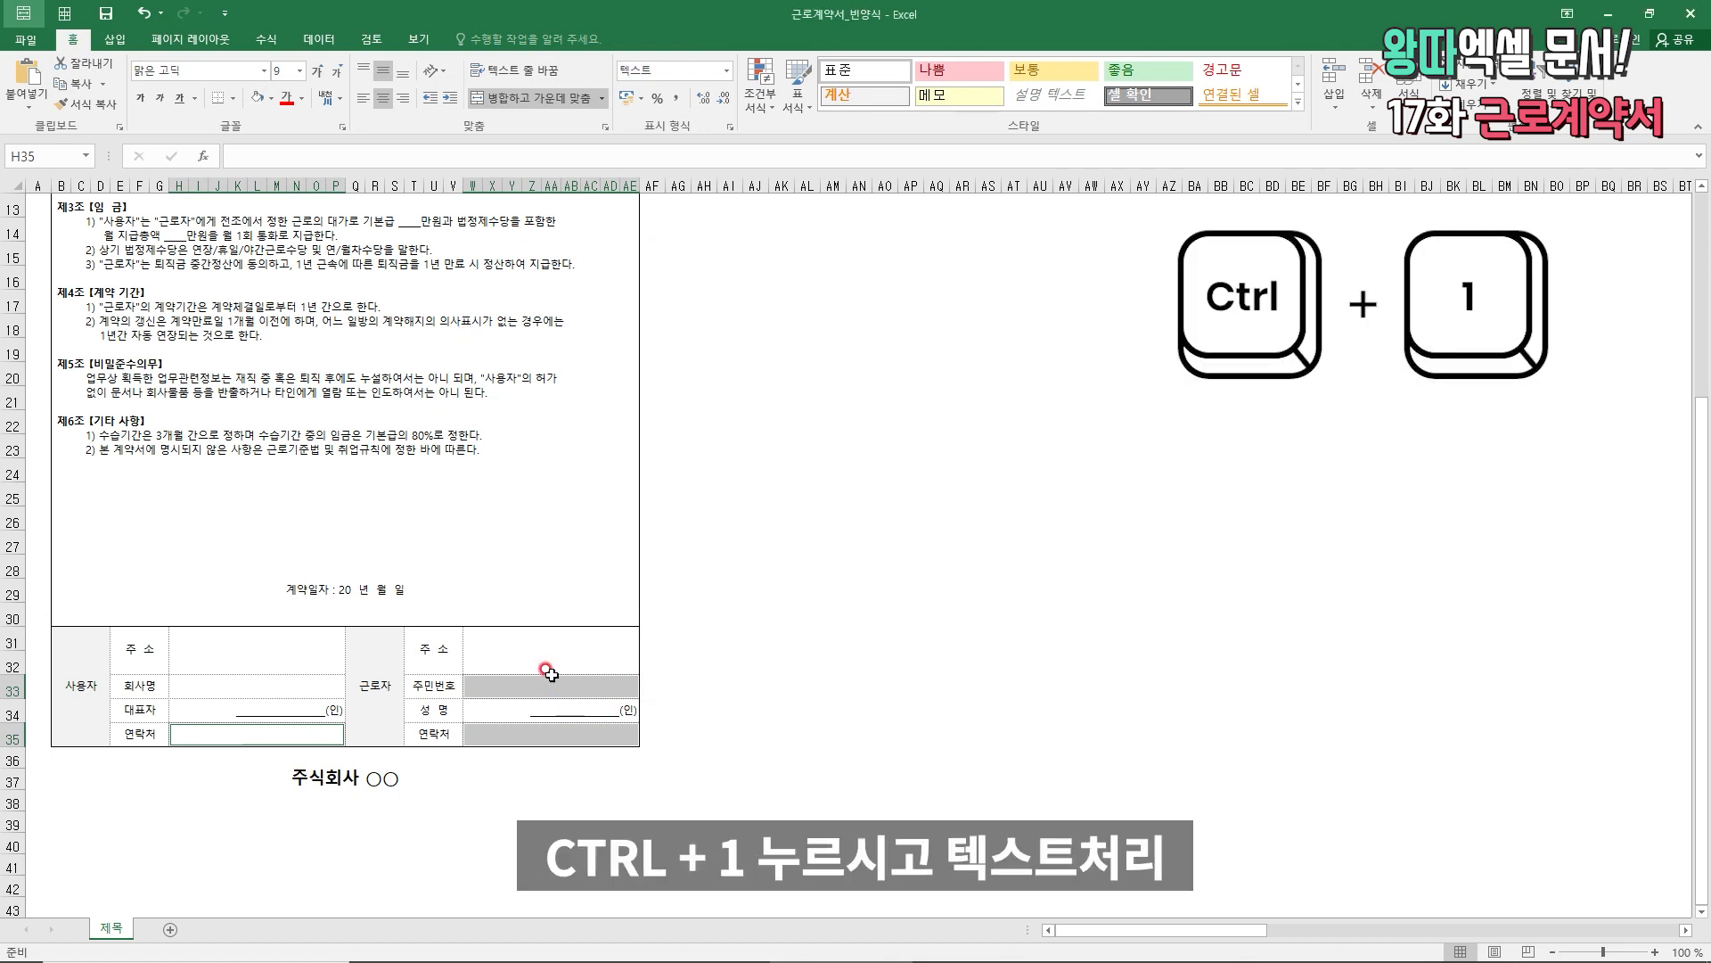
- Enter the test digits 0101 in the 근로자 연락처 cell and reselect that cell
left_click(468, 569)
scroll(451, 533, "up", 4)
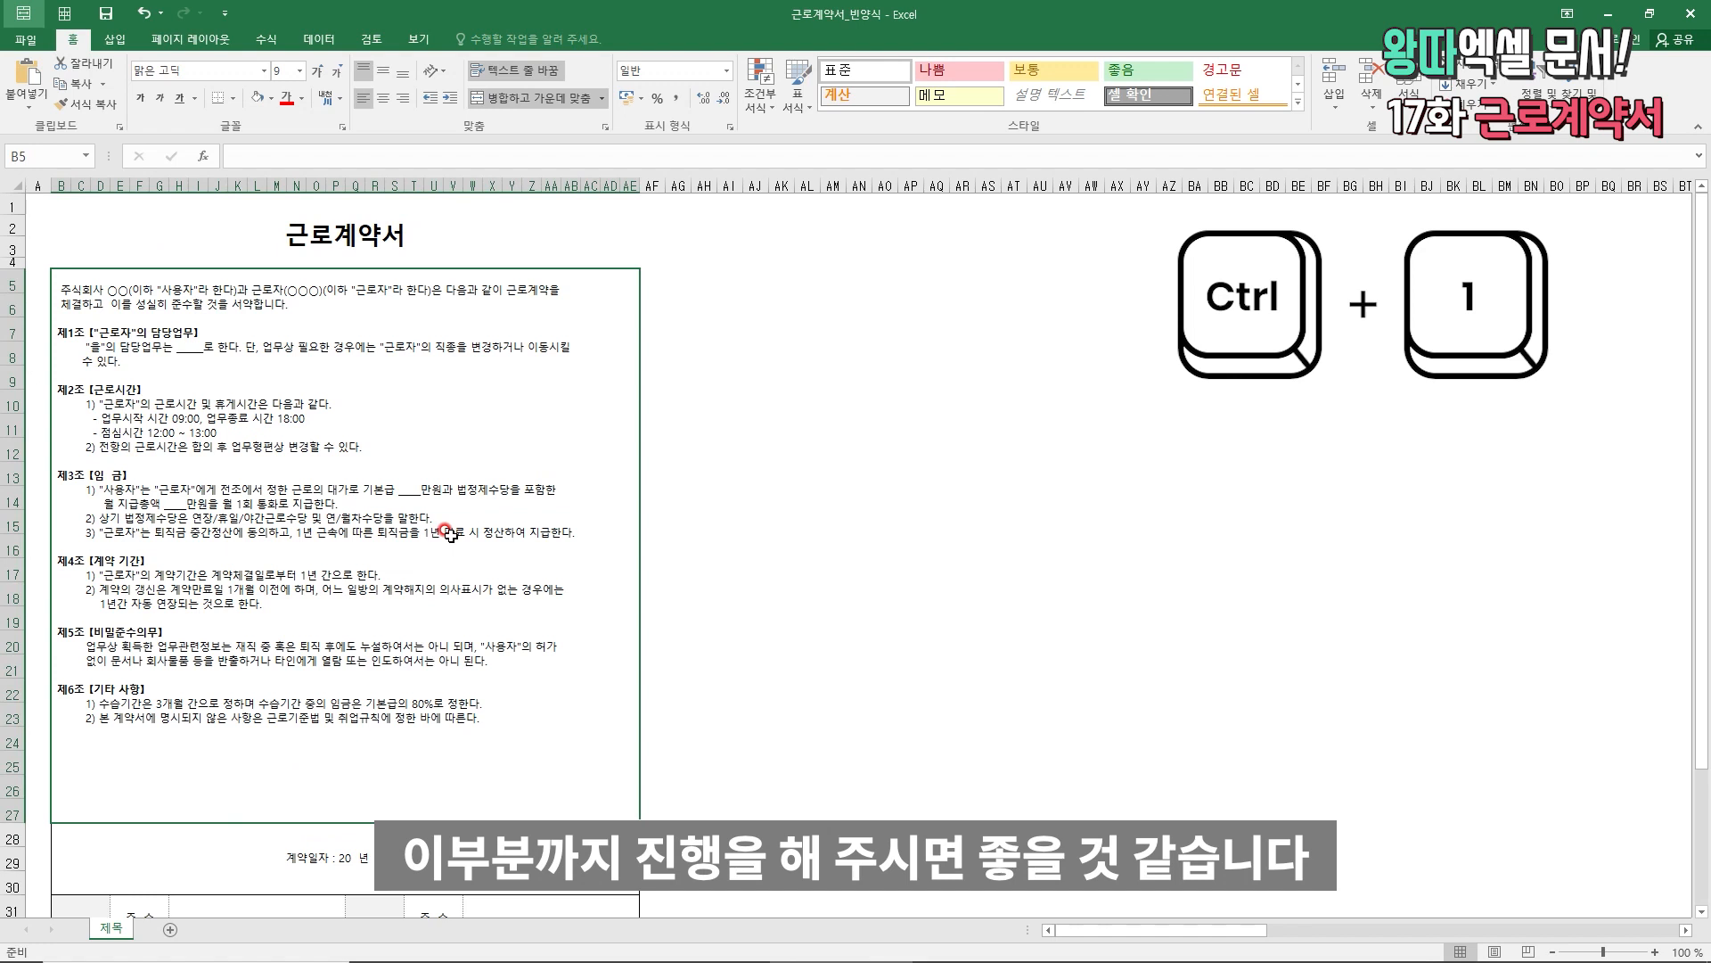
scroll(441, 571, "down", 4)
left_click(530, 735)
type("0101")
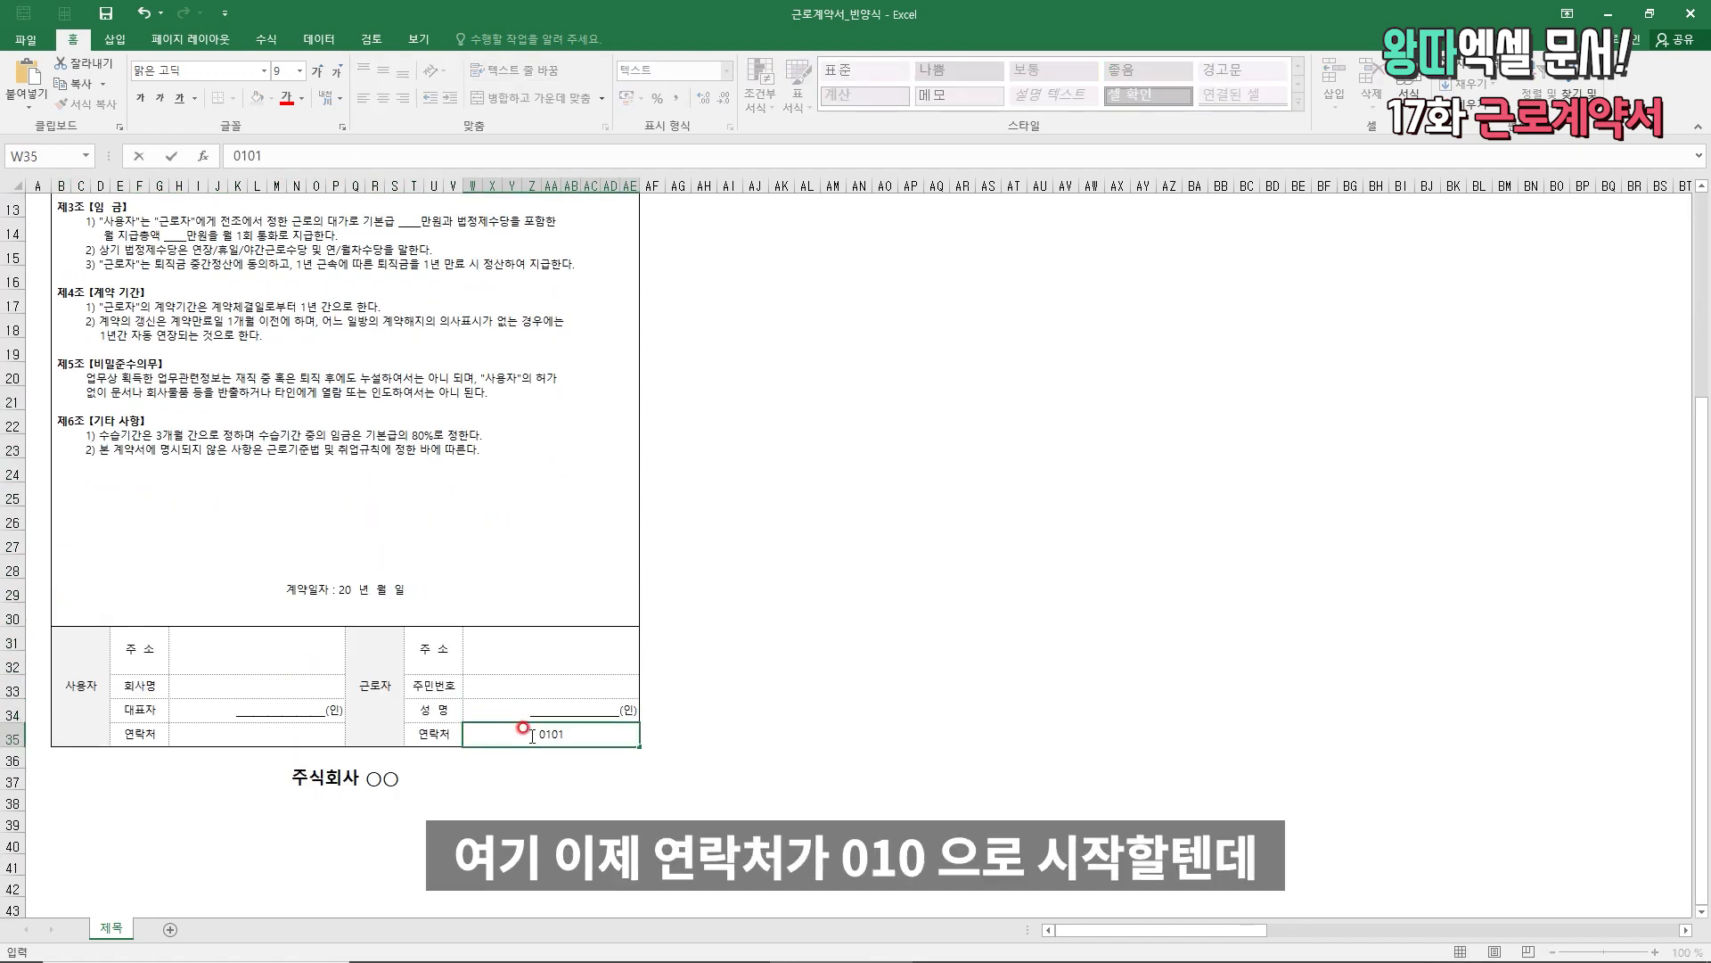
key("Return")
left_click(534, 737)
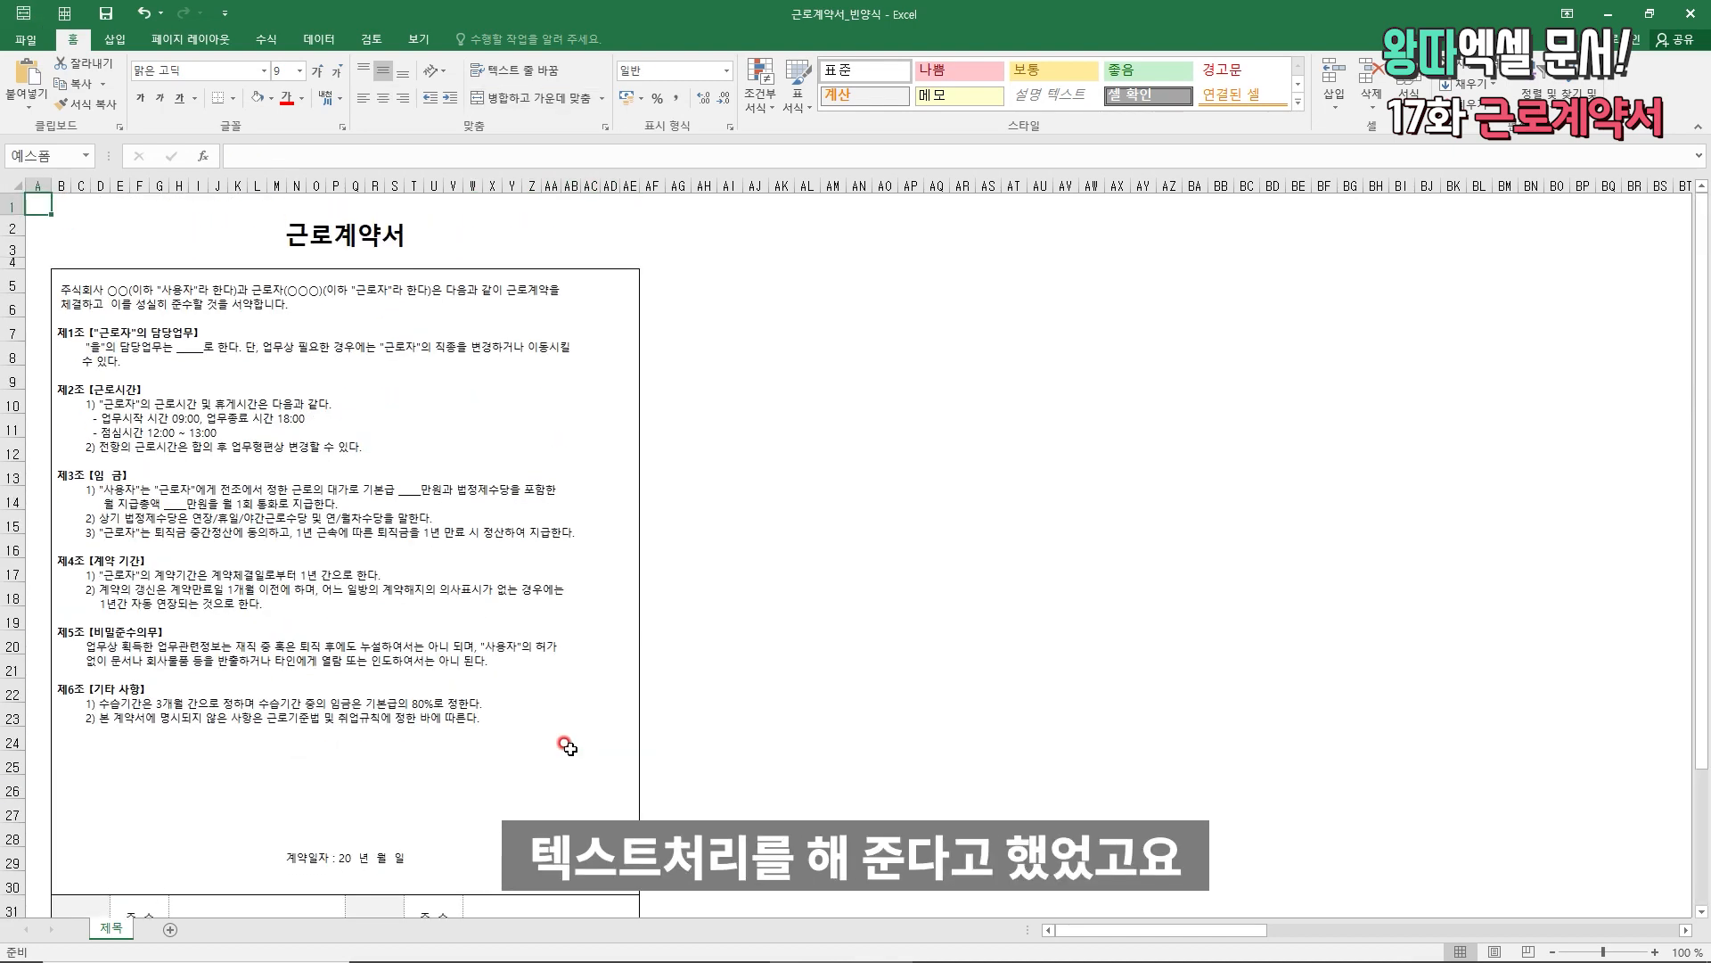
- Rename the 제목 sheet as 근로계약서 and save the workbook
double_click(109, 927)
type("근로계약서")
key("Return")
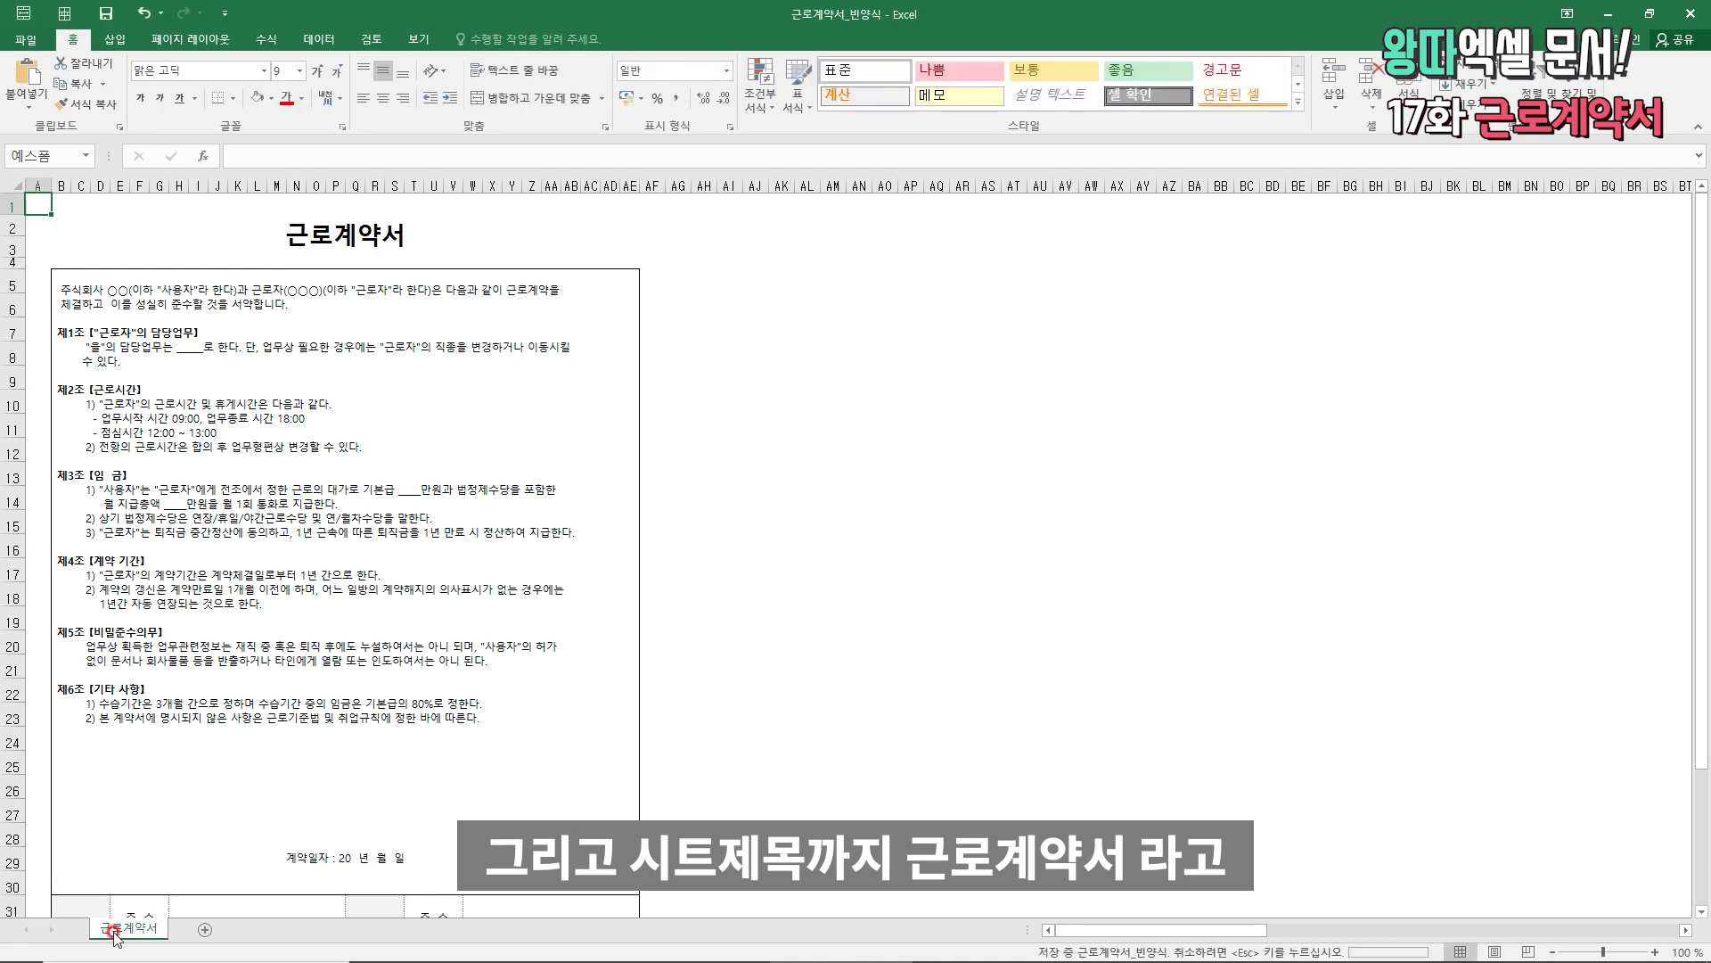
- Check the contract's print preview, then review the finished form from the title down to the signature table
key("ctrl+p")
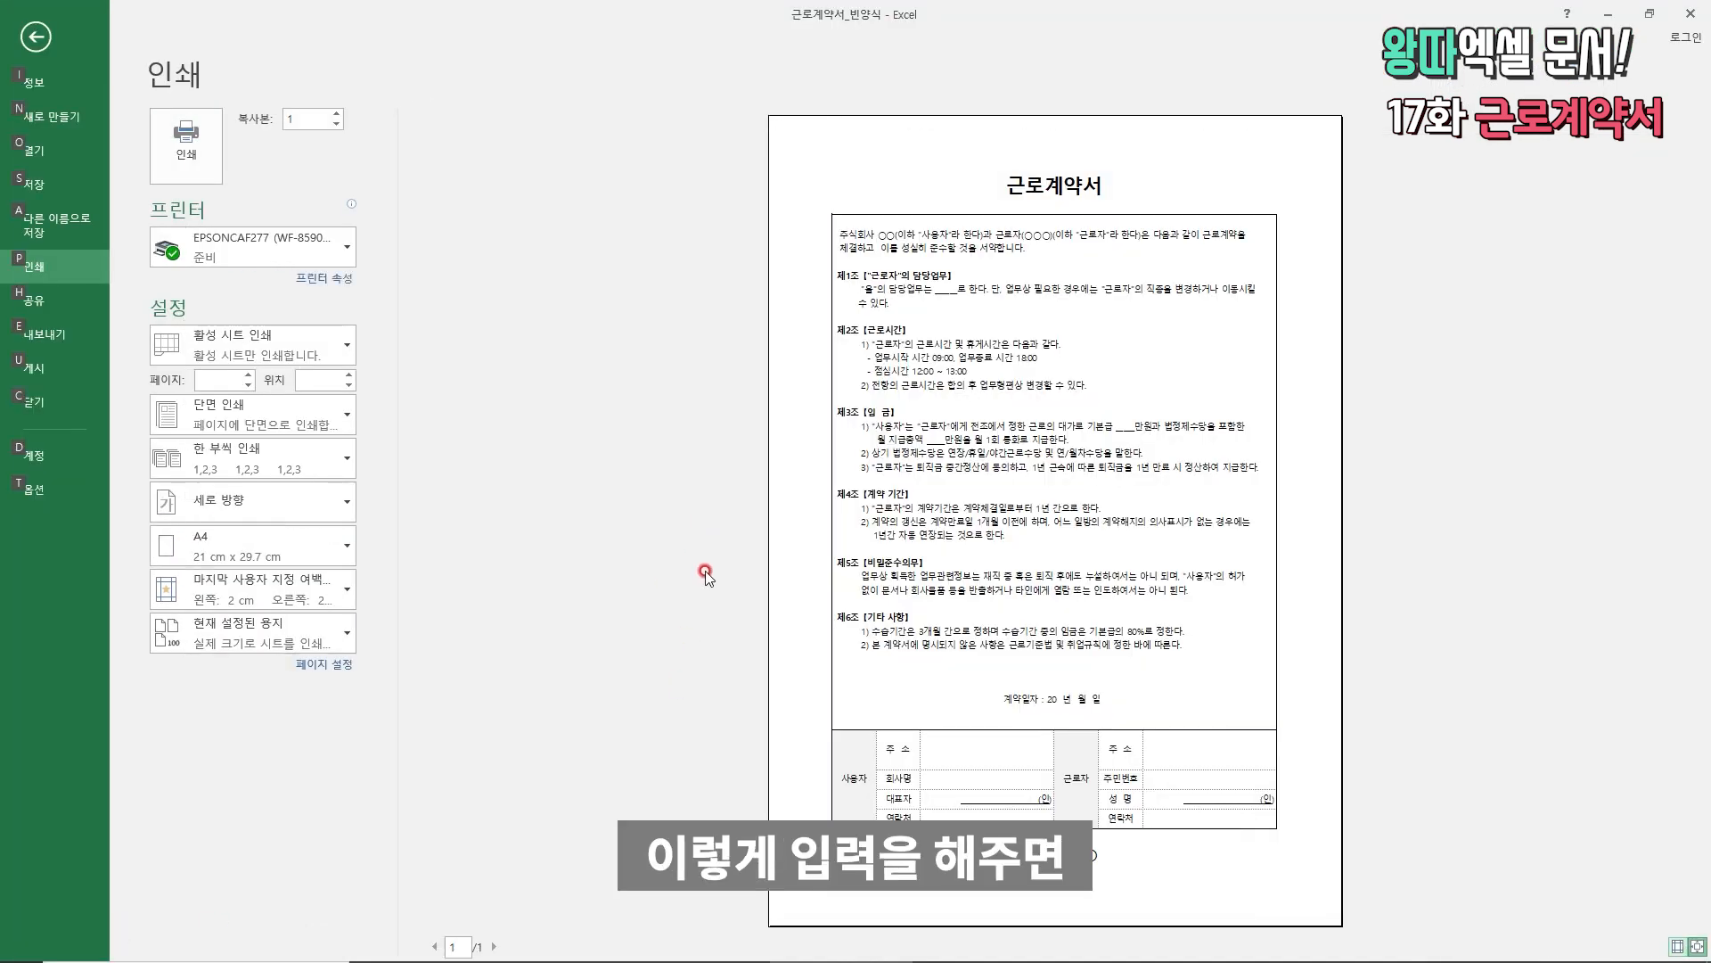
key("Escape")
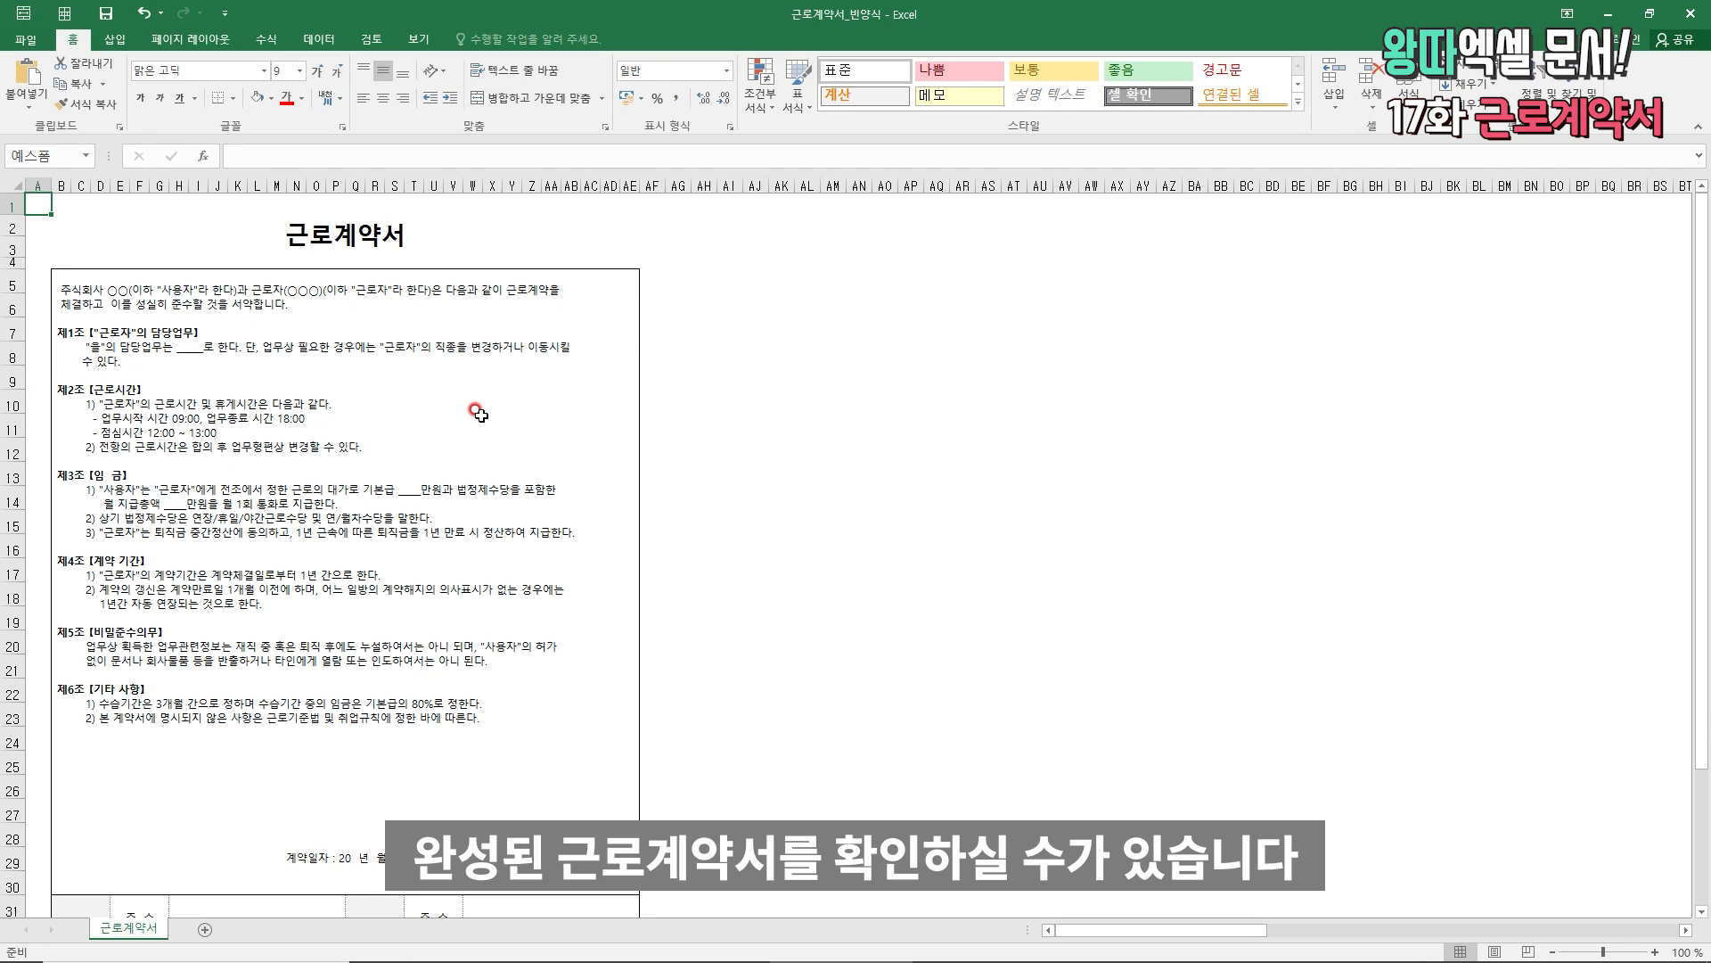
scroll(503, 550, "down", 2)
scroll(508, 550, "up", 2)
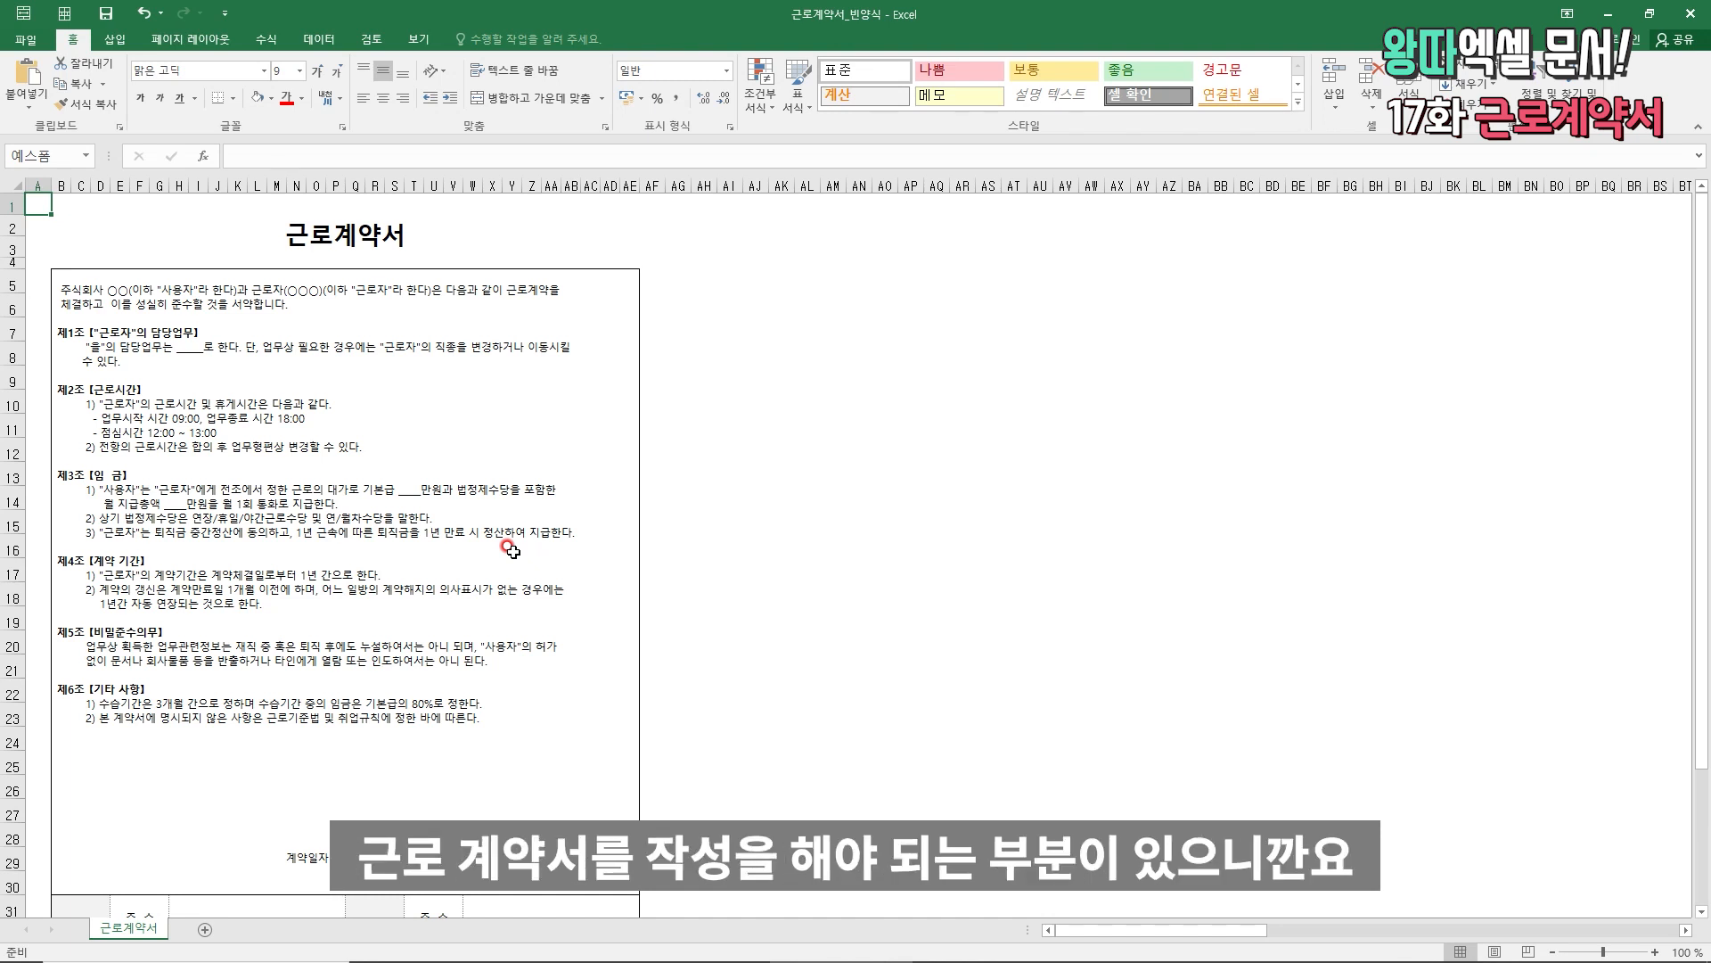
scroll(504, 548, "down", 2)
scroll(490, 544, "down", 1)
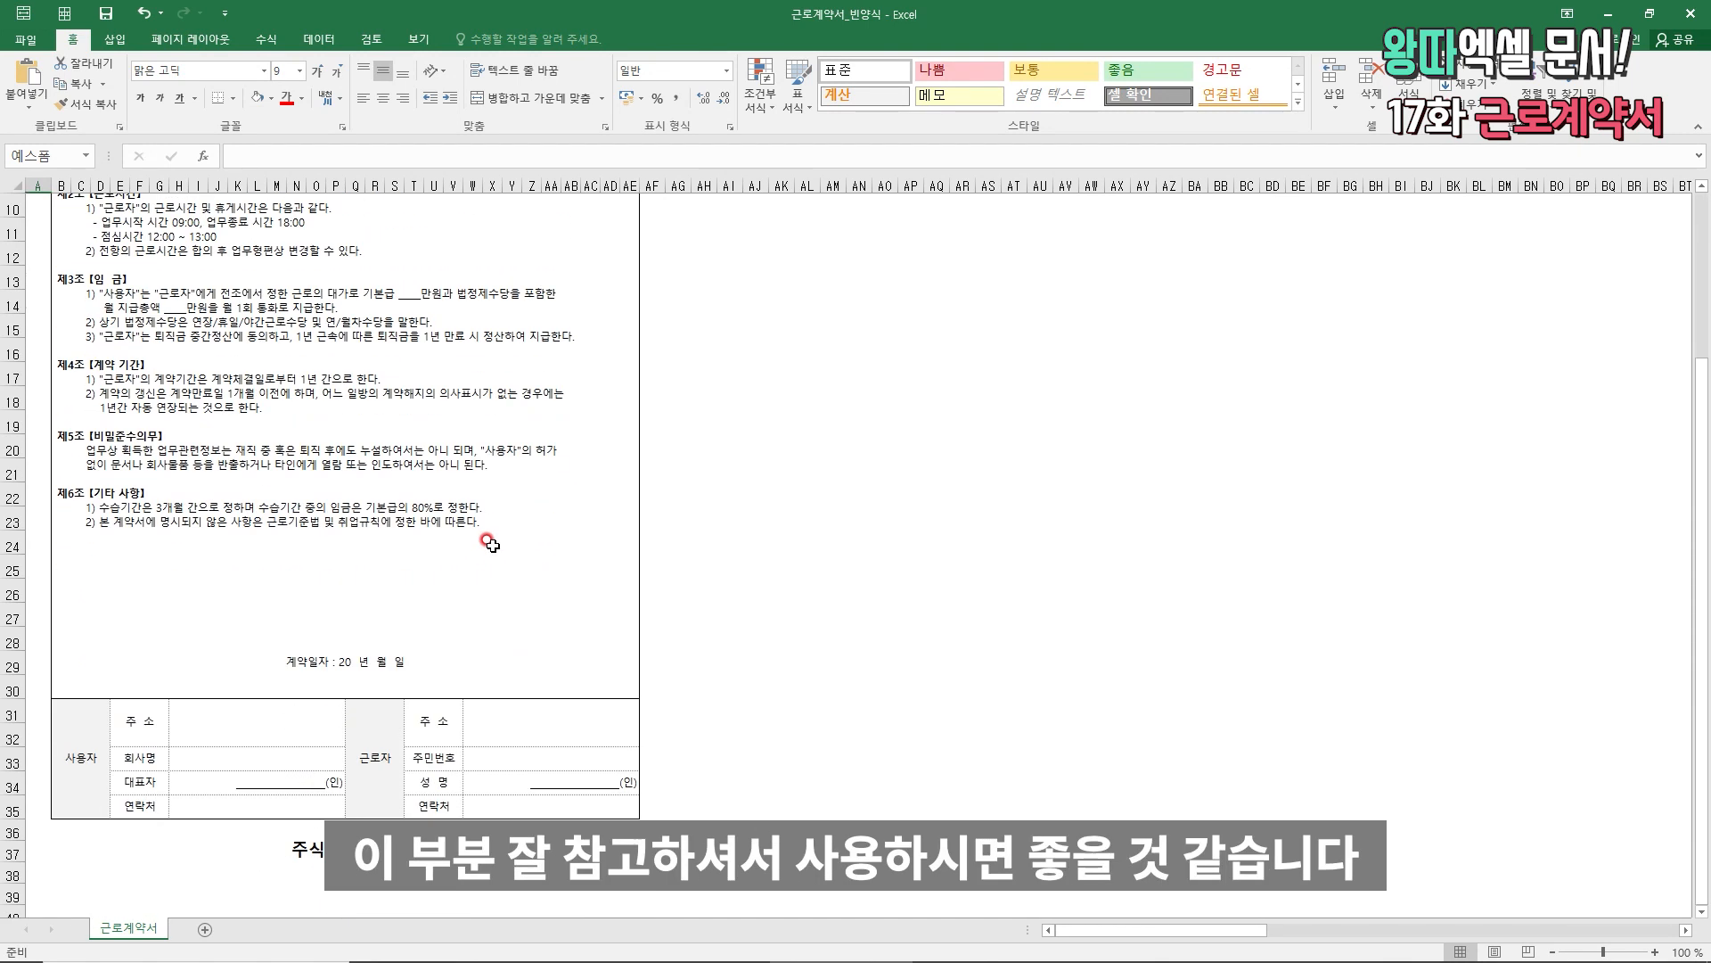
scroll(490, 548, "down", 1)
scroll(490, 575, "up", 4)
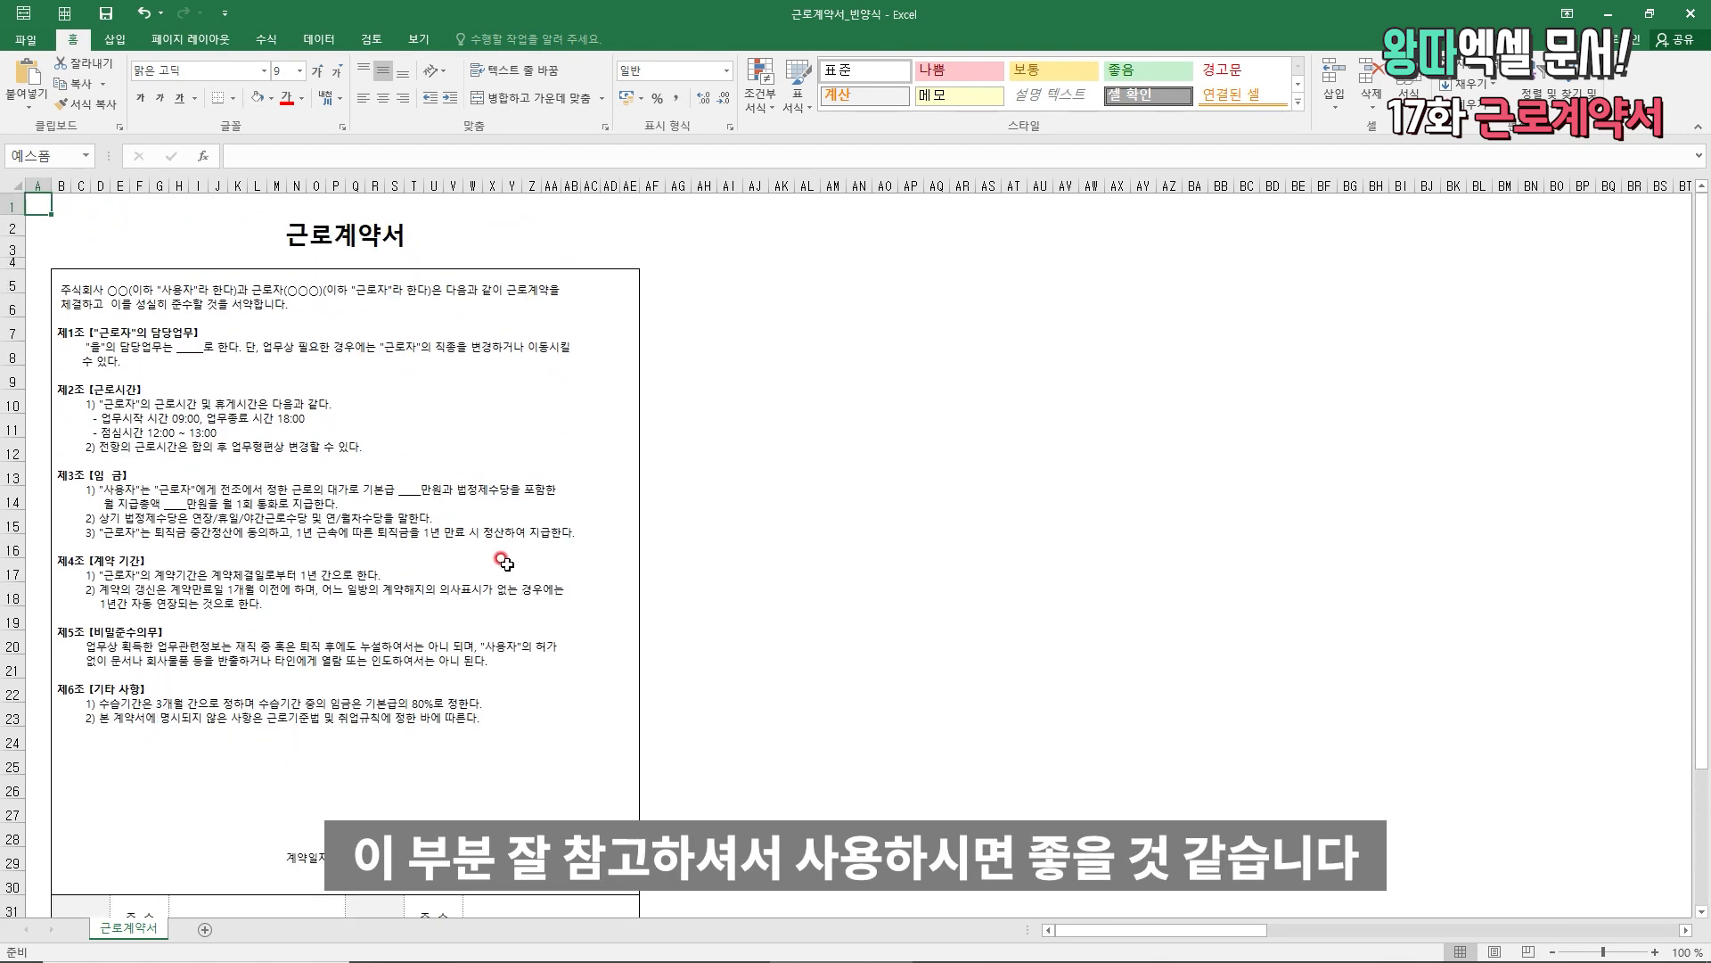